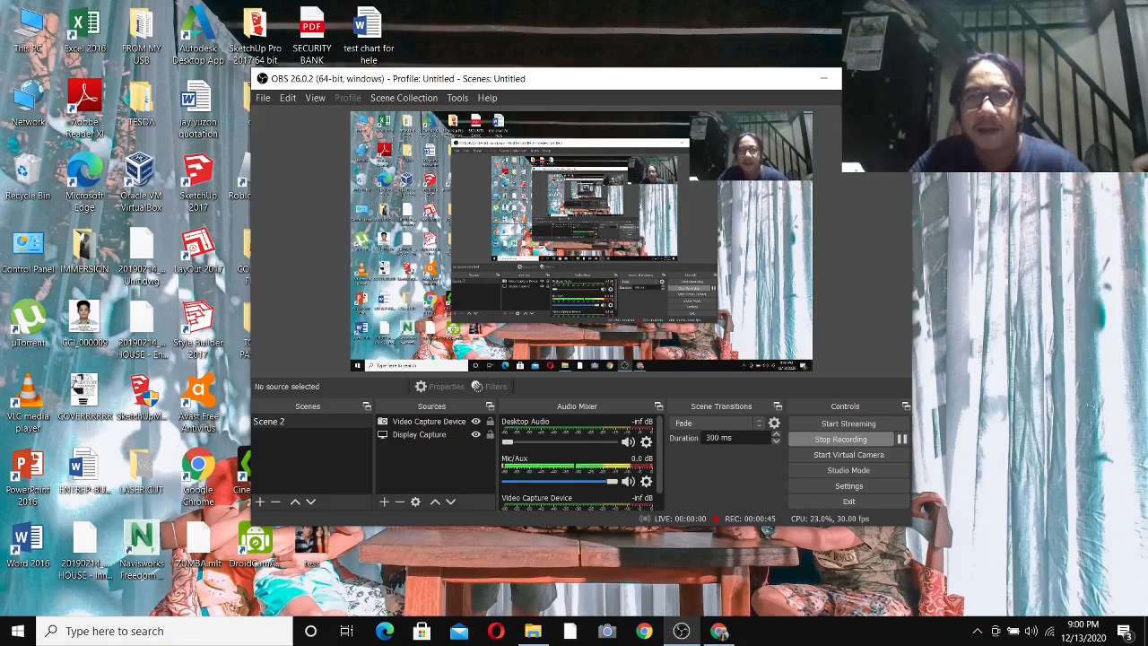
# - Minimize the OBS window, search for Shotcut on the computer and launch it
pyautogui.click(823, 80)
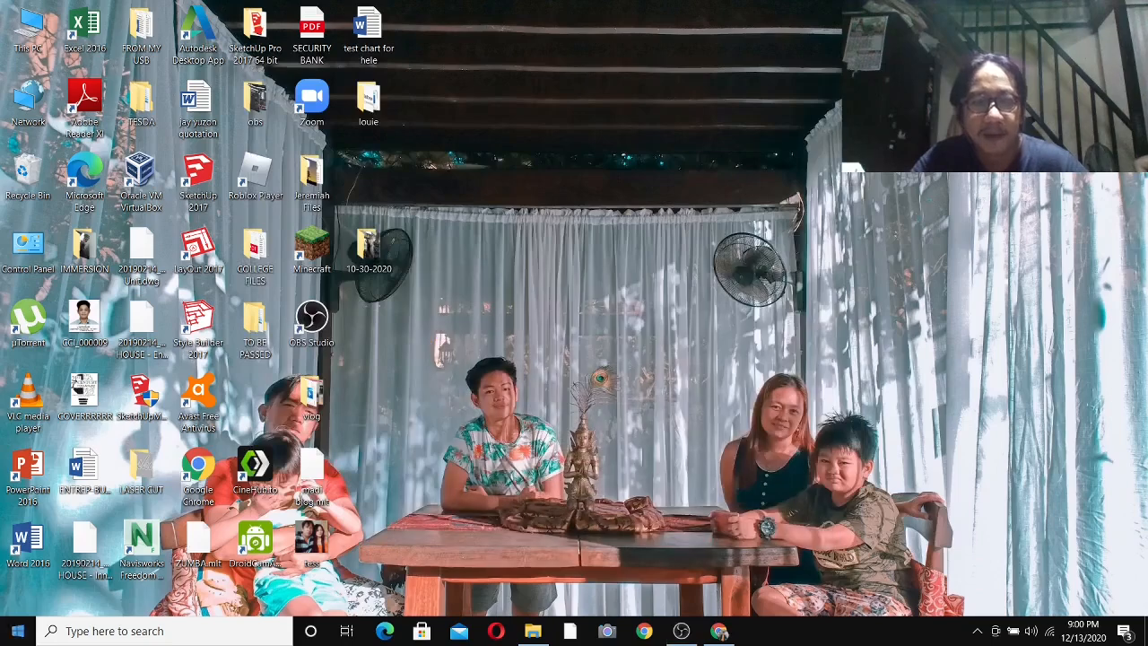
pyautogui.click(94, 632)
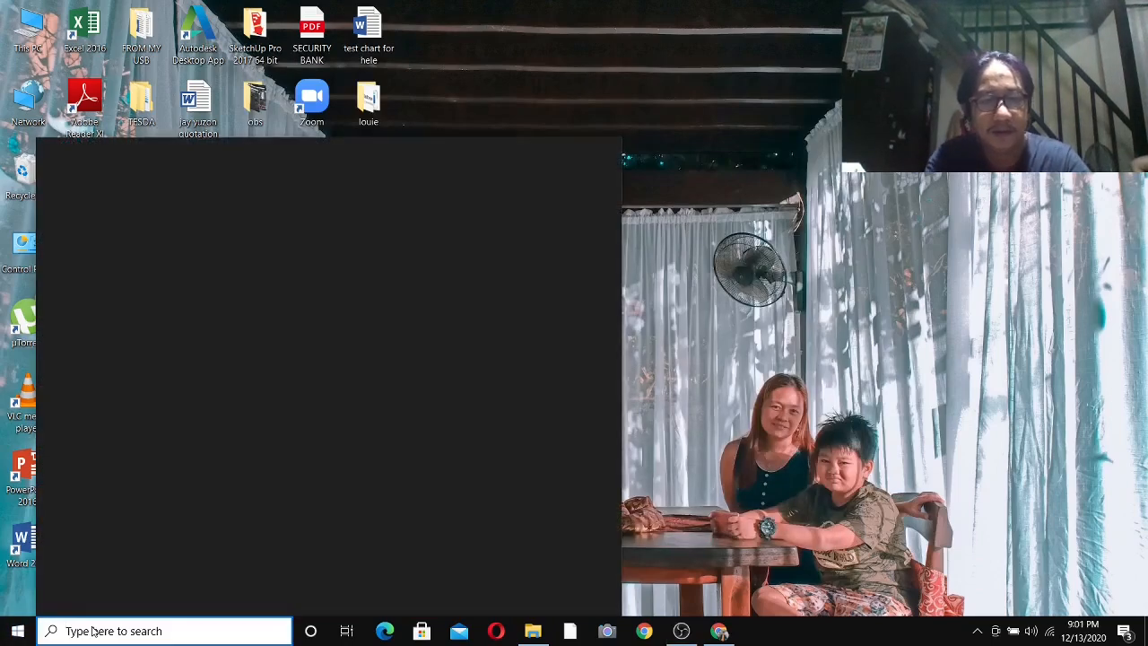
pyautogui.write('shp')
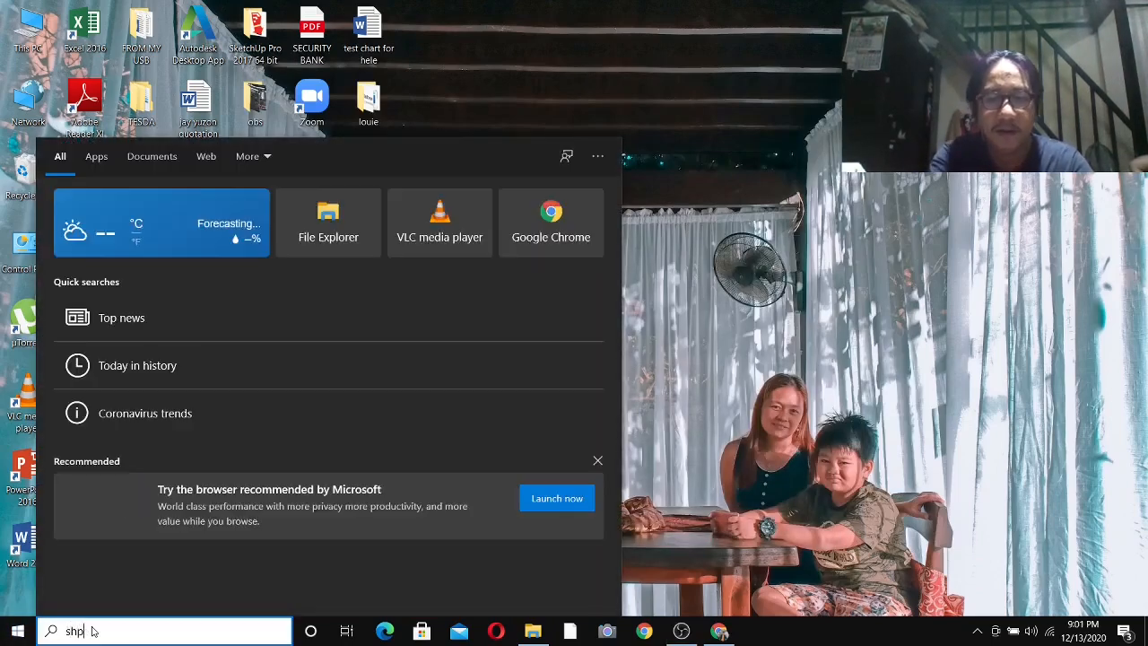
pyautogui.press('BackSpace')
pyautogui.write('otcut')
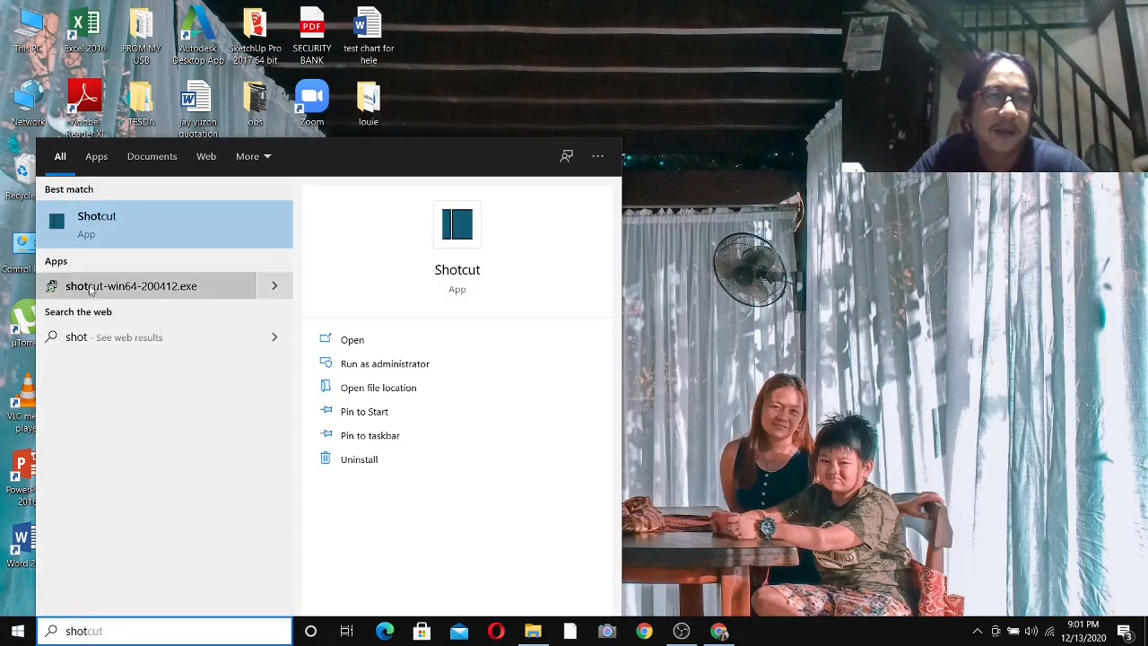
pyautogui.click(95, 220)
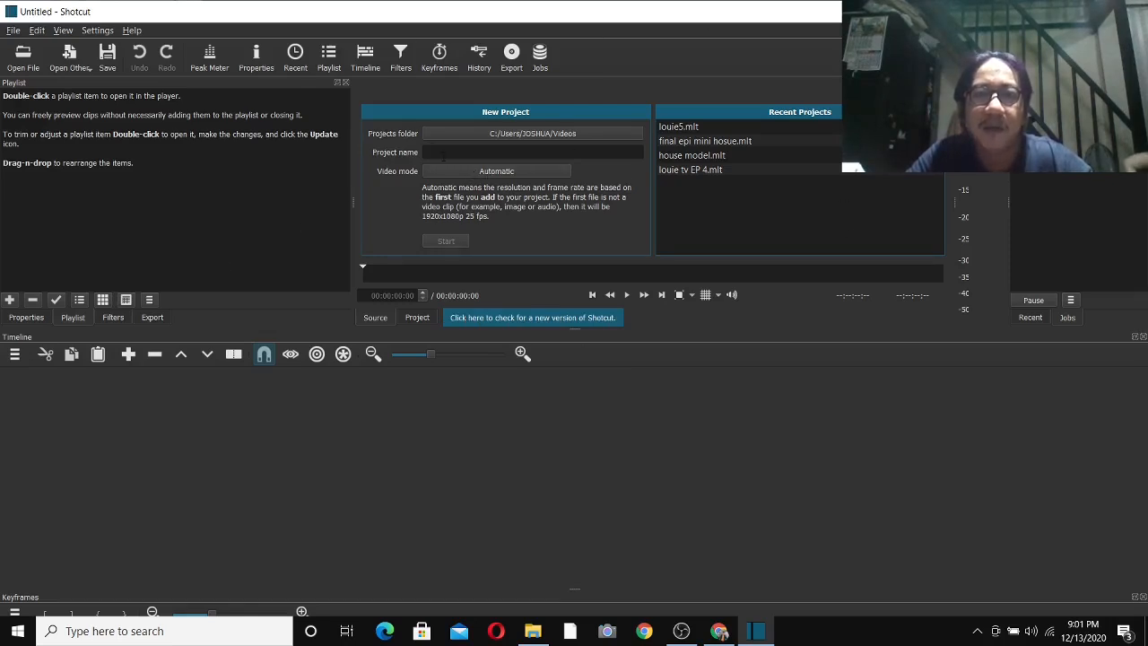
# - Create a new project named "louie new vlog" with the Automatic video mode
pyautogui.click(445, 154)
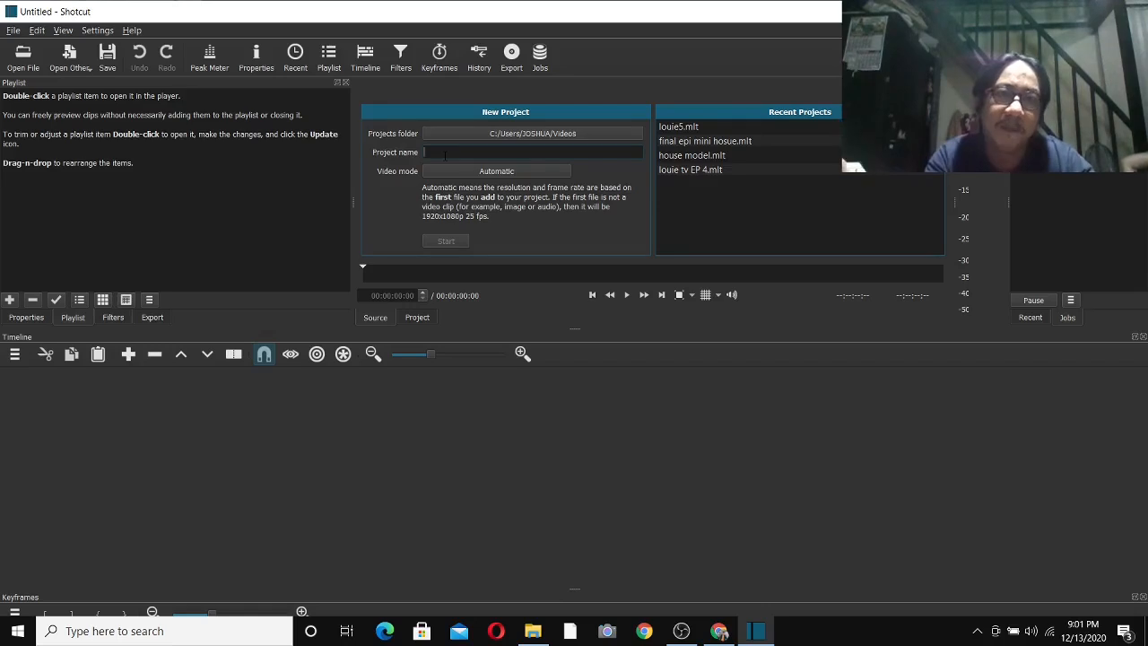
pyautogui.write('louie n')
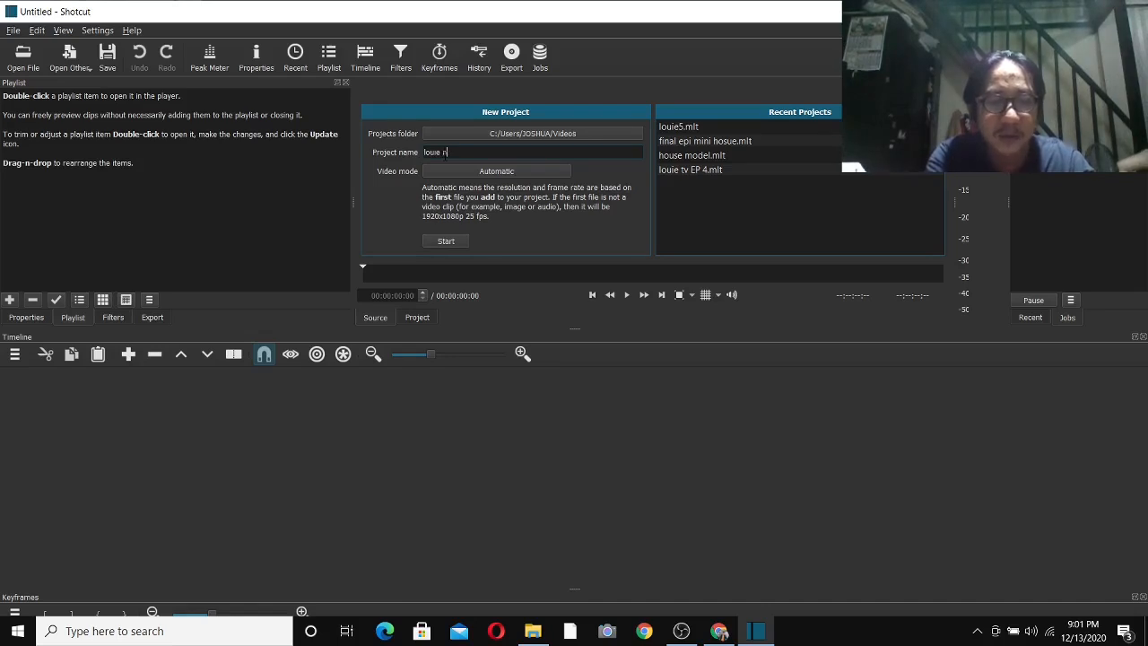
pyautogui.write('ew vlog')
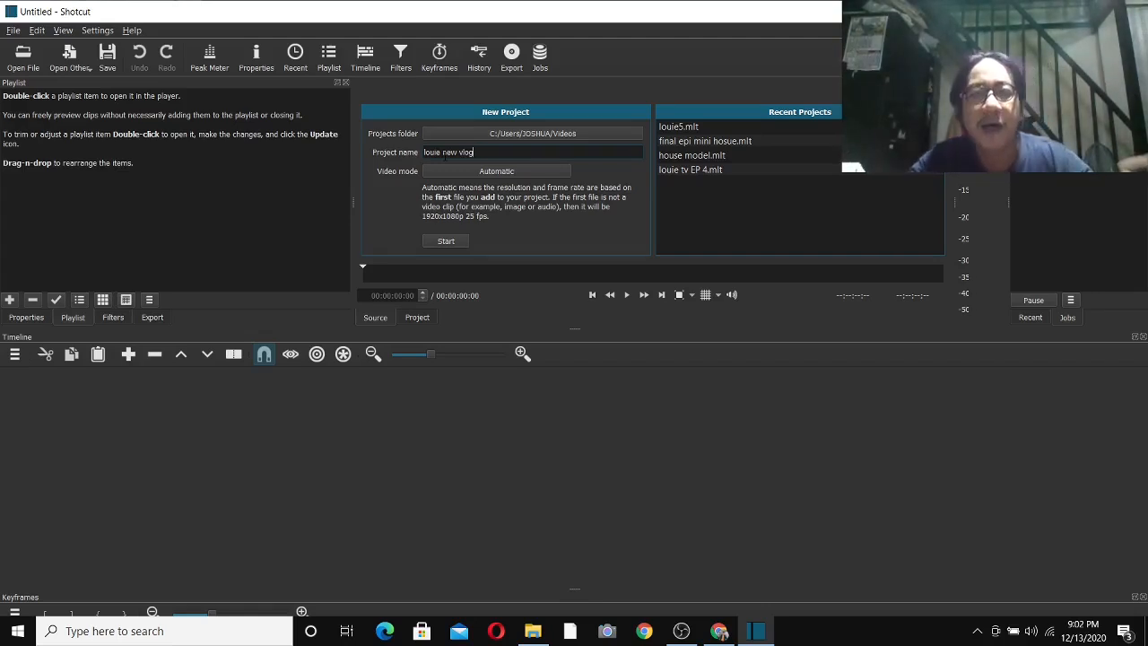
pyautogui.click(454, 241)
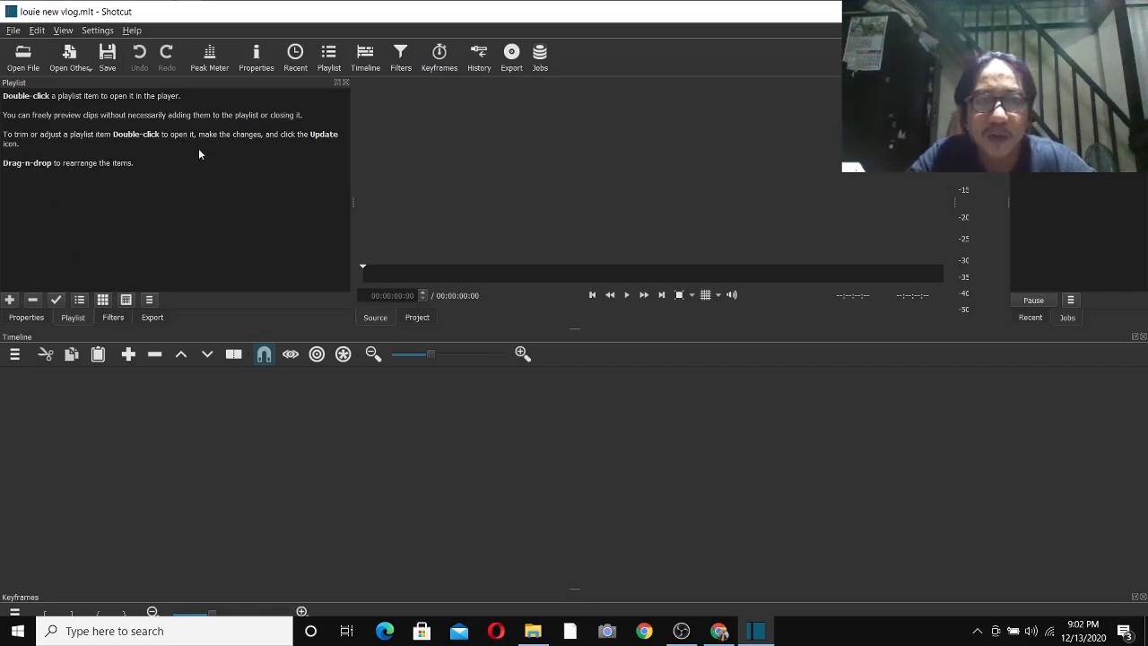
# - Add all image and video files from the "louie new" folder to the project's playlist
pyautogui.click(538, 637)
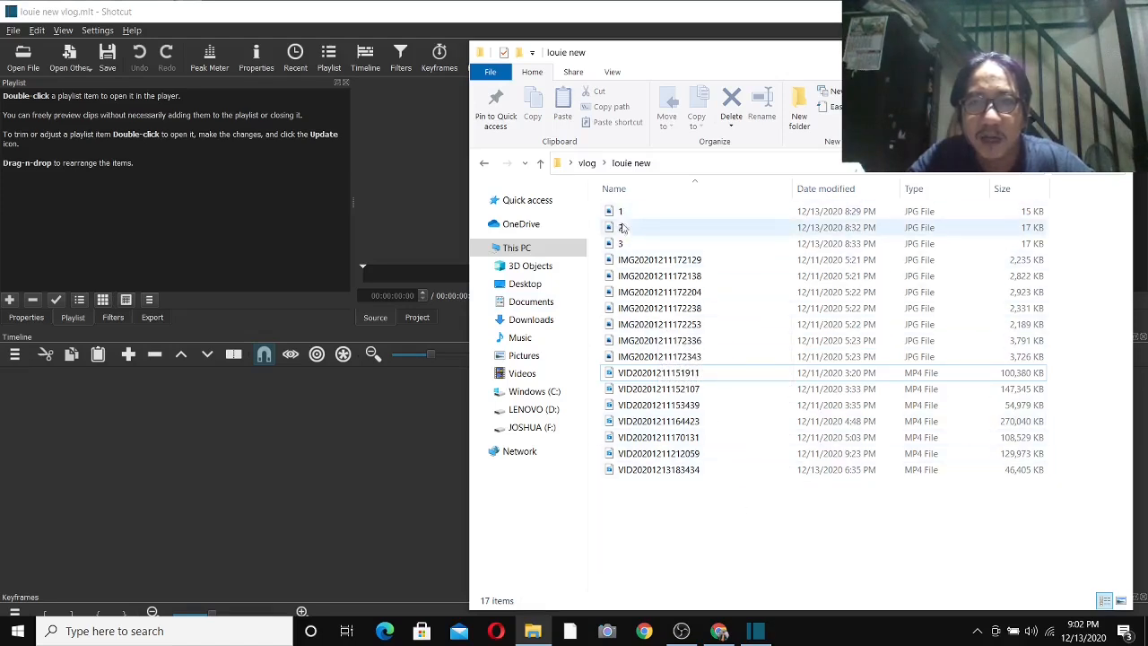
pyautogui.moveTo(746, 531); pyautogui.dragTo(656, 467)
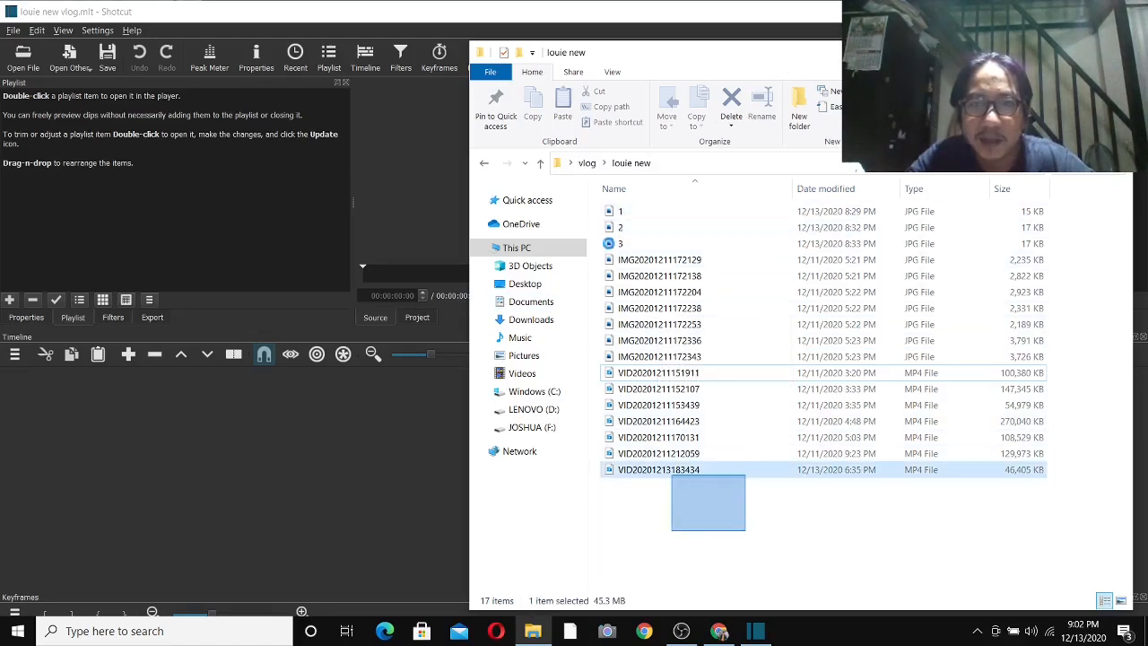
pyautogui.moveTo(625, 225); pyautogui.dragTo(626, 213)
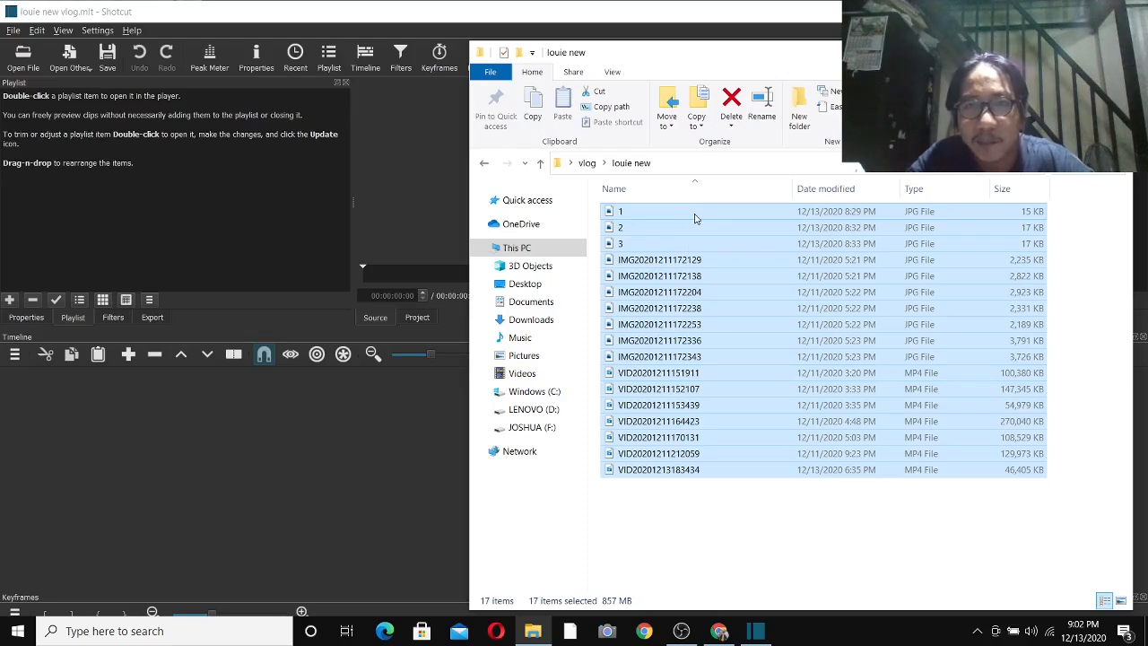
pyautogui.moveTo(695, 218); pyautogui.dragTo(152, 204)
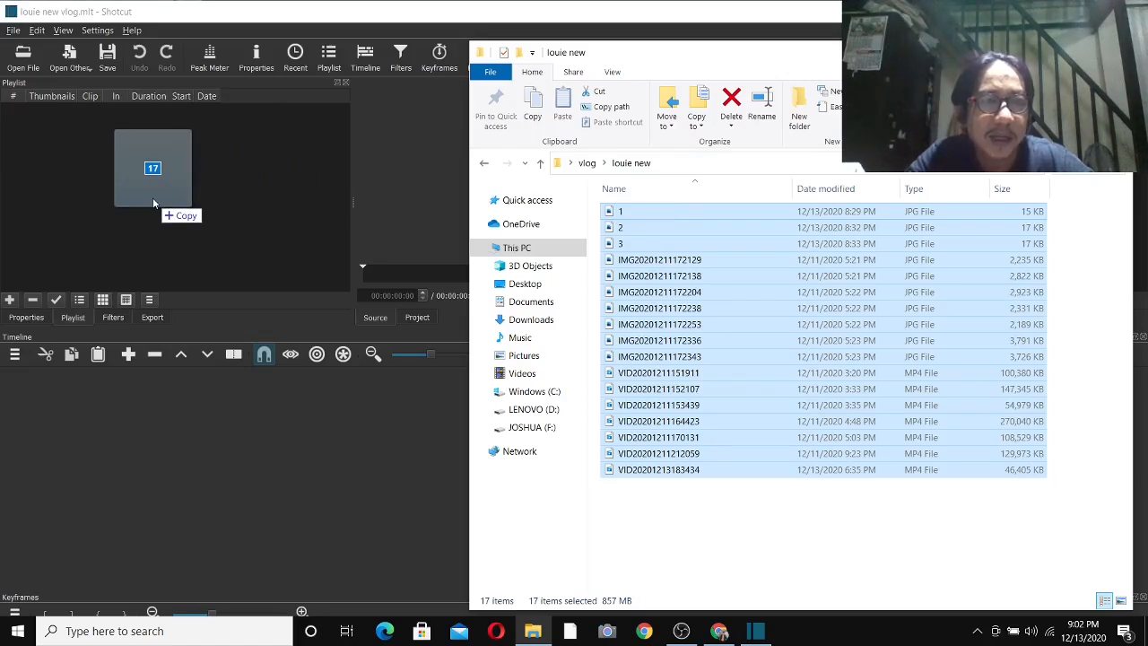
pyautogui.moveTo(153, 203); pyautogui.dragTo(149, 199)
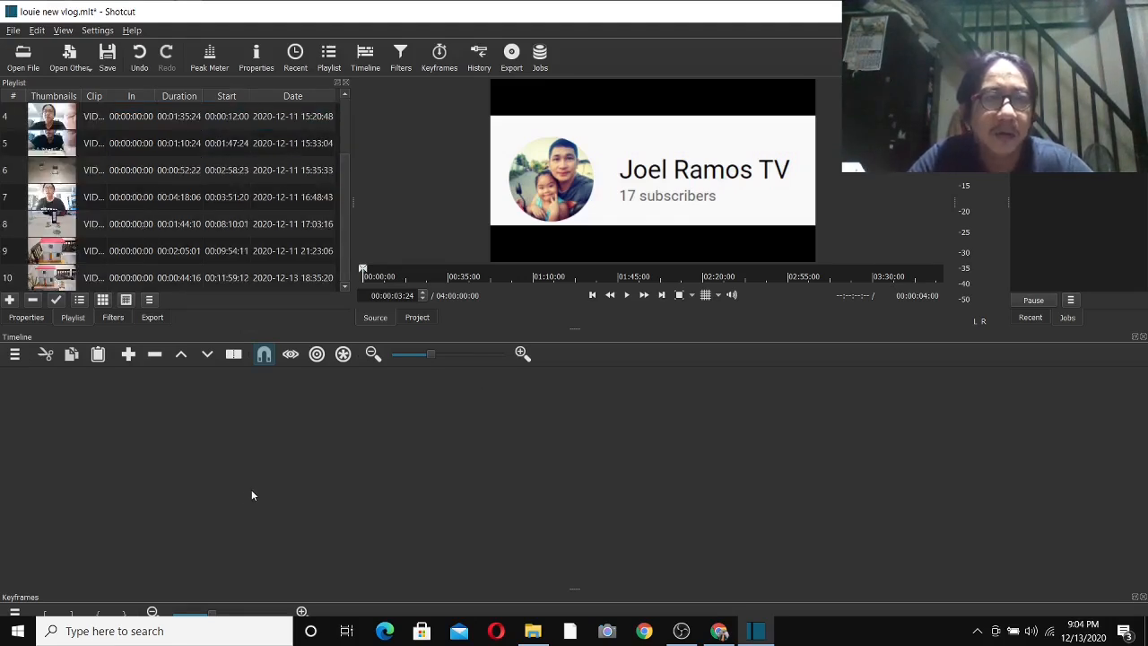
# - Add two video tracks and one audio track to the timeline
pyautogui.rightClick(252, 414)
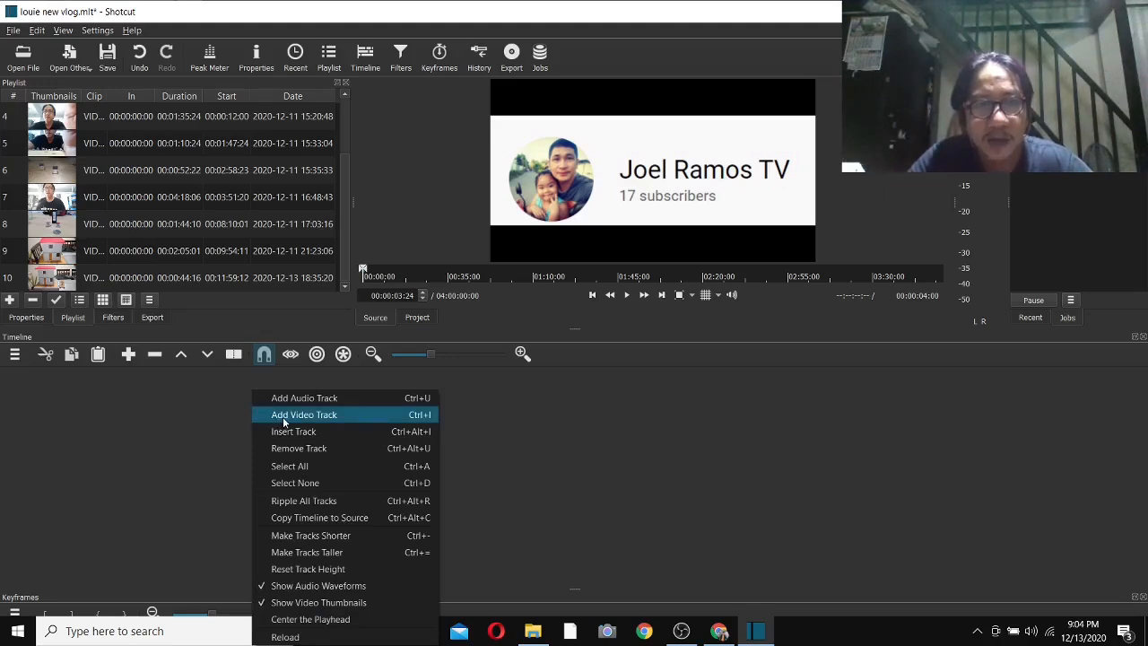
pyautogui.click(284, 417)
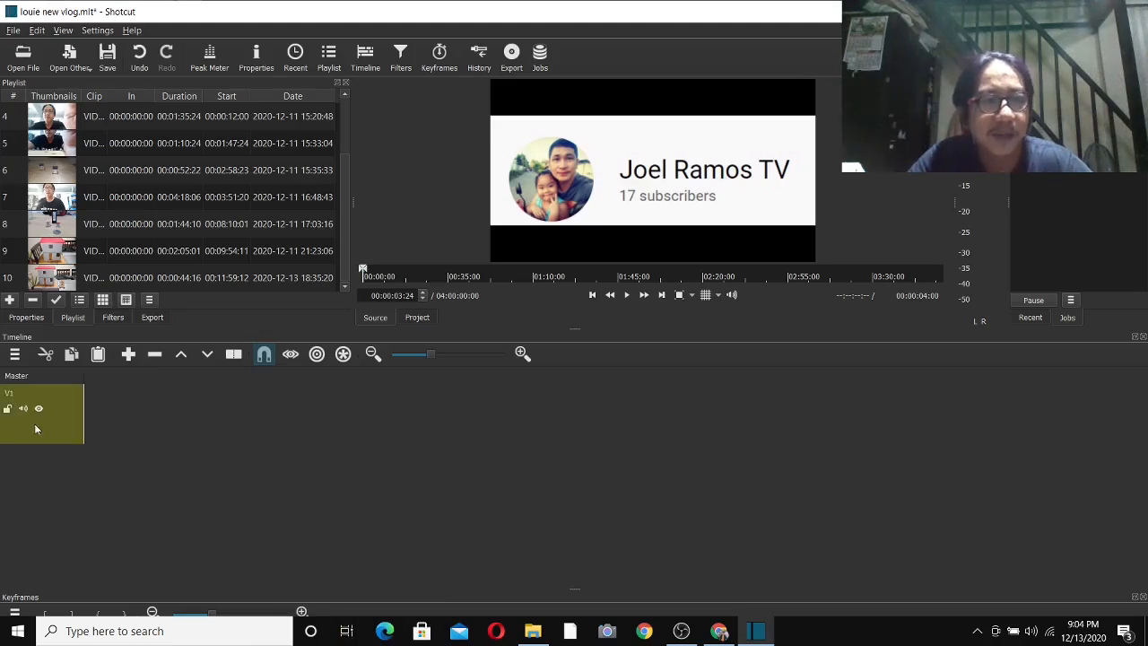
pyautogui.rightClick(313, 450)
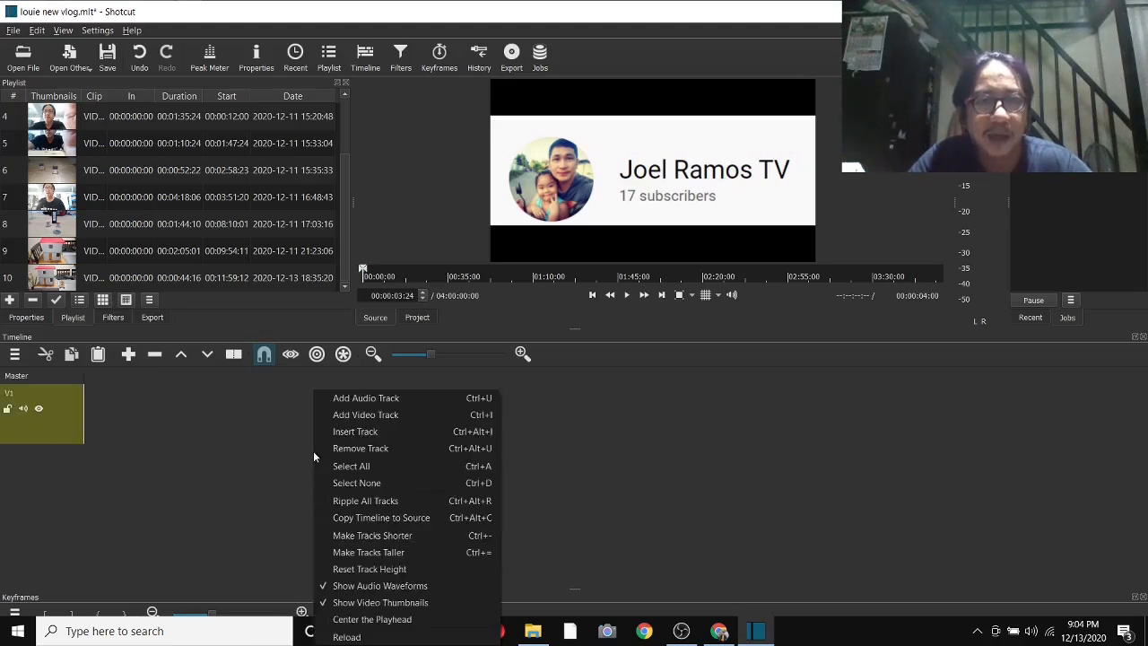
pyautogui.click(362, 418)
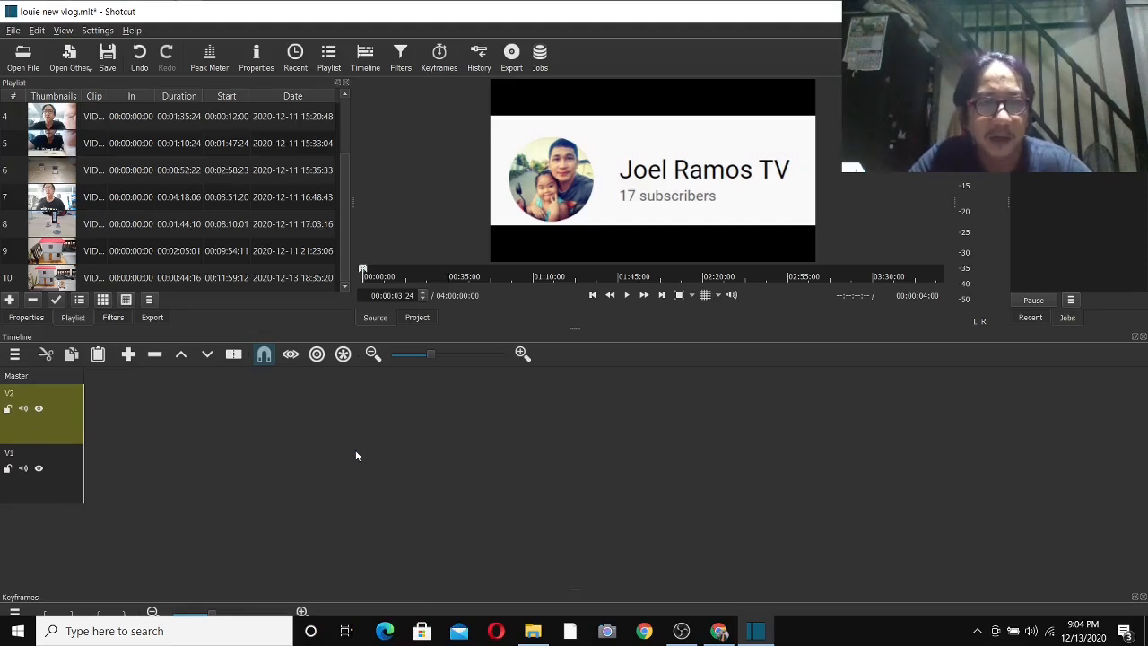
pyautogui.rightClick(356, 456)
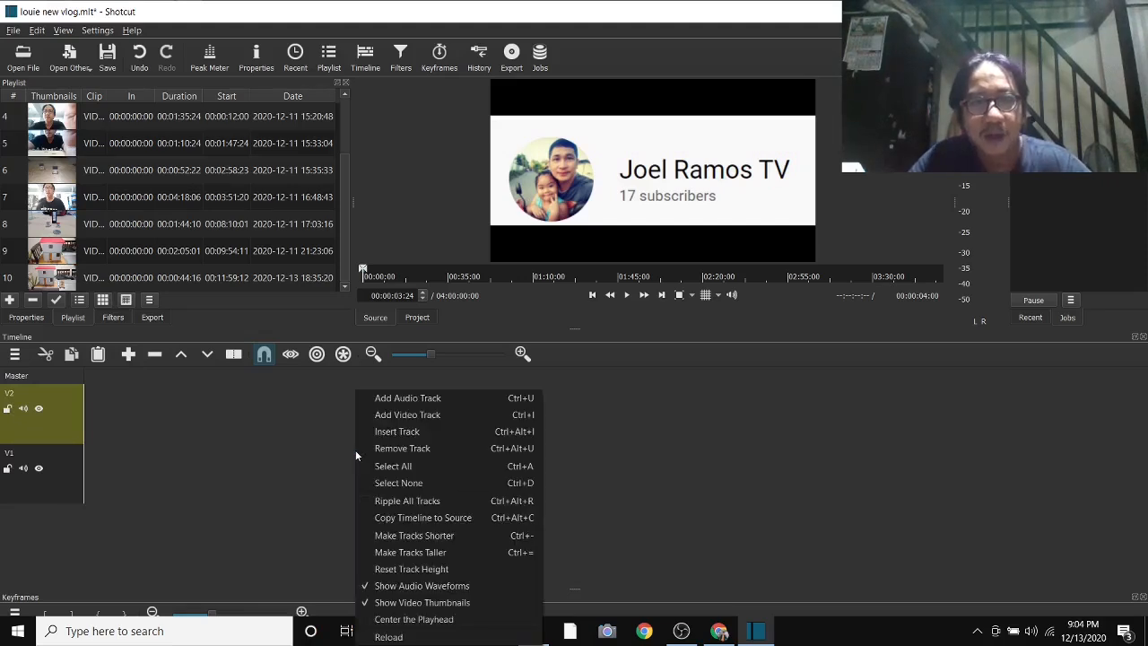
pyautogui.click(415, 402)
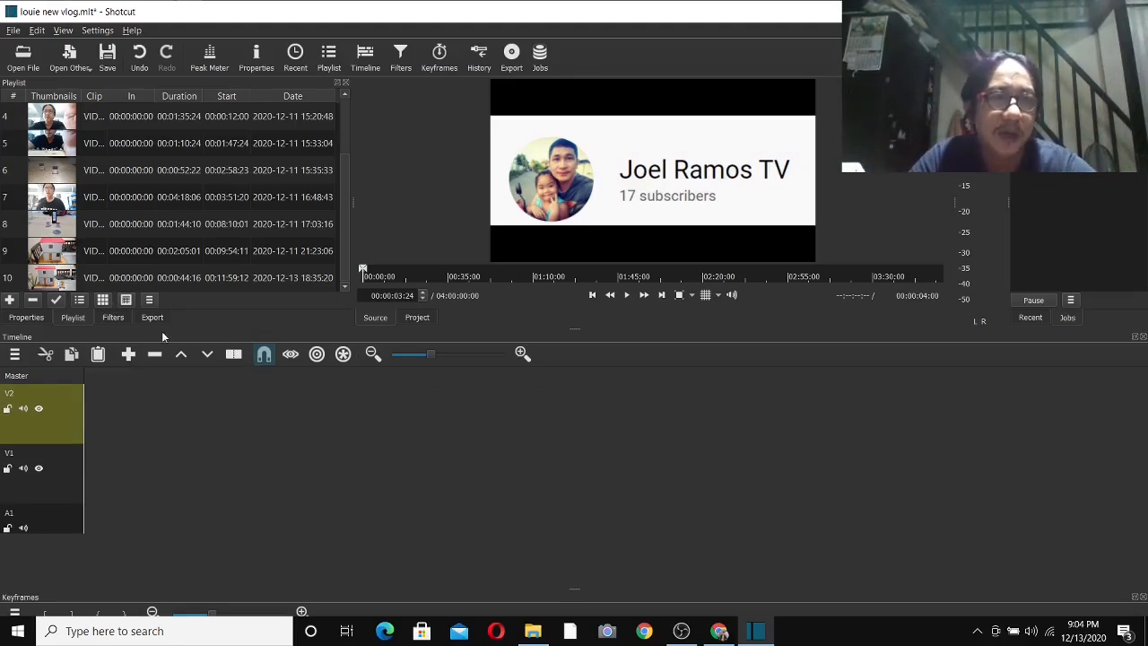
# - Open playlist clip 10 in the player and place it at the start of track V1
pyautogui.doubleClick(163, 278)
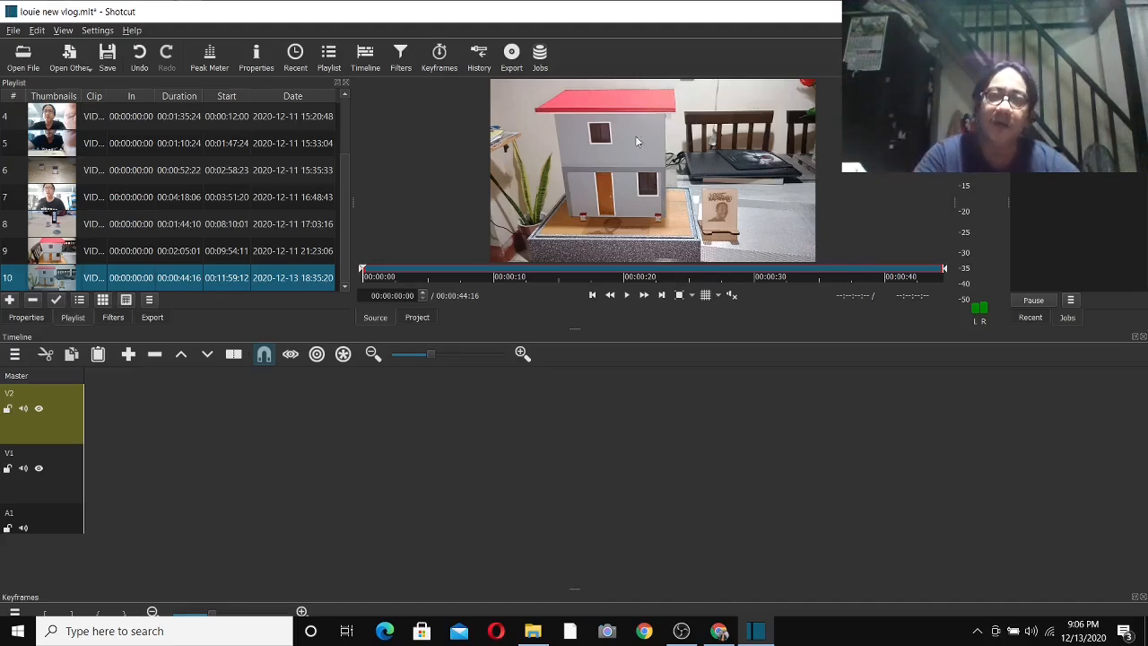
pyautogui.moveTo(660, 165); pyautogui.dragTo(87, 478)
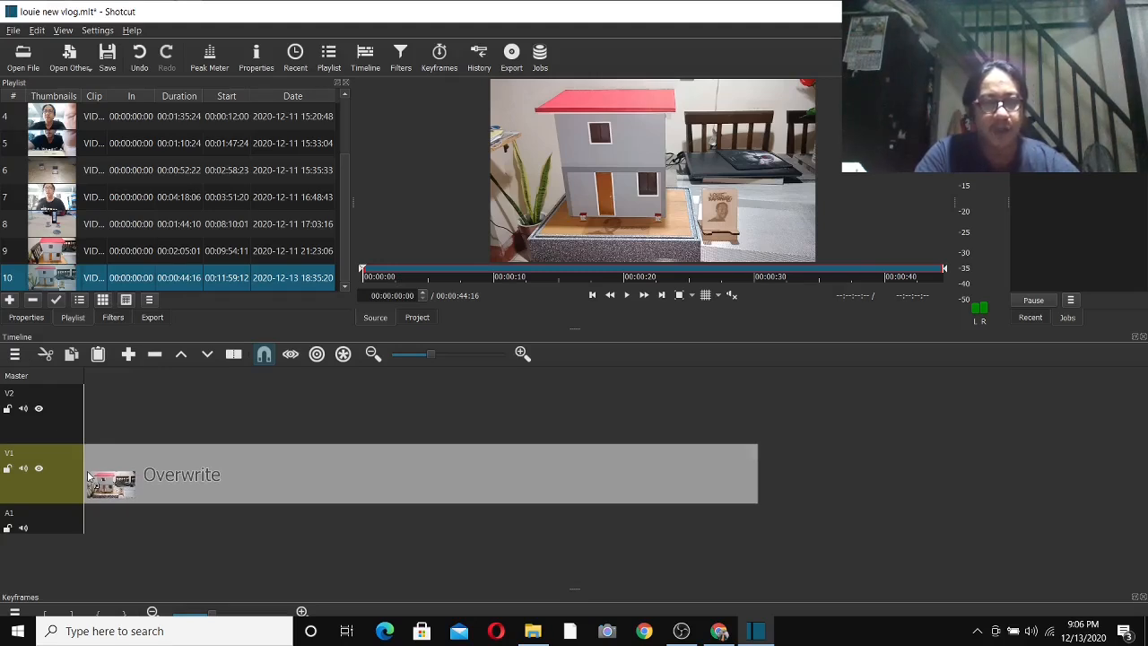
pyautogui.moveTo(87, 477); pyautogui.dragTo(87, 471)
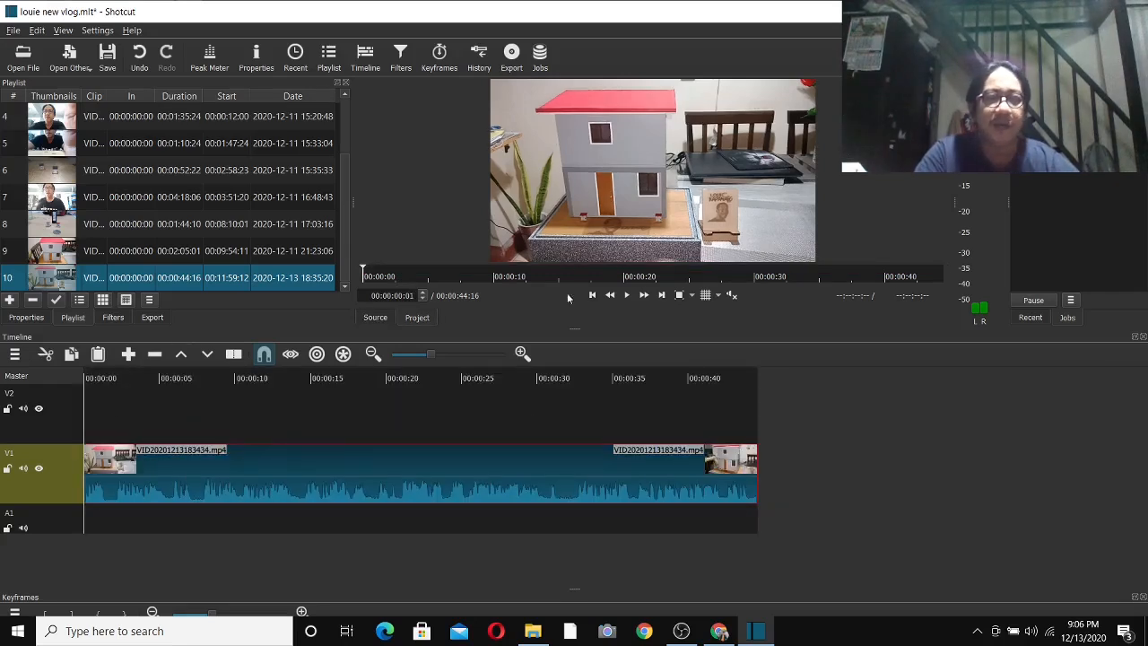
# - Split the house model clip on track V1 at 00:00:24:00
pyautogui.click(627, 296)
pyautogui.click(446, 376)
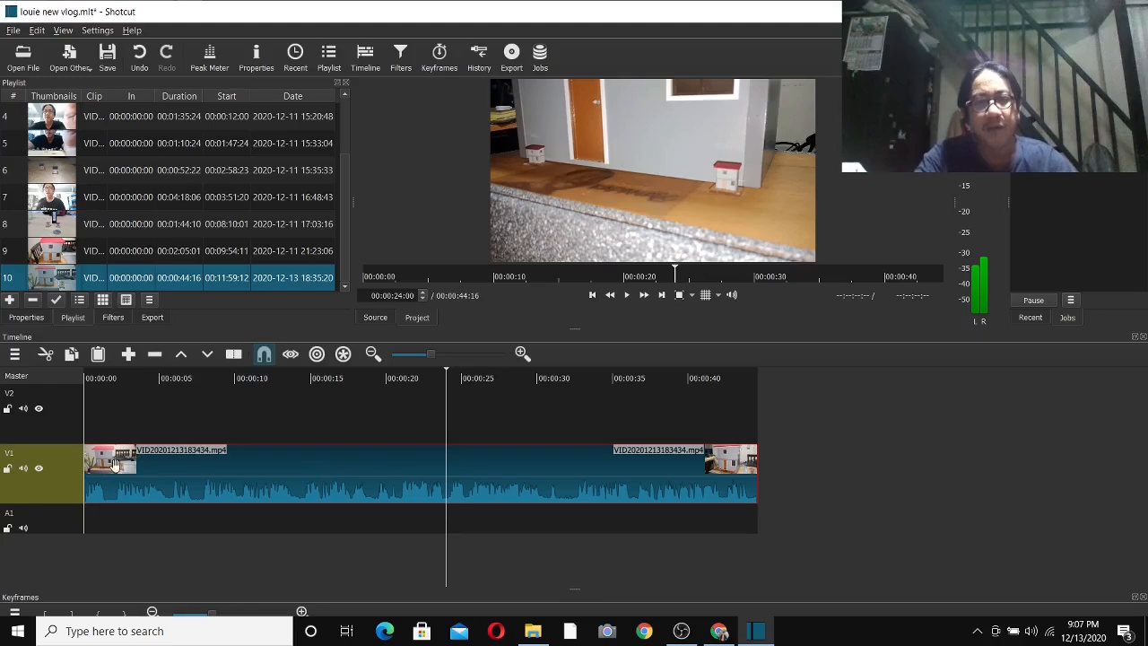
pyautogui.rightClick(490, 465)
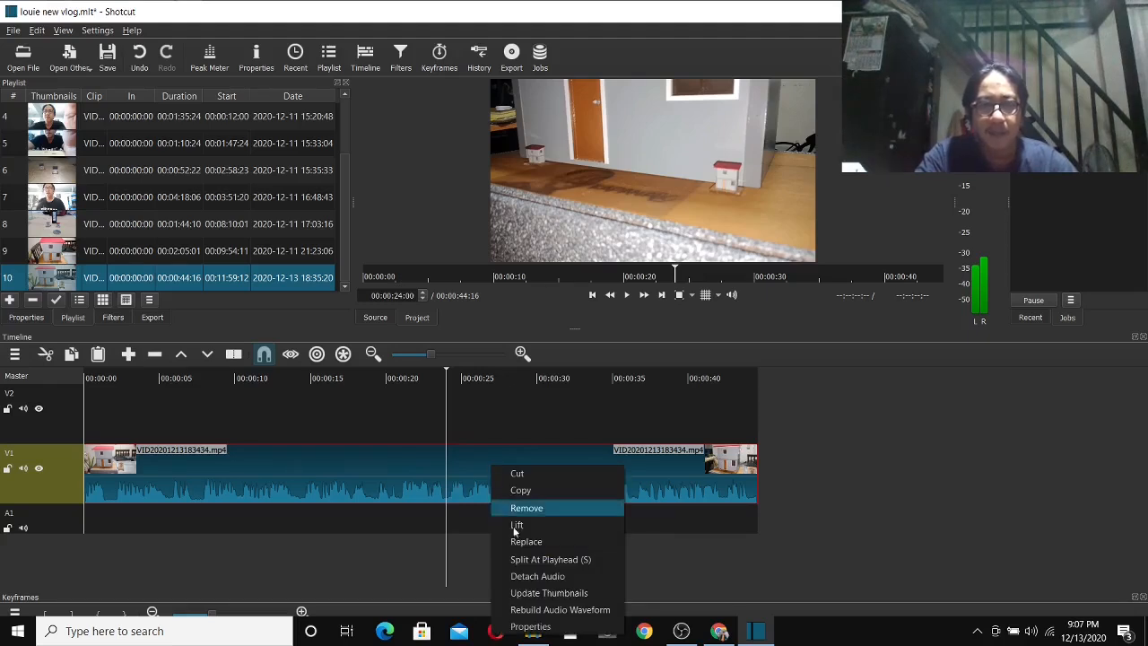
pyautogui.click(529, 558)
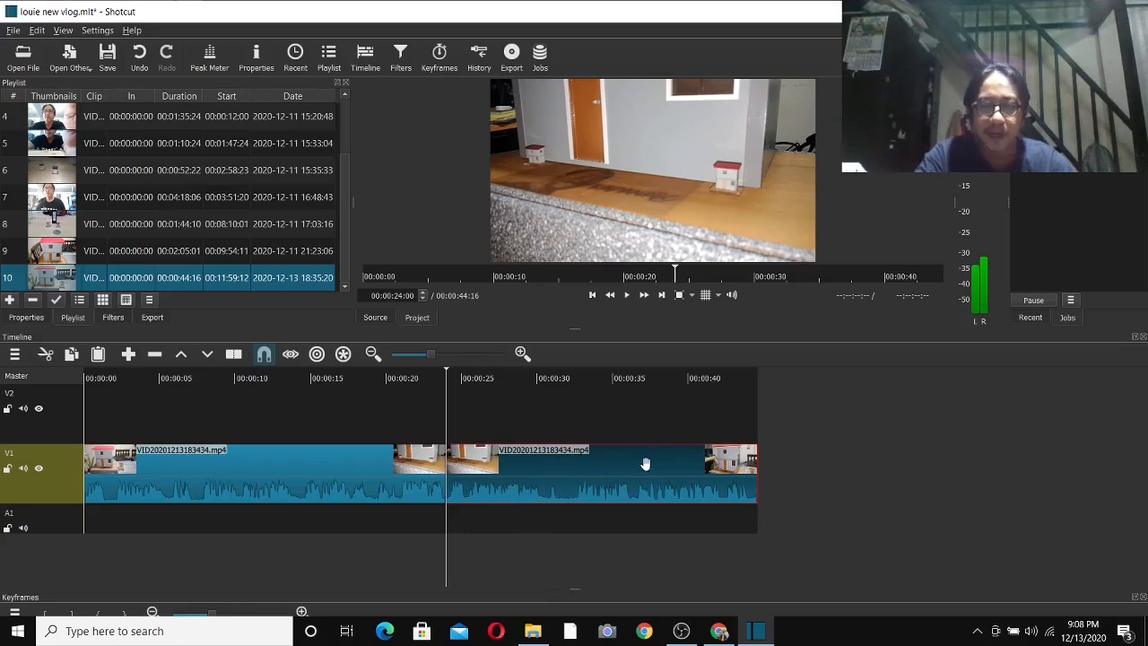
# - Remove the part of the clip after the split and play back the remaining part from near its start
pyautogui.rightClick(558, 472)
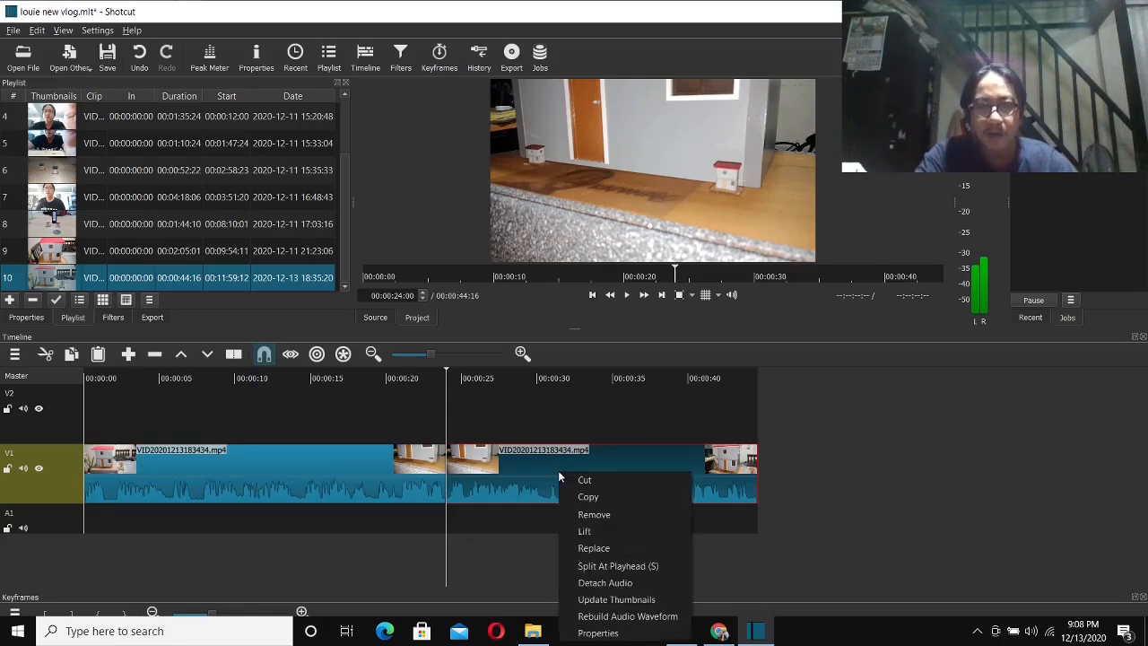
pyautogui.click(583, 514)
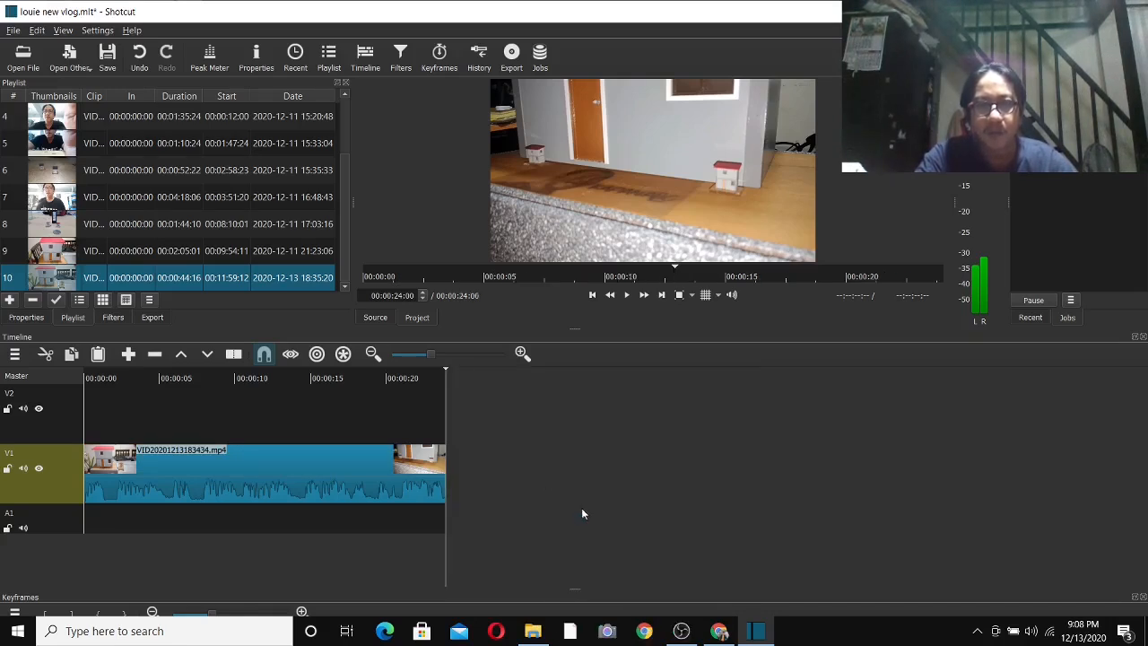
pyautogui.click(92, 378)
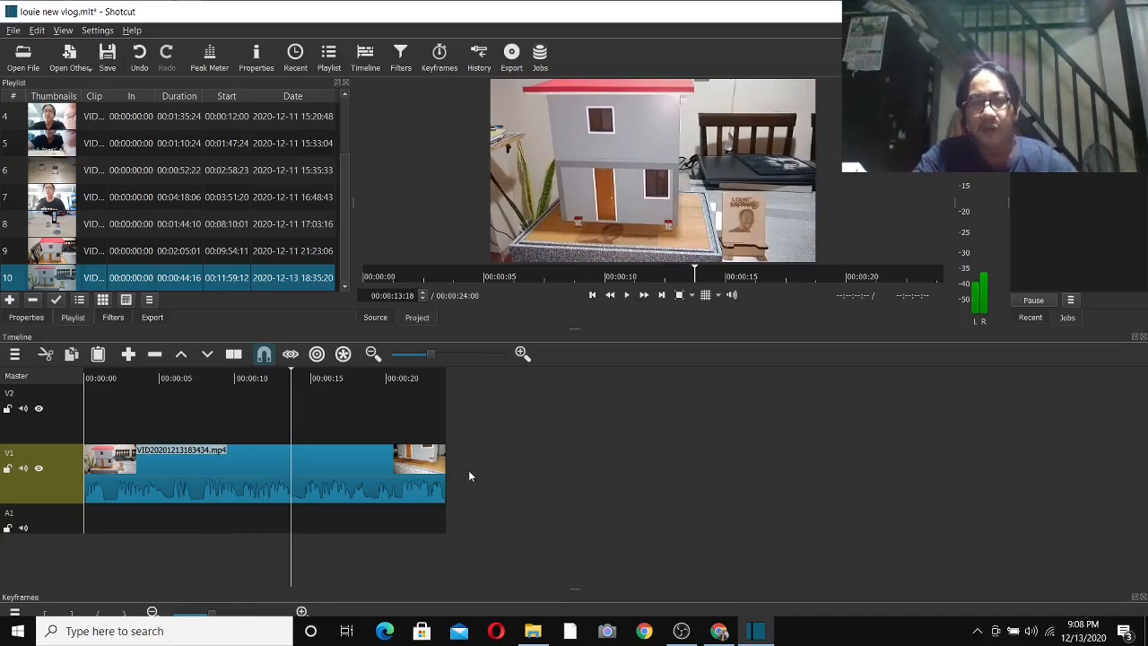
# - Open the "tower model vlog" video from the Desktop's vlog folder in the player
pyautogui.click(22, 54)
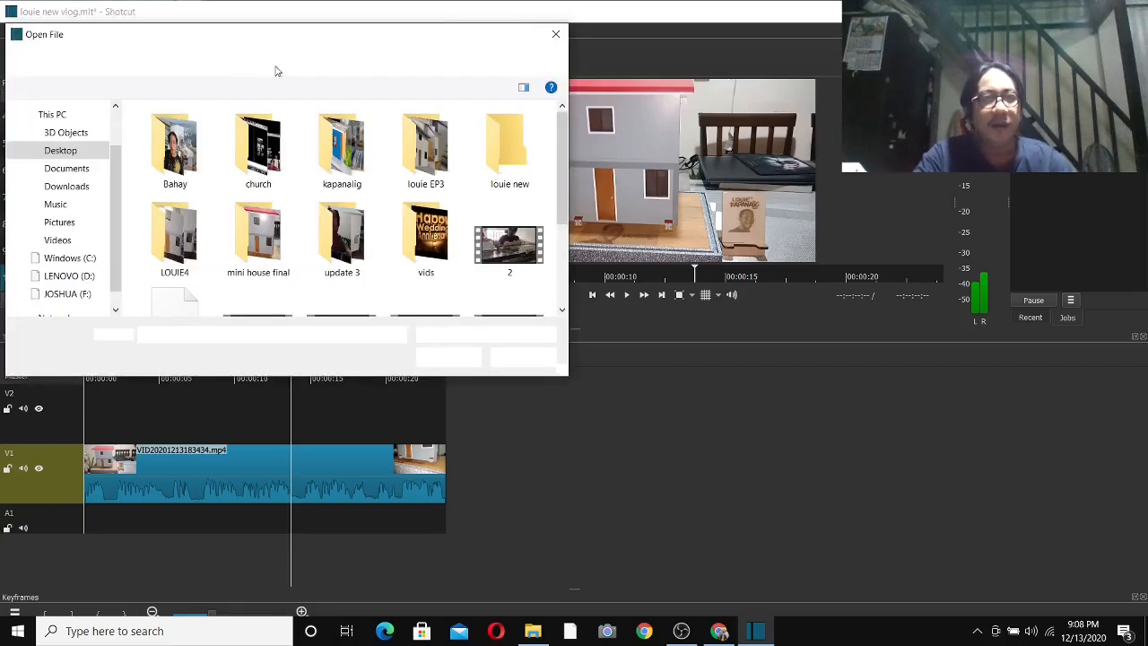
pyautogui.click(555, 34)
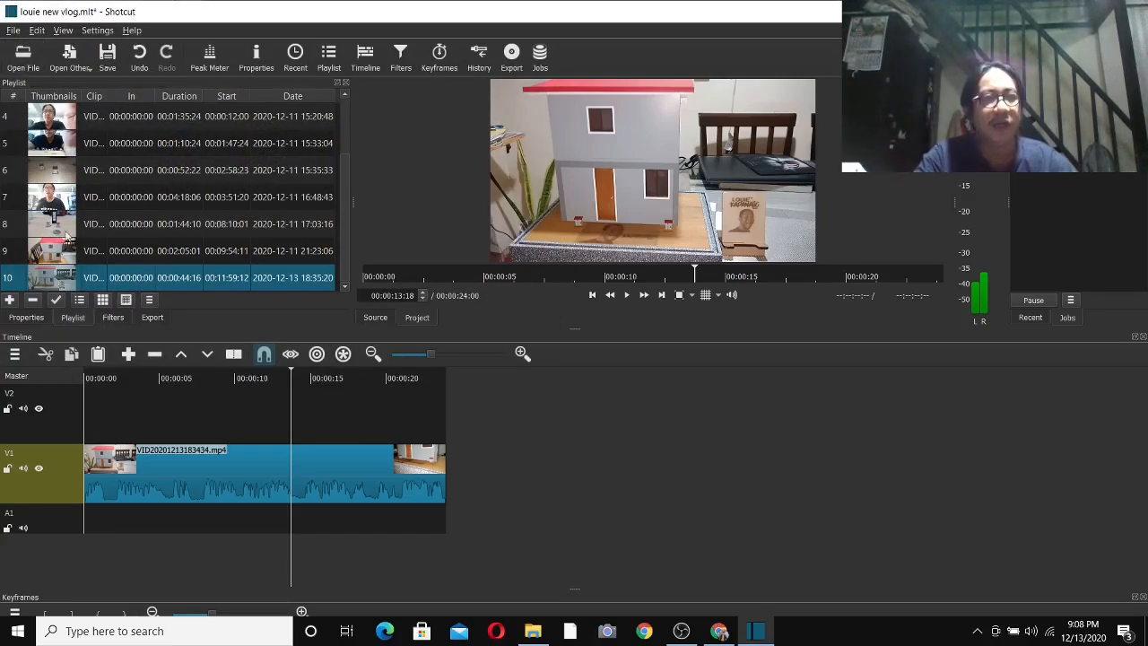
pyautogui.click(23, 55)
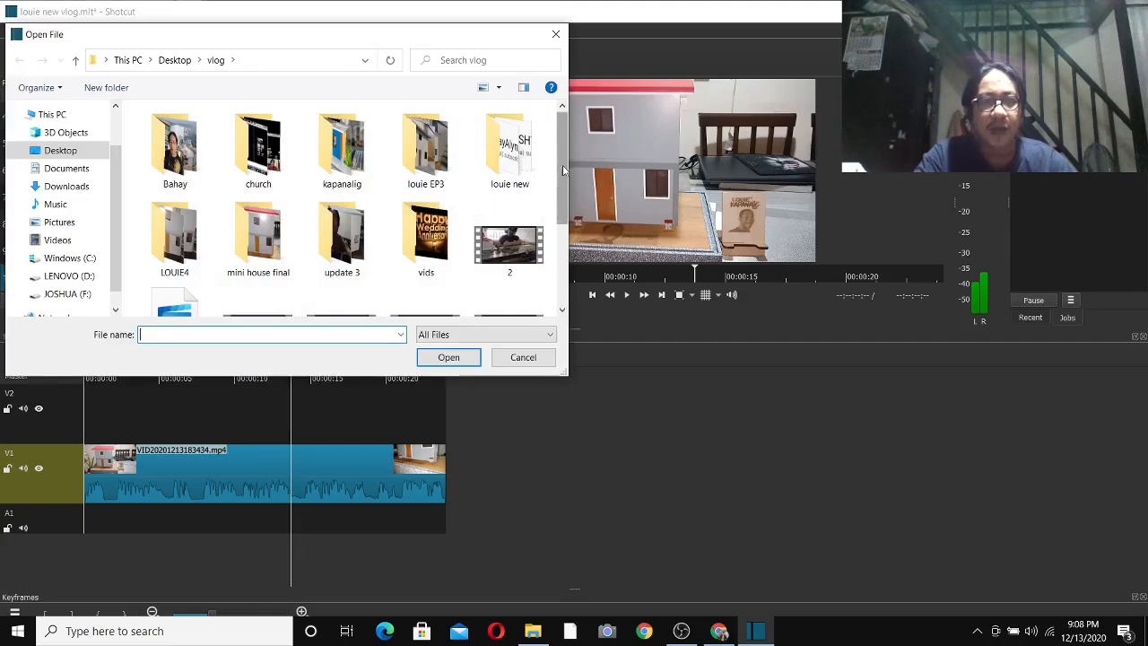
pyautogui.moveTo(564, 176); pyautogui.dragTo(568, 269)
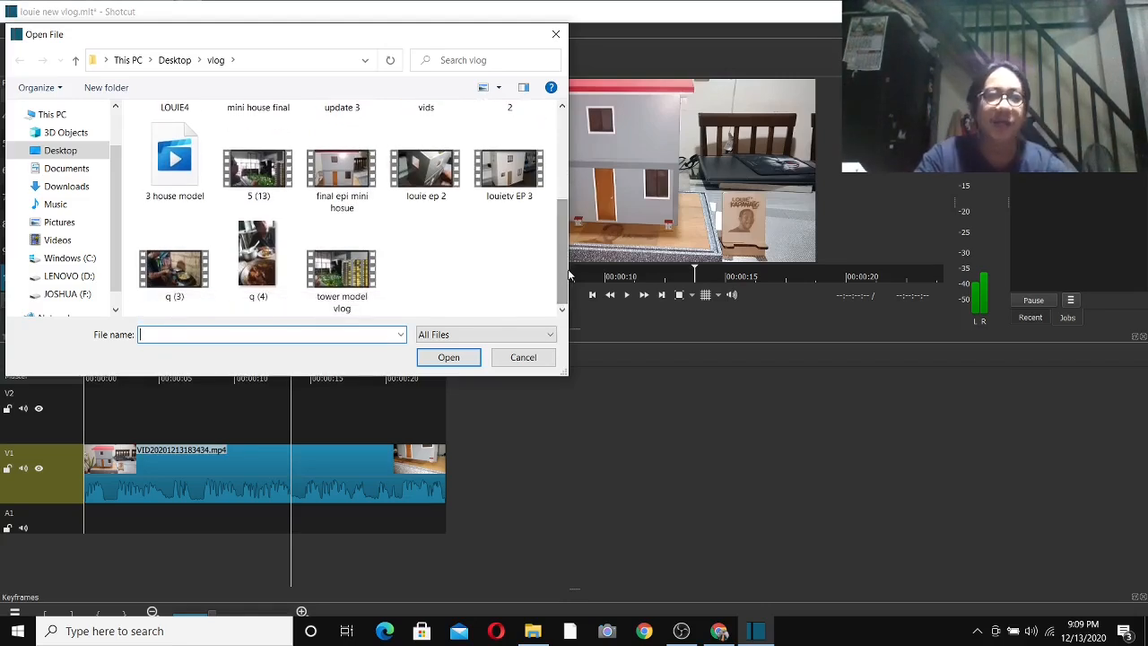
pyautogui.click(344, 274)
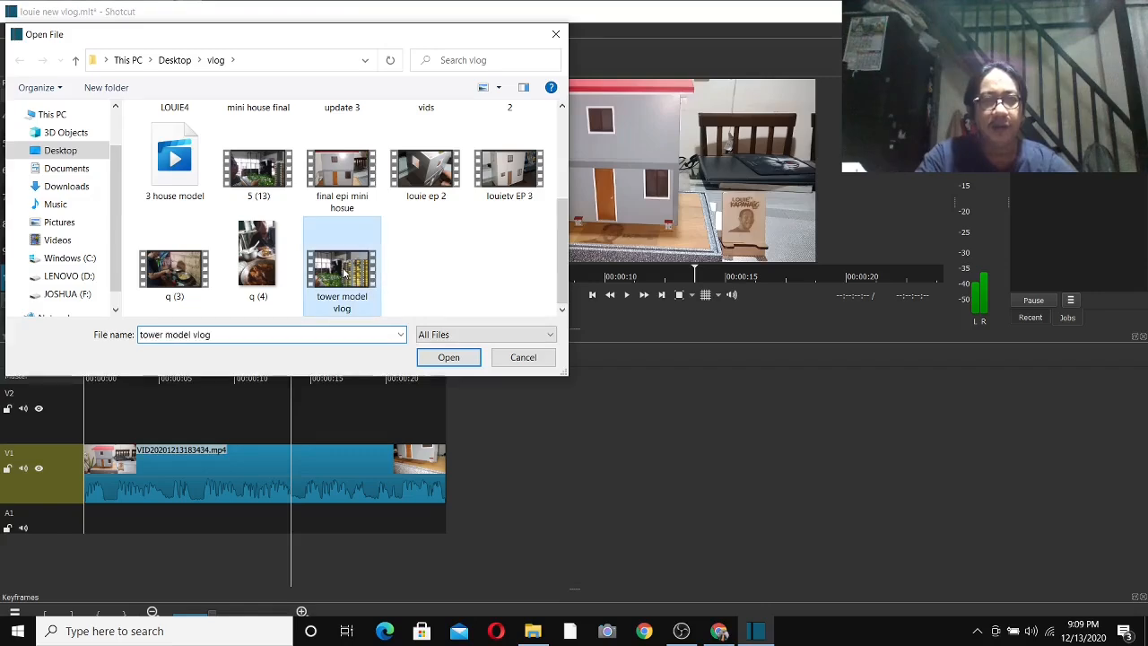
pyautogui.doubleClick(343, 273)
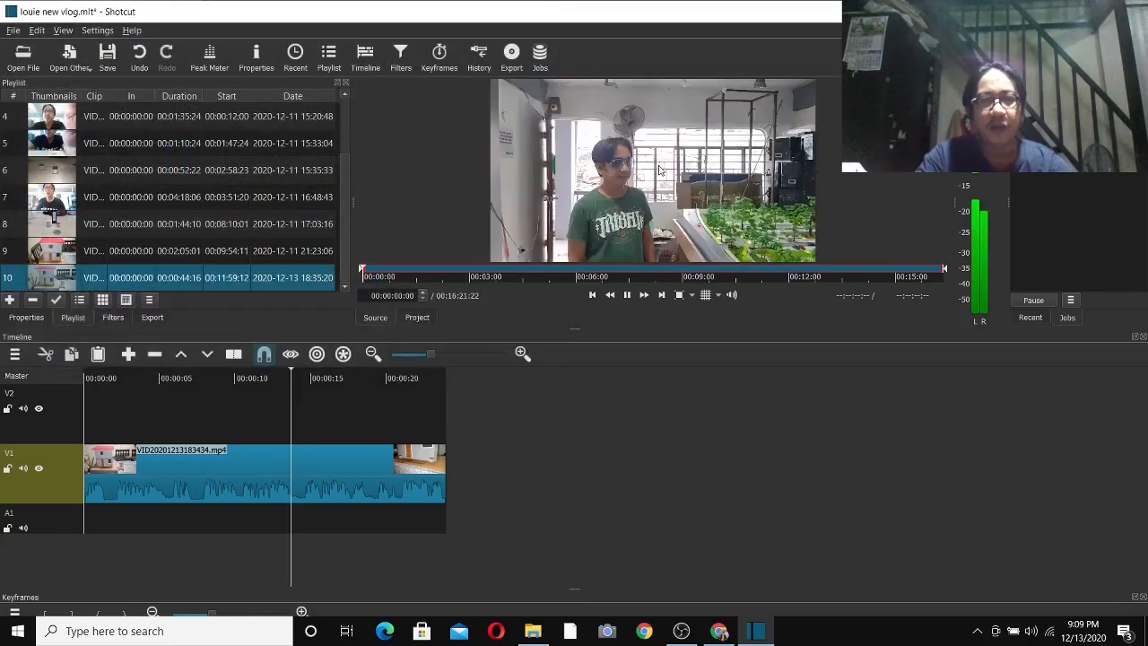
# - Pause the tower model video and place it on track V1 directly after the house model clip
pyautogui.press('space')
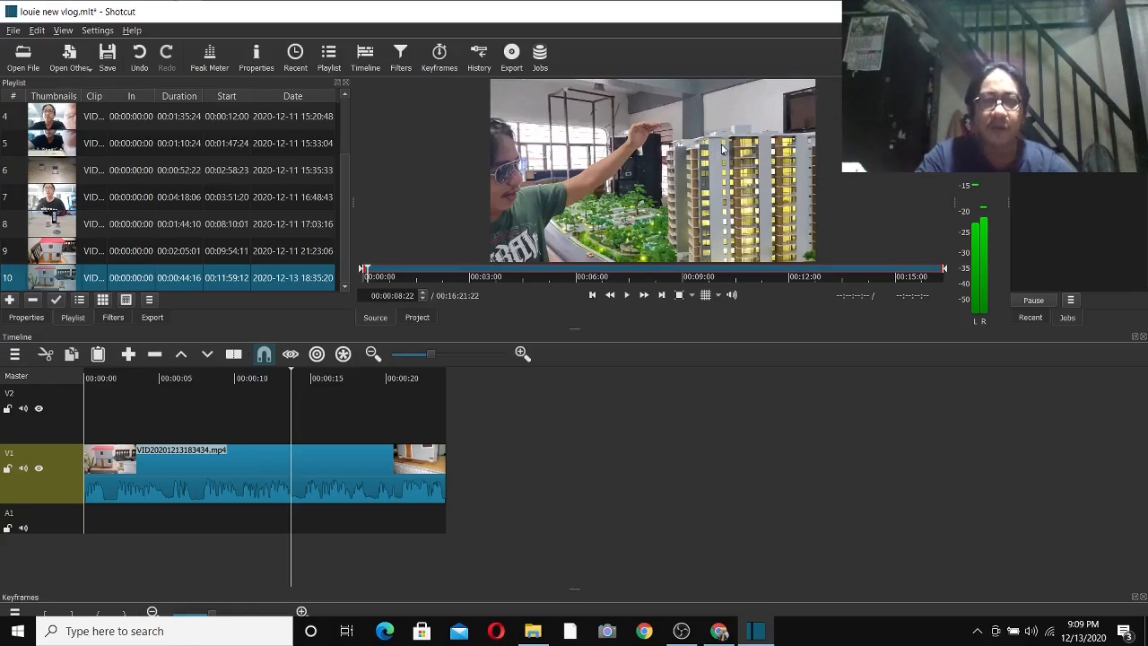
pyautogui.moveTo(739, 131); pyautogui.dragTo(479, 487)
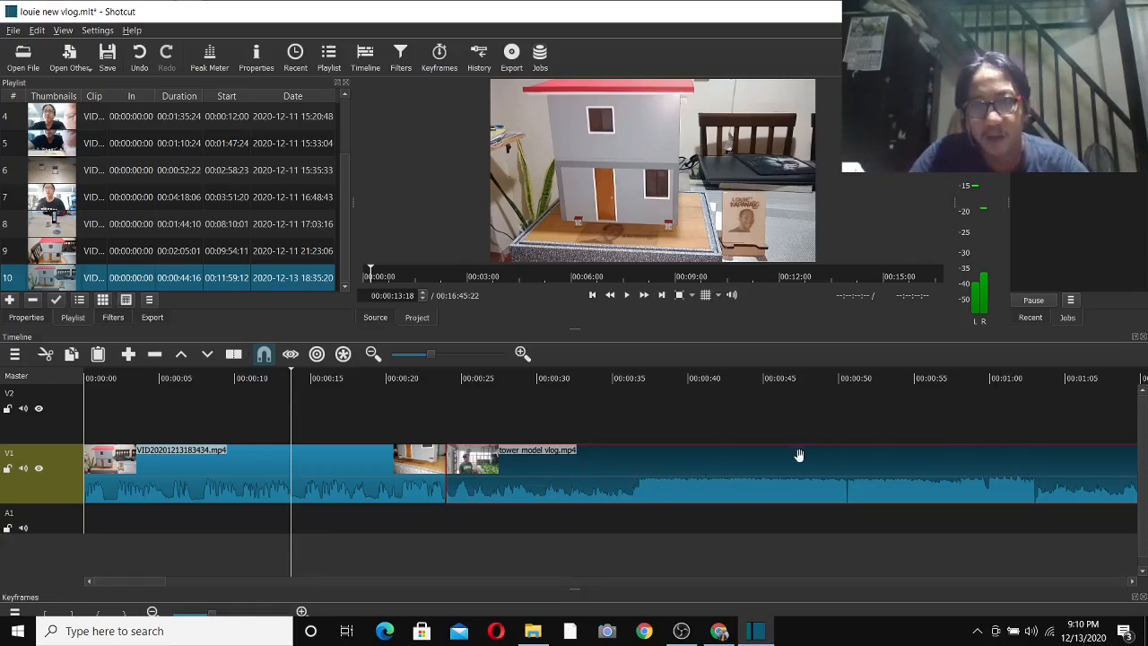
# - Split the tower model clip on track V1 at 00:00:36:18 and remove the segment before the split
pyautogui.click(637, 378)
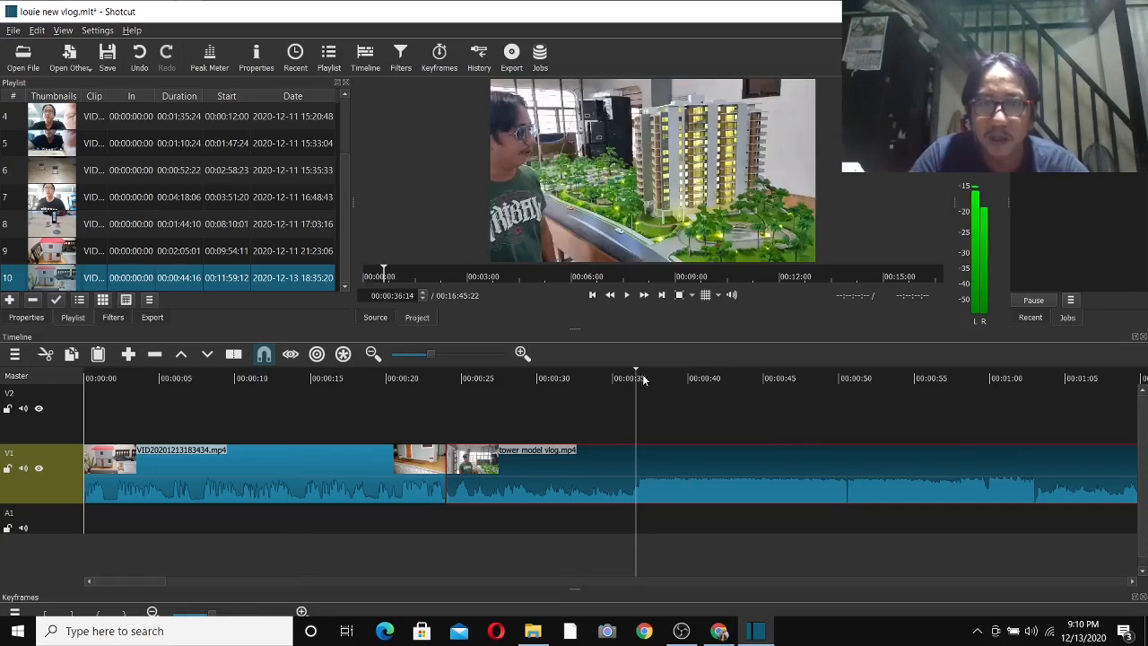
pyautogui.moveTo(639, 378); pyautogui.dragTo(644, 377)
pyautogui.click(639, 375)
pyautogui.click(634, 371)
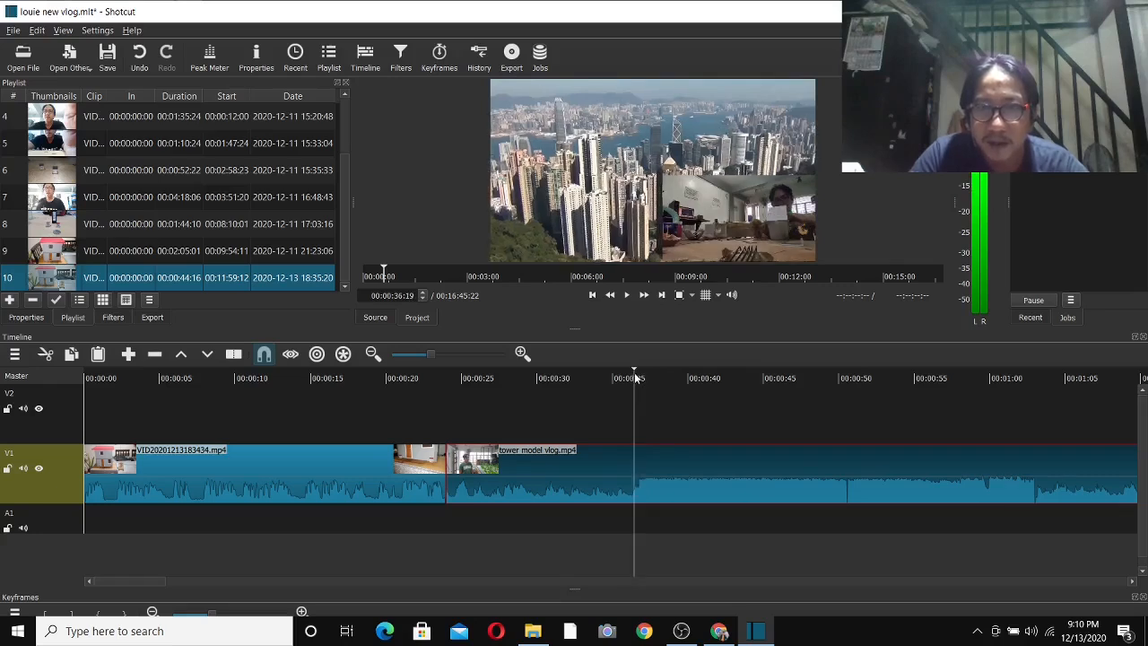
pyautogui.click(637, 379)
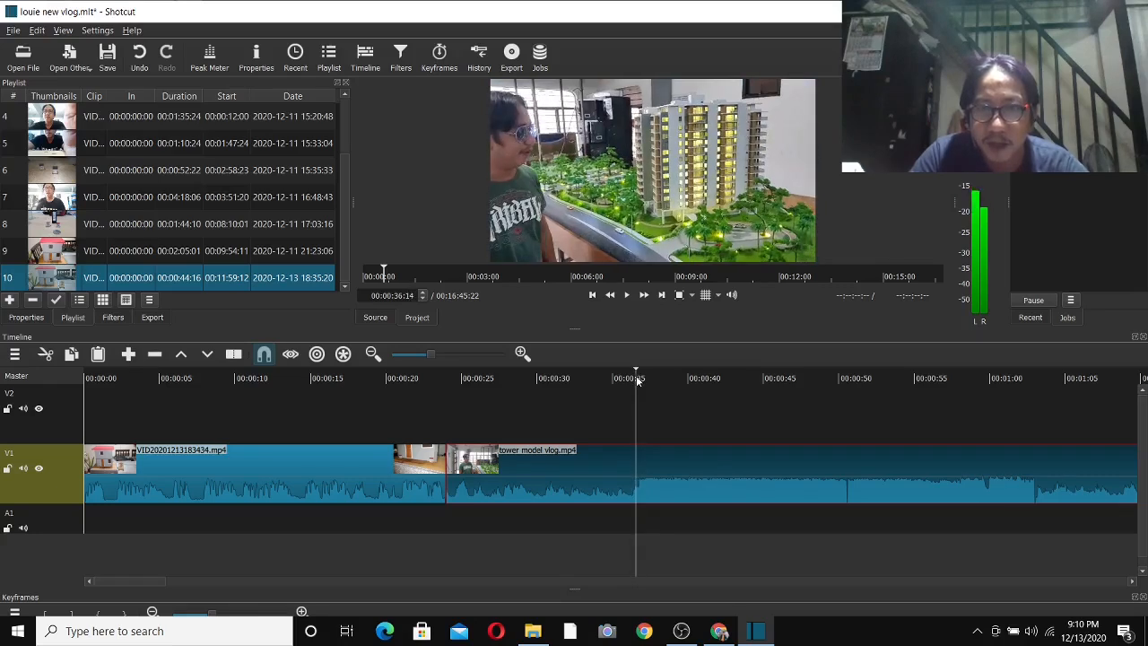
pyautogui.click(638, 379)
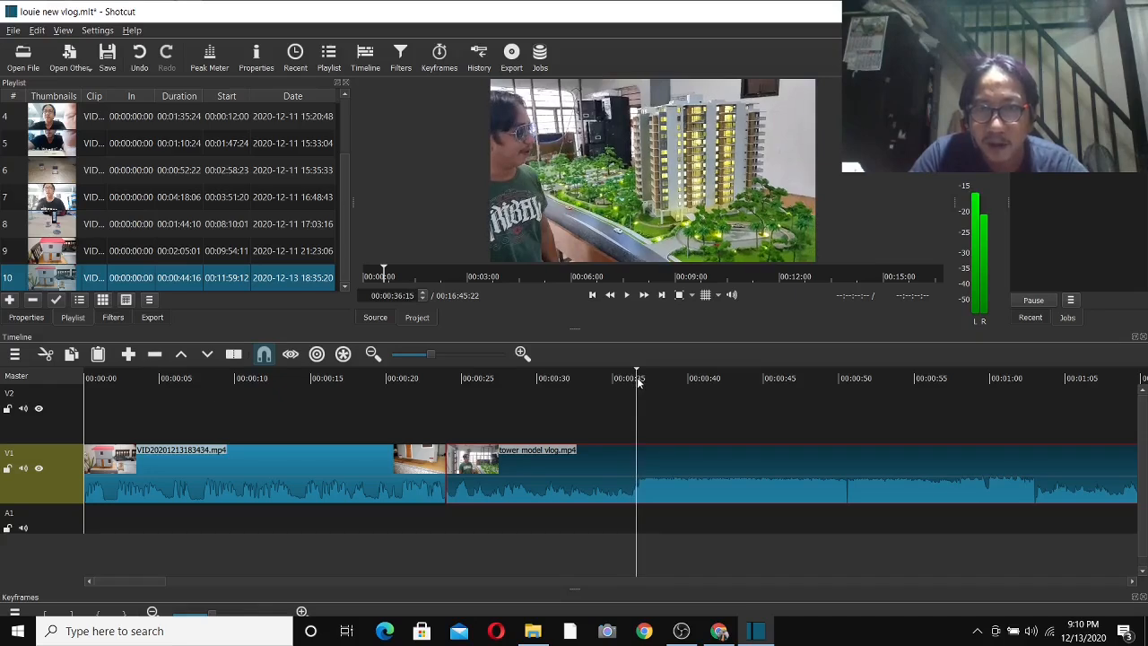
pyautogui.click(639, 380)
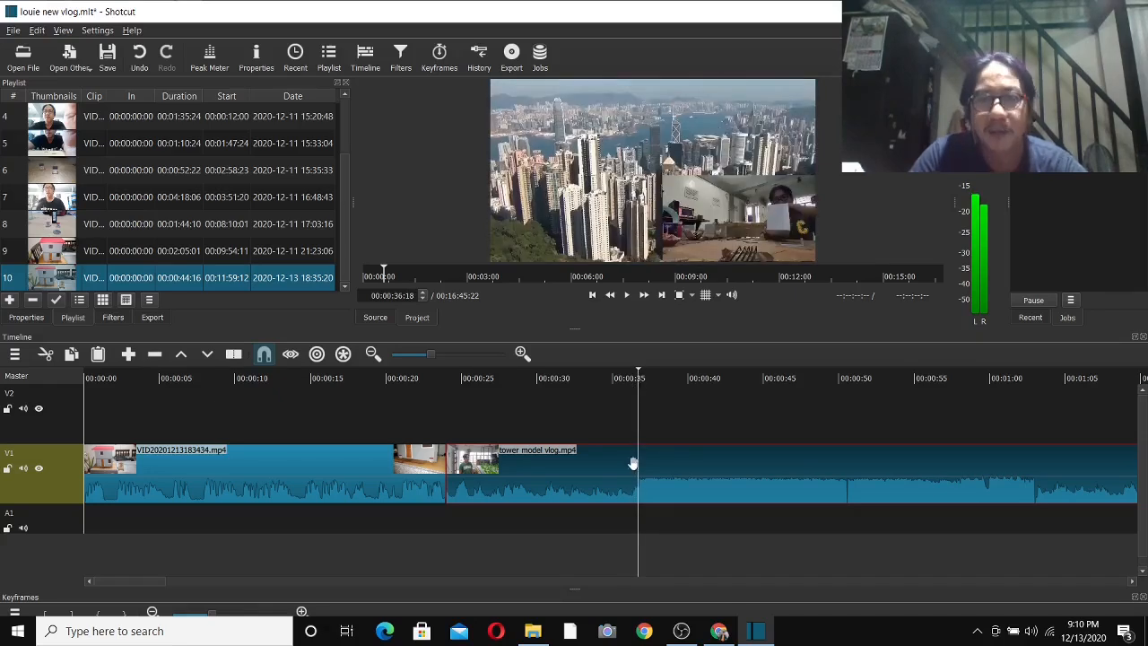
pyautogui.rightClick(560, 475)
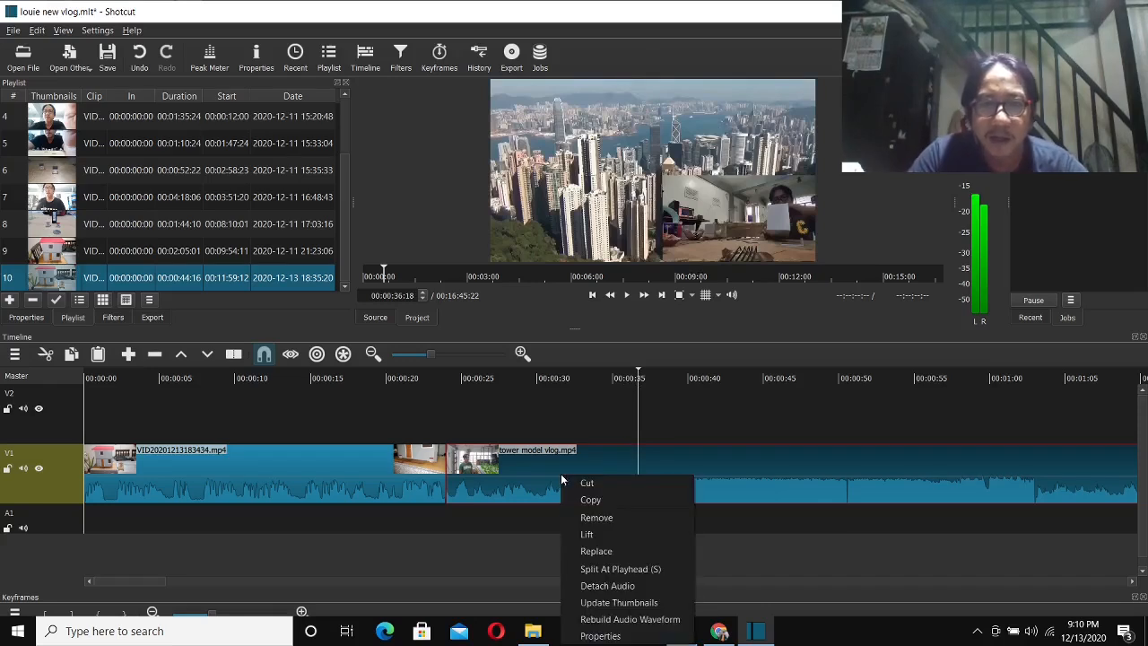
pyautogui.click(630, 570)
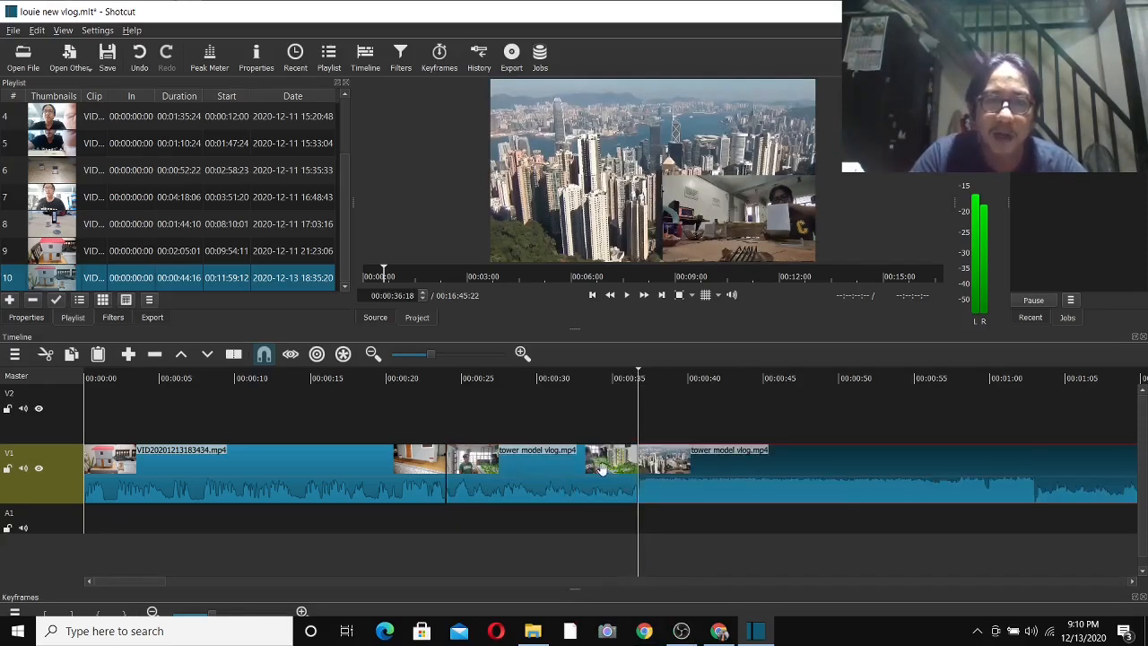
pyautogui.rightClick(537, 474)
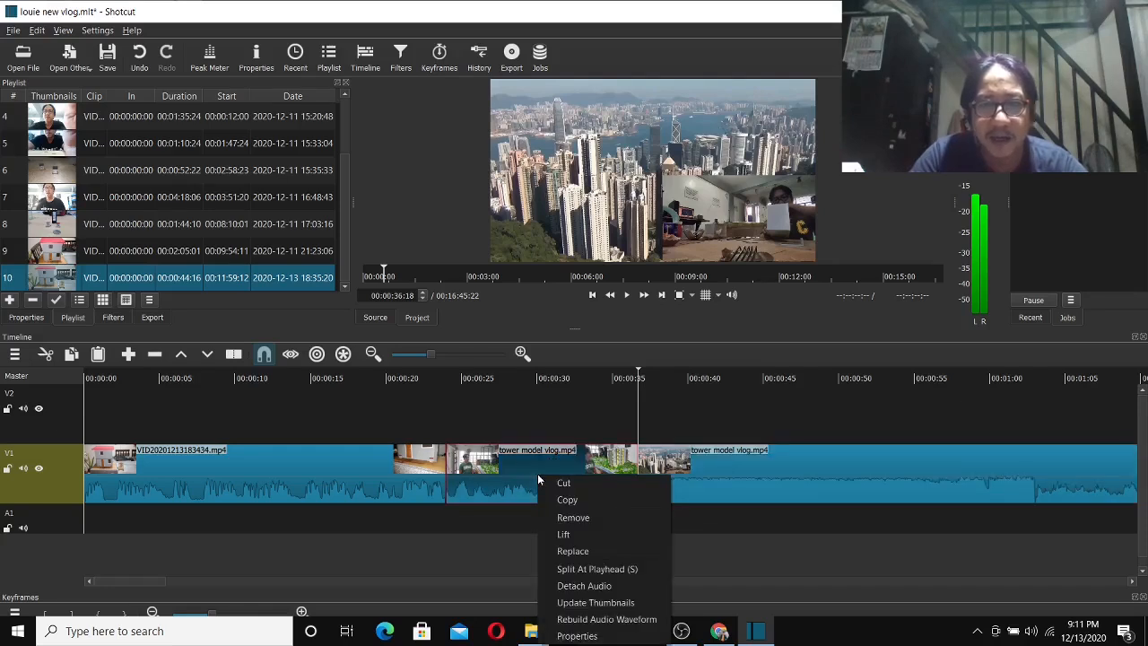
pyautogui.click(581, 518)
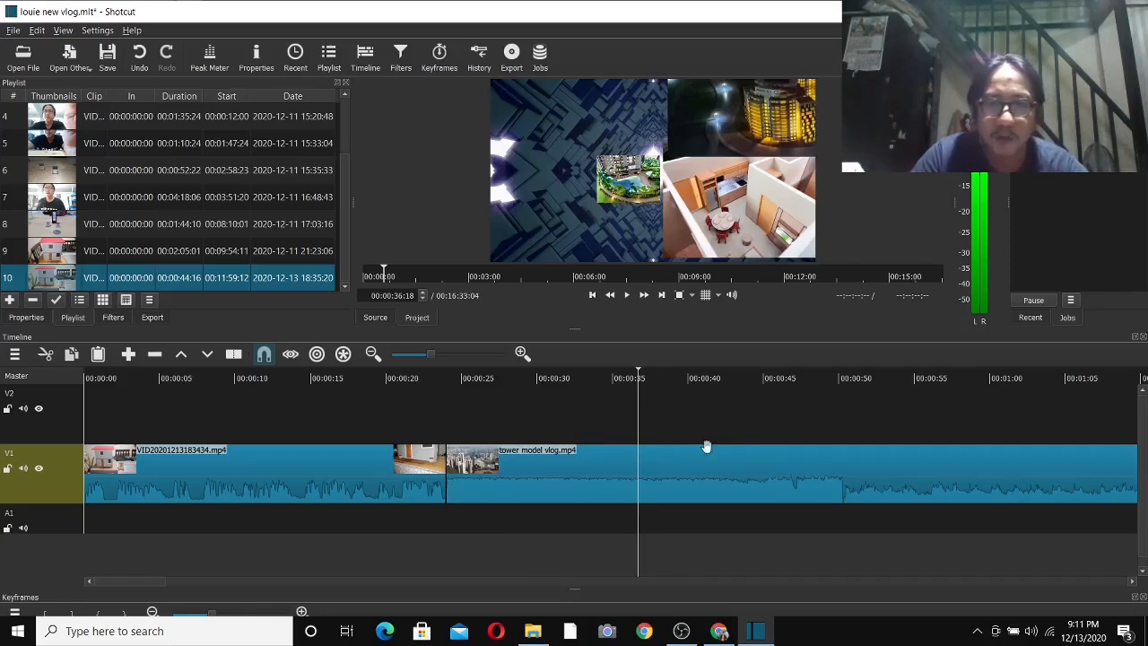
# - Split the tower model clip at 00:00:50:05, where the colour bars appear, and remove everything after the split
pyautogui.click(818, 381)
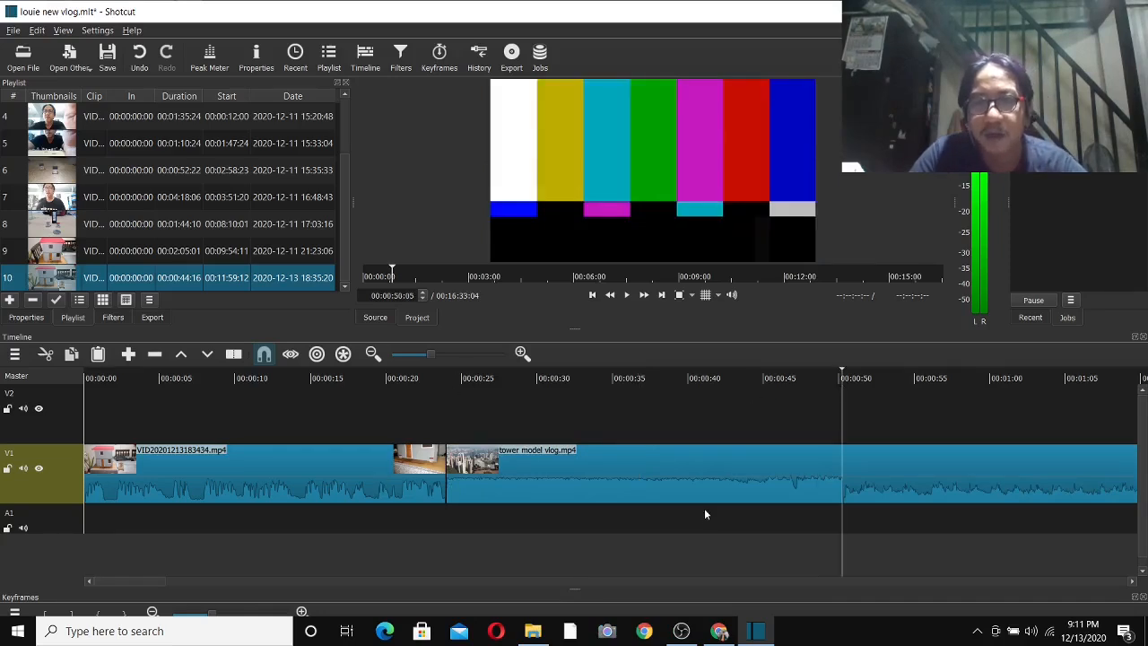
pyautogui.rightClick(899, 469)
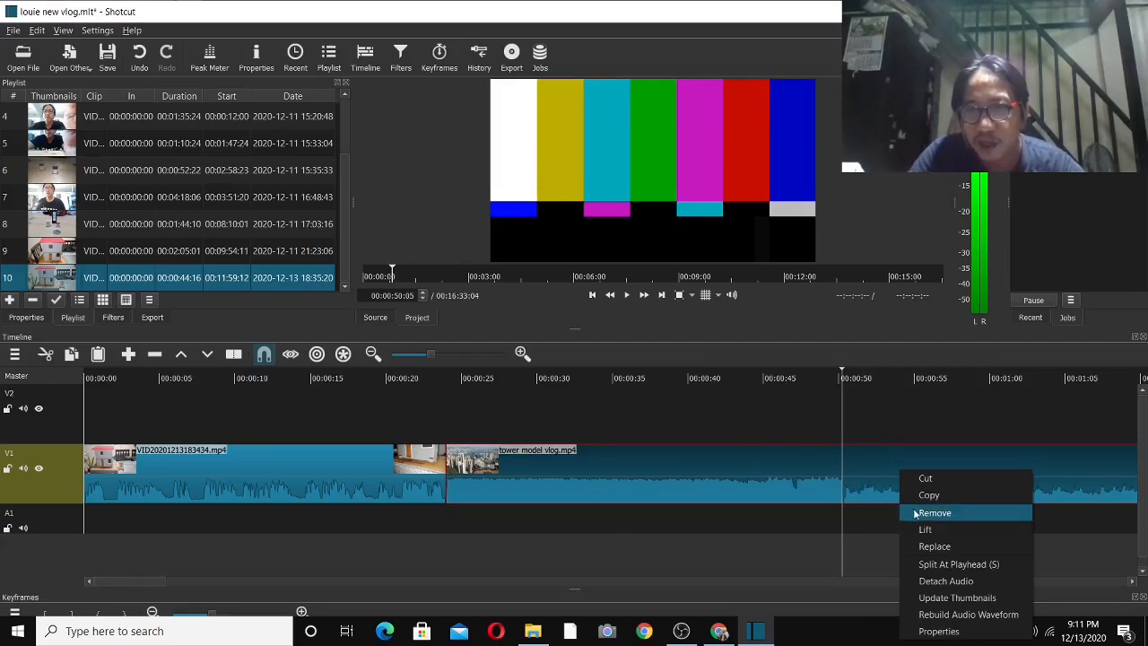
pyautogui.click(960, 564)
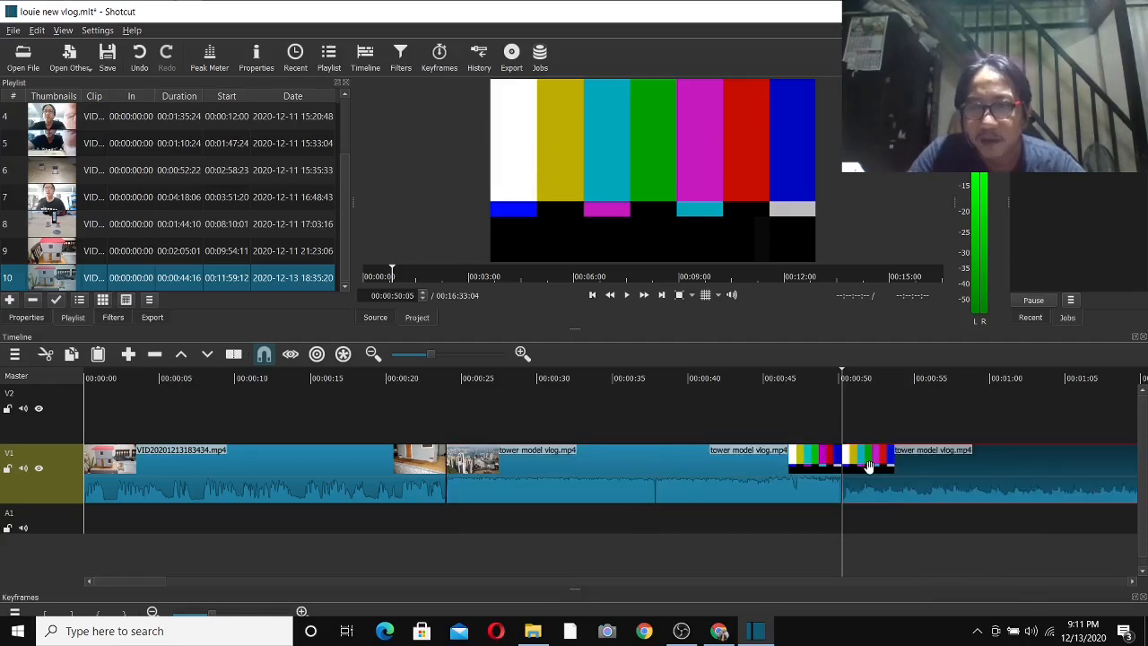
pyautogui.rightClick(871, 468)
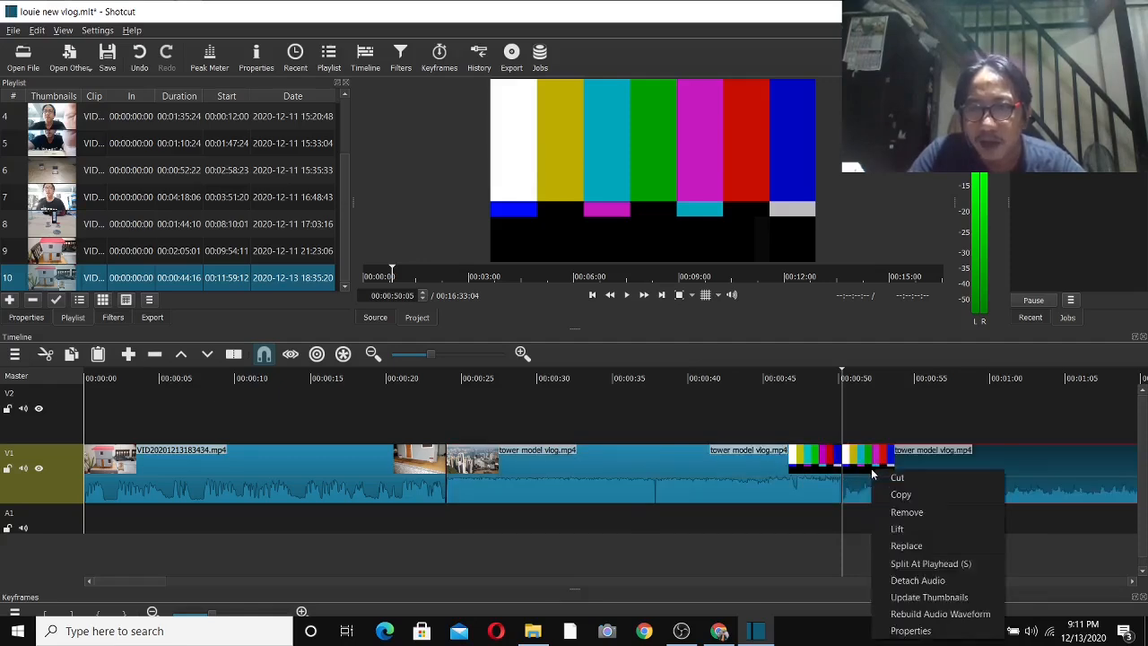
pyautogui.click(906, 512)
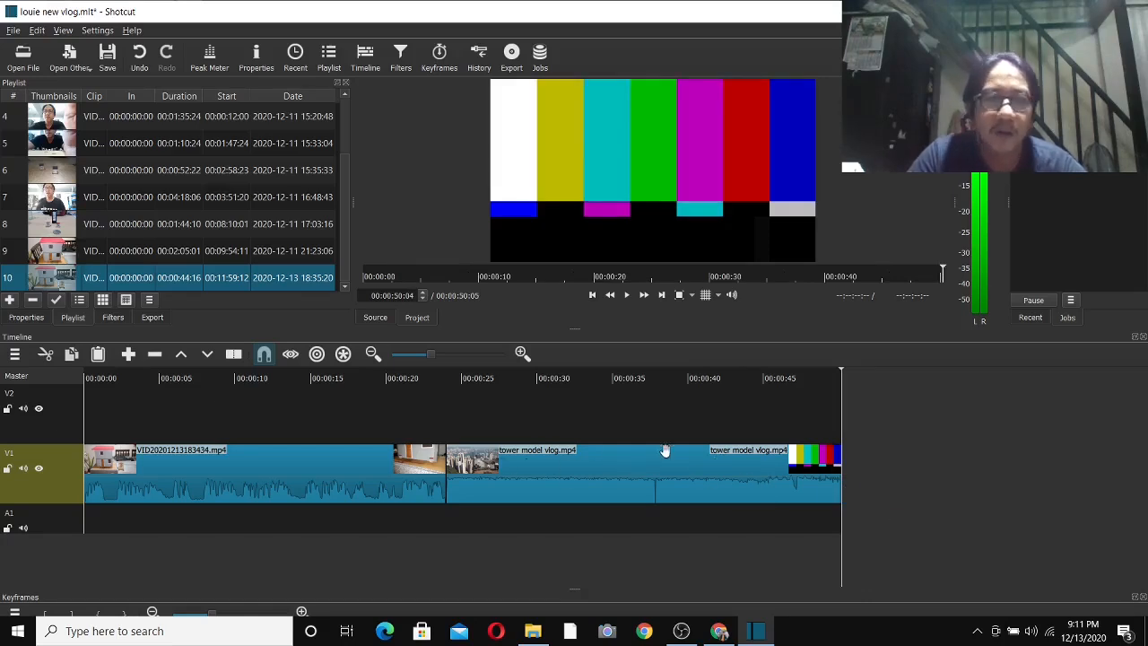
# - Play back the timeline from about 00:00:10 across the join to the tower clip, and check the frame at 00:00:48:24
pyautogui.click(240, 384)
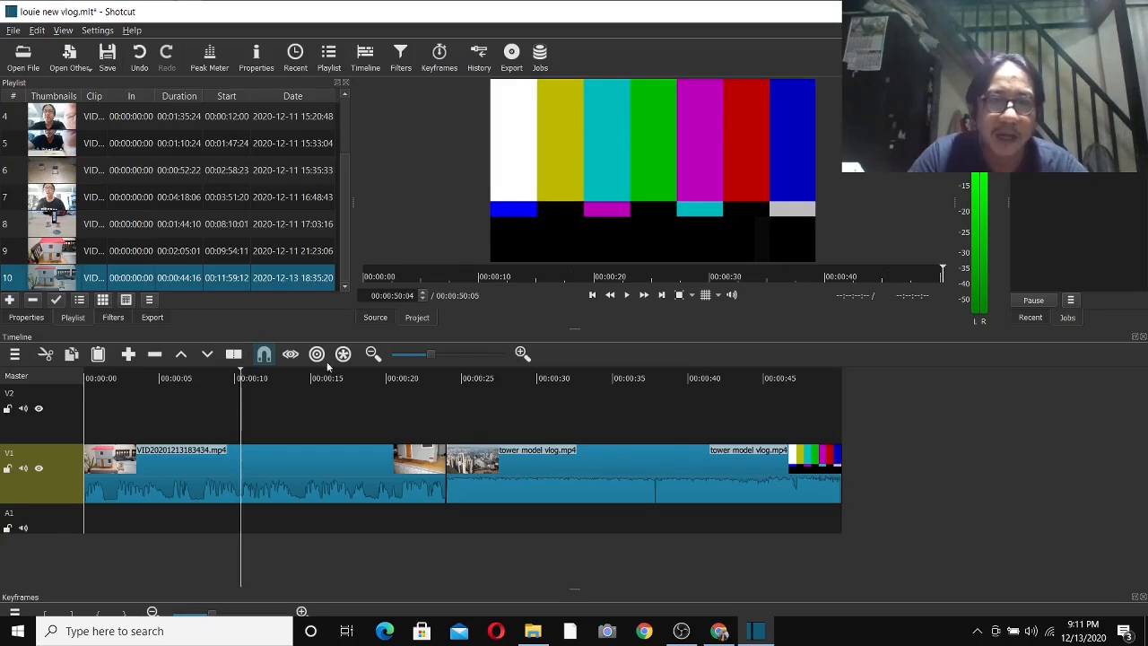
pyautogui.click(626, 296)
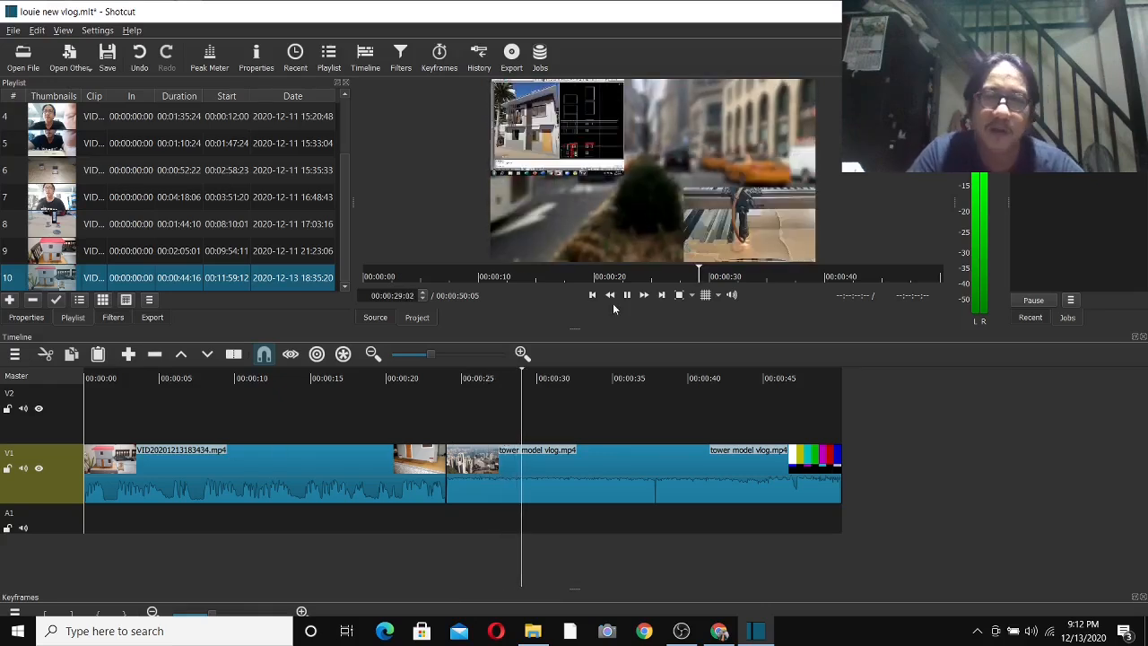
pyautogui.press('space')
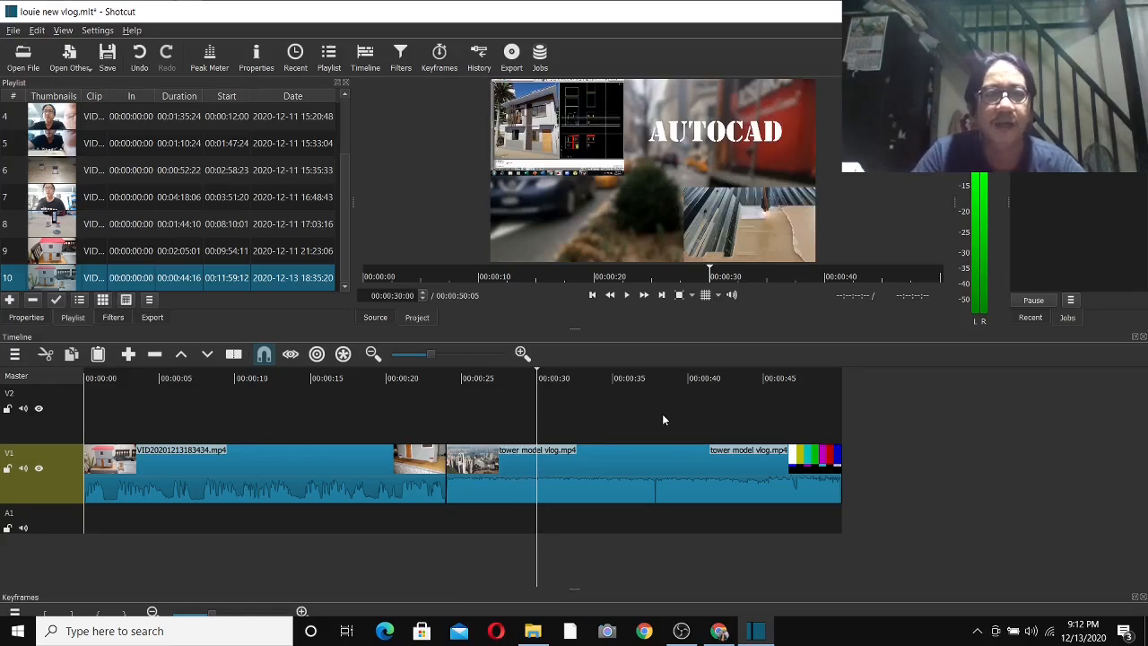
pyautogui.click(824, 420)
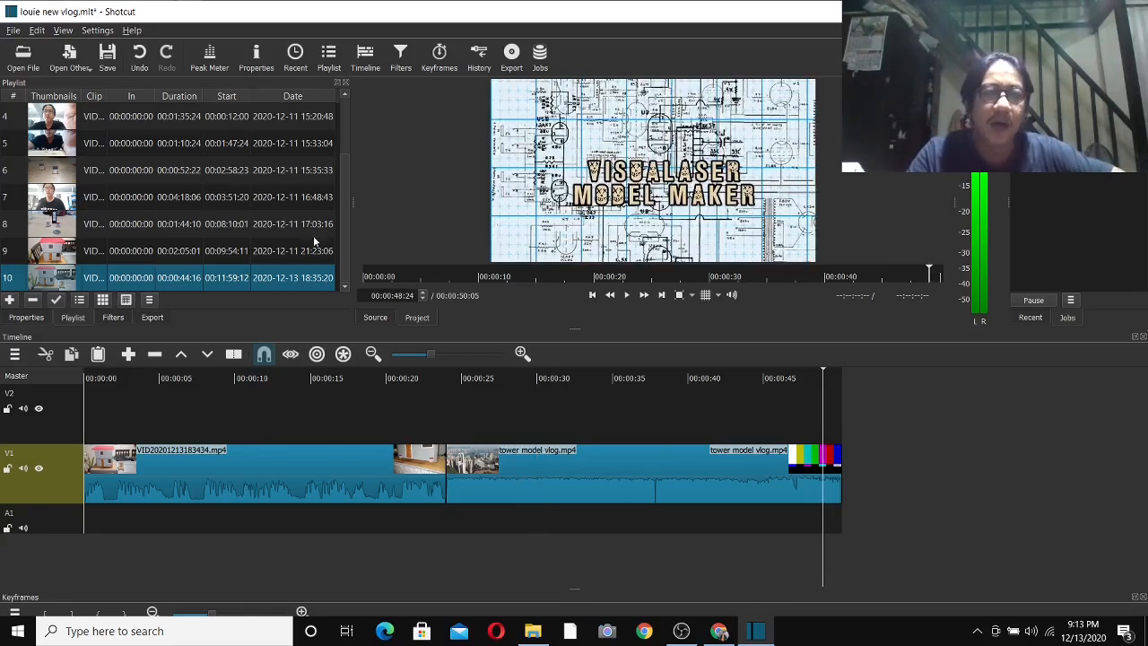
# - Open playlist clip 4 in the player and place it on track V1 directly after the tower model clip
pyautogui.scroll(1, 346, 220)
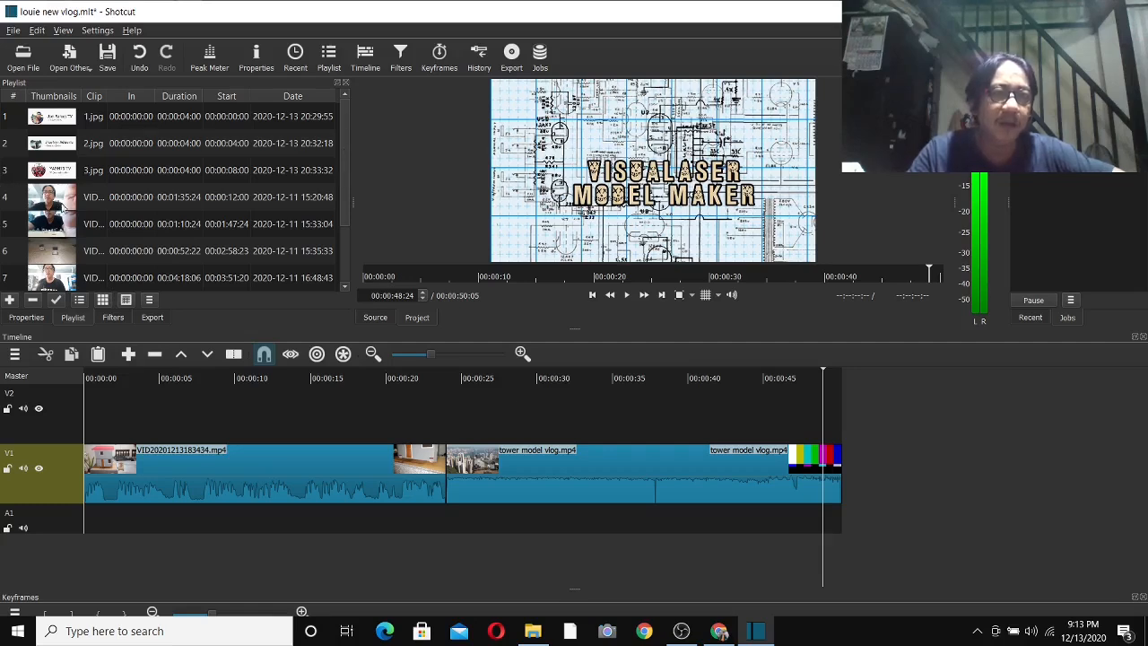
pyautogui.doubleClick(186, 201)
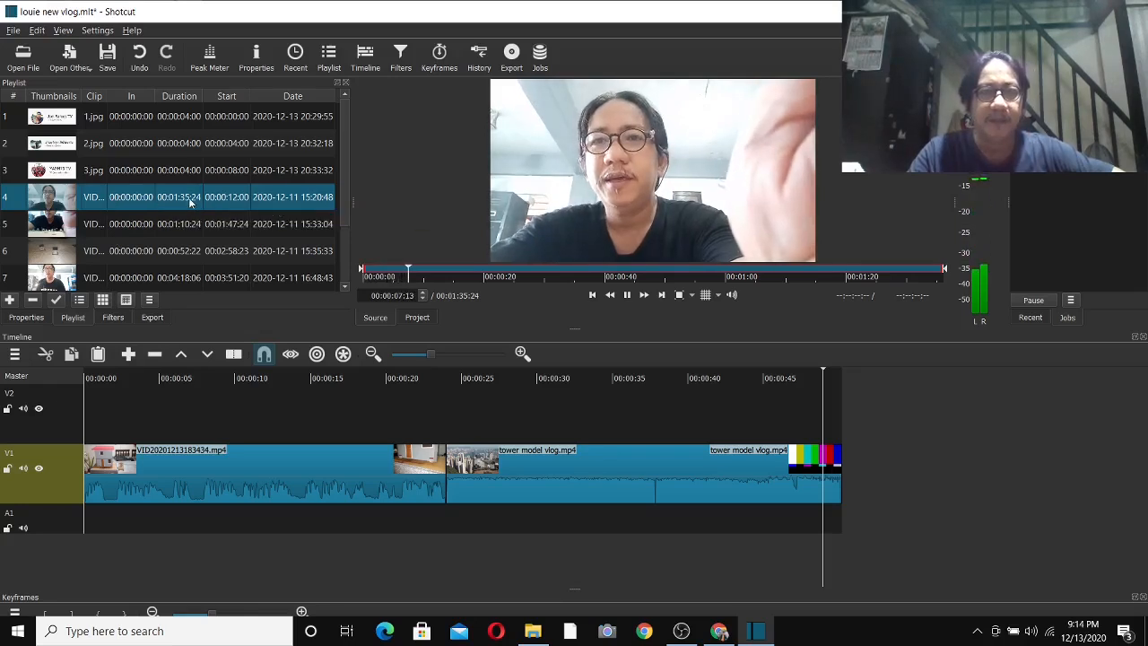
pyautogui.click(626, 295)
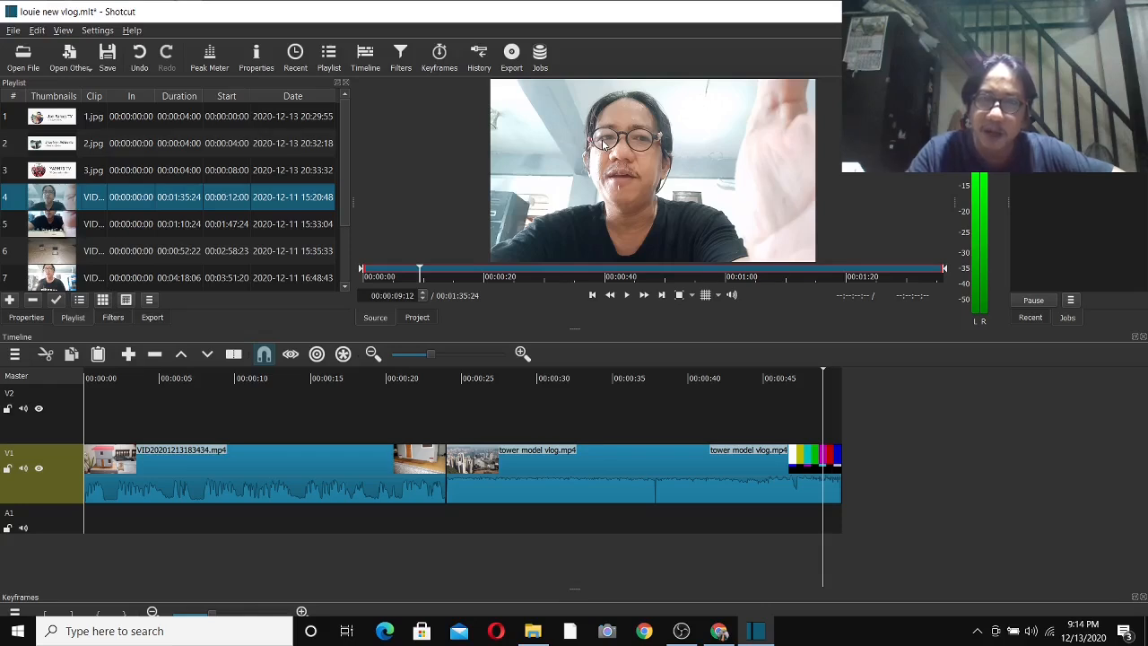
pyautogui.moveTo(602, 139); pyautogui.dragTo(842, 473)
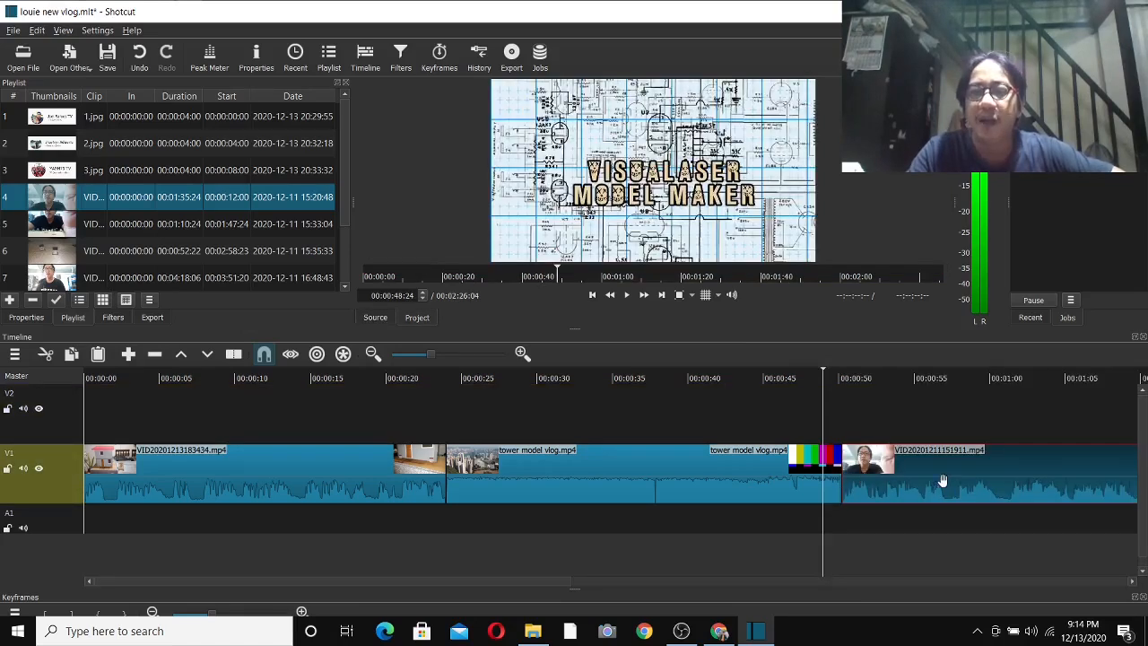
pyautogui.hotkey('ctrl', 'z')
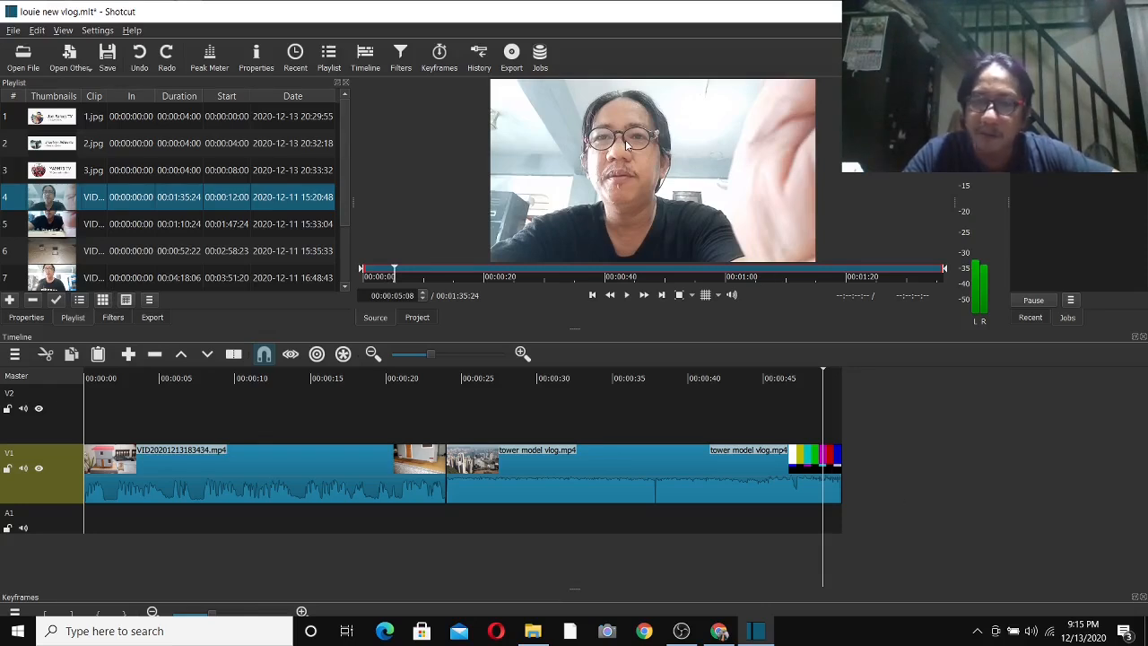
pyautogui.moveTo(627, 143); pyautogui.dragTo(857, 467)
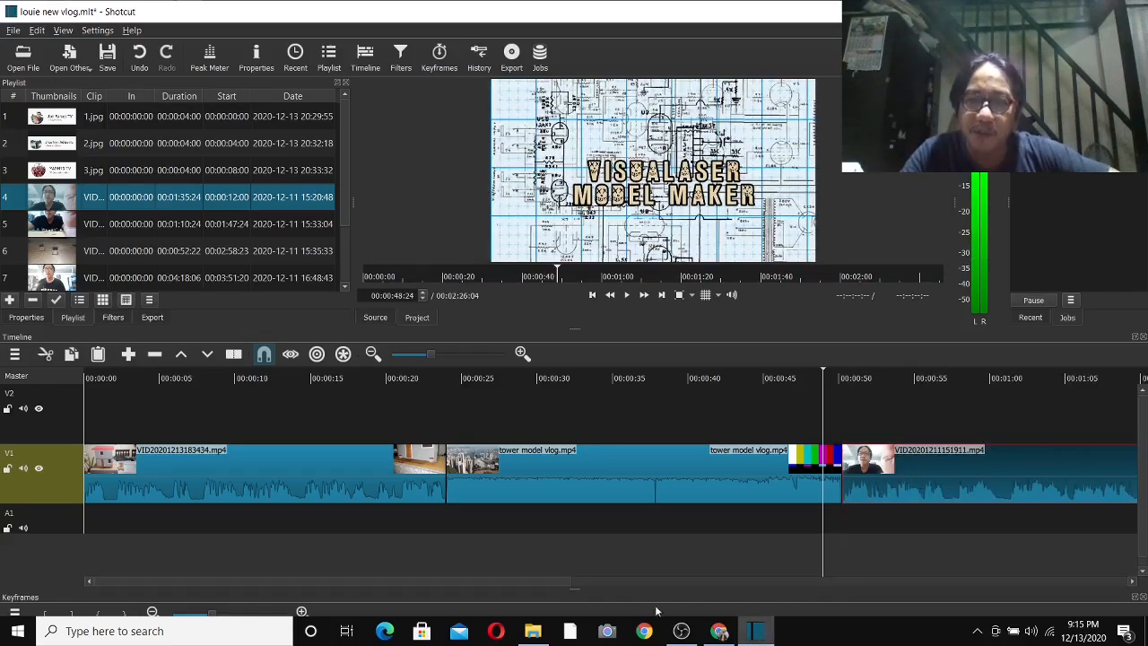
# - Play the timeline from 00:00:48:24 into the newly placed clip and stop at 00:01:10:18
pyautogui.moveTo(544, 582); pyautogui.dragTo(705, 592)
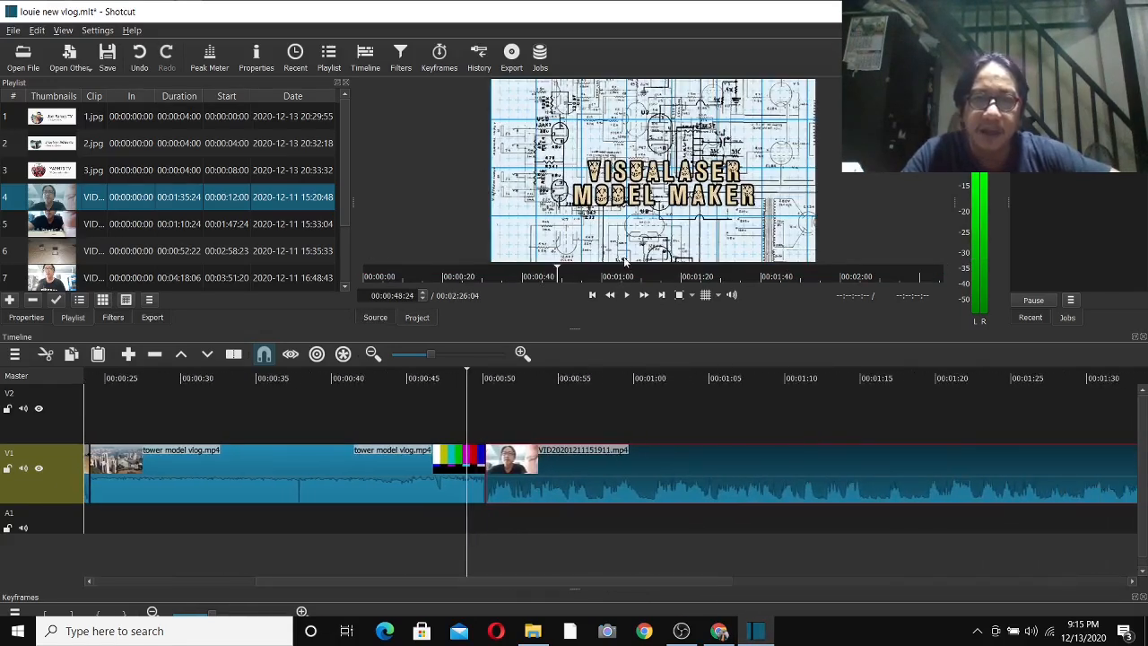
pyautogui.click(629, 297)
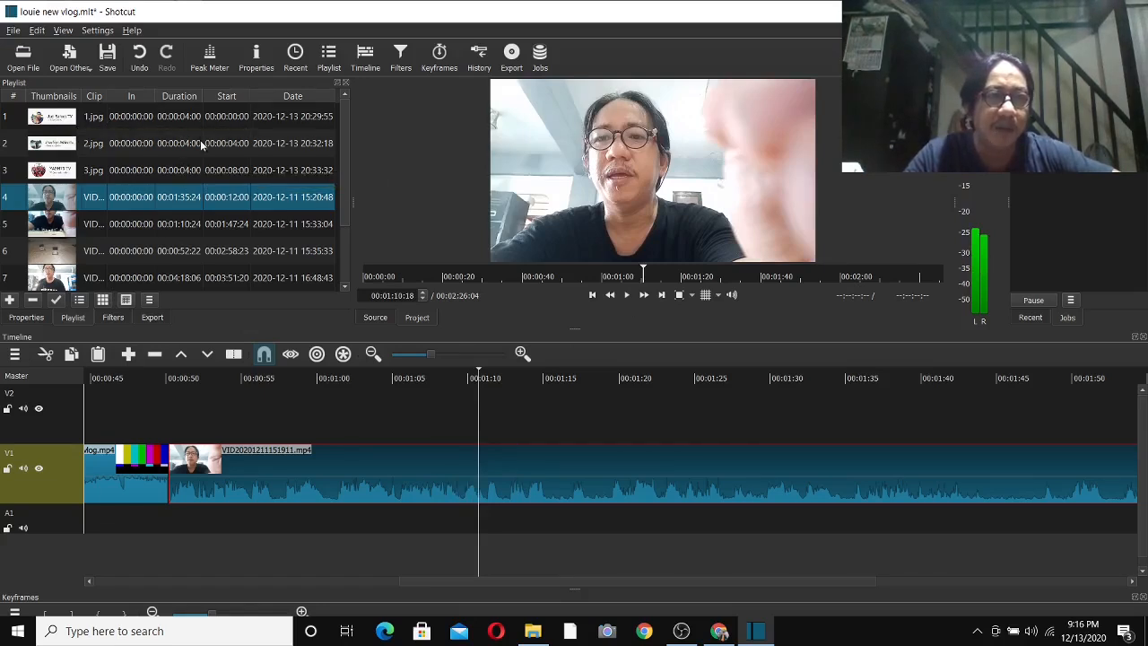
# - Open the playlist image 1.jpg in the player and apply the Size and Position video filter to it
pyautogui.doubleClick(159, 116)
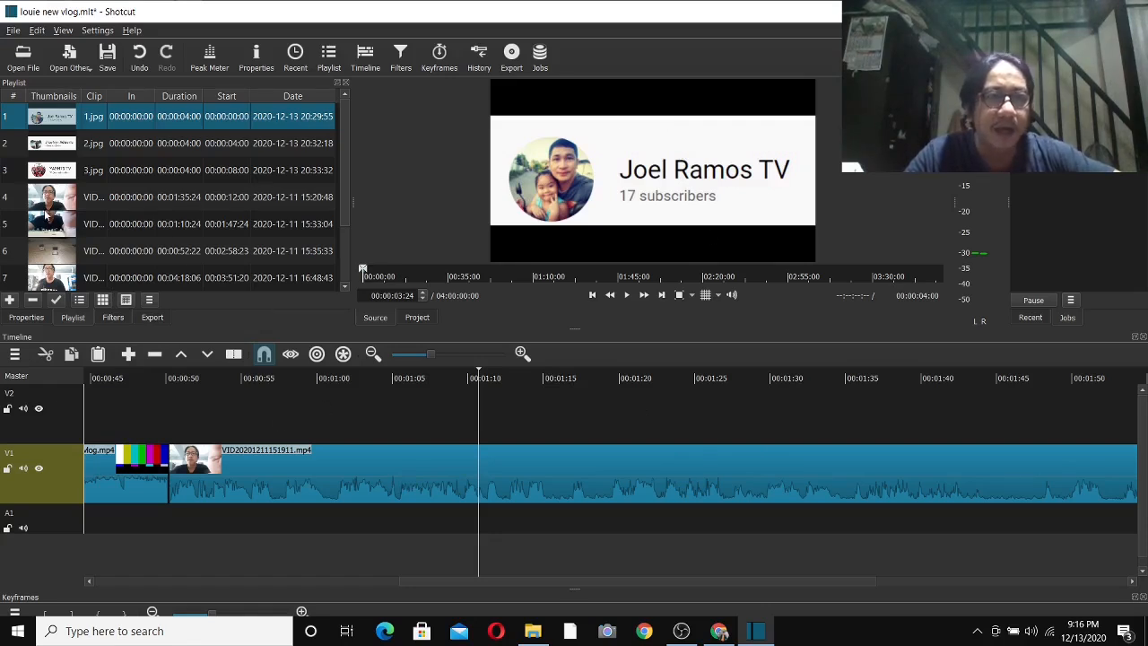
pyautogui.click(113, 317)
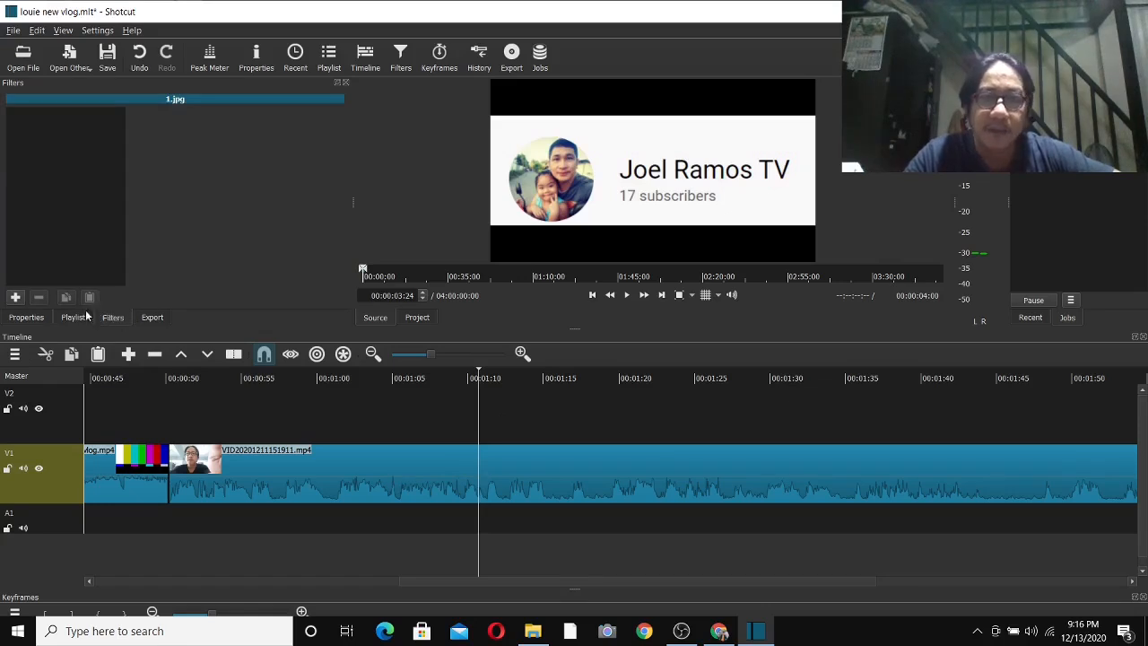
pyautogui.click(16, 297)
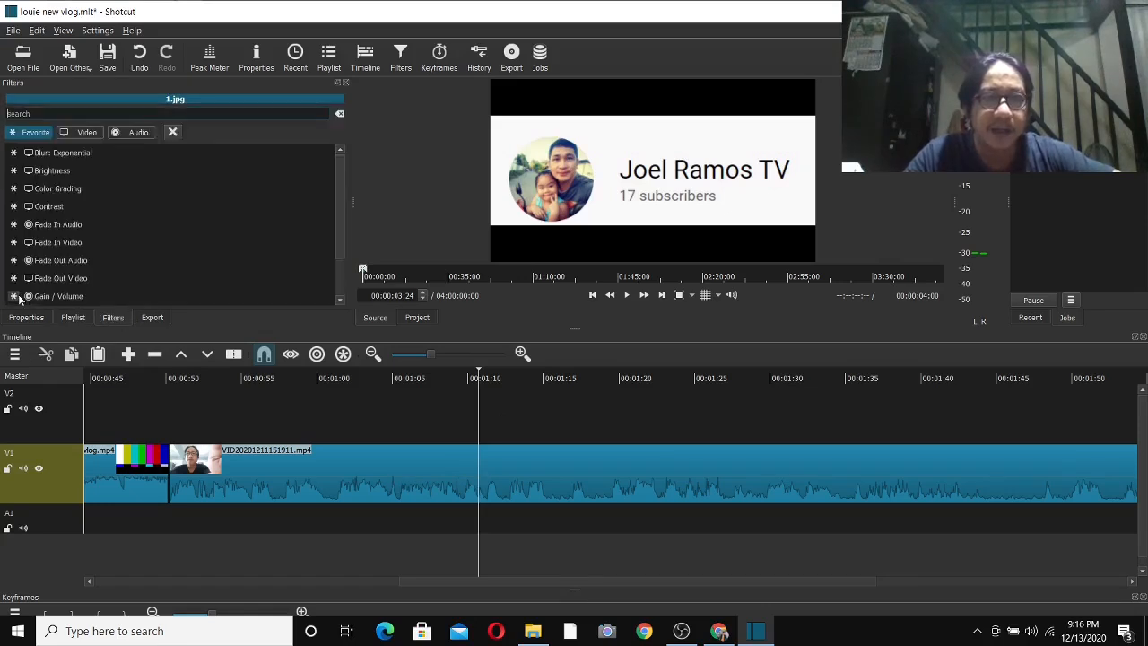
pyautogui.click(92, 132)
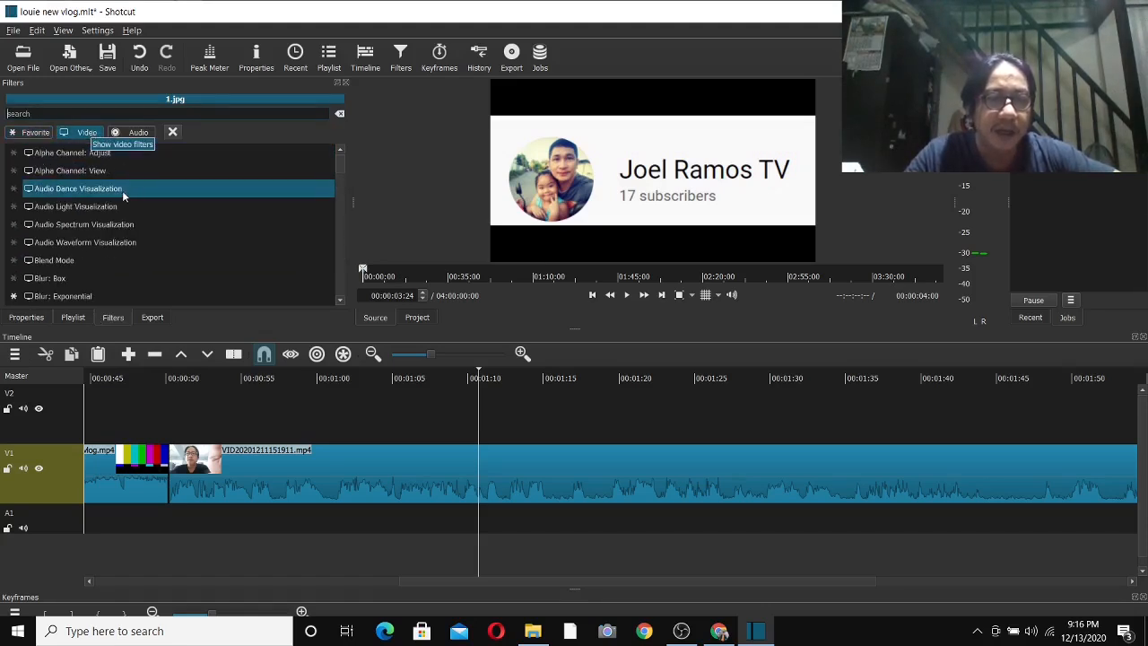
pyautogui.scroll(-2, 190, 179)
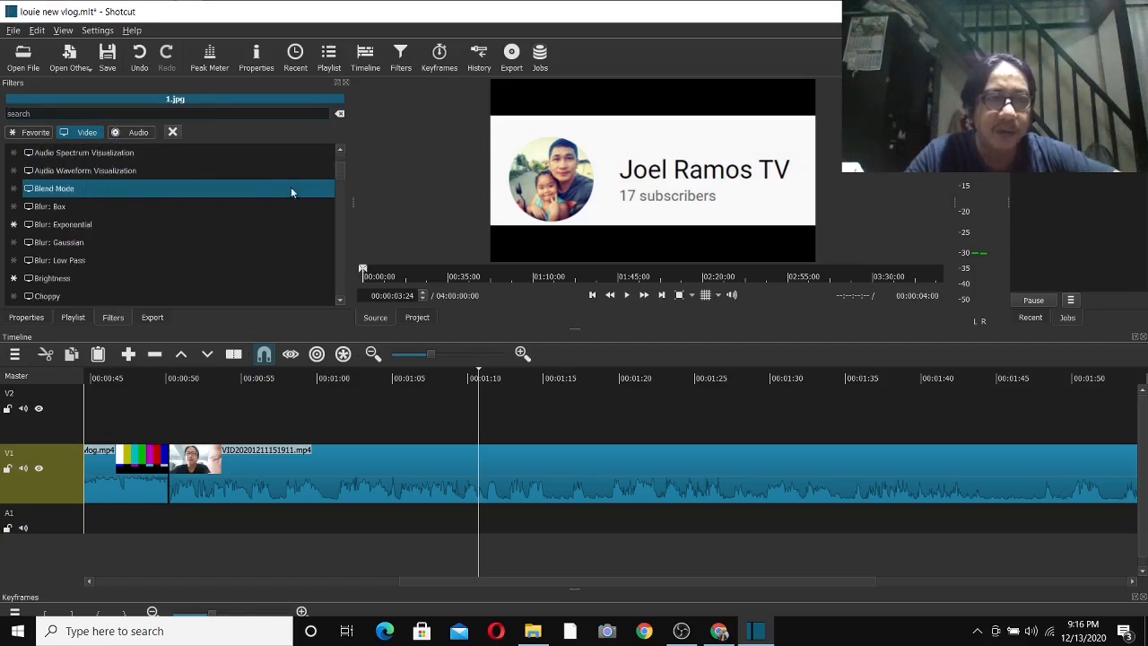
pyautogui.moveTo(338, 177); pyautogui.dragTo(338, 269)
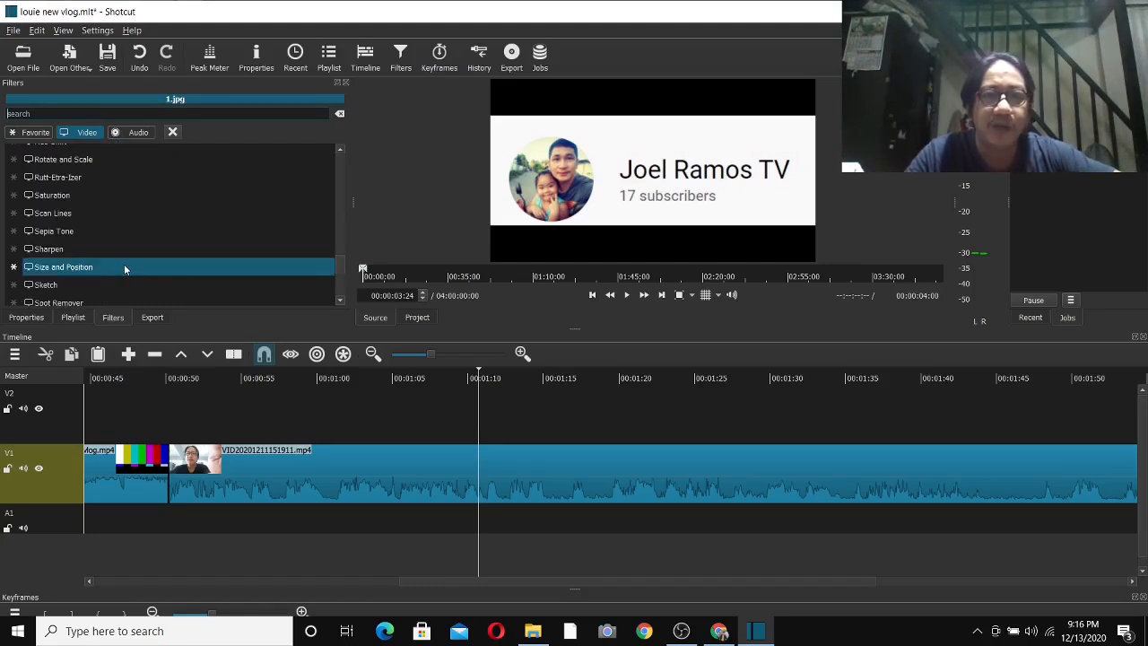
pyautogui.click(169, 269)
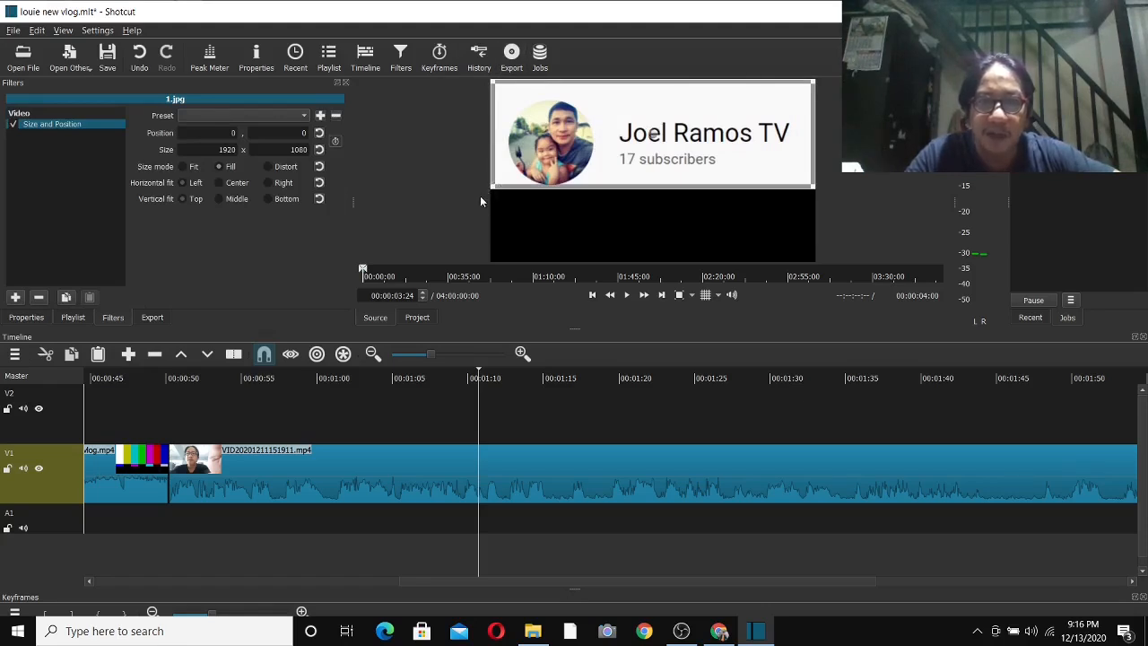
# - Shrink 1.jpg to about 918 x 310 at about position 1009, 667, and place it on track V2 at 00:01:10:18
pyautogui.moveTo(491, 189); pyautogui.dragTo(654, 133)
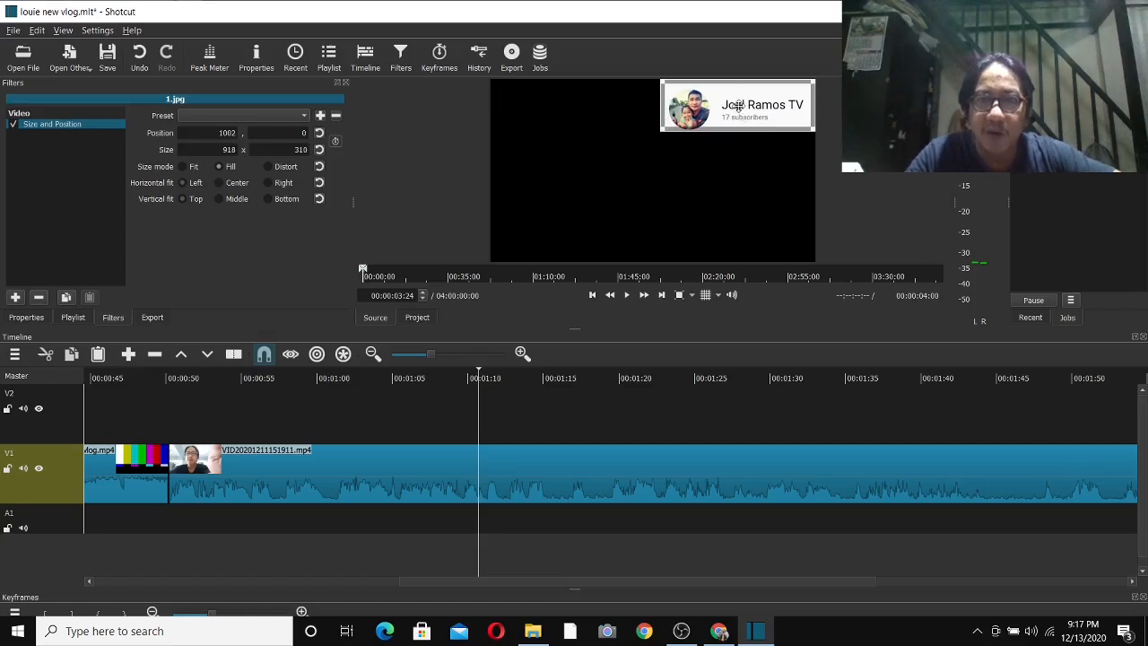
pyautogui.moveTo(737, 105); pyautogui.dragTo(742, 246)
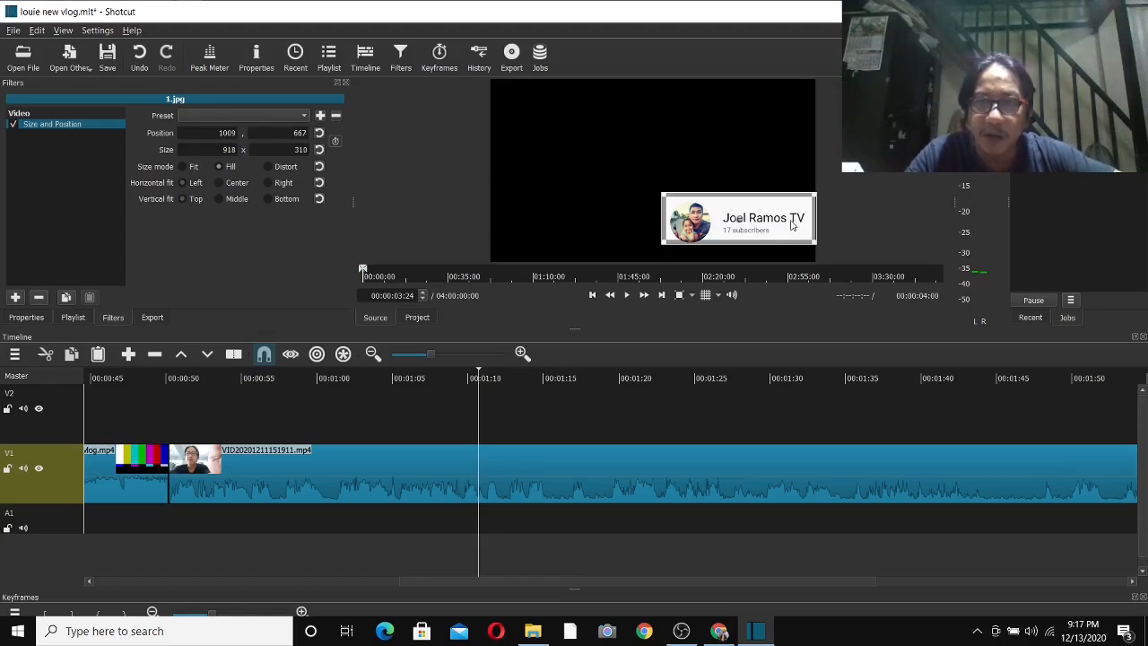
pyautogui.moveTo(793, 215); pyautogui.dragTo(483, 406)
pyautogui.moveTo(482, 408); pyautogui.dragTo(482, 409)
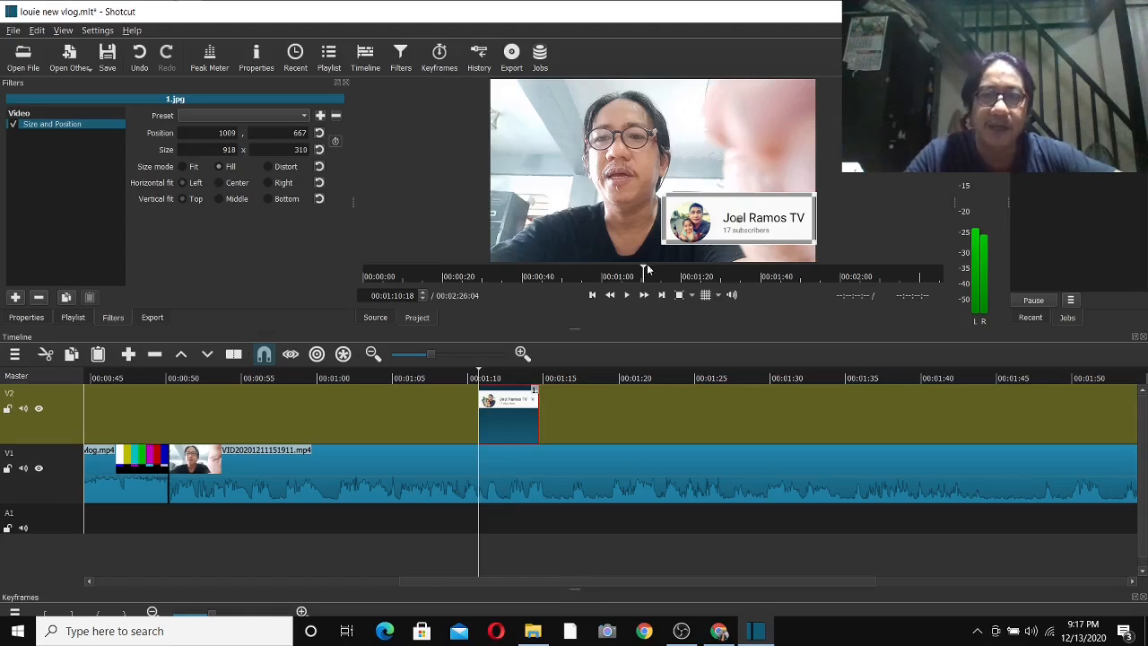
# - Split the VID20201211151911.mp4 clip on track V1 at 00:01:09:17, just before the 1.jpg overlay
pyautogui.click(463, 375)
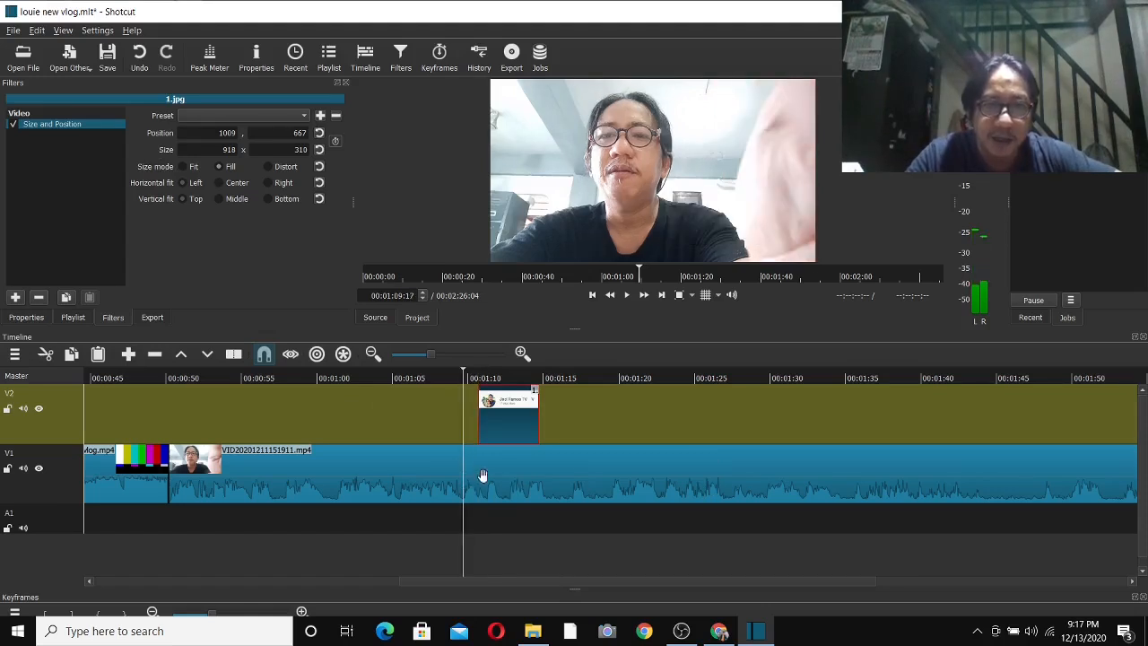
pyautogui.click(310, 478)
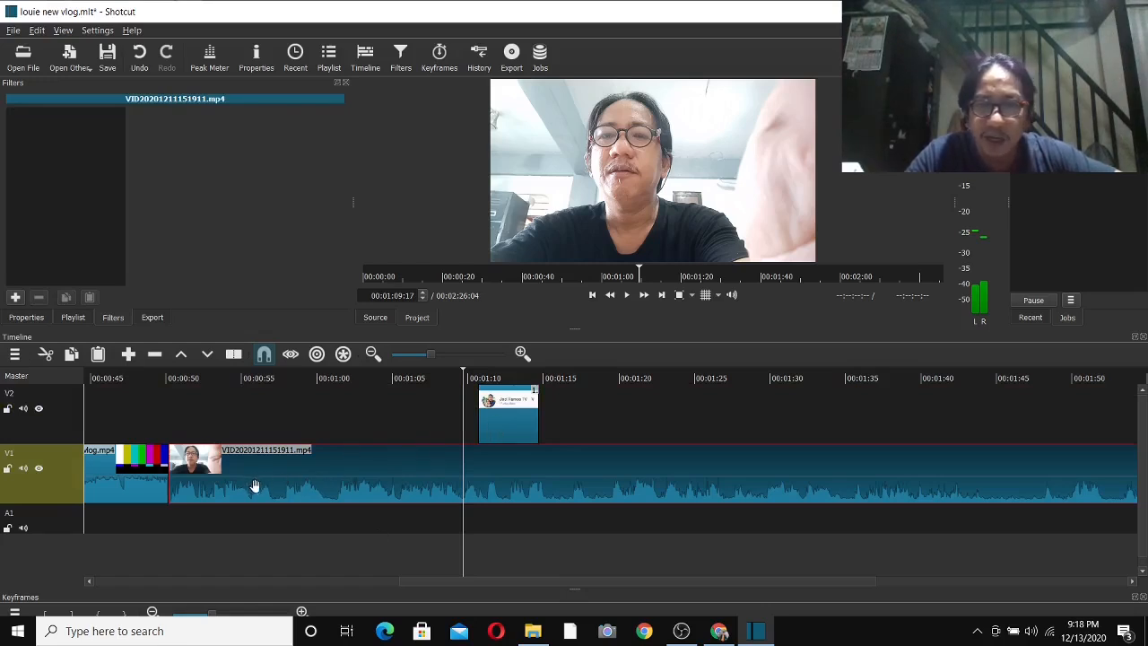
pyautogui.rightClick(410, 470)
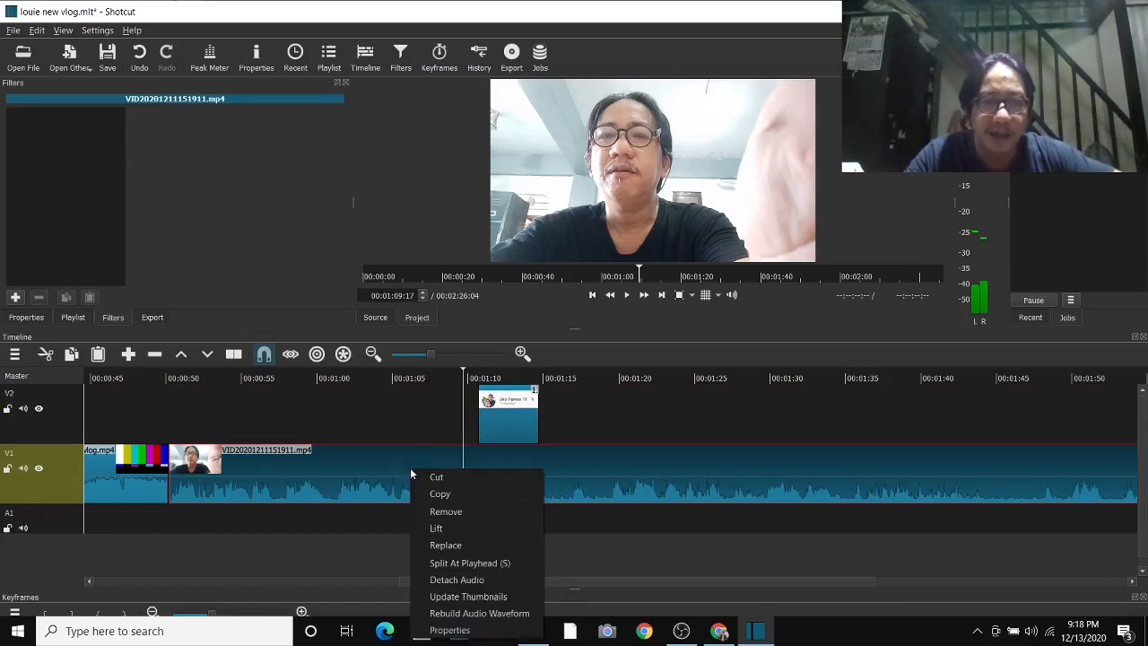
pyautogui.click(467, 563)
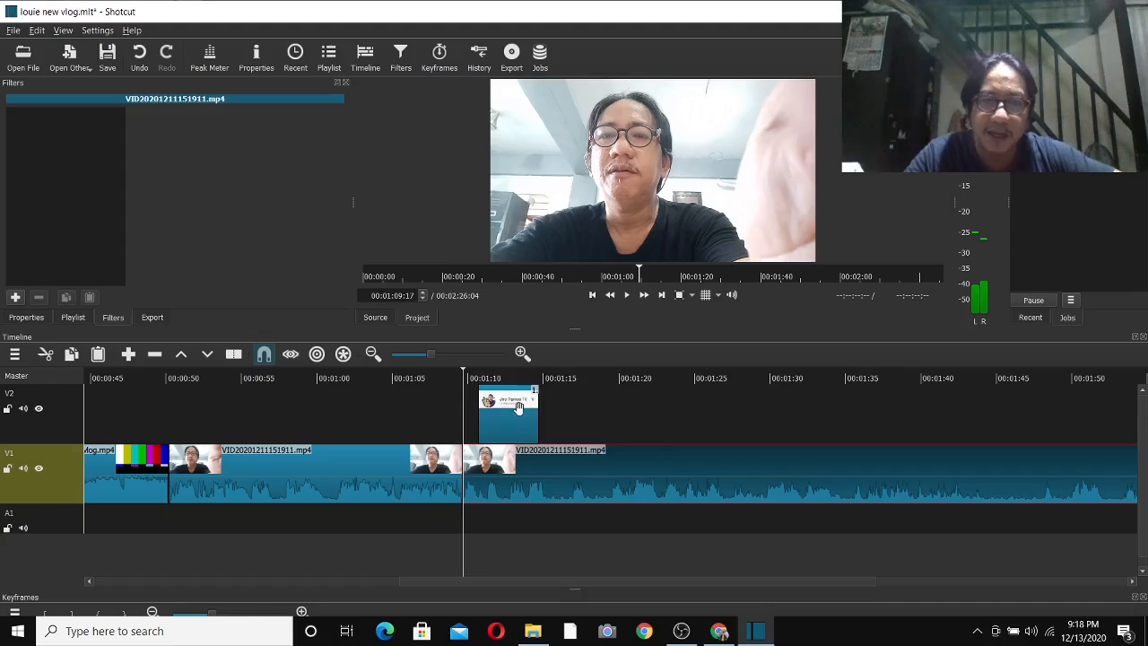
# - Open the playlist image 2.jpg in the player and apply the Size and Position video filter to it
pyautogui.click(73, 318)
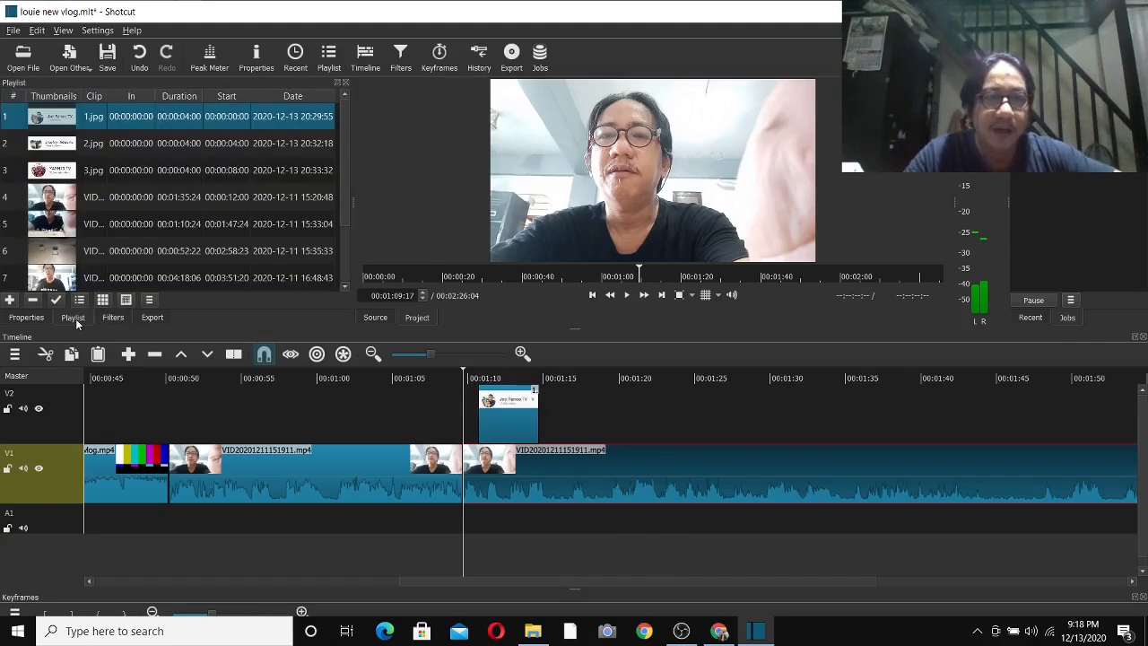
pyautogui.doubleClick(153, 143)
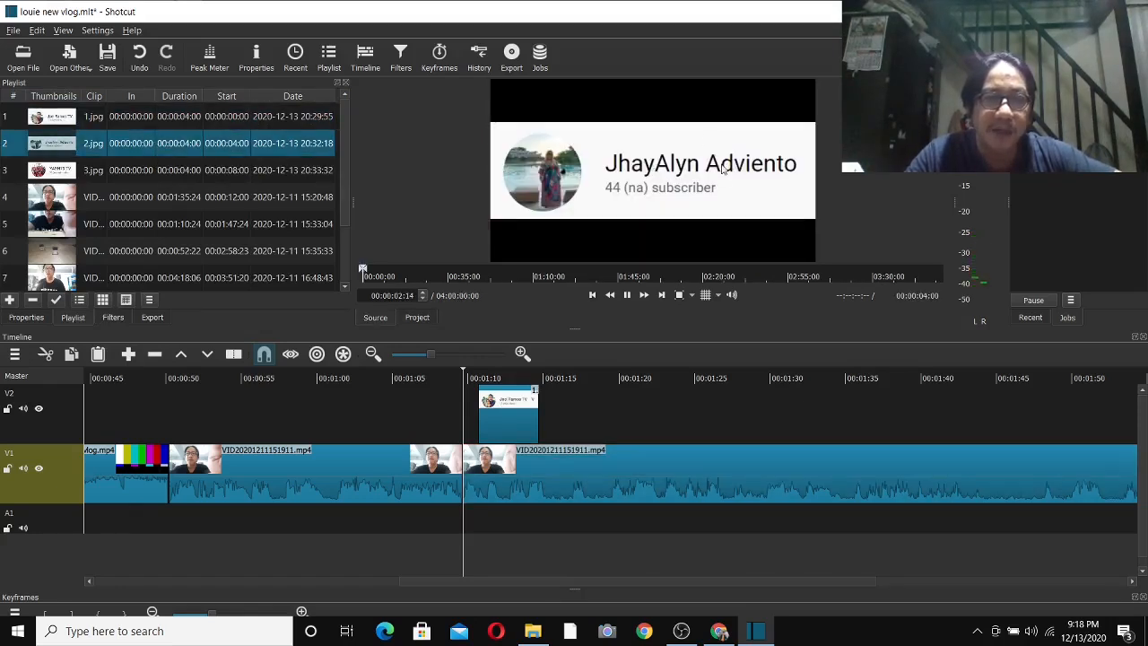
pyautogui.click(108, 315)
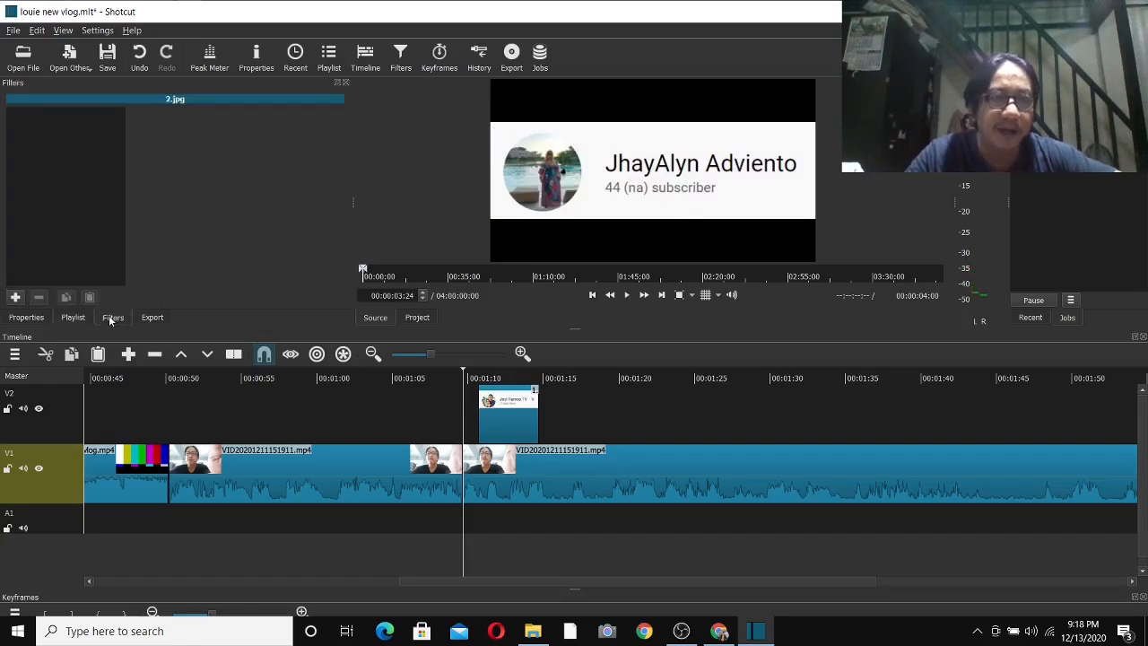
pyautogui.click(16, 297)
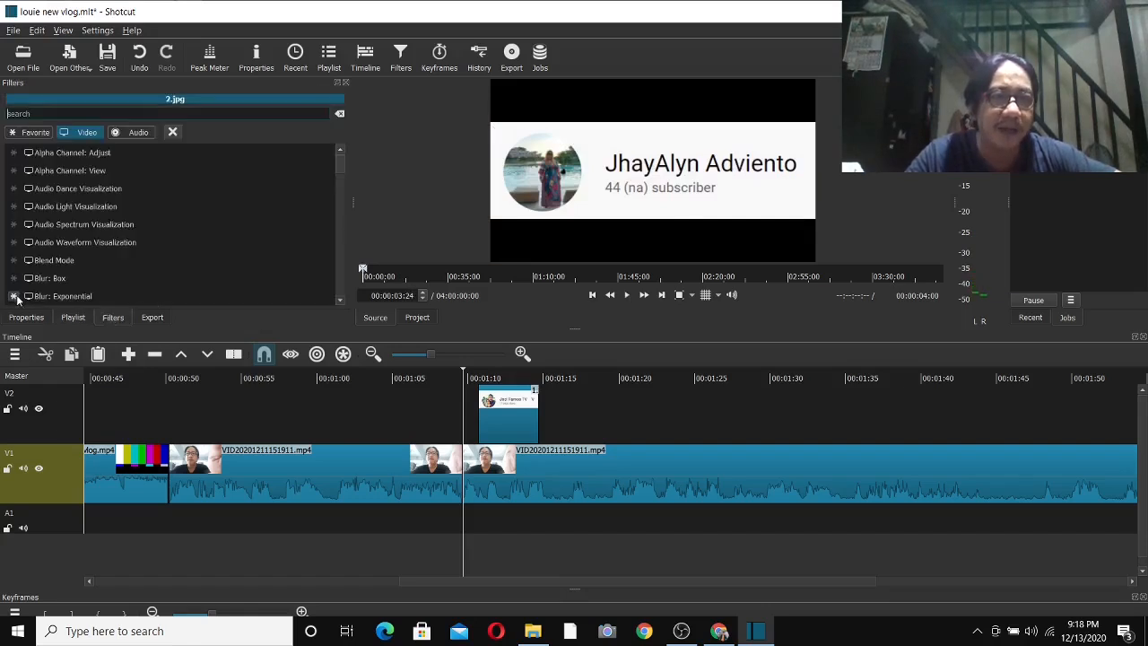
pyautogui.click(79, 134)
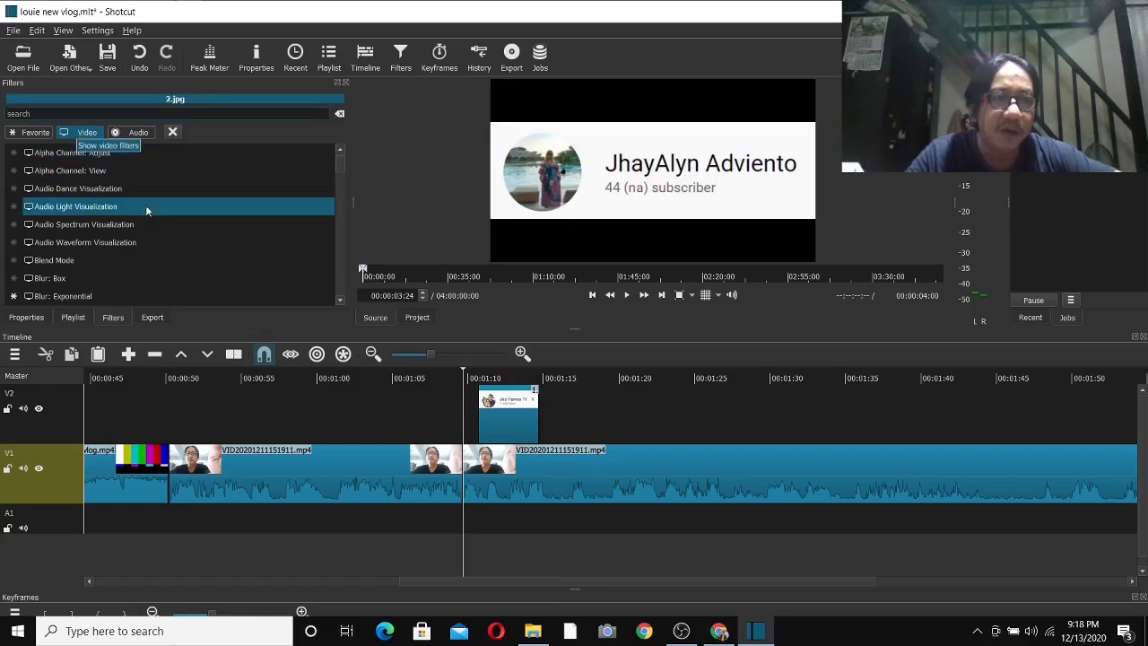
pyautogui.moveTo(340, 163); pyautogui.dragTo(341, 261)
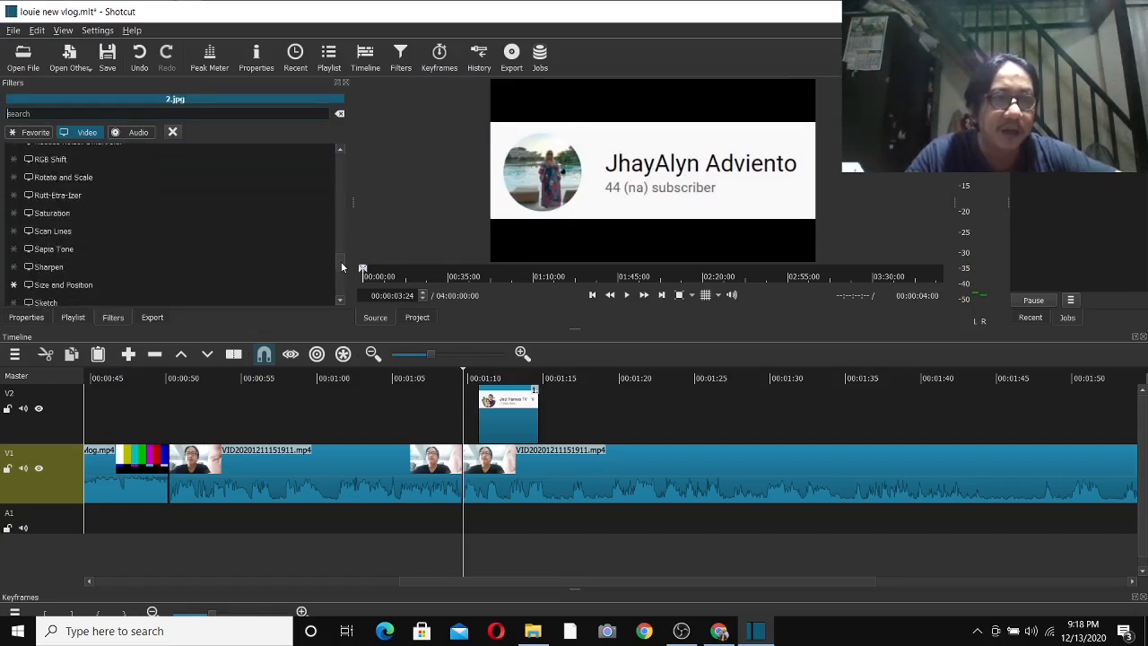
pyautogui.click(99, 287)
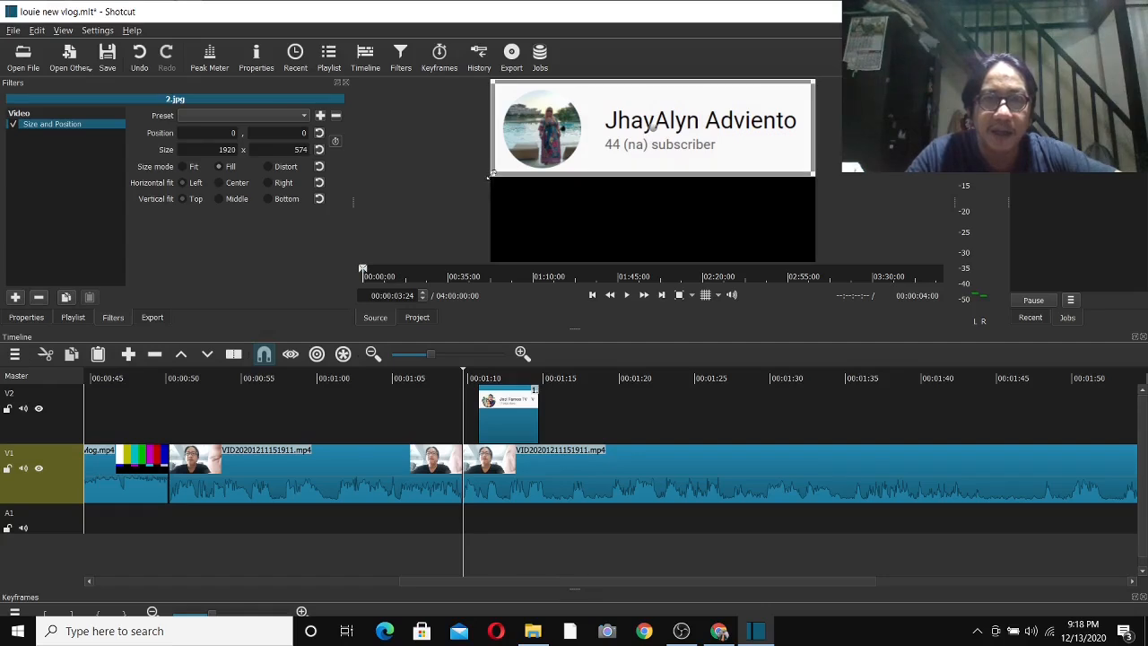
# - Shrink 2.jpg to about 917 x 274 at about position 1006, 699, and place it on track V2 at about 00:01:20
pyautogui.moveTo(490, 178); pyautogui.dragTo(675, 127)
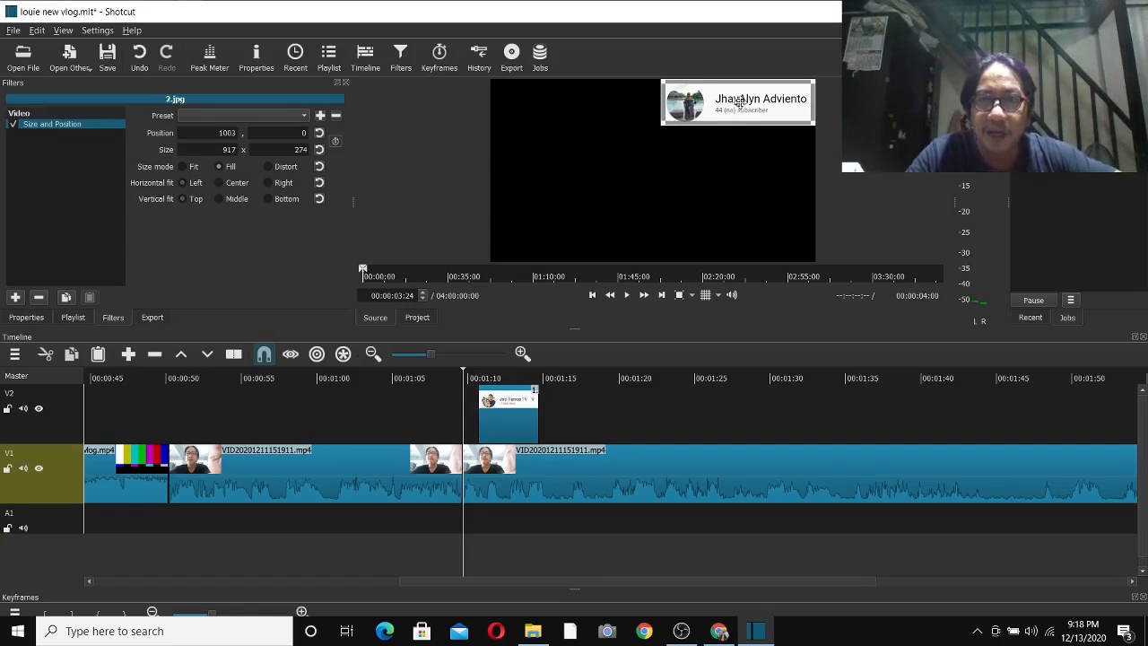
pyautogui.moveTo(738, 101); pyautogui.dragTo(742, 234)
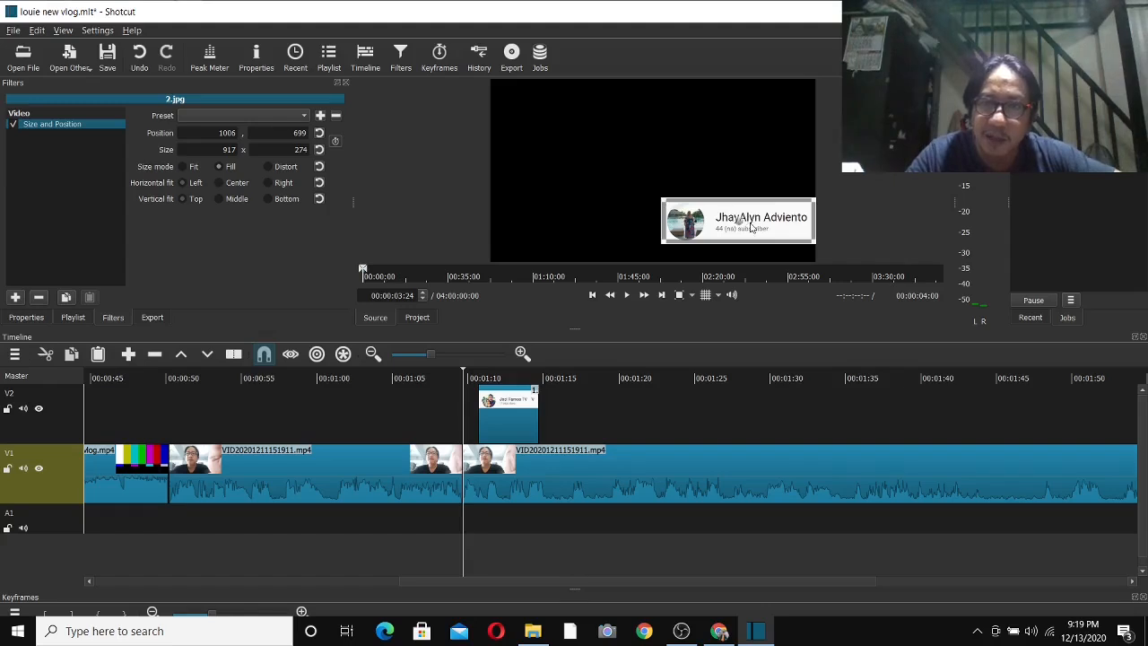
pyautogui.moveTo(787, 223); pyautogui.dragTo(631, 412)
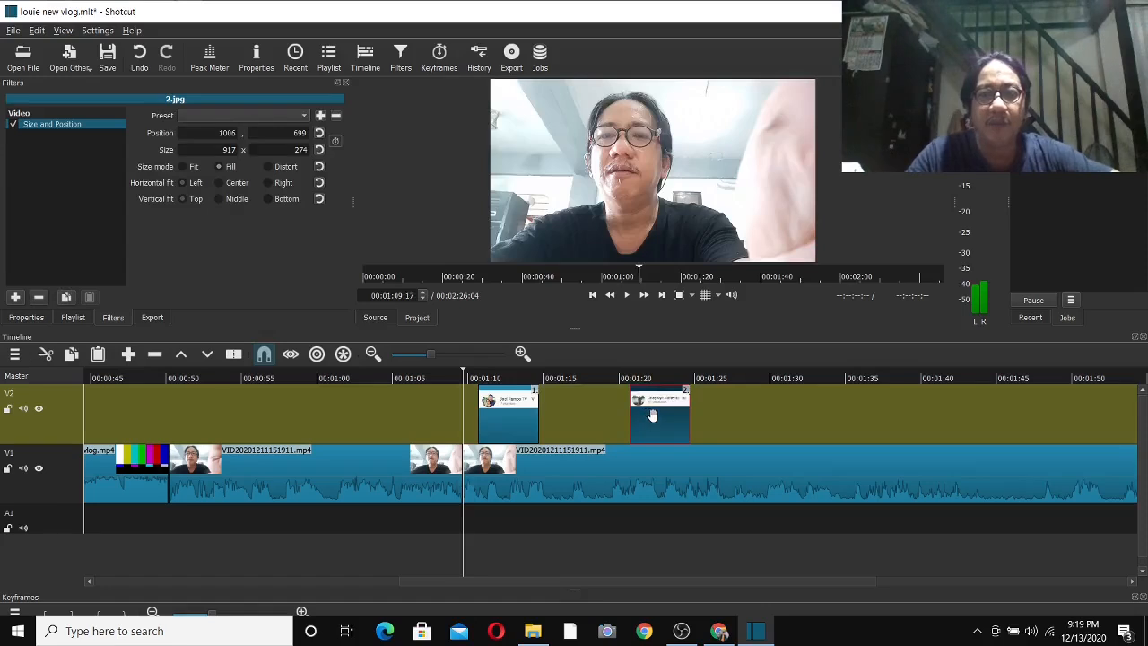
pyautogui.click(641, 376)
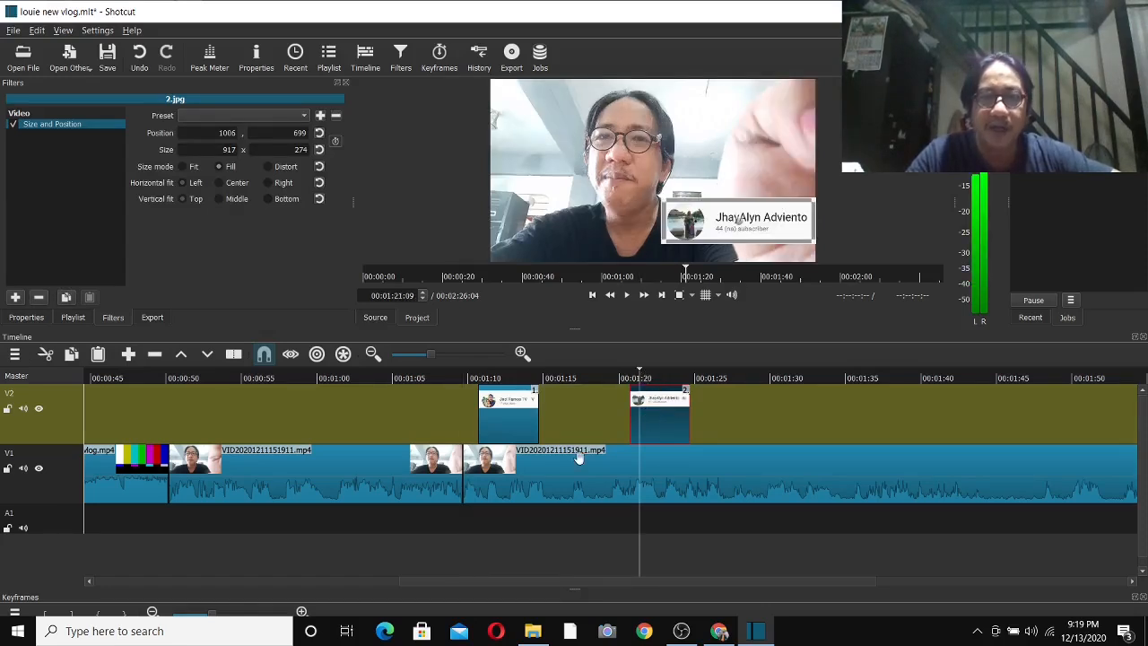
# - Open the playlist image 3.jpg in the player and apply the Size and Position video filter to it
pyautogui.click(71, 319)
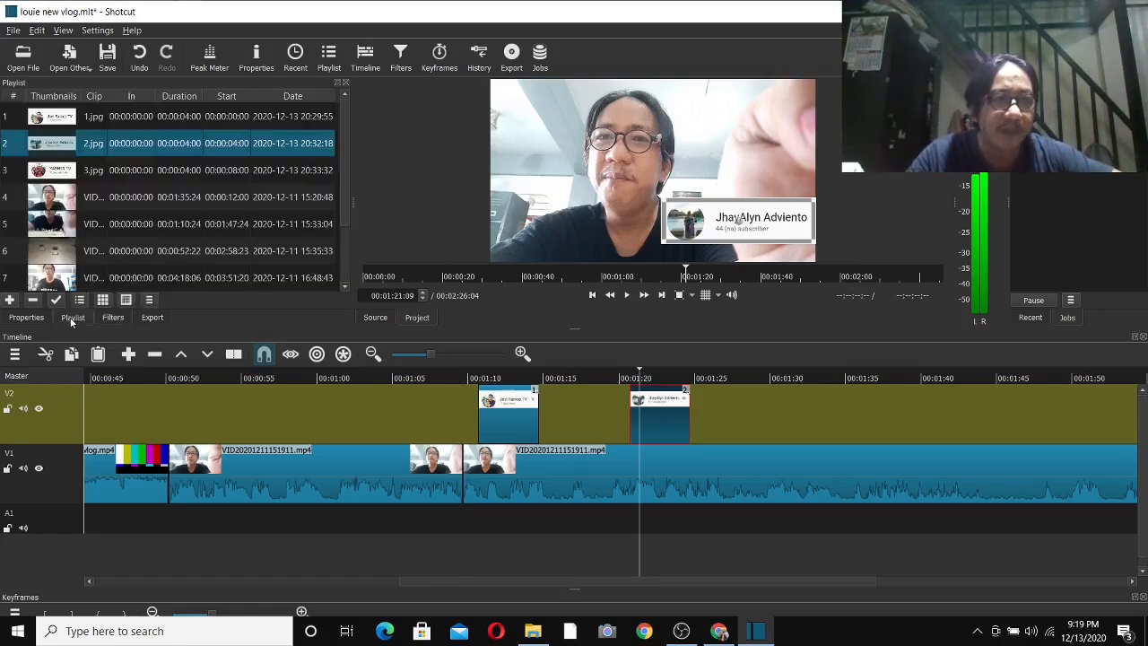
pyautogui.doubleClick(147, 172)
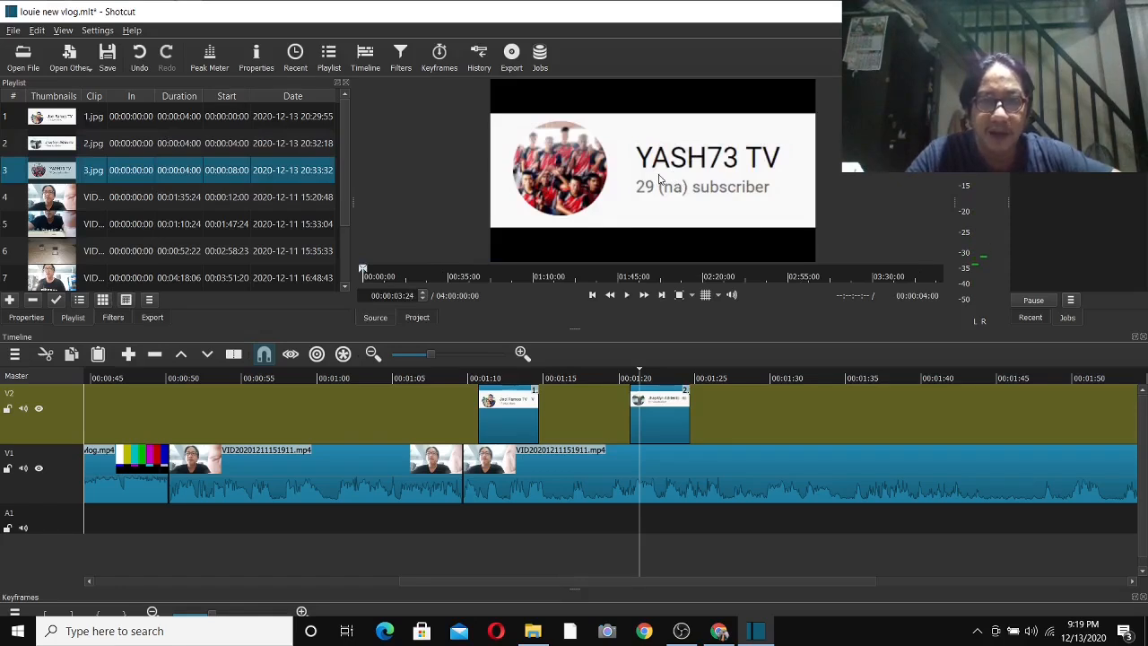
pyautogui.click(114, 319)
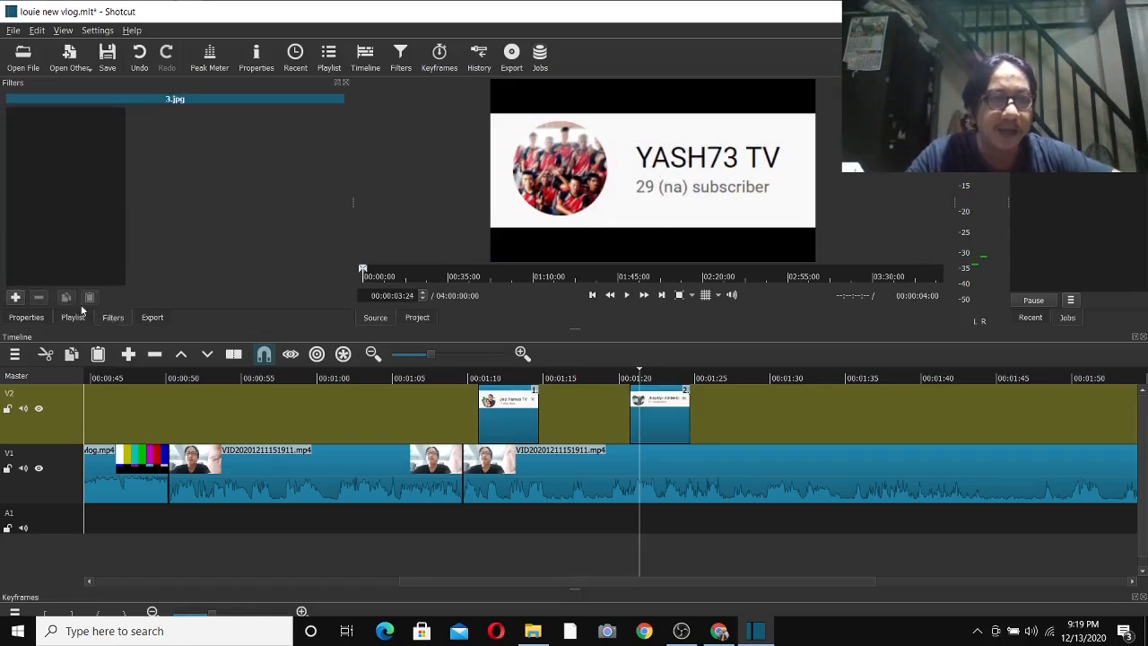
pyautogui.click(17, 298)
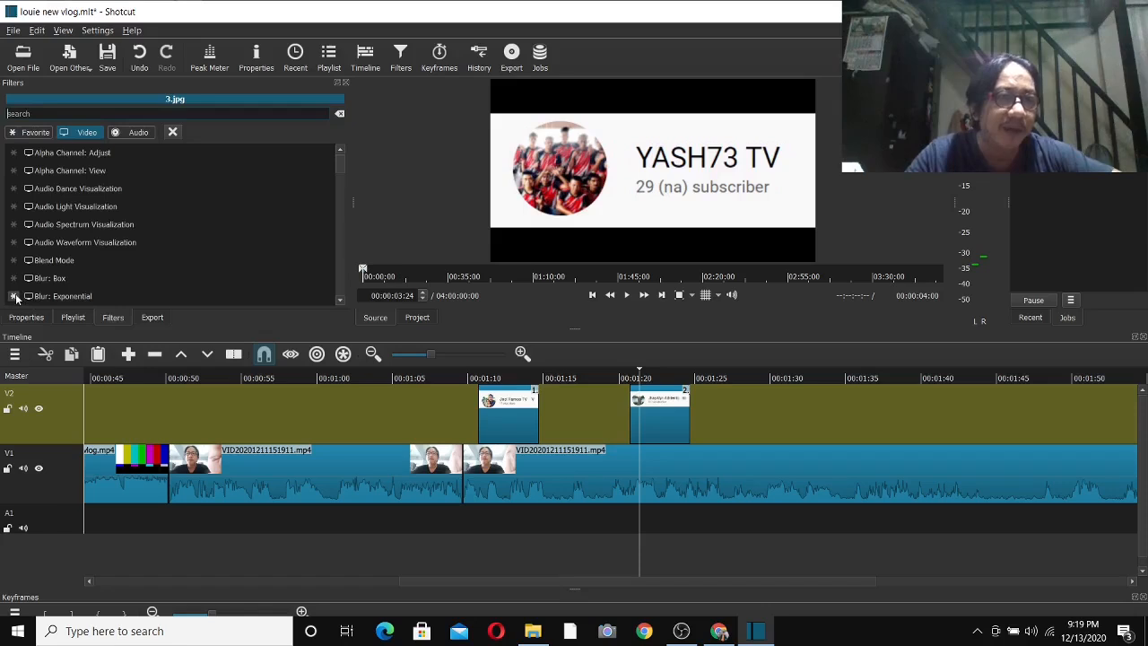
pyautogui.moveTo(338, 166); pyautogui.dragTo(341, 267)
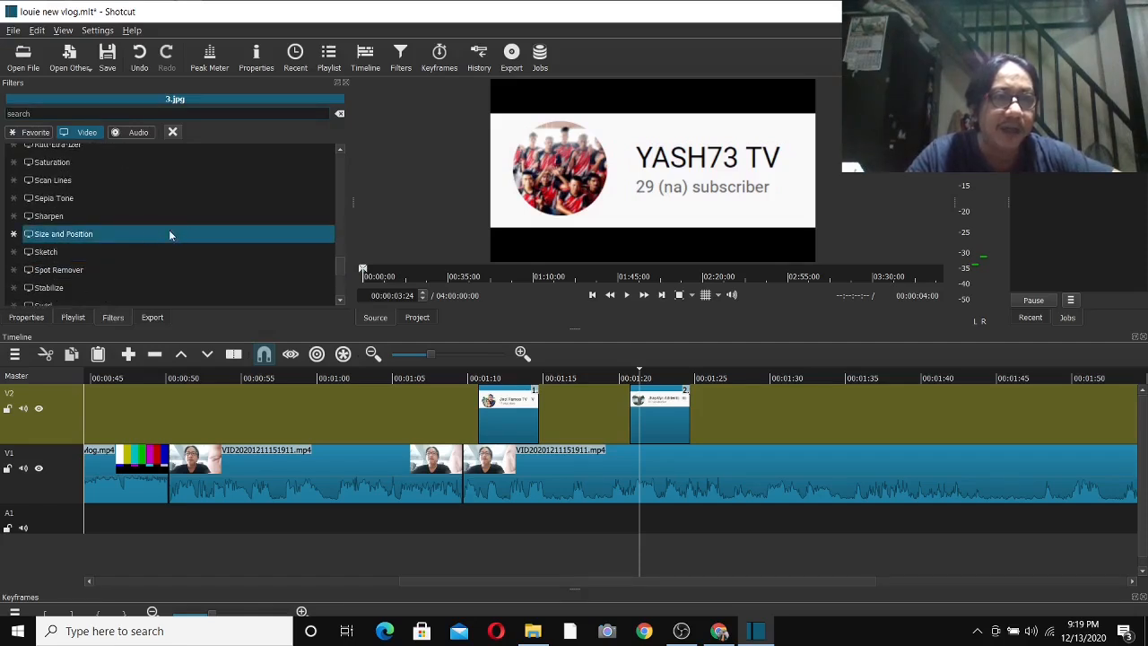
pyautogui.click(128, 234)
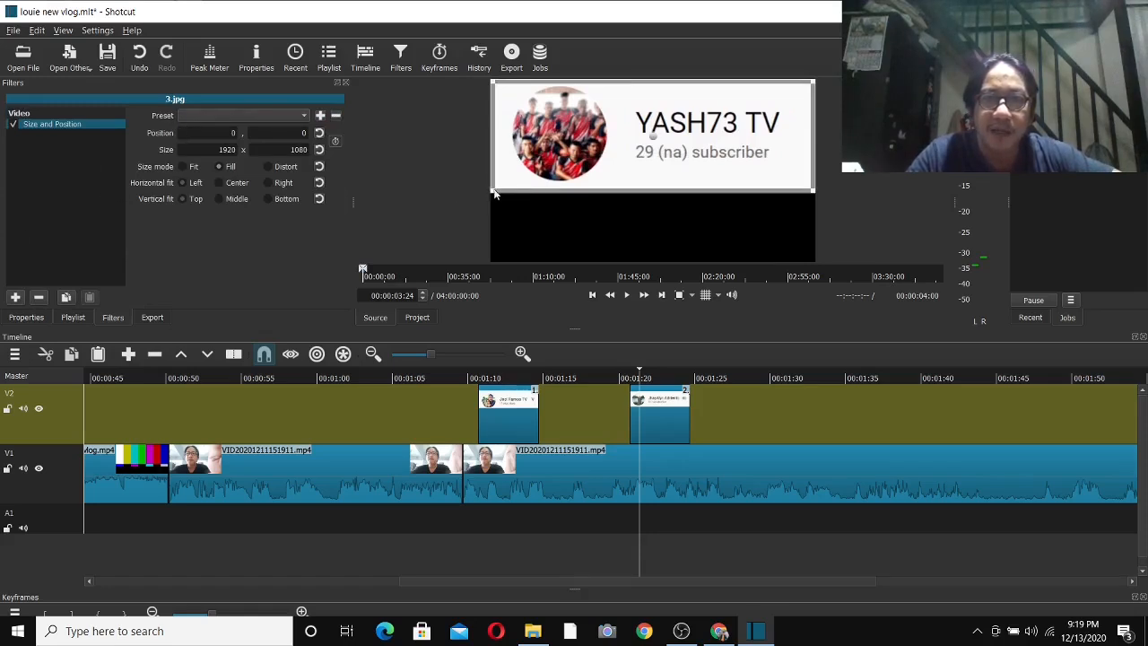
# - Shrink 3.jpg to about 874 x 307 at about position 1046, 664, and place it on track V2 at about 00:01:30
pyautogui.moveTo(493, 189); pyautogui.dragTo(669, 131)
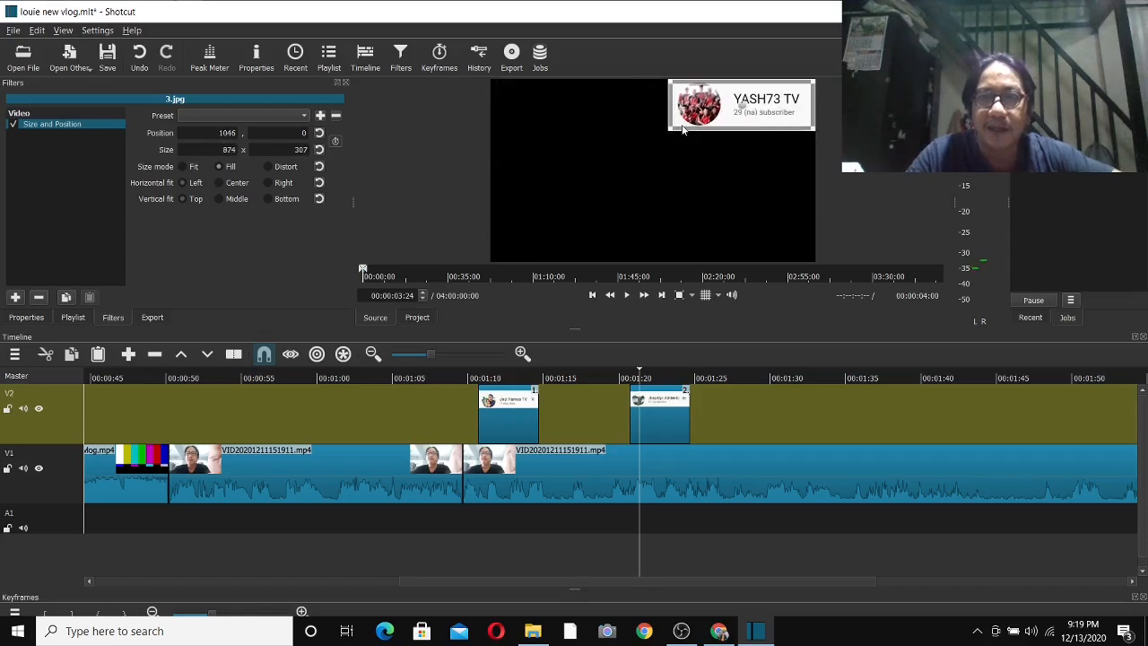
pyautogui.moveTo(738, 106); pyautogui.dragTo(778, 409)
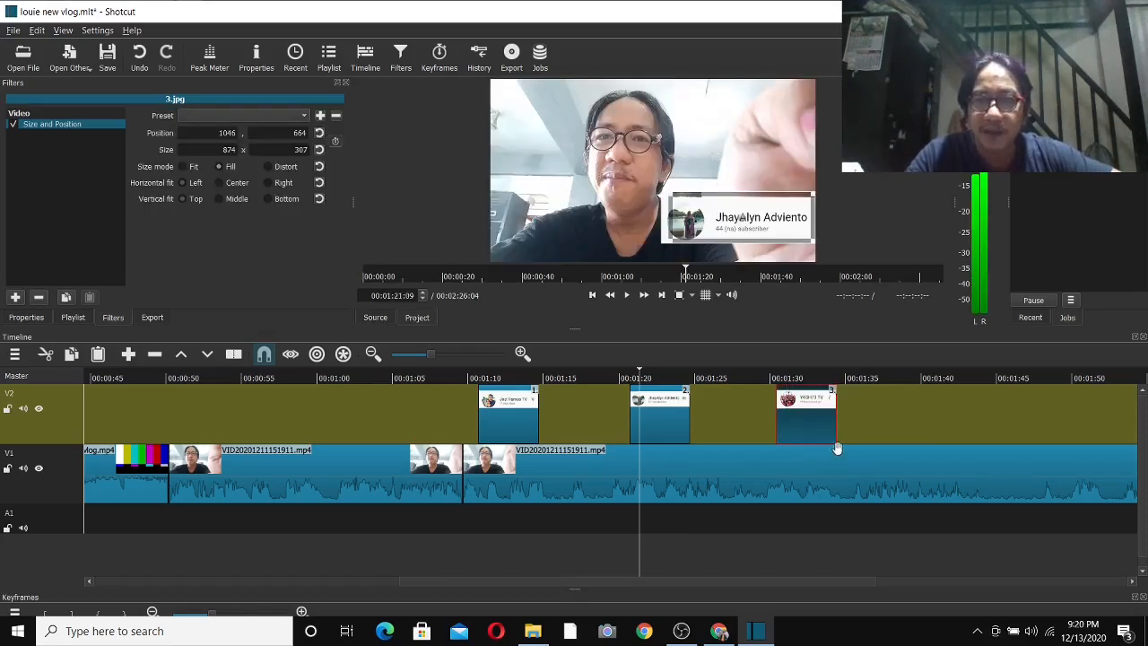
# - Split the VID20201211151911.mp4 clip on track V1 at 00:01:36:09, just after the 3.jpg overlay
pyautogui.click(854, 489)
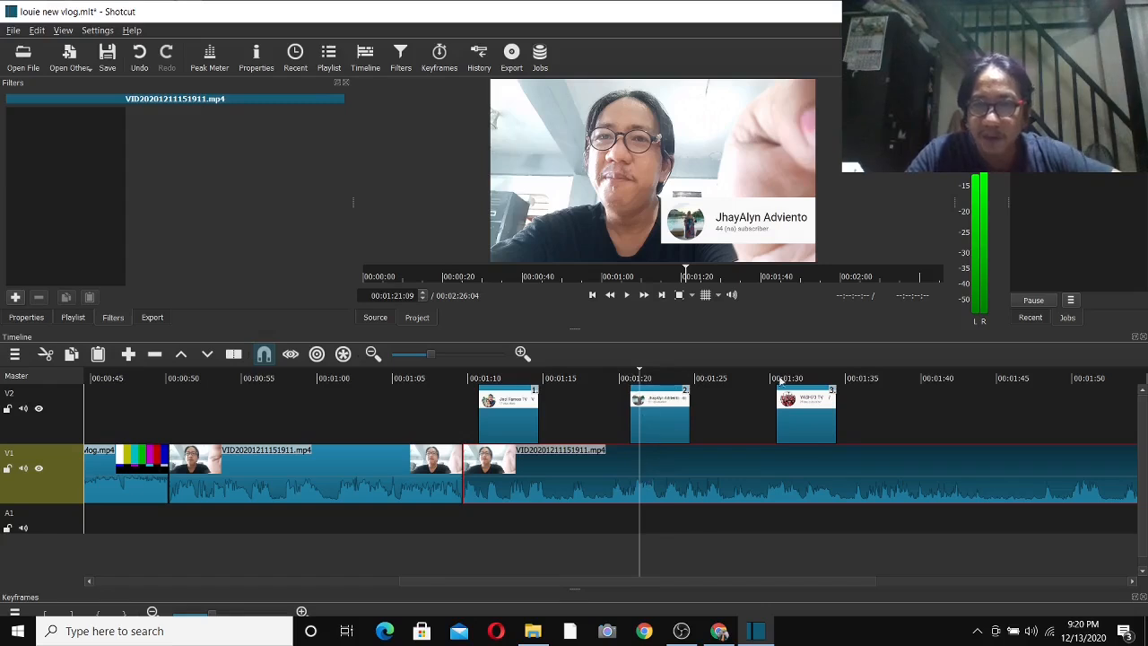
pyautogui.click(882, 376)
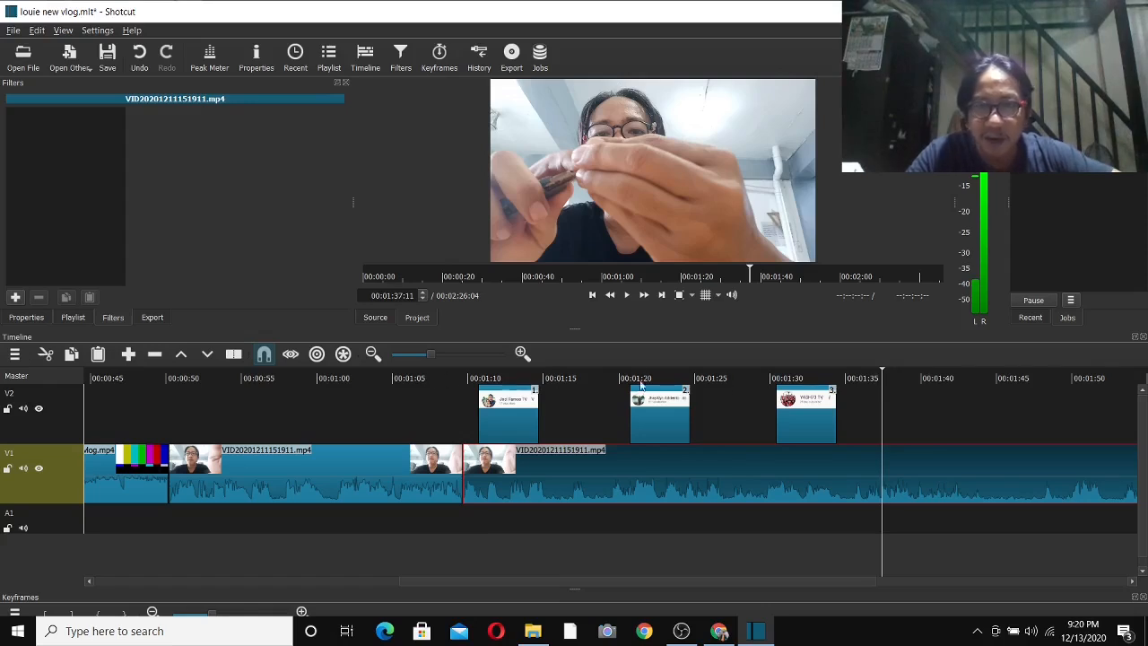
pyautogui.moveTo(886, 374); pyautogui.dragTo(1059, 384)
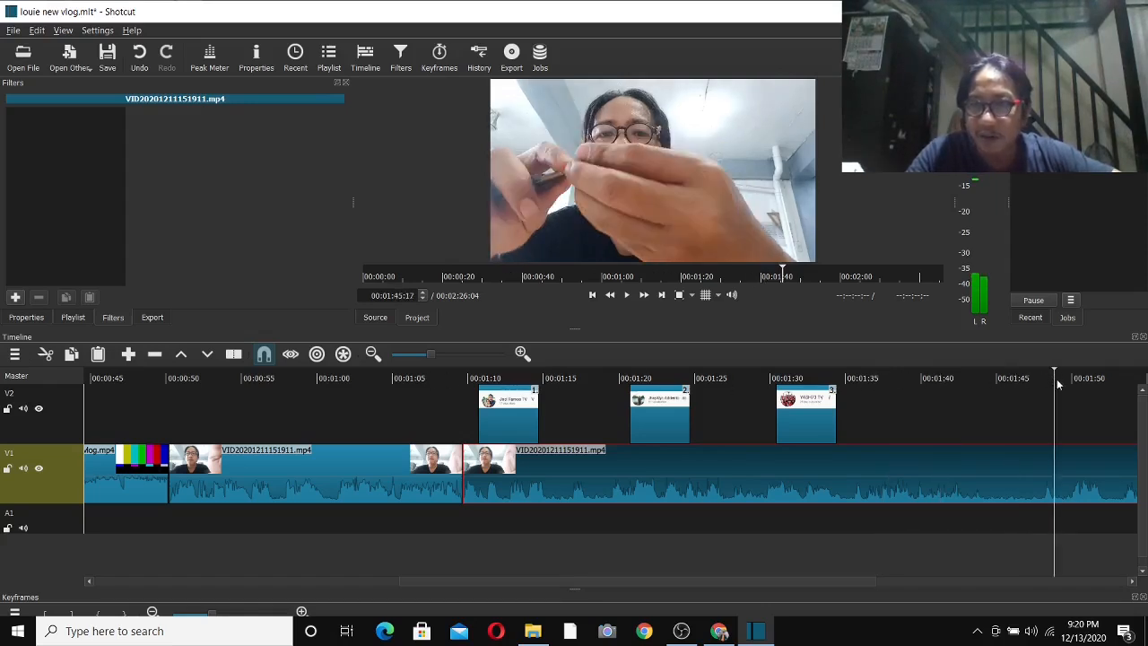
pyautogui.click(873, 414)
pyautogui.click(942, 414)
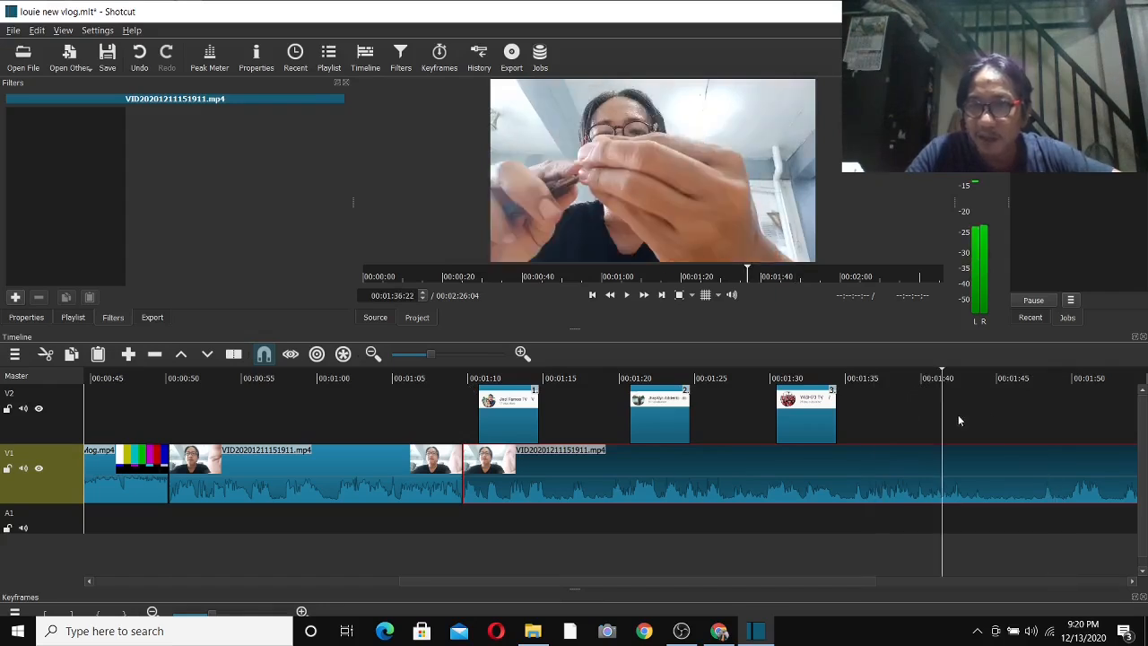
pyautogui.click(1021, 413)
pyautogui.click(866, 379)
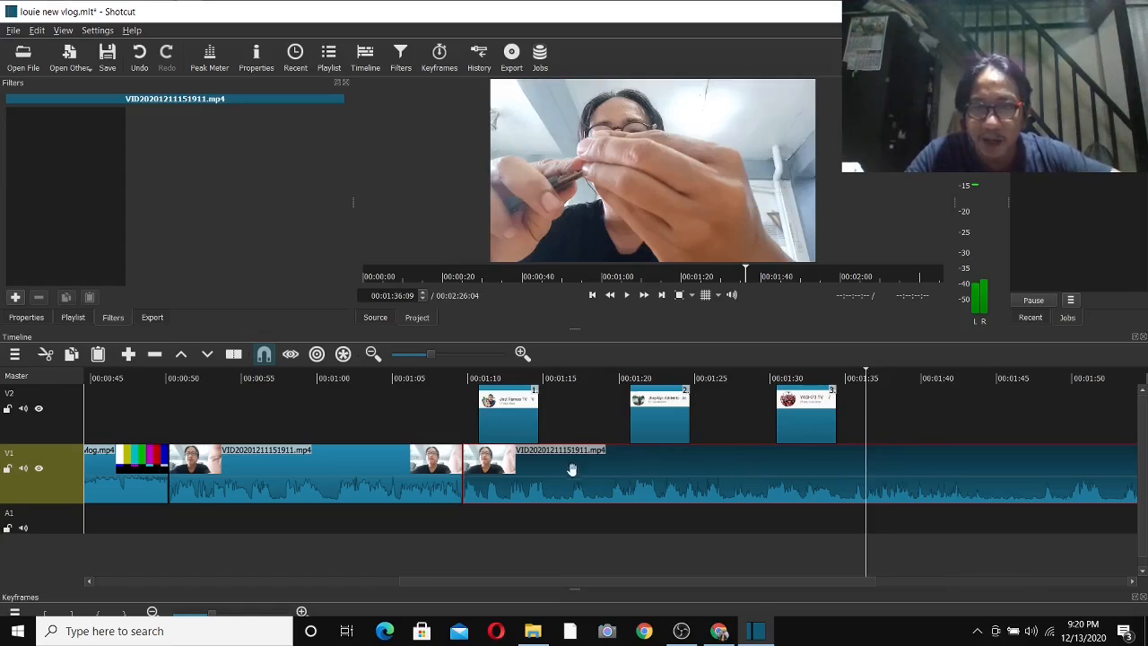
pyautogui.rightClick(894, 470)
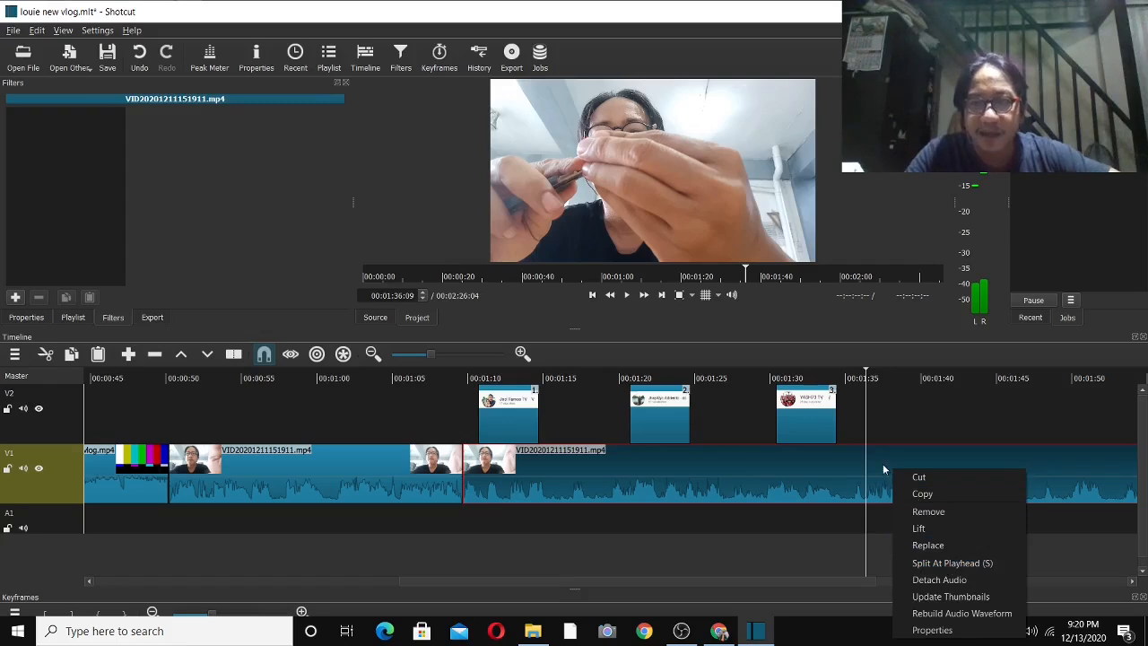
pyautogui.click(933, 563)
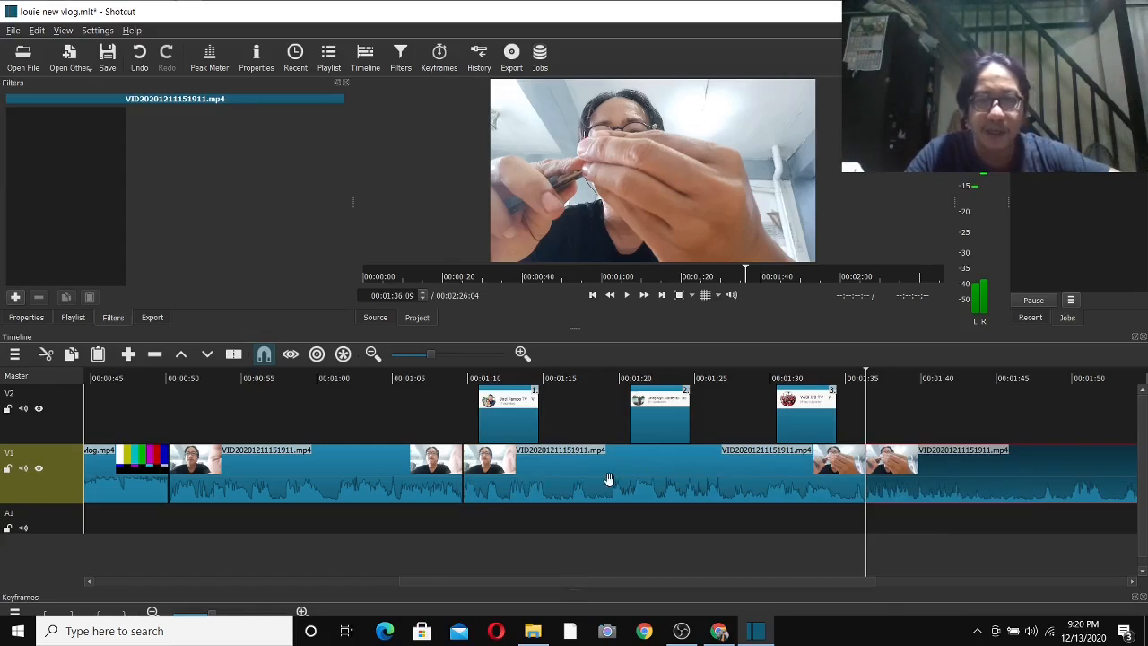
# - Add the Text: Simple video filter to the VID20201211151911.mp4 segment on track V1 beneath the channel images
pyautogui.click(657, 469)
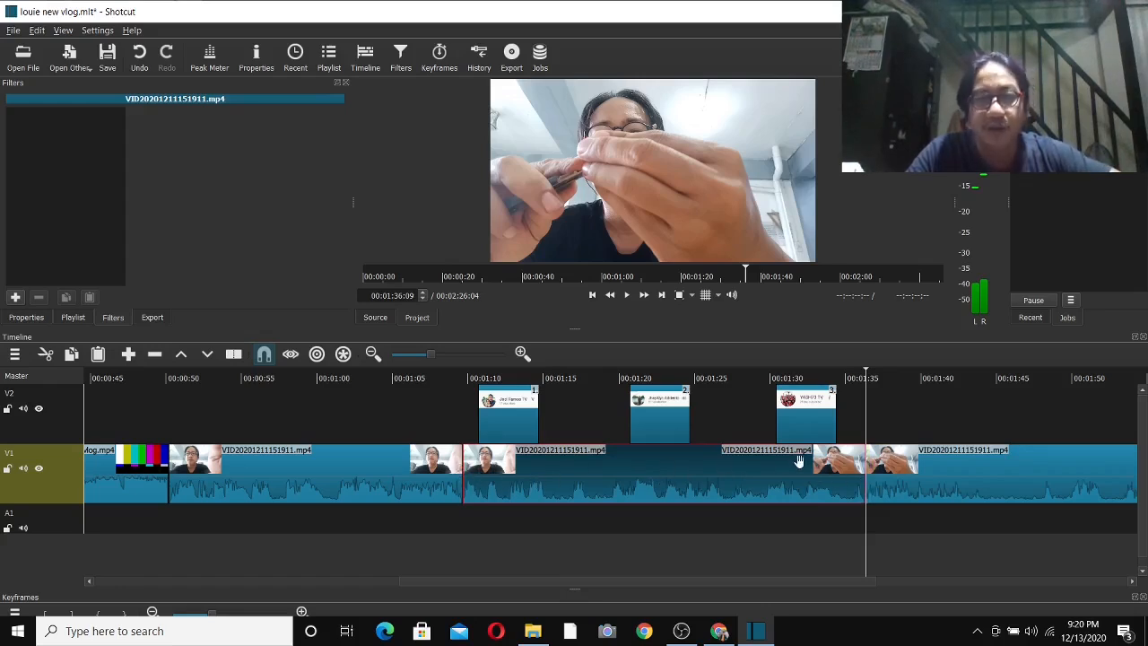
pyautogui.click(675, 435)
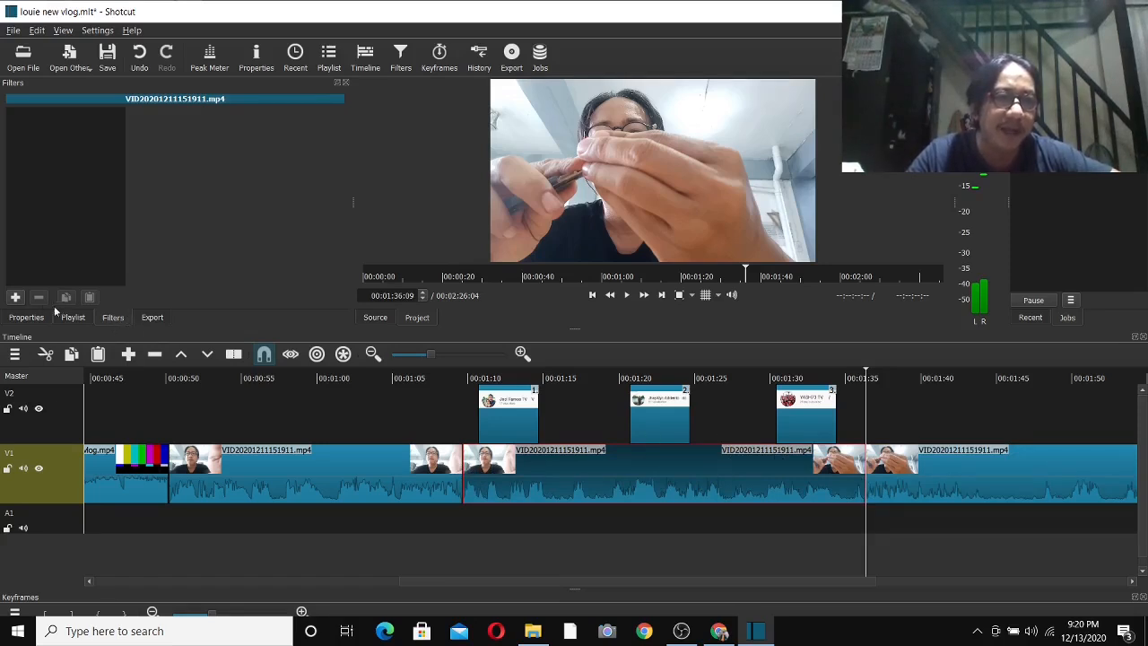
pyautogui.click(15, 297)
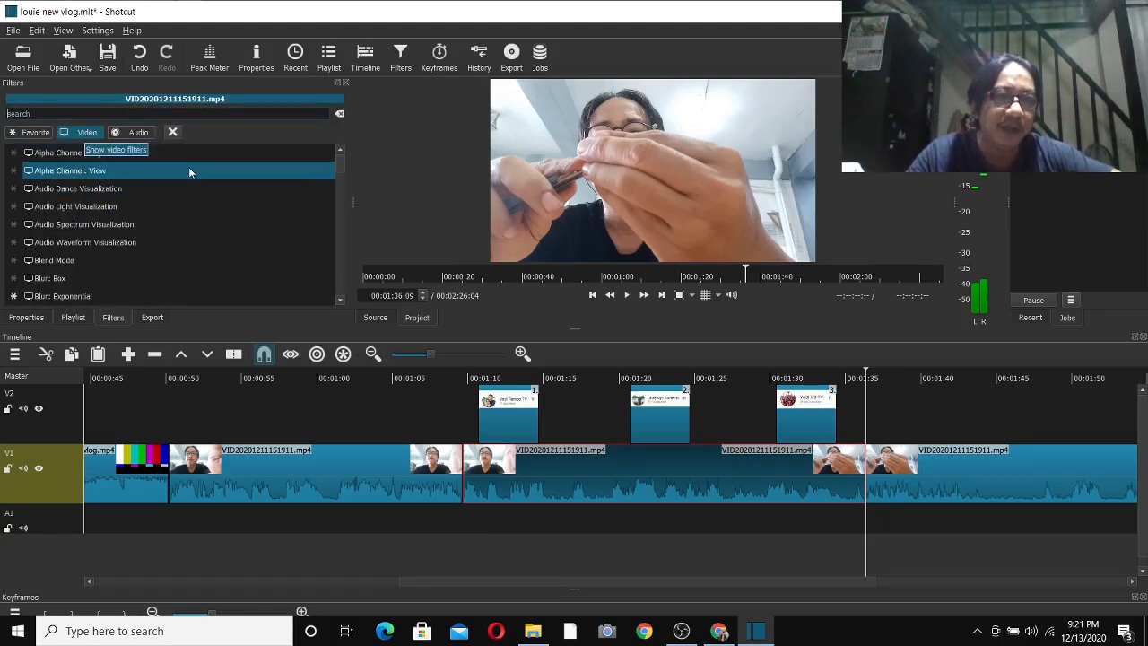
pyautogui.scroll(-3, 208, 196)
pyautogui.moveTo(342, 179); pyautogui.dragTo(343, 299)
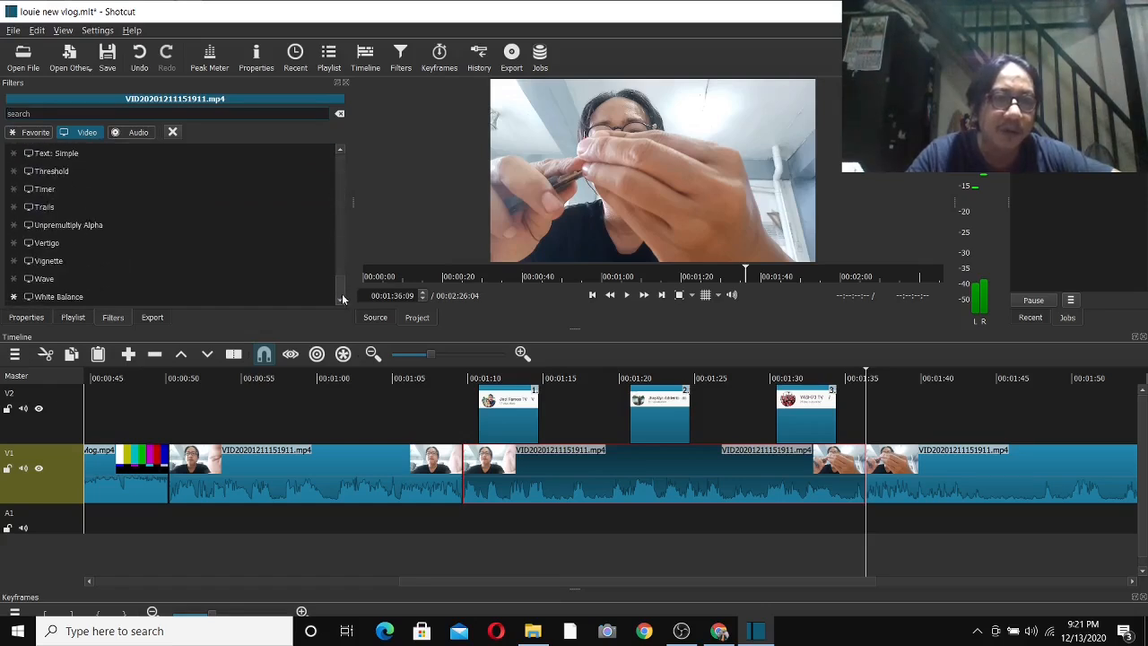
pyautogui.click(93, 154)
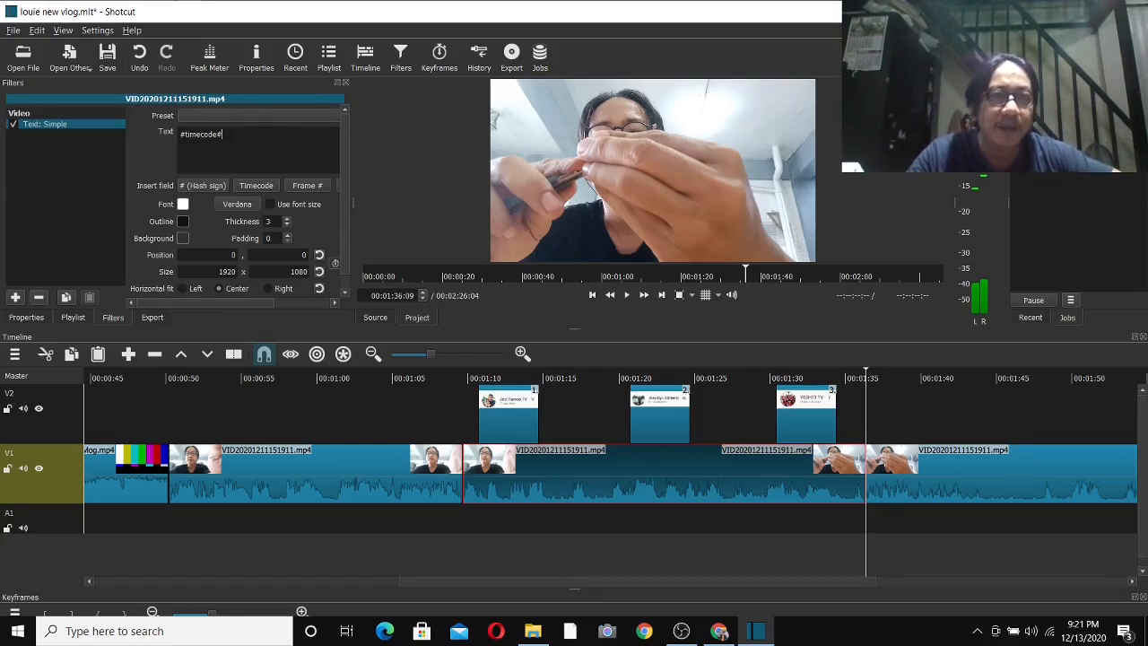
# - Replace the filter's default timecode text with "PASUPORTAHAN PO NATIN SILA MGA KA MODEL"
pyautogui.press('BackSpace')
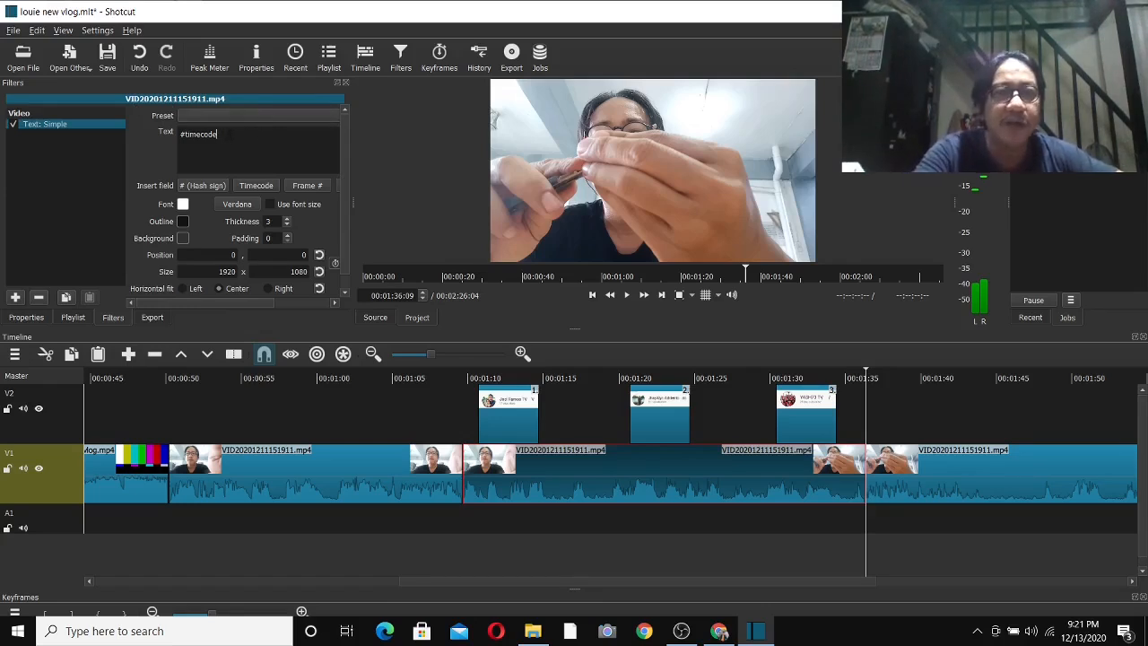
pyautogui.press('BackSpace')
pyautogui.press('BackSpace')
pyautogui.press('BackSpace')
pyautogui.press('BackSpace')
pyautogui.press('BackSpace')
pyautogui.press('BackSpace')
pyautogui.press('BackSpace')
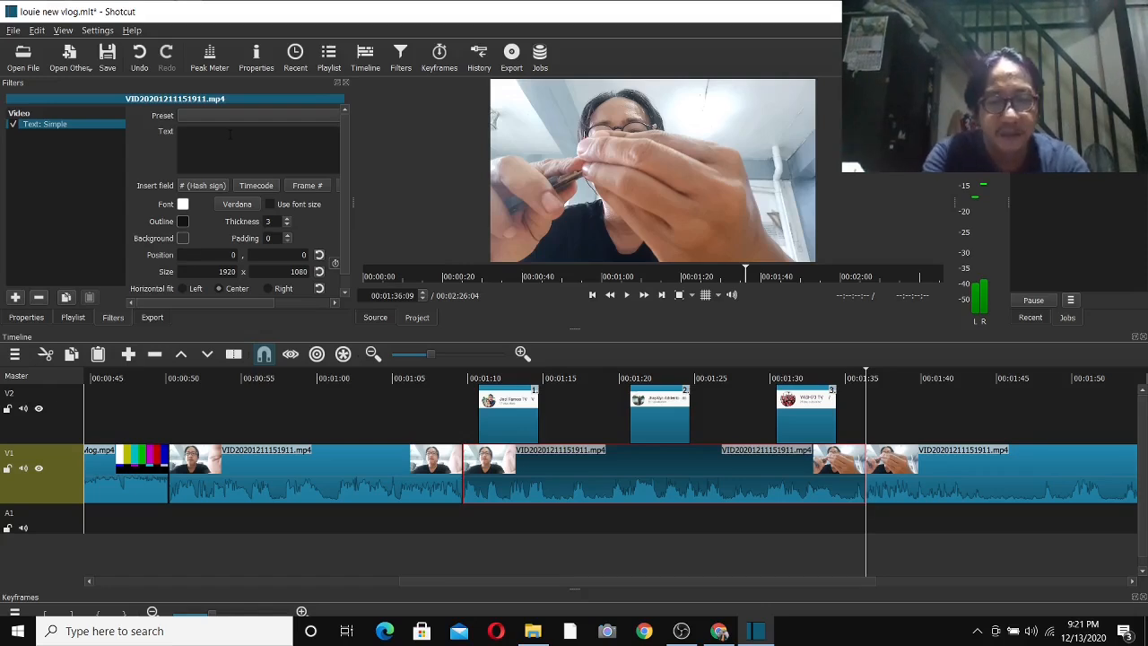
pyautogui.write('pa')
pyautogui.press('BackSpace')
pyautogui.press('BackSpace')
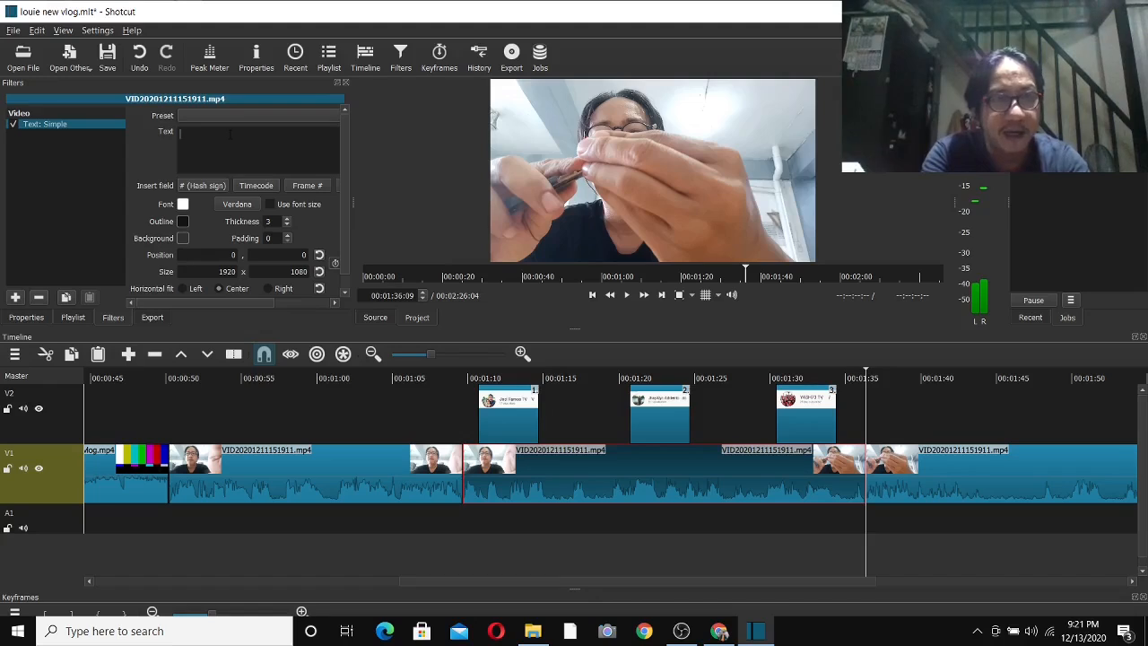
pyautogui.write('PASUPORTAHAN PO N')
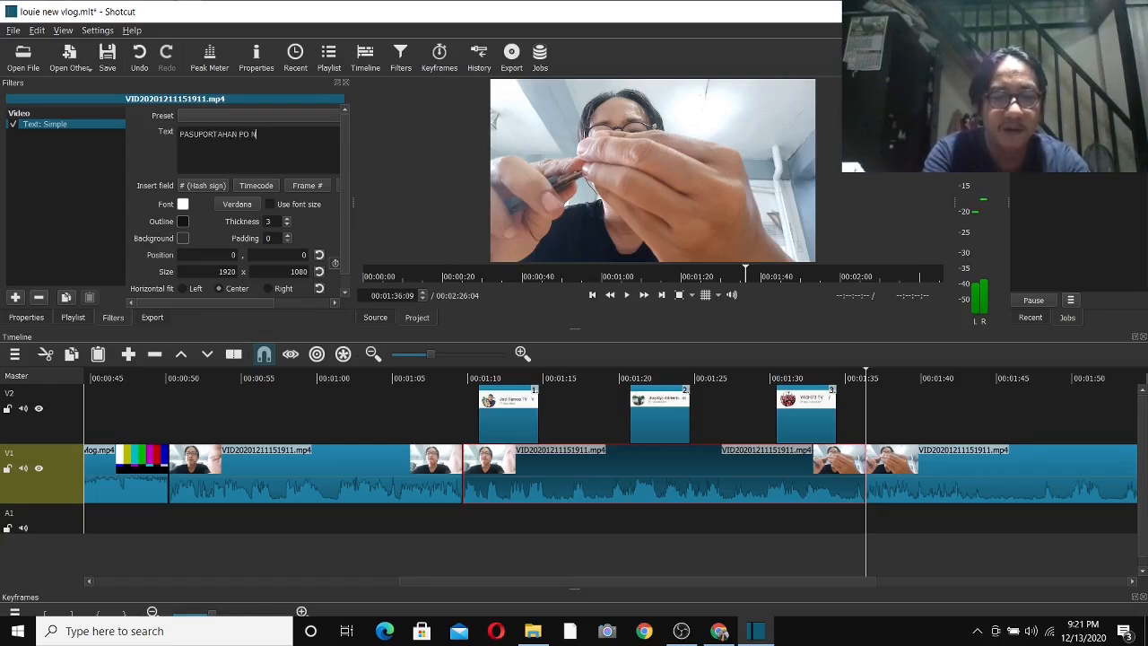
pyautogui.write('A')
pyautogui.press('capslock')
pyautogui.write('TIN SILA MGA KA MODI')
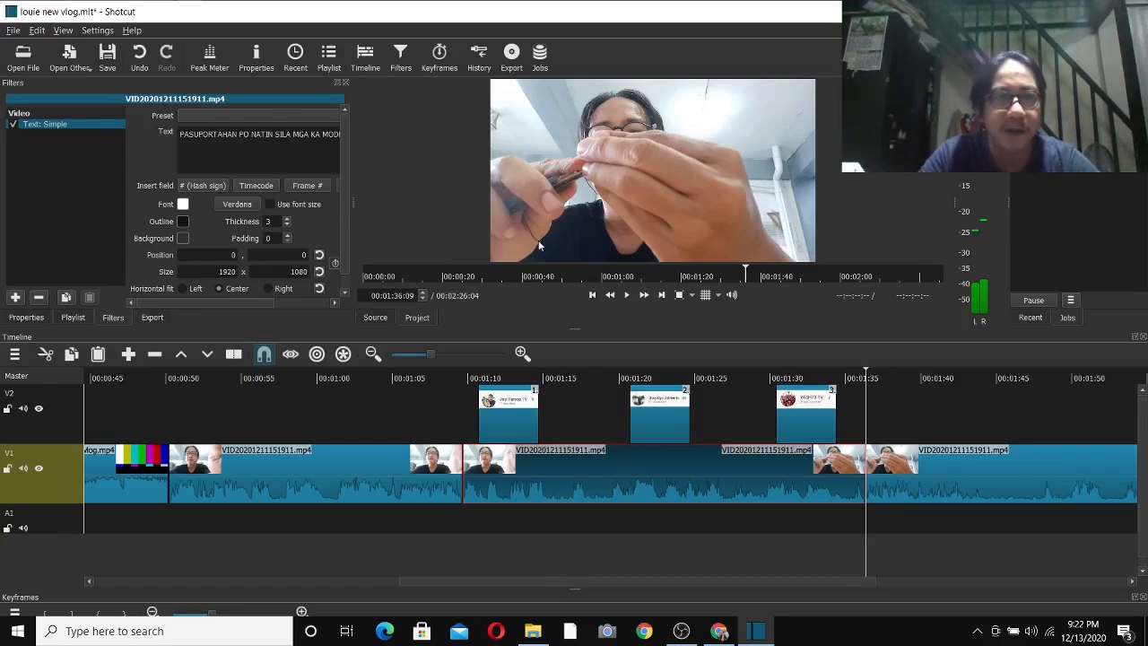
# - Set the caption's font color to pure red (#ff0000)
pyautogui.click(183, 204)
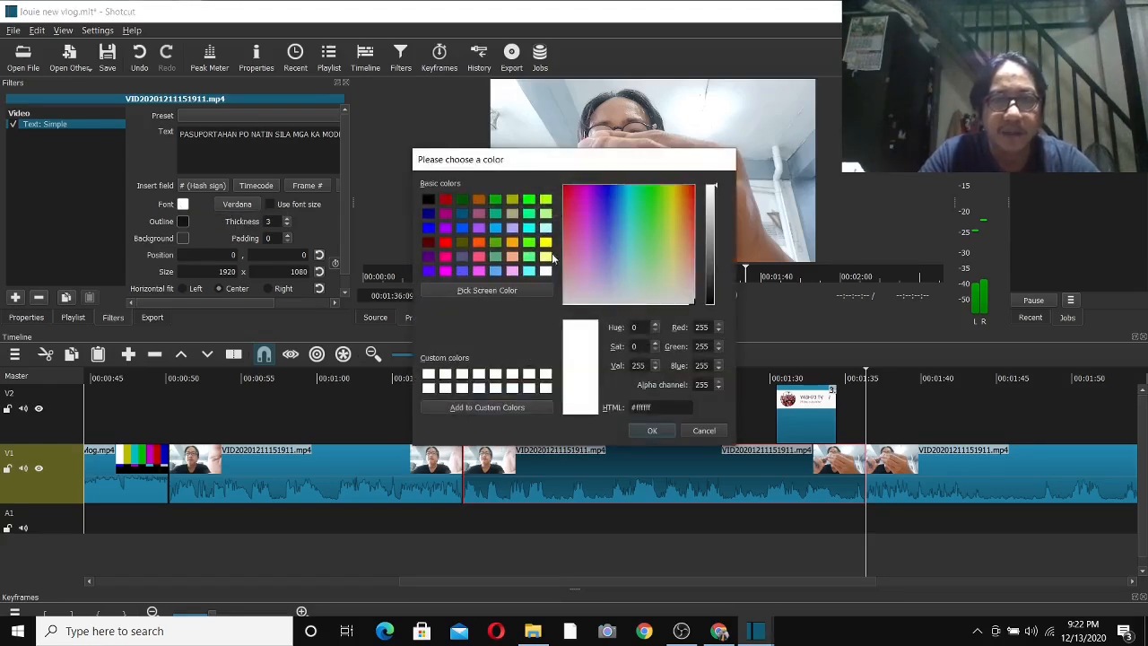
pyautogui.click(450, 241)
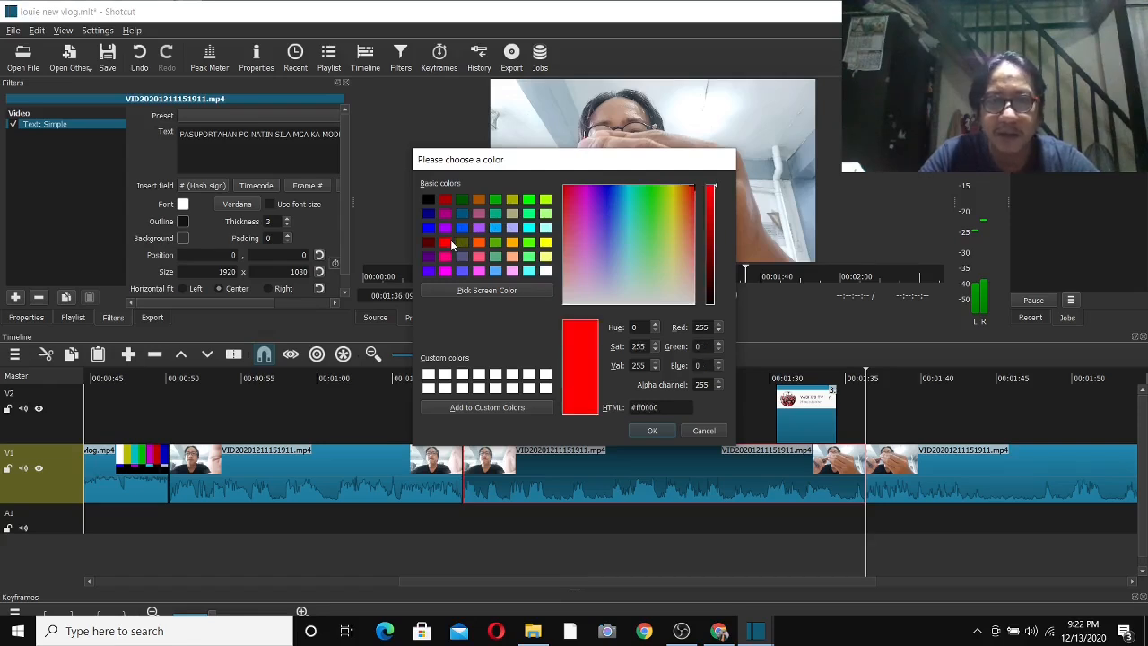
pyautogui.click(649, 431)
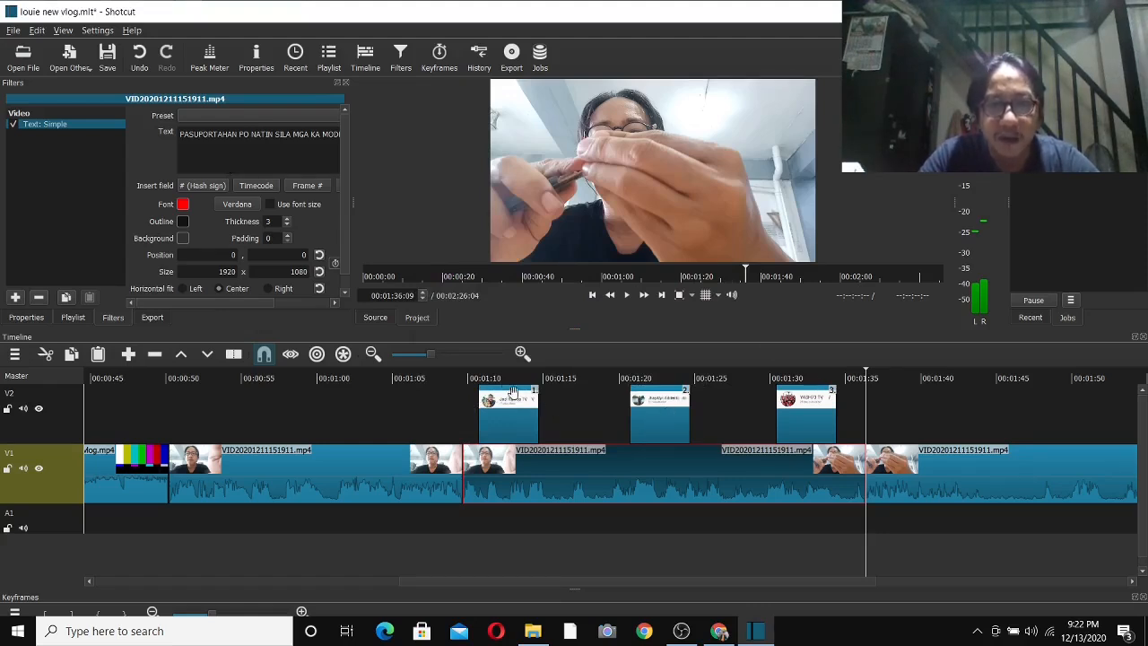
# - Resize the caption's text box to about 1913 x 116 at about position 7, 956, along the bottom of the frame
pyautogui.click(467, 378)
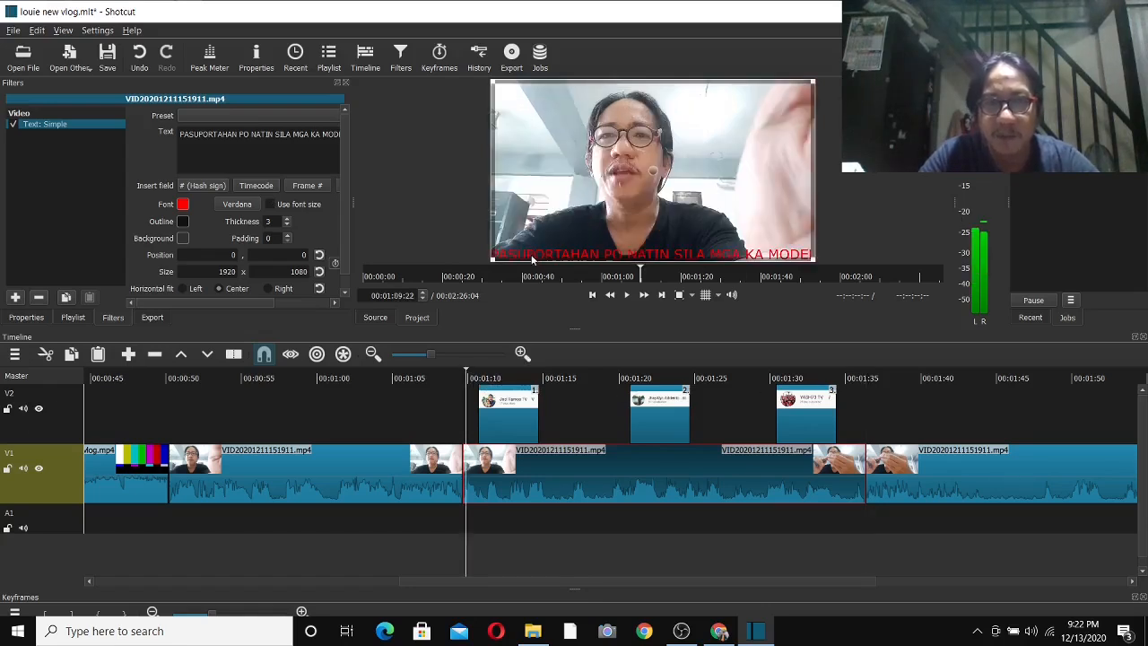
pyautogui.click(475, 378)
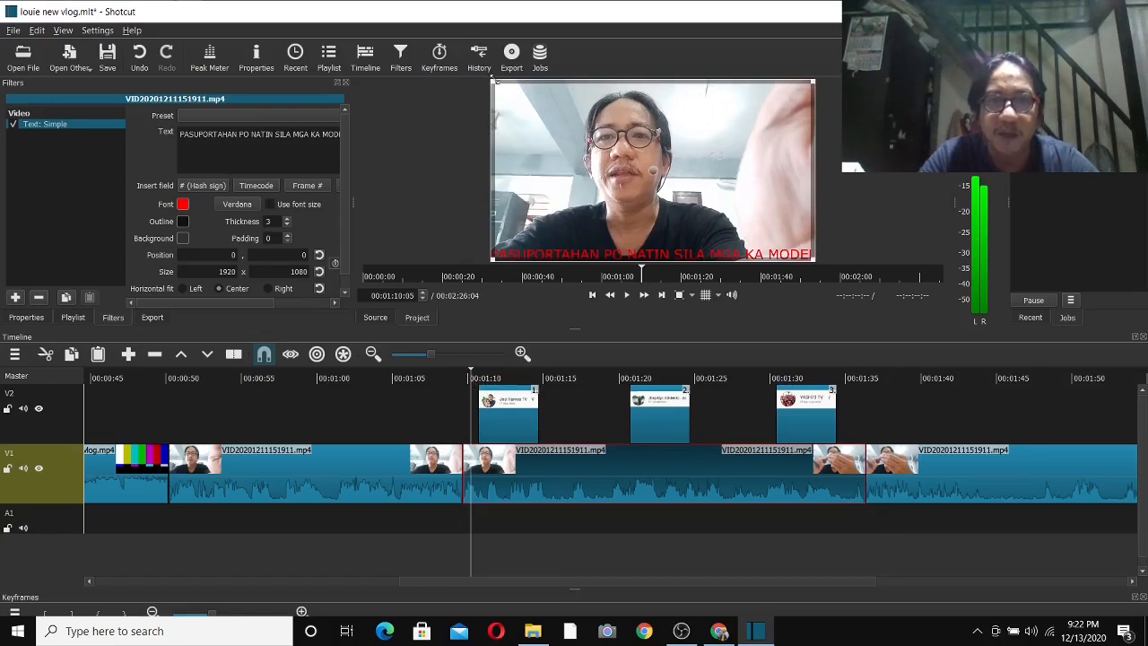
pyautogui.moveTo(493, 82); pyautogui.dragTo(497, 267)
pyautogui.moveTo(652, 253)
pyautogui.mouseDown()
pyautogui.moveTo(646, 92)
pyautogui.moveTo(653, 250)
pyautogui.mouseUp()
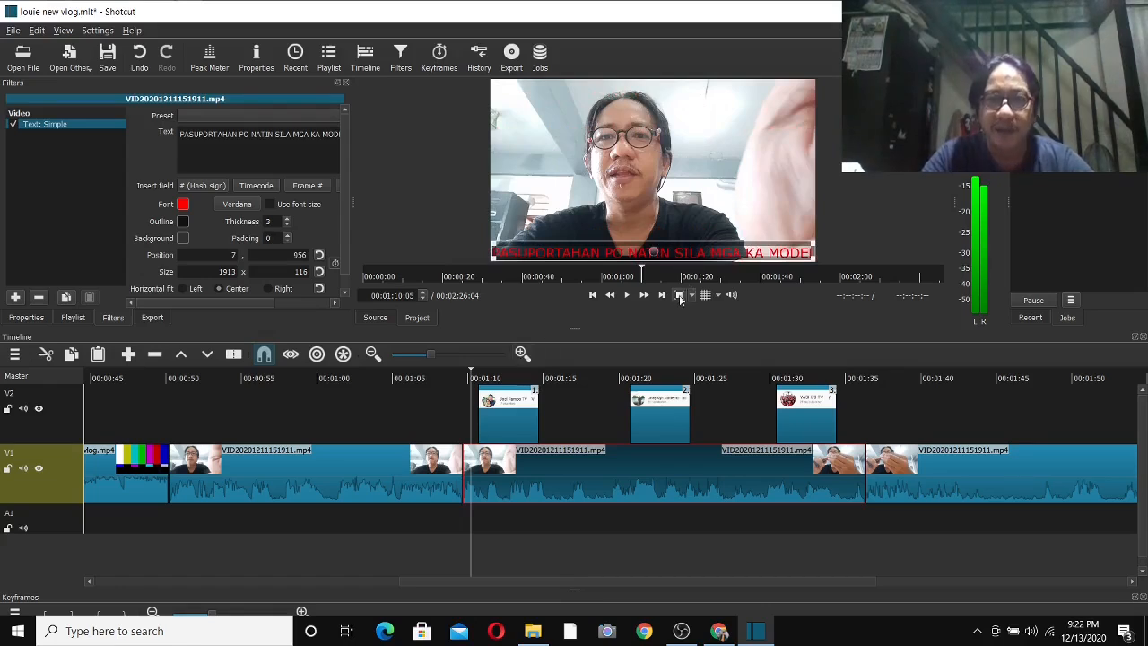
# - Play the captioned segment with its image overlays and on into the following clip, stopping at 00:01:51:24
pyautogui.click(626, 296)
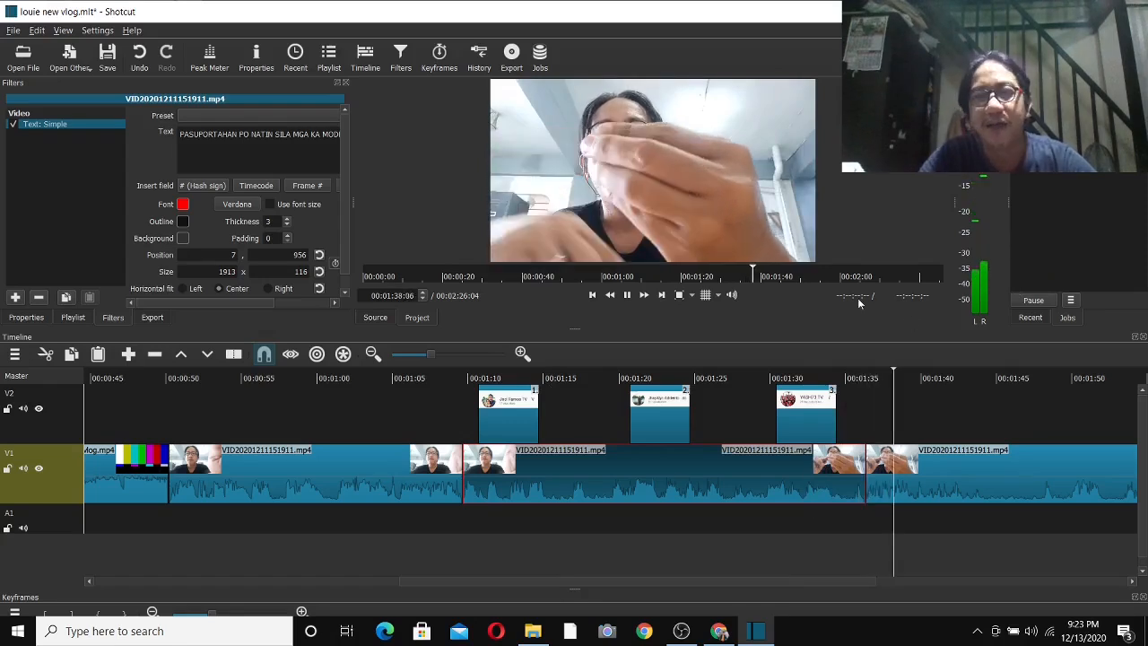
pyautogui.moveTo(864, 581); pyautogui.dragTo(866, 581)
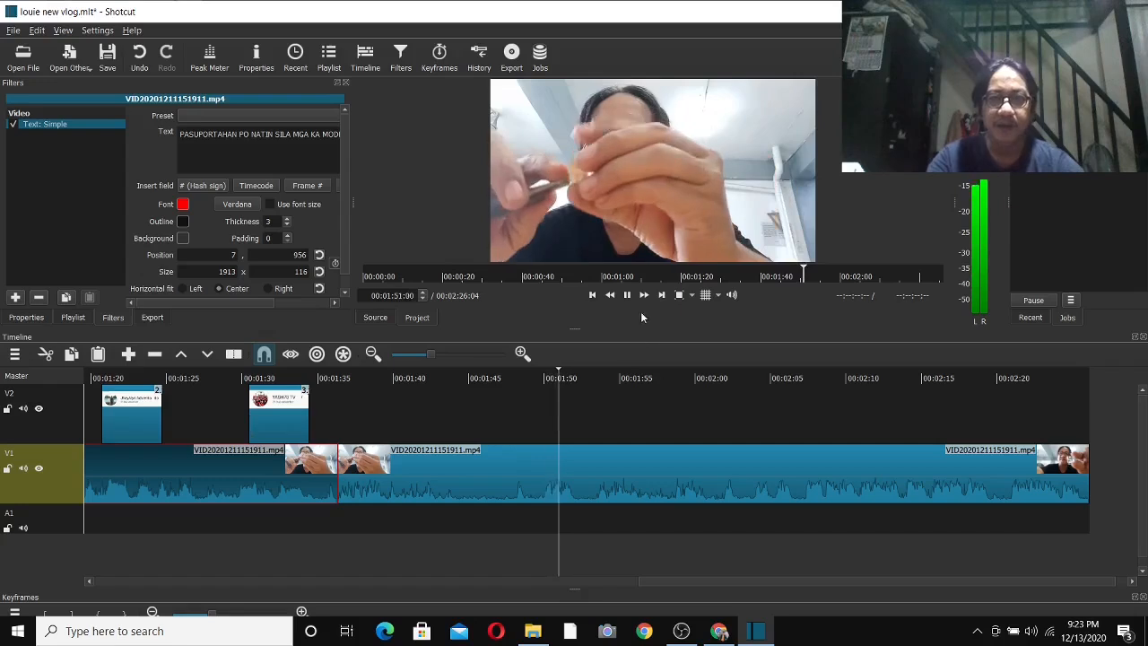
pyautogui.click(629, 295)
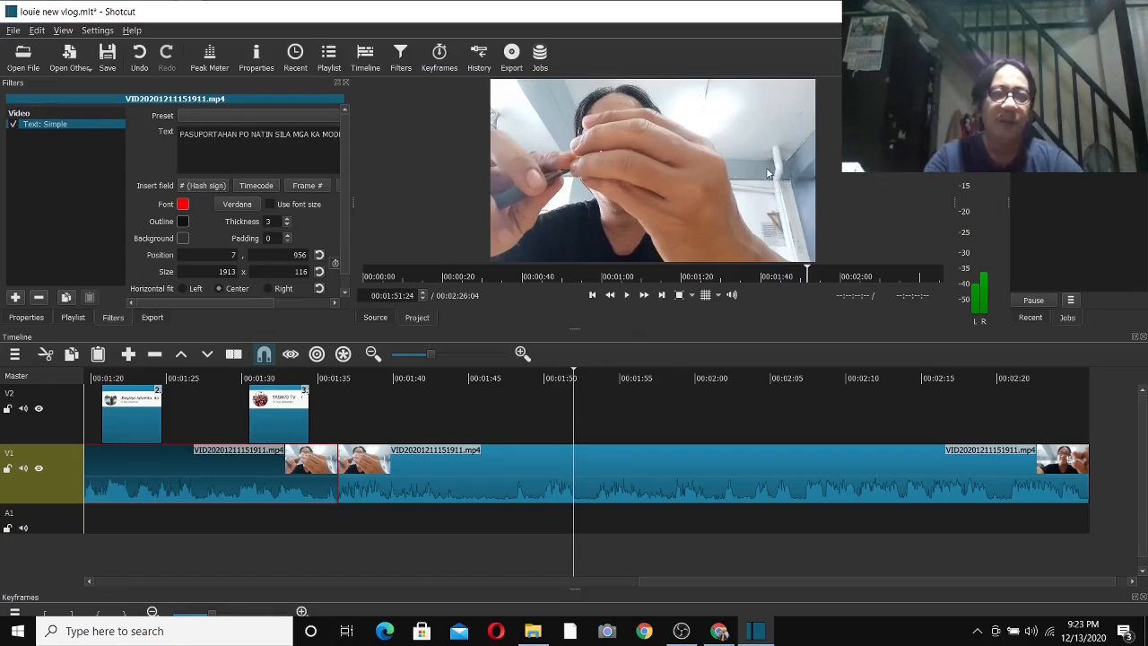
# - Preview the fifth playlist clip, VID20201211152107.mp4, and append it to the end of track V1
pyautogui.click(76, 319)
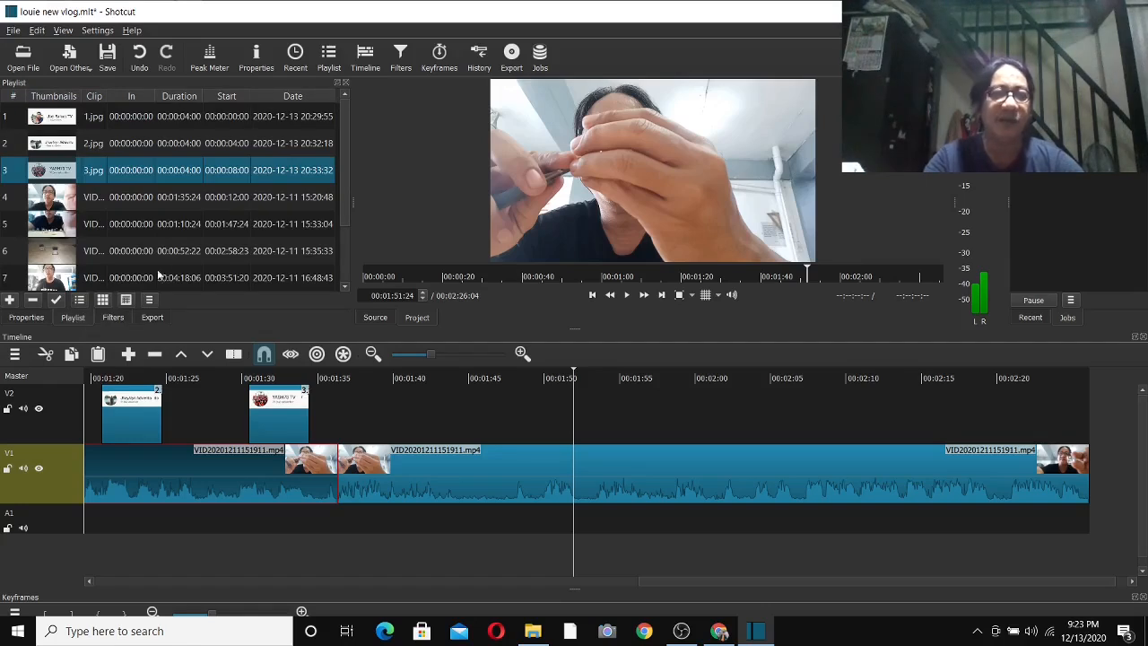
pyautogui.doubleClick(213, 224)
pyautogui.click(627, 295)
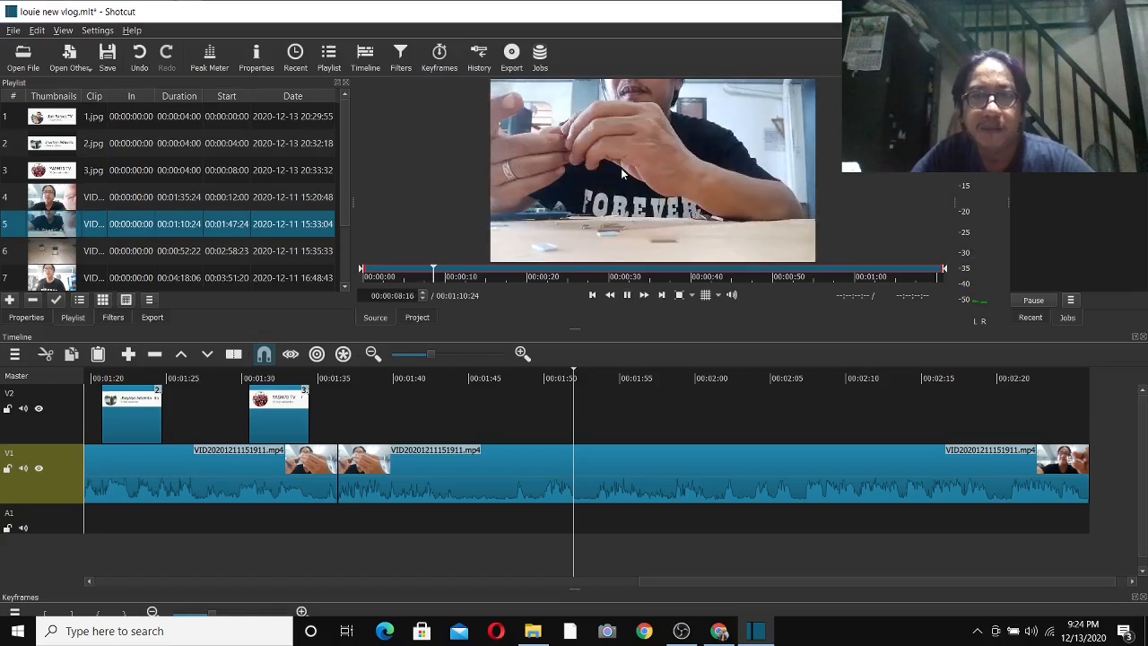
pyautogui.moveTo(740, 580); pyautogui.dragTo(761, 584)
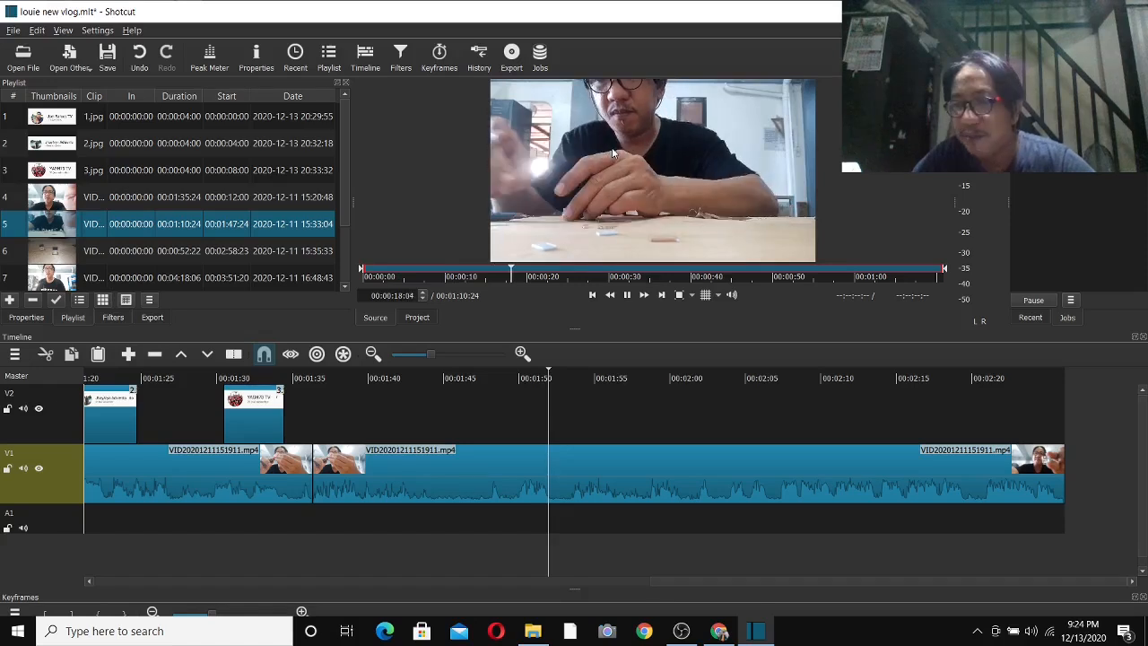
pyautogui.moveTo(613, 154); pyautogui.dragTo(1079, 475)
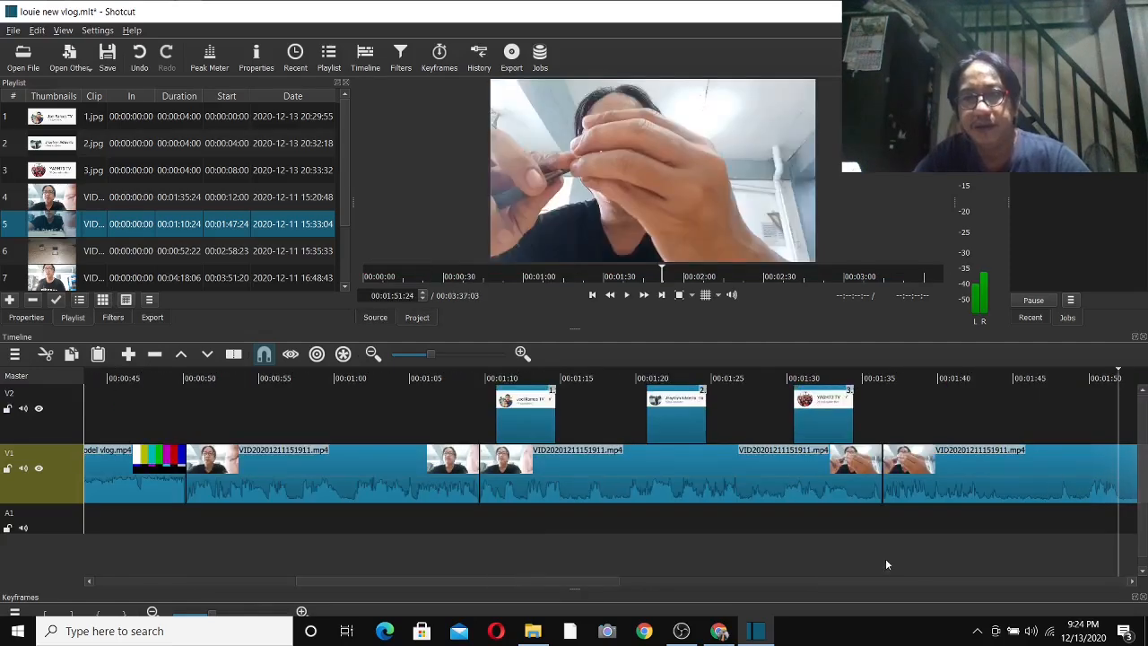
# - Play across the join between VID20201211151911.mp4 and VID20201211152107.mp4, and return the playhead to the join at 00:02:26:03
pyautogui.moveTo(599, 589); pyautogui.dragTo(947, 589)
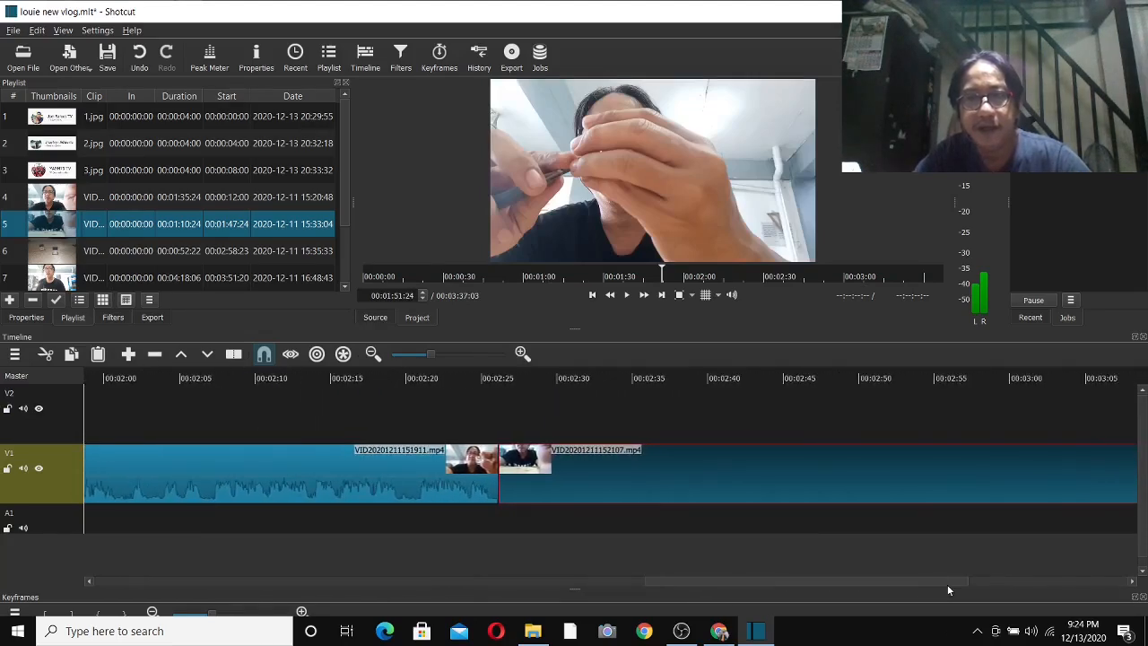
pyautogui.click(497, 378)
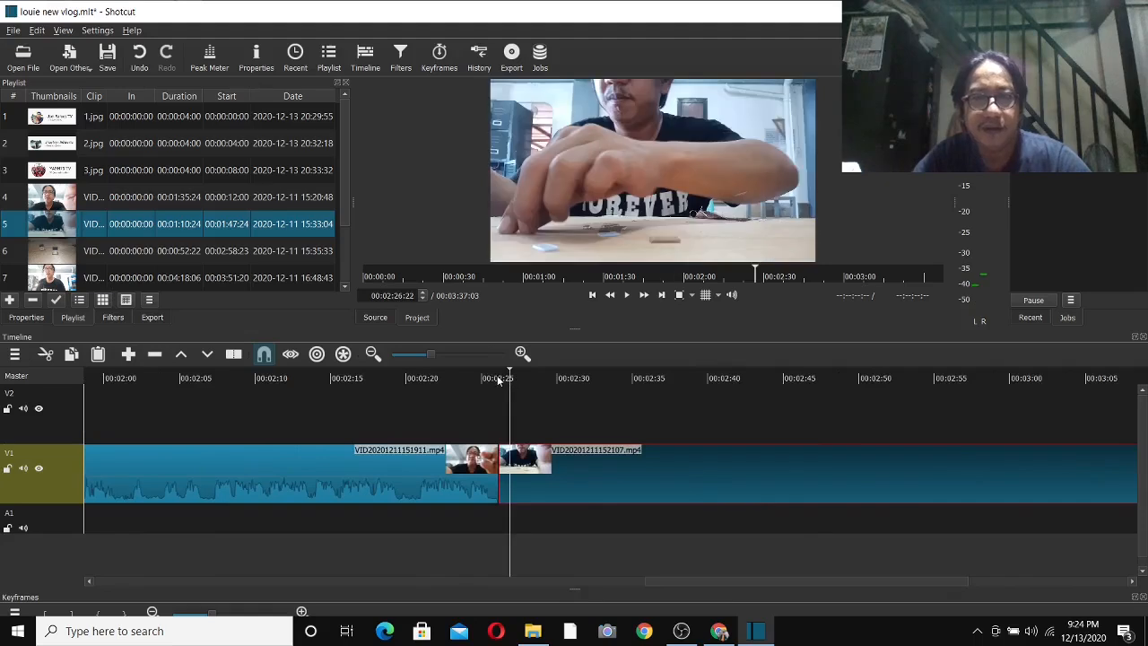
pyautogui.moveTo(707, 589); pyautogui.dragTo(718, 584)
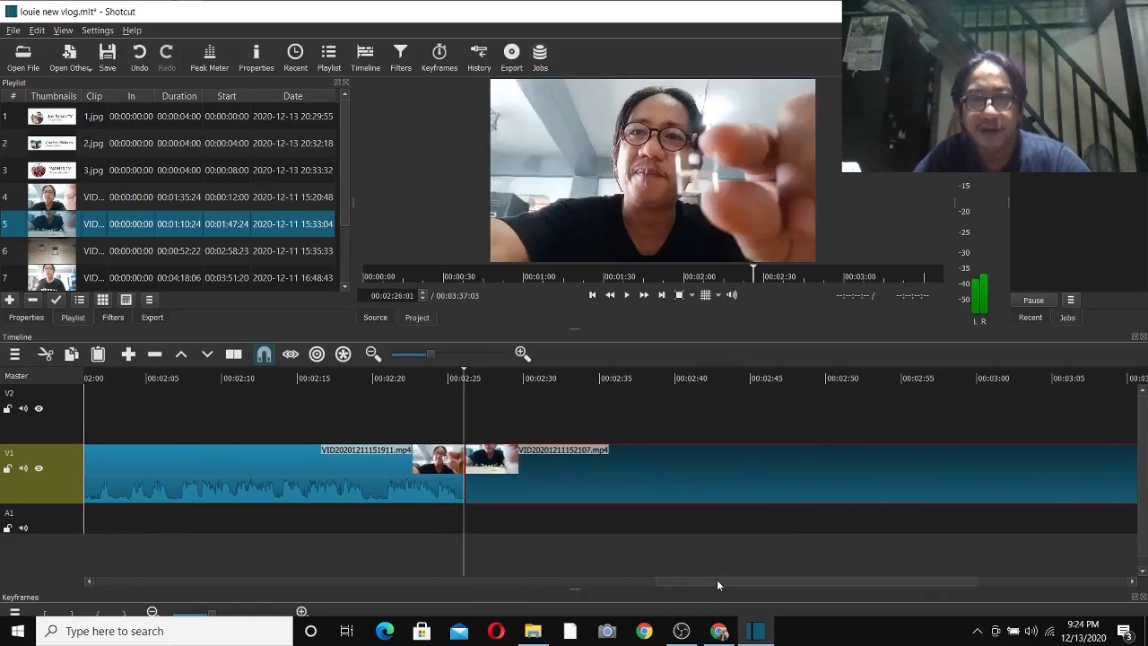
pyautogui.click(625, 301)
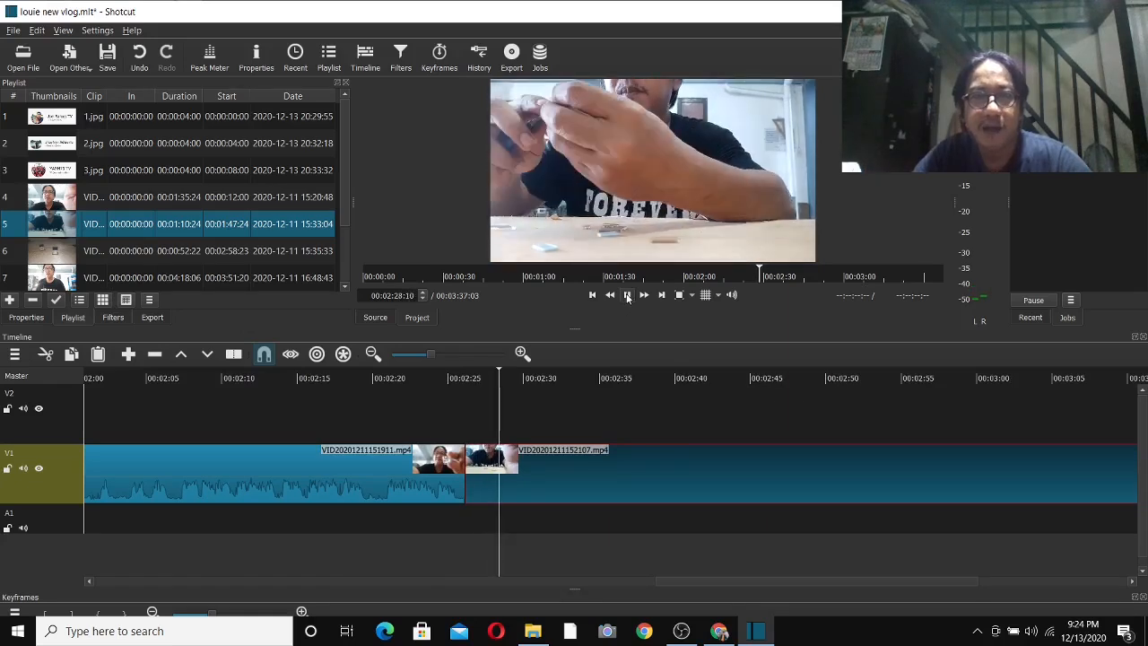
pyautogui.click(625, 301)
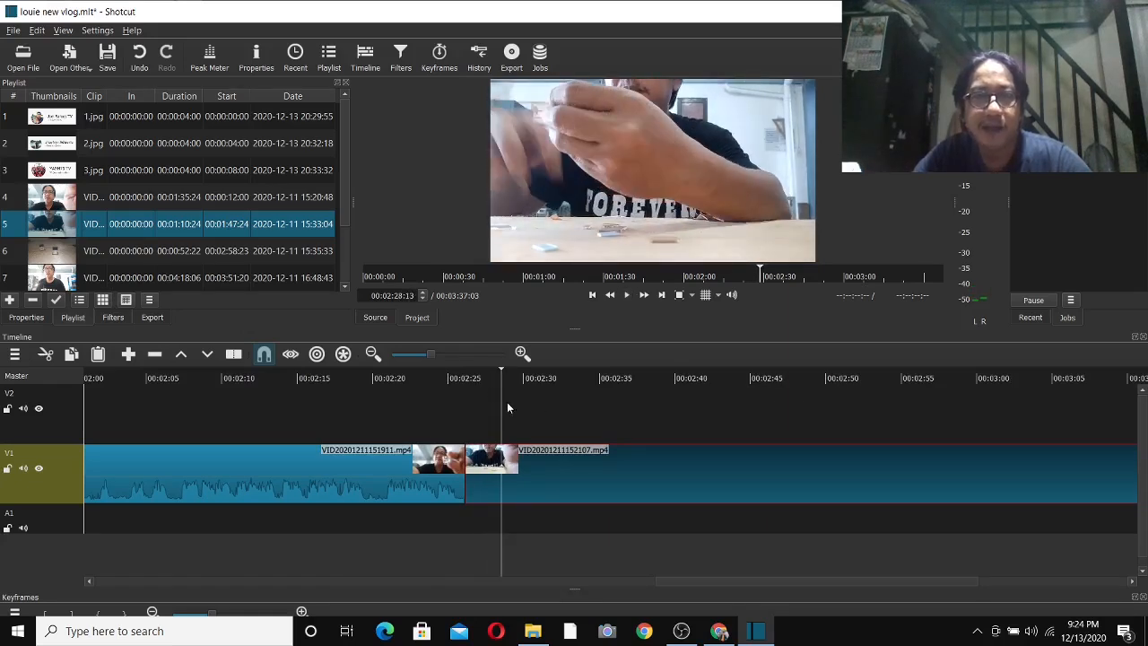
pyautogui.click(465, 378)
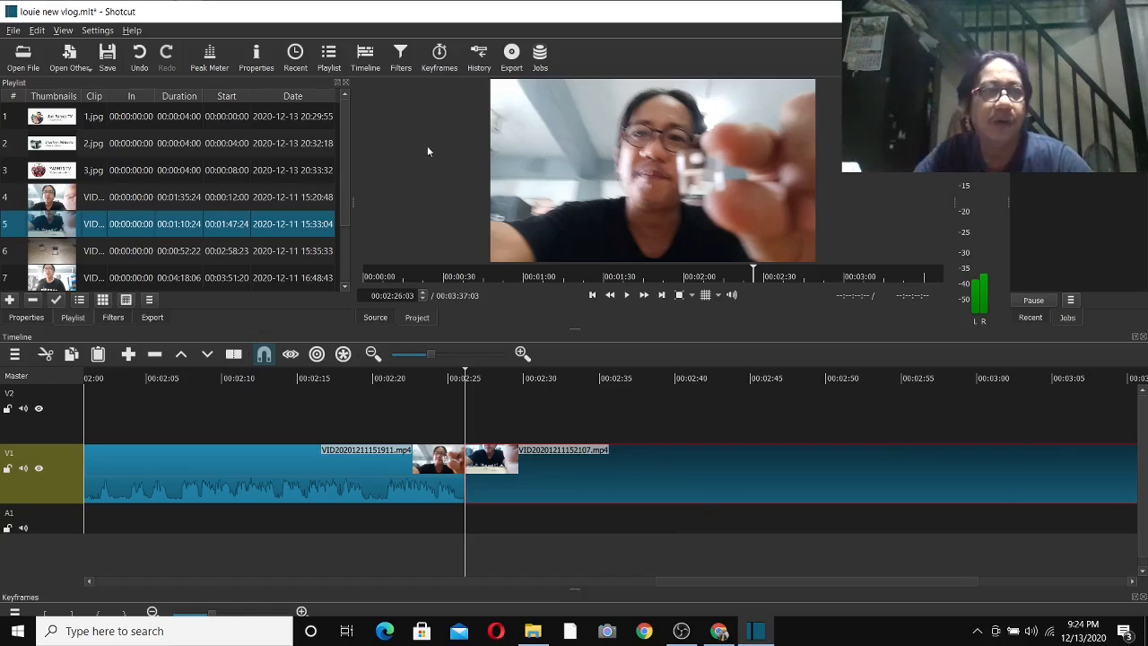
# - Open the music file "Ikson - Paradise Official" from the Downloads folder in the player and pause it near its start
pyautogui.click(24, 59)
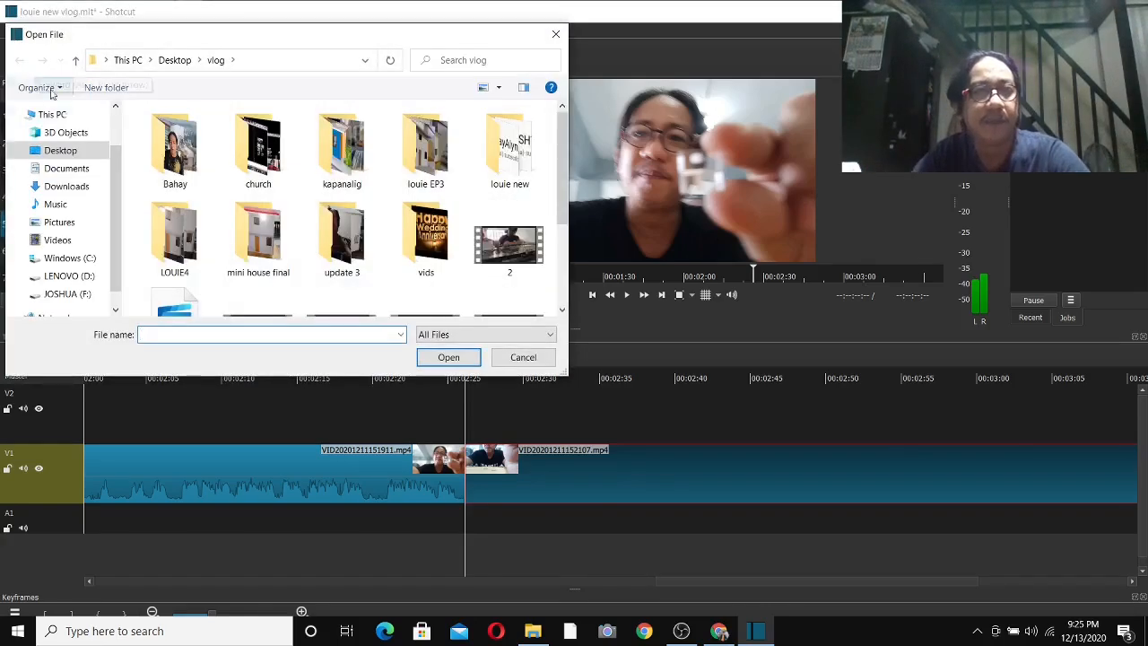
pyautogui.click(80, 190)
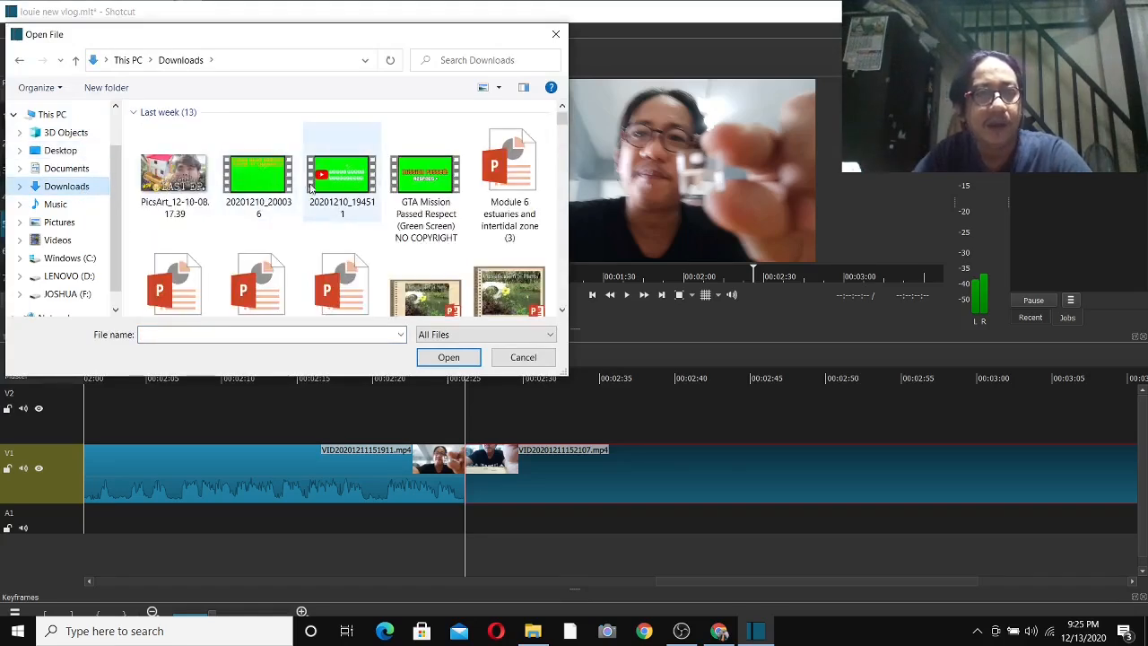
pyautogui.click(332, 184)
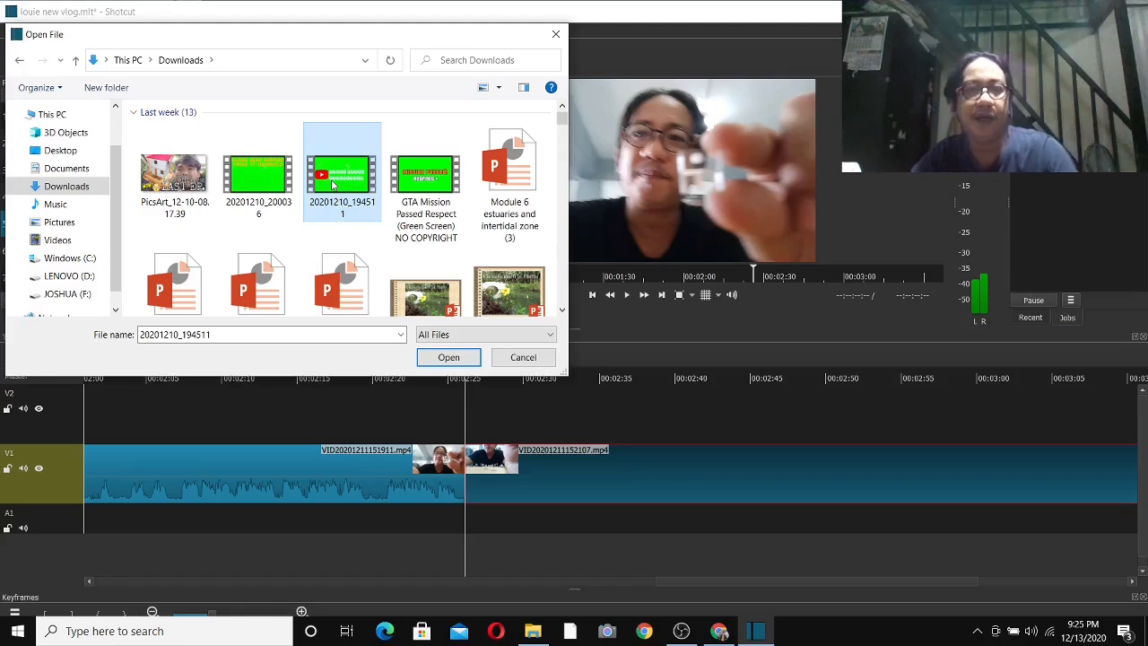
pyautogui.press('i')
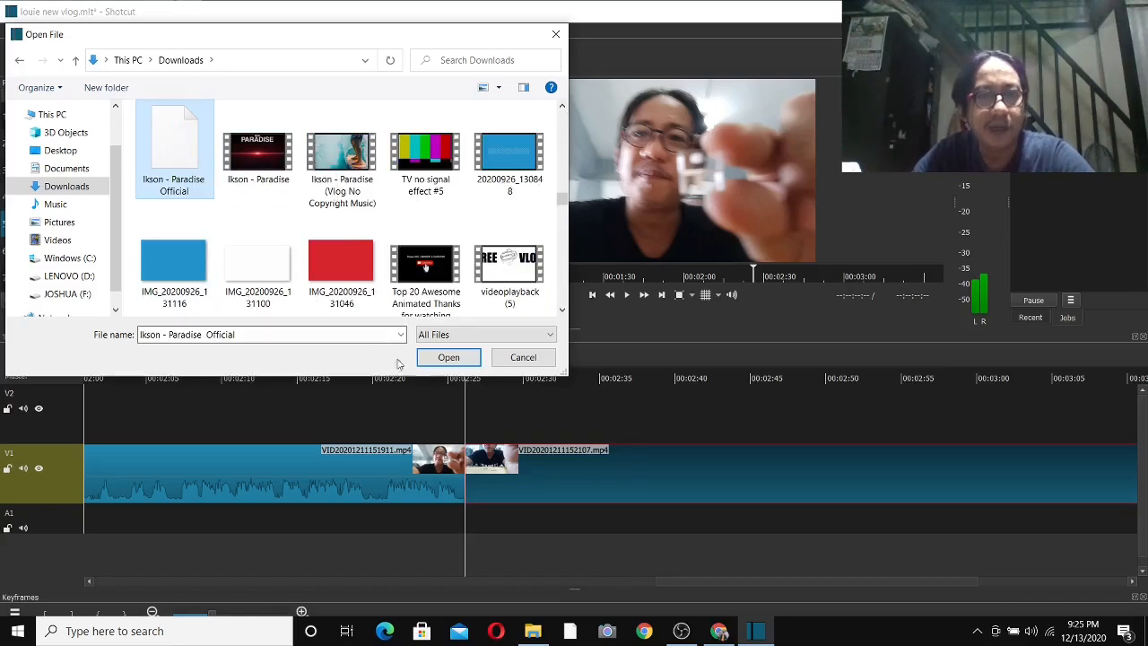
pyautogui.click(436, 359)
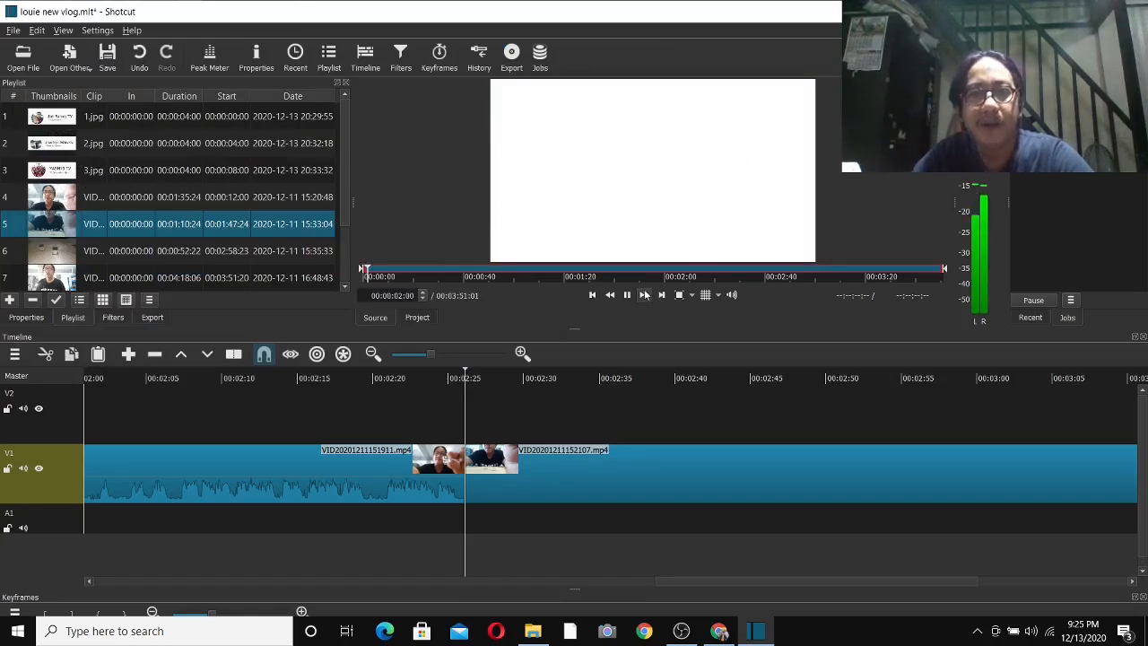
pyautogui.click(628, 295)
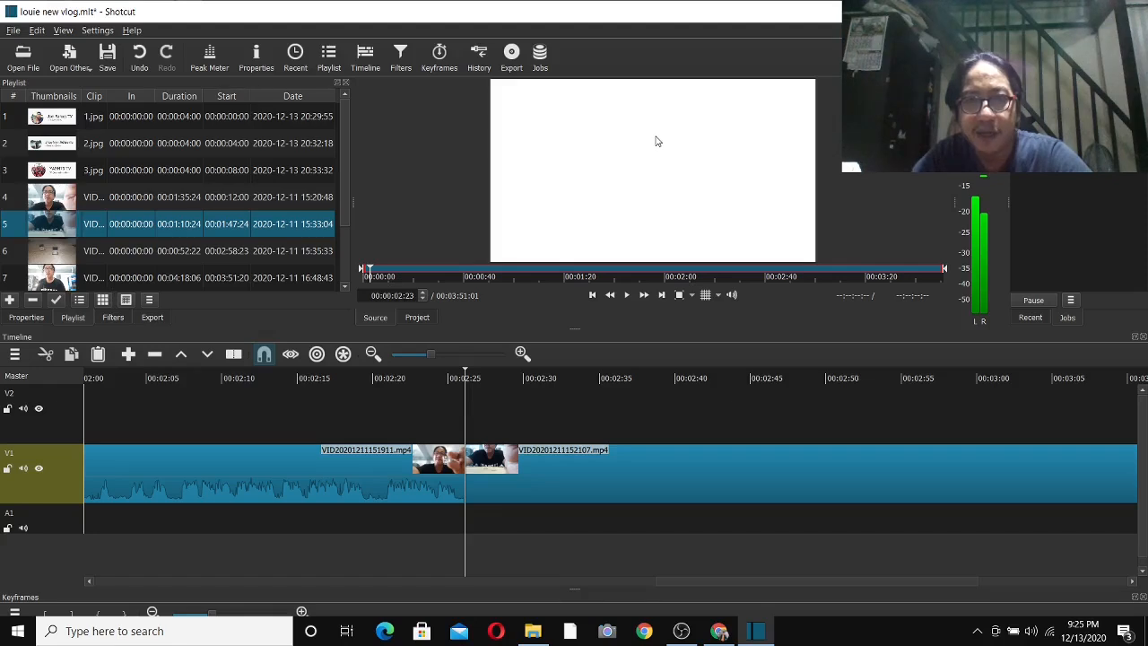
# - Place the Ikson - Paradise music on track A1 from the start of VID20201211152107.mp4 and play the section until 00:02:36:23
pyautogui.moveTo(656, 141); pyautogui.dragTo(465, 527)
pyautogui.click(628, 298)
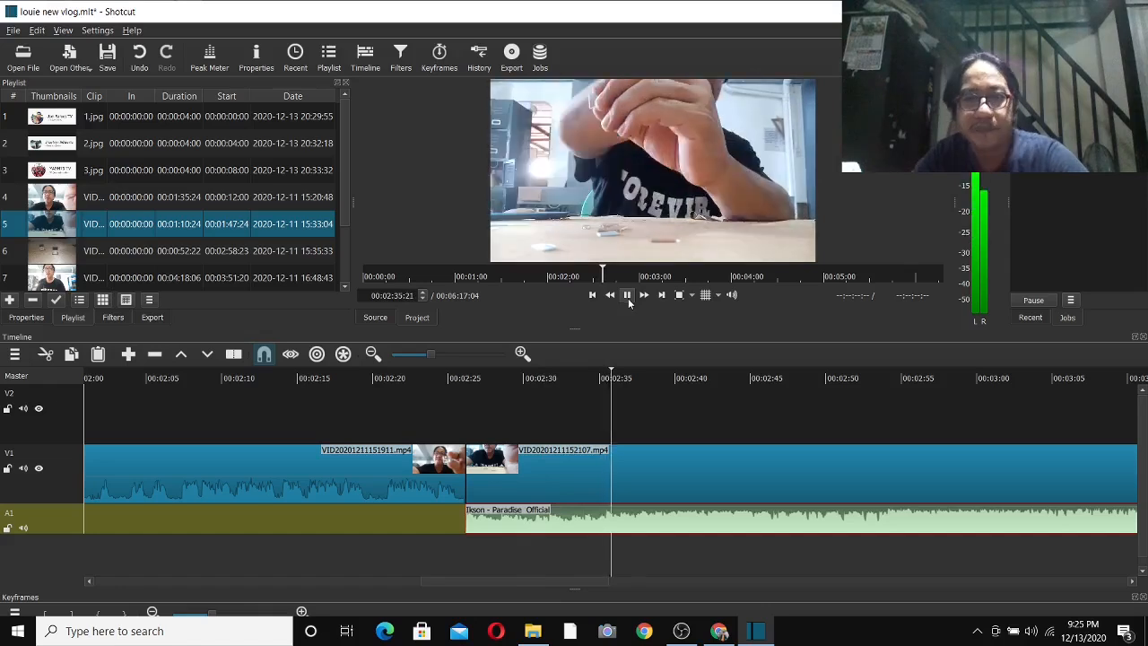
pyautogui.click(628, 297)
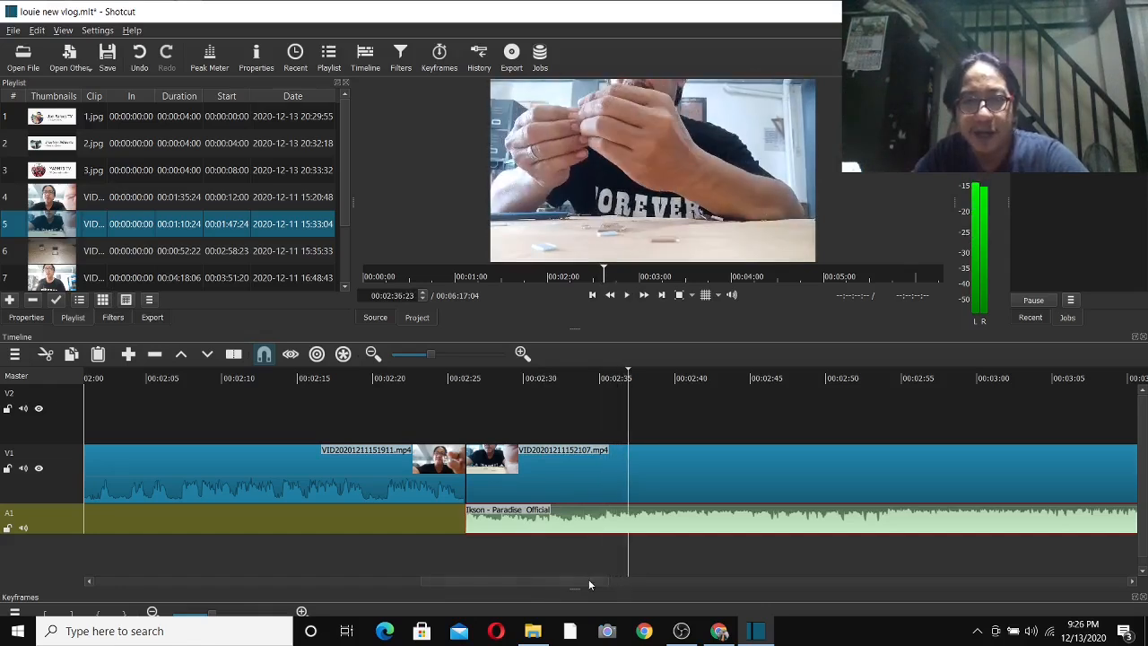
# - Split the A1 music at the end of VID20201211152107.mp4, at 00:03:37:00, and remove the part beyond it
pyautogui.moveTo(589, 578); pyautogui.dragTo(675, 583)
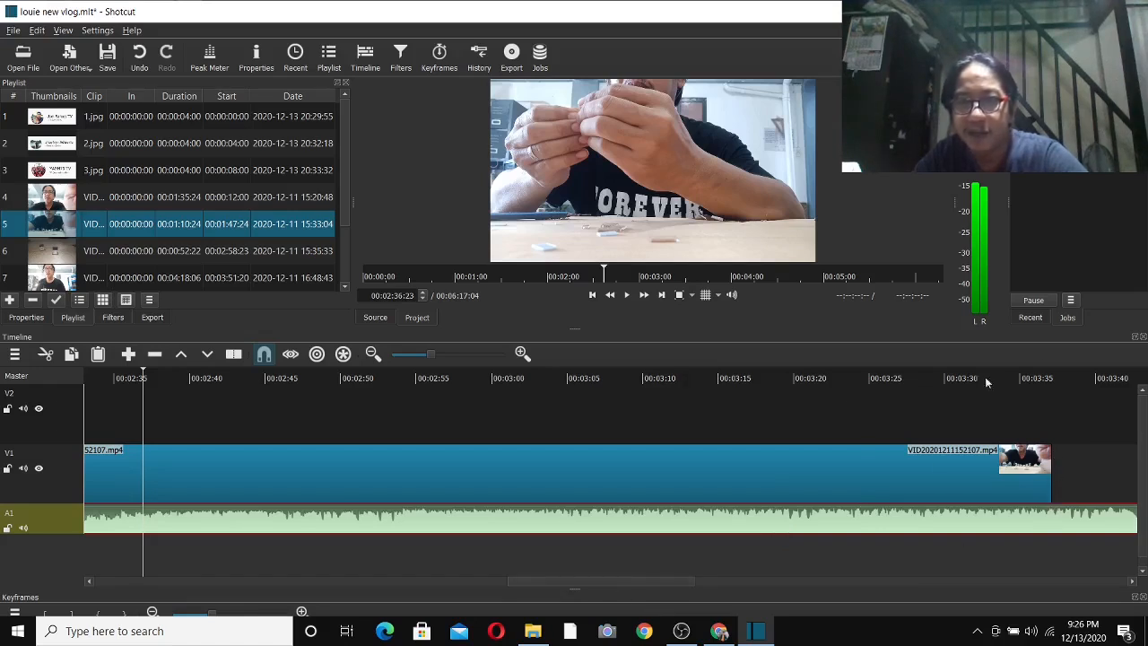
pyautogui.click(1051, 382)
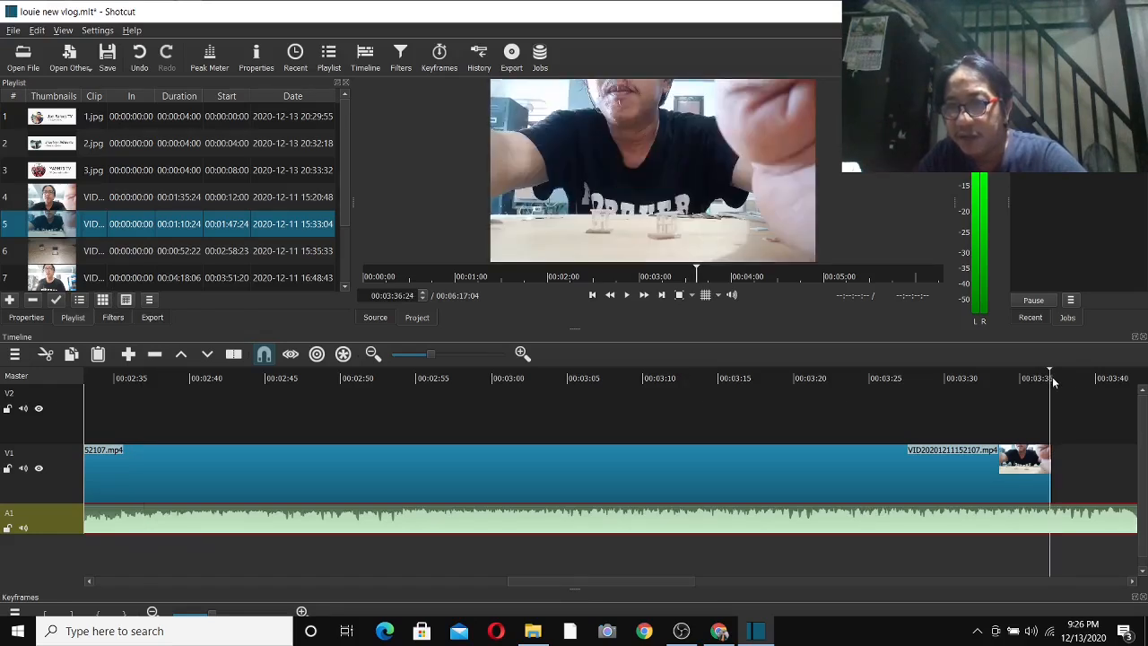
pyautogui.click(1051, 379)
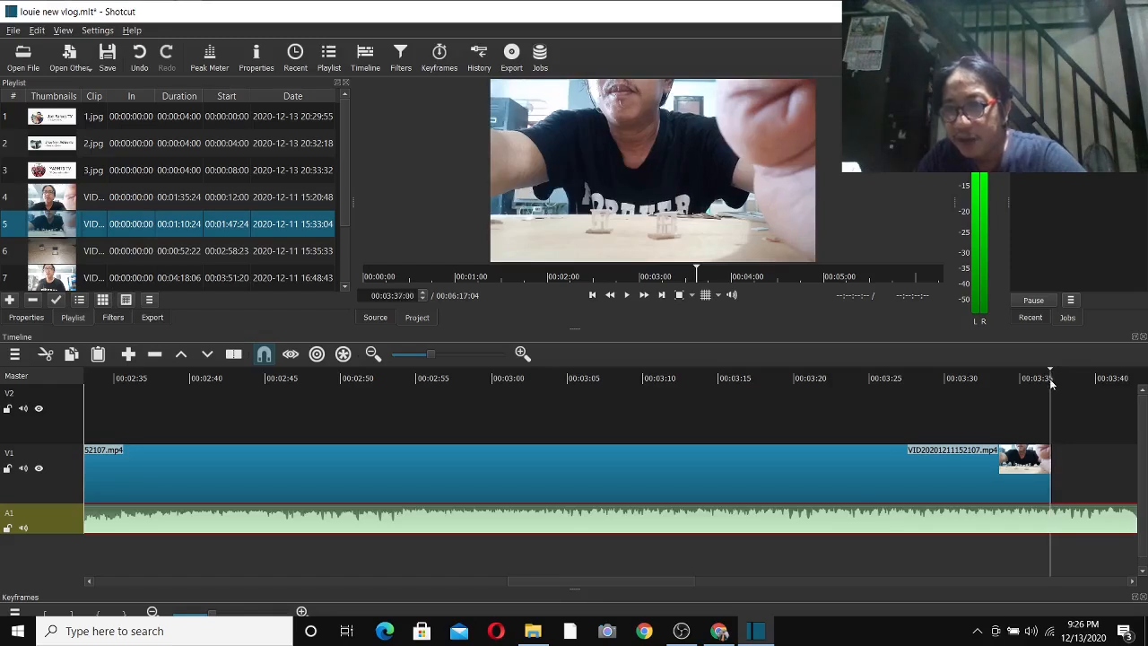
pyautogui.moveTo(663, 579); pyautogui.dragTo(752, 581)
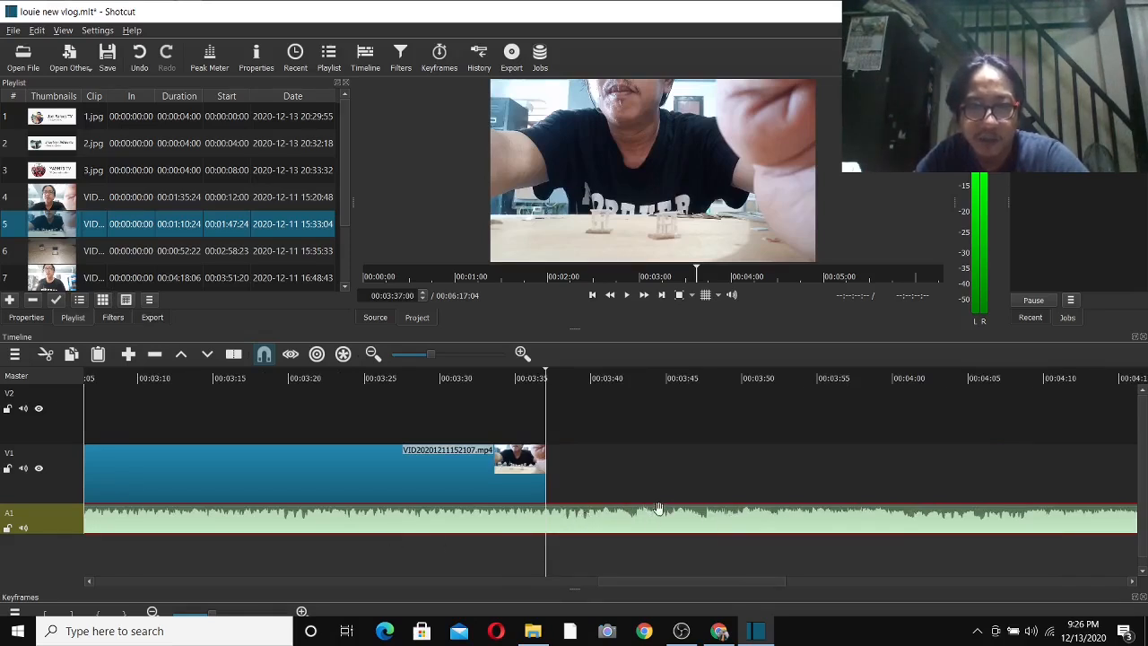
pyautogui.rightClick(596, 520)
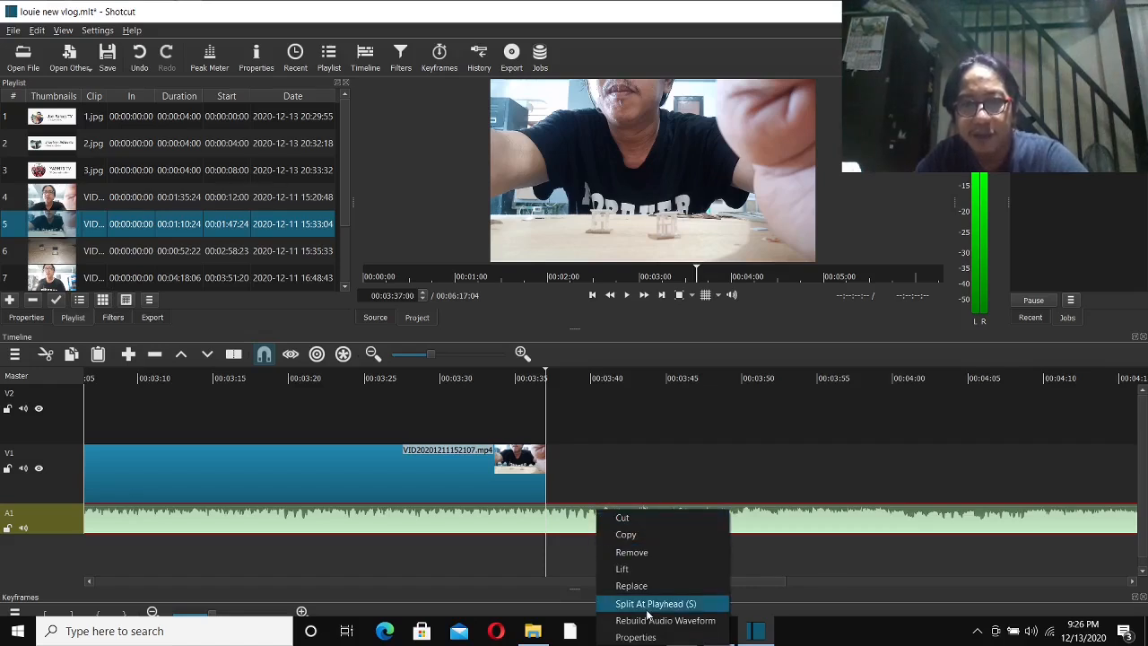
pyautogui.click(647, 610)
pyautogui.rightClick(593, 524)
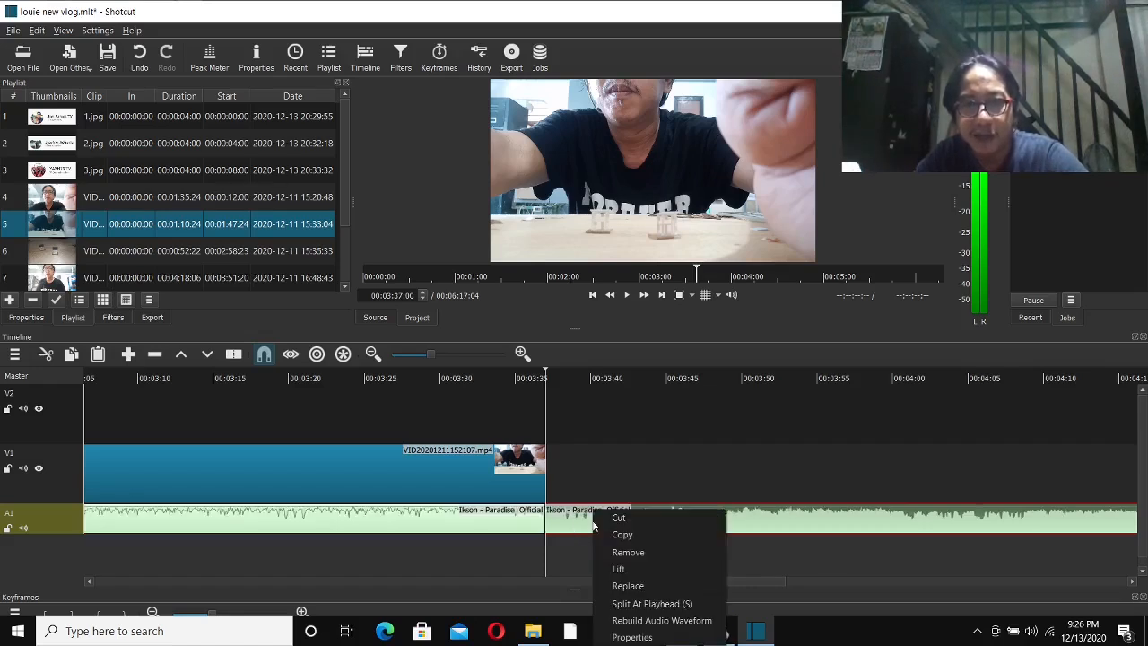
pyautogui.click(628, 552)
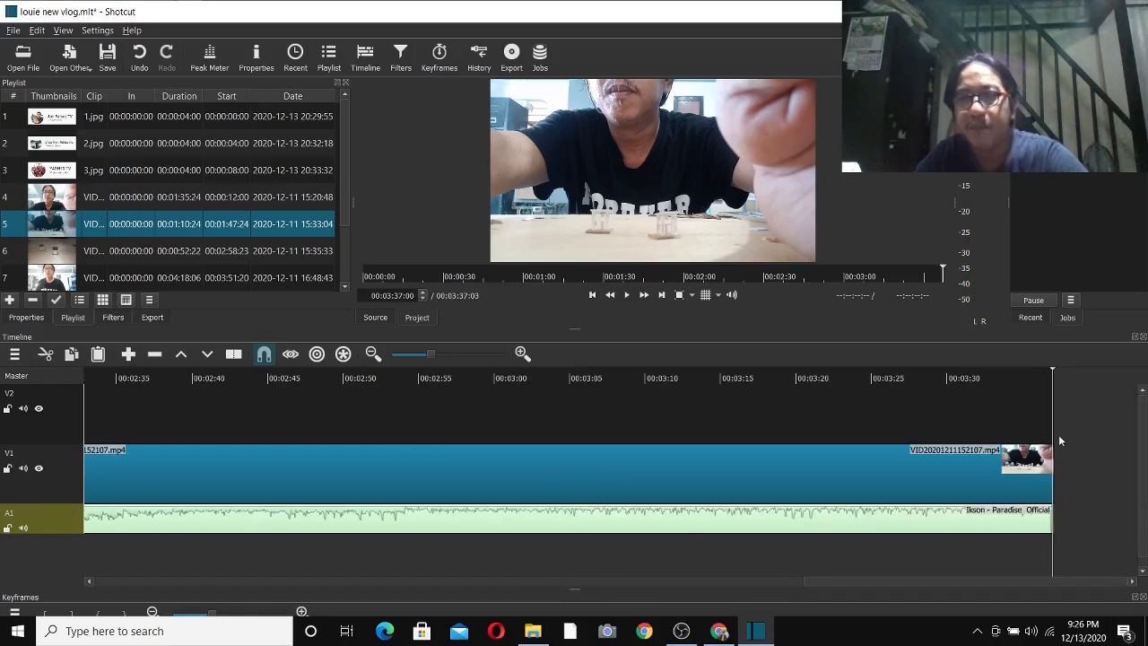
# - Open the "A Few Moments Later Sound Effect" video from the Downloads folder in the player and pause it near its start
pyautogui.moveTo(902, 580)
pyautogui.mouseDown()
pyautogui.moveTo(860, 583)
pyautogui.moveTo(923, 582)
pyautogui.mouseUp()
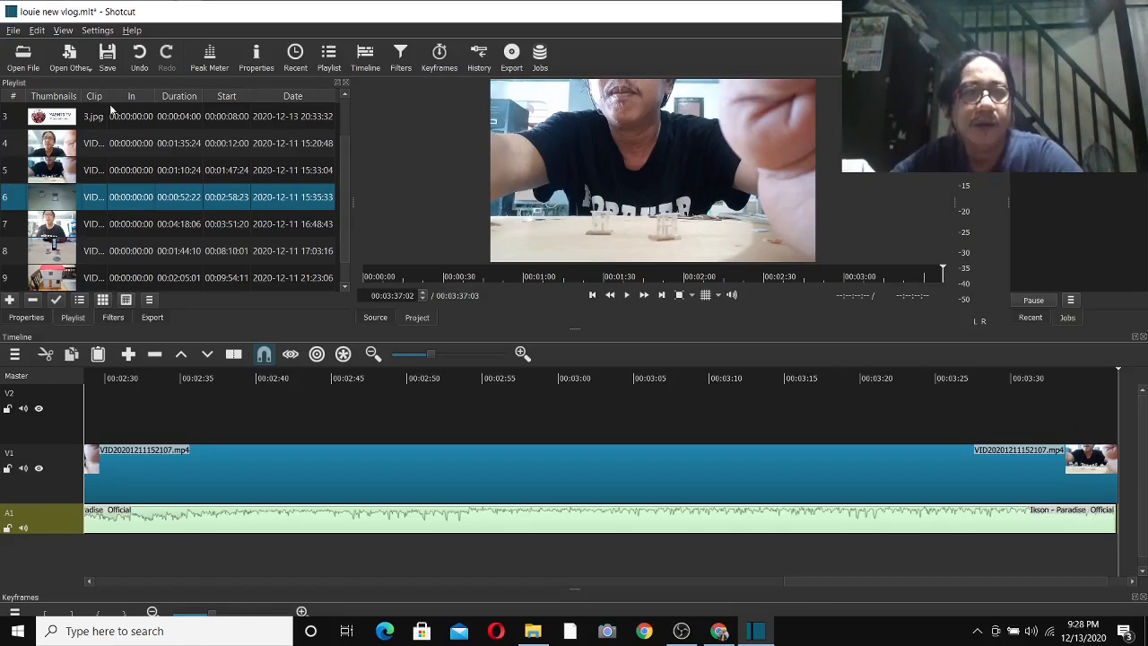
pyautogui.click(25, 60)
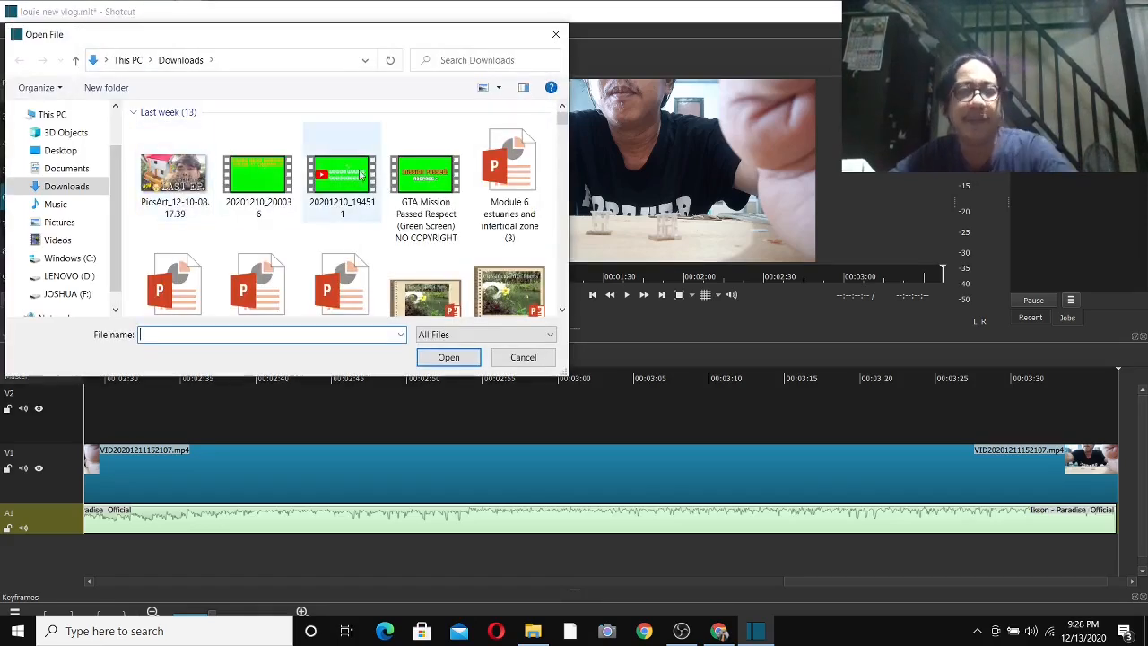
pyautogui.click(358, 183)
pyautogui.scroll(-2, 357, 176)
pyautogui.scroll(-5, 357, 176)
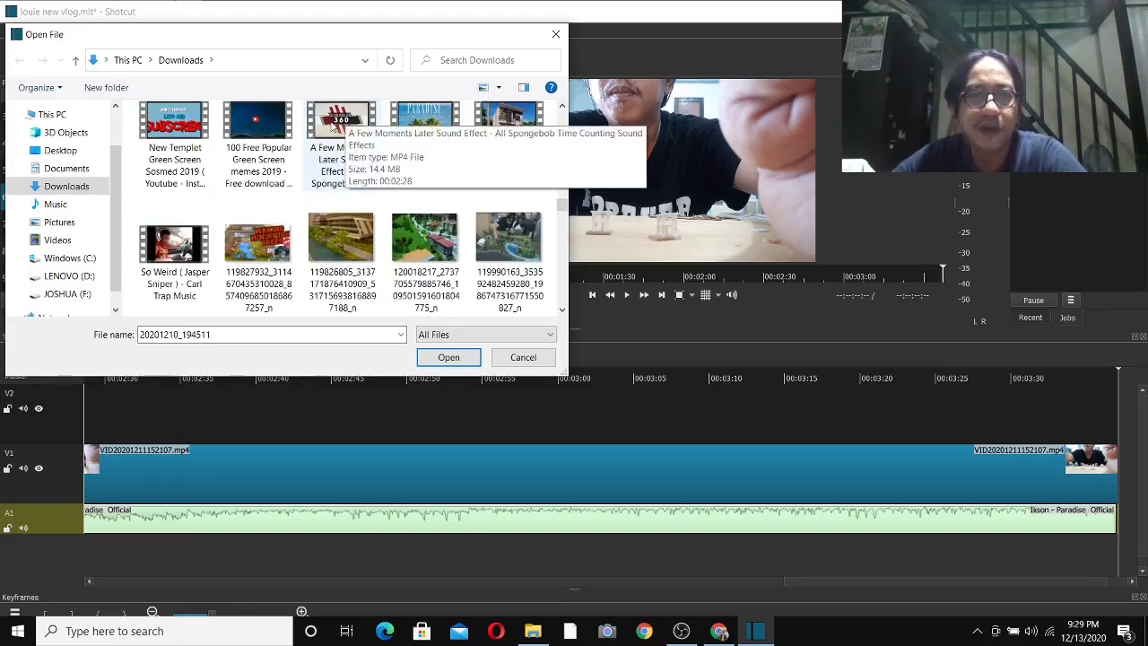
pyautogui.click(333, 126)
pyautogui.scroll(1, 421, 269)
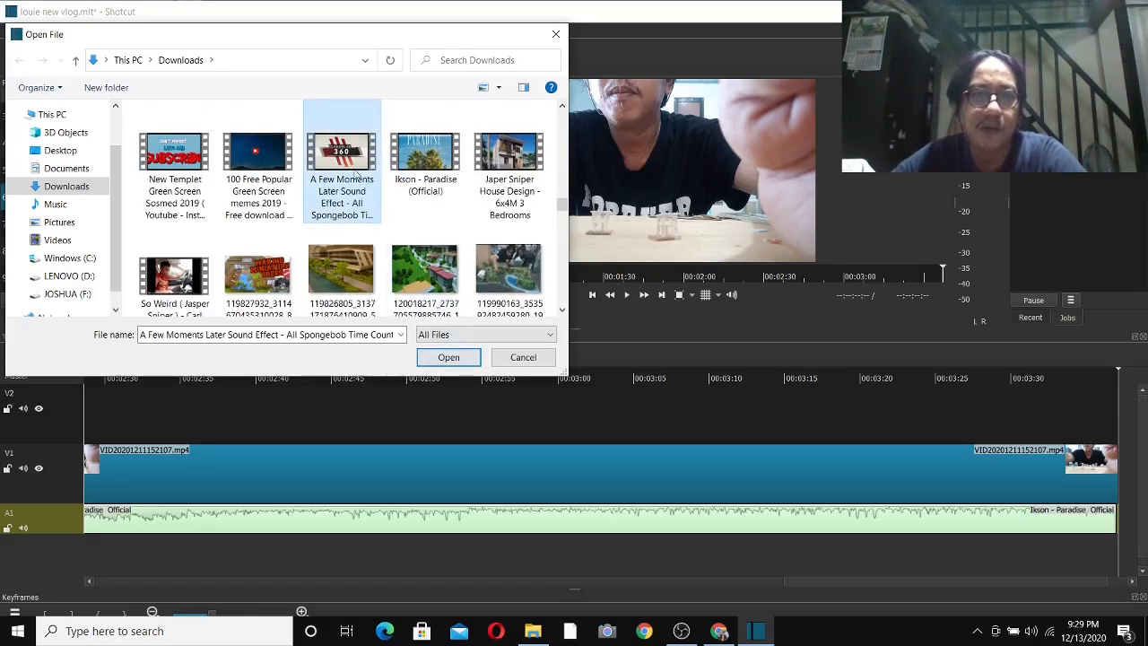
pyautogui.click(449, 357)
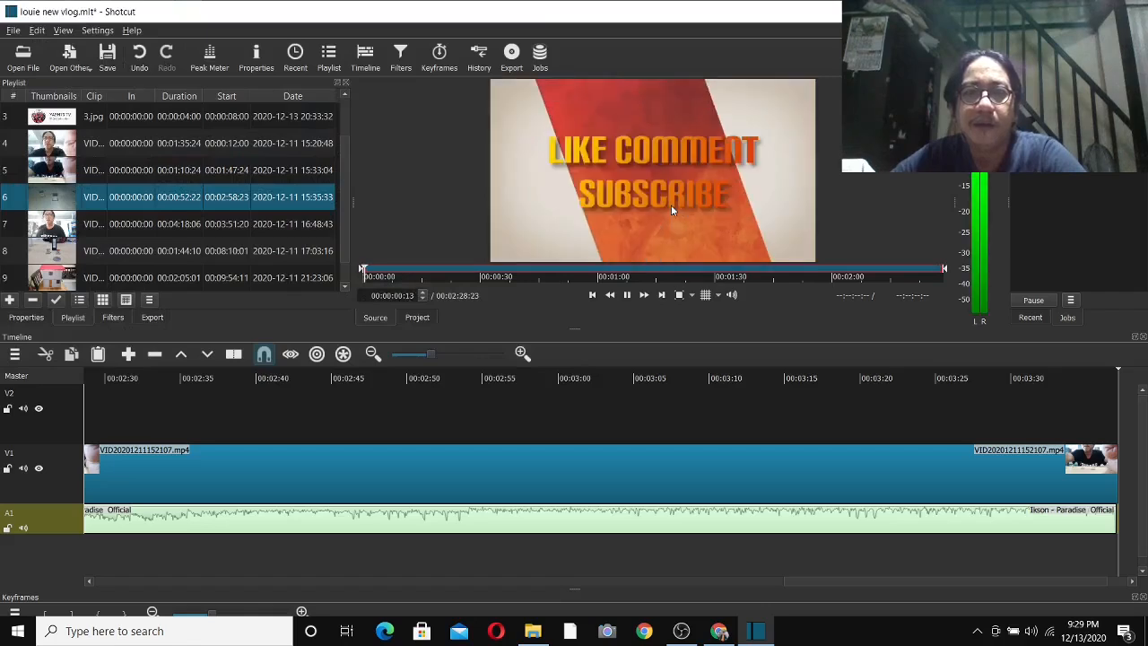
pyautogui.click(626, 297)
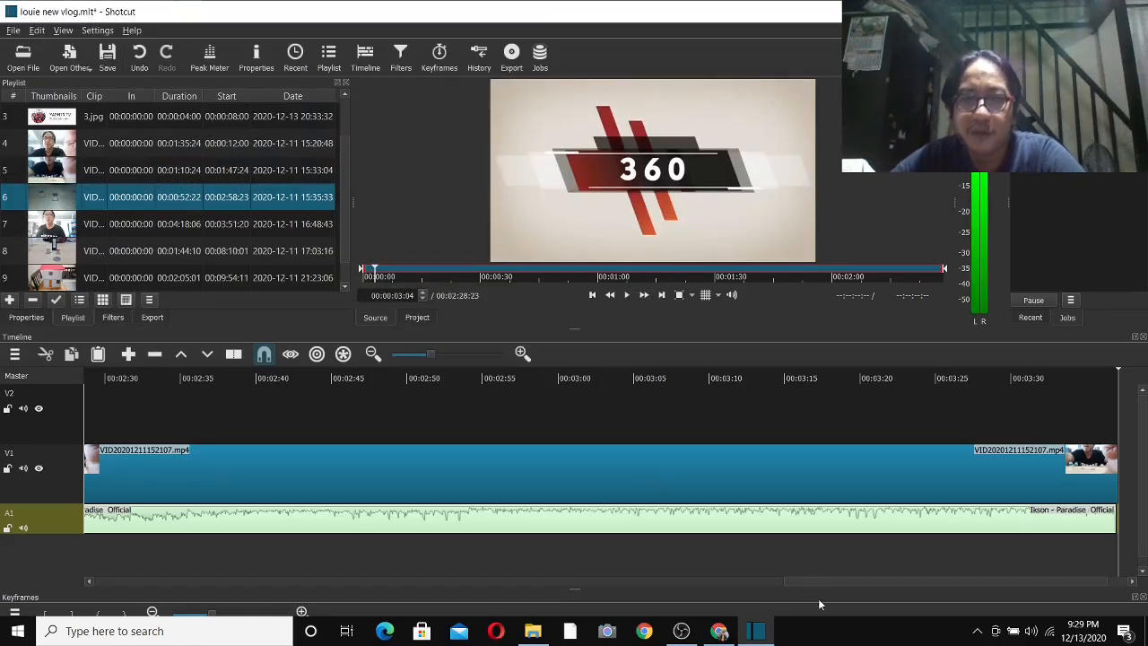
# - Append the opened "A Few Moments Later" sound-effect video to track V1 directly after VID20201211152107.mp4
pyautogui.moveTo(836, 582); pyautogui.dragTo(861, 581)
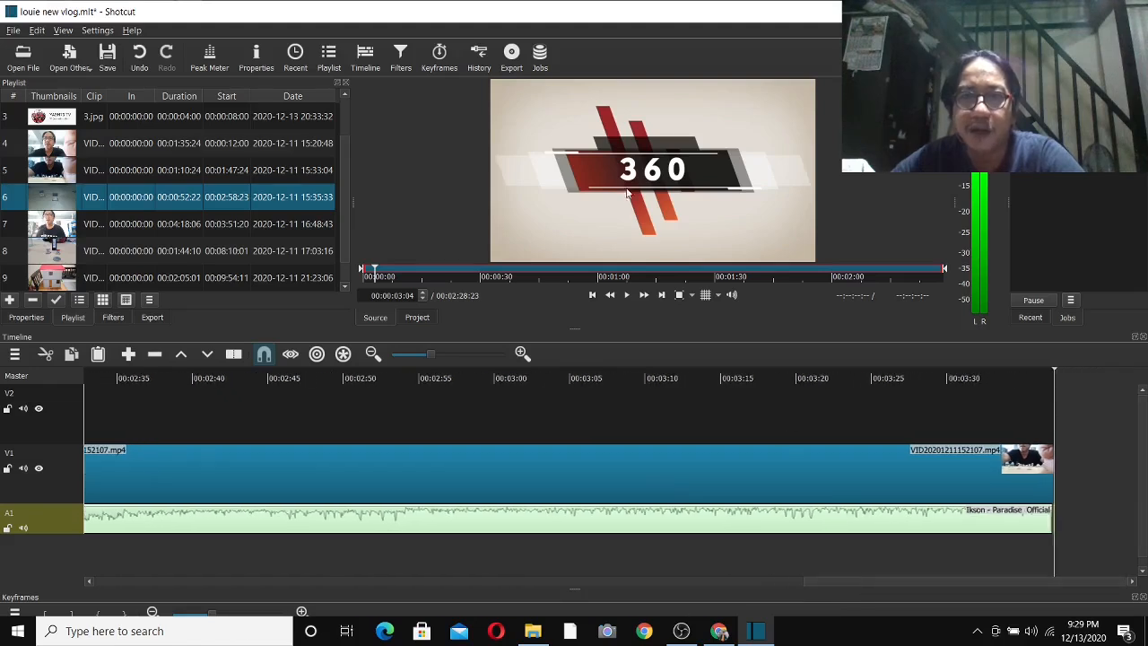
pyautogui.moveTo(622, 157); pyautogui.dragTo(1017, 584)
pyautogui.moveTo(651, 583); pyautogui.dragTo(788, 583)
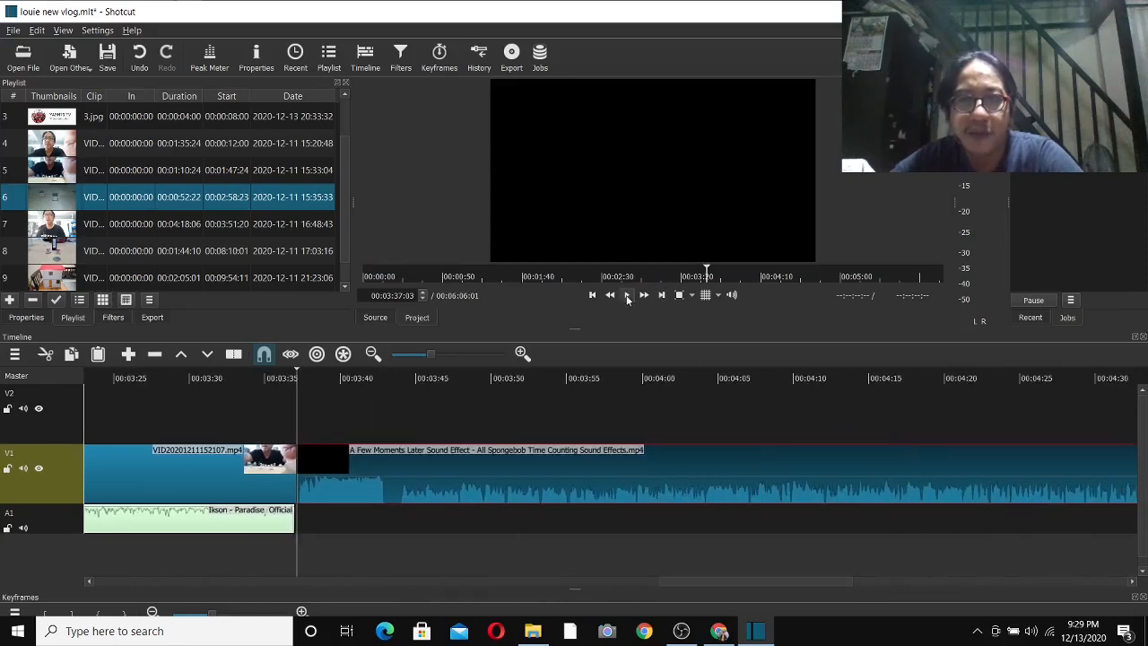
# - Scrub through the sound-effect clip and set the playhead where the "A Few Moments Later" card begins, at 00:03:43:21
pyautogui.click(344, 379)
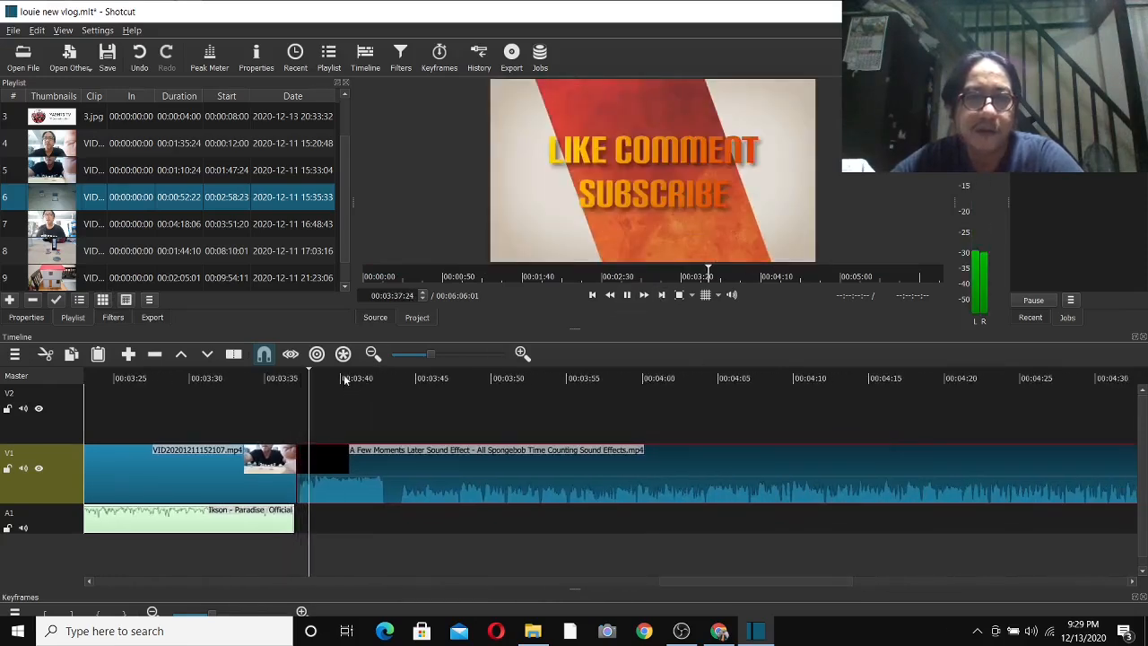
pyautogui.click(372, 380)
pyautogui.click(403, 379)
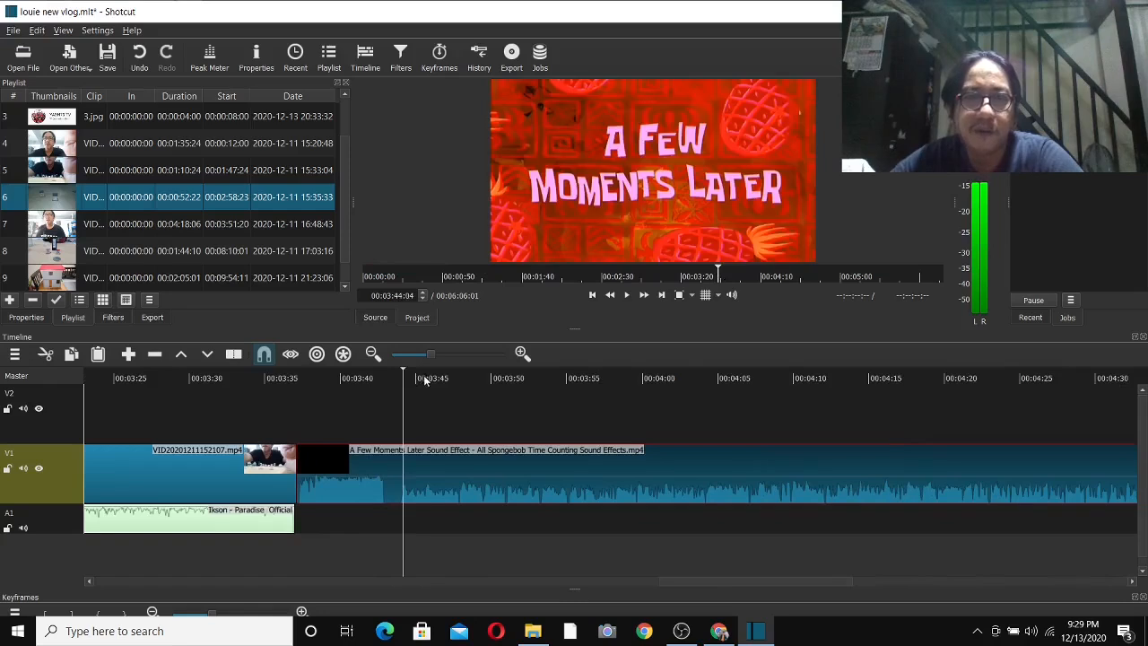
pyautogui.click(424, 379)
pyautogui.click(408, 379)
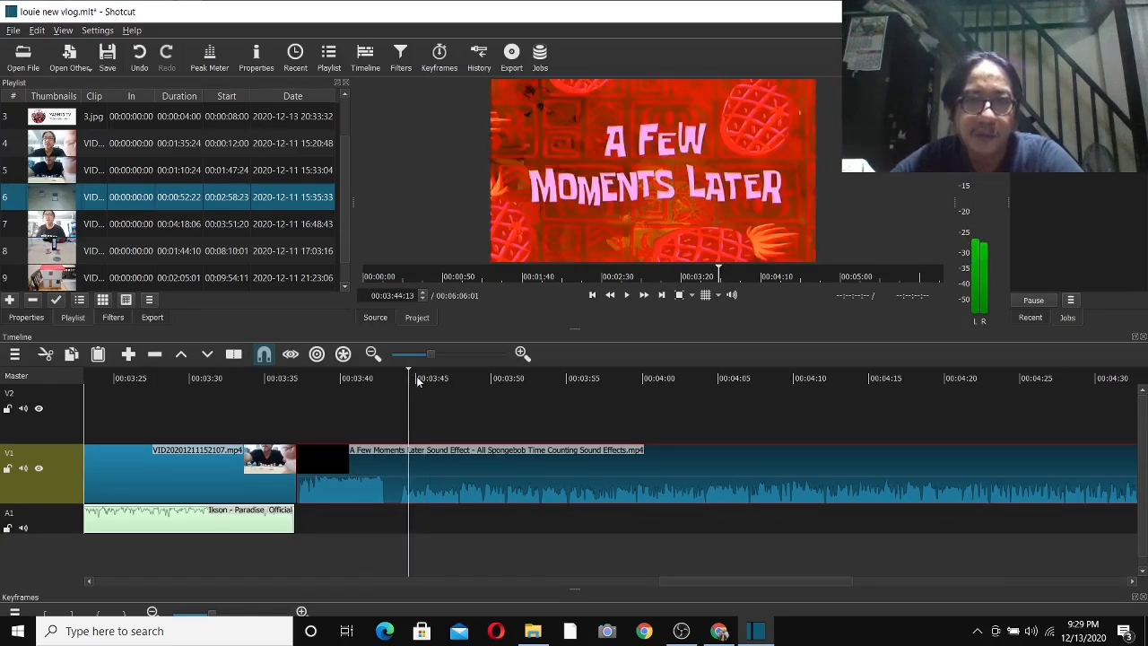
pyautogui.click(405, 373)
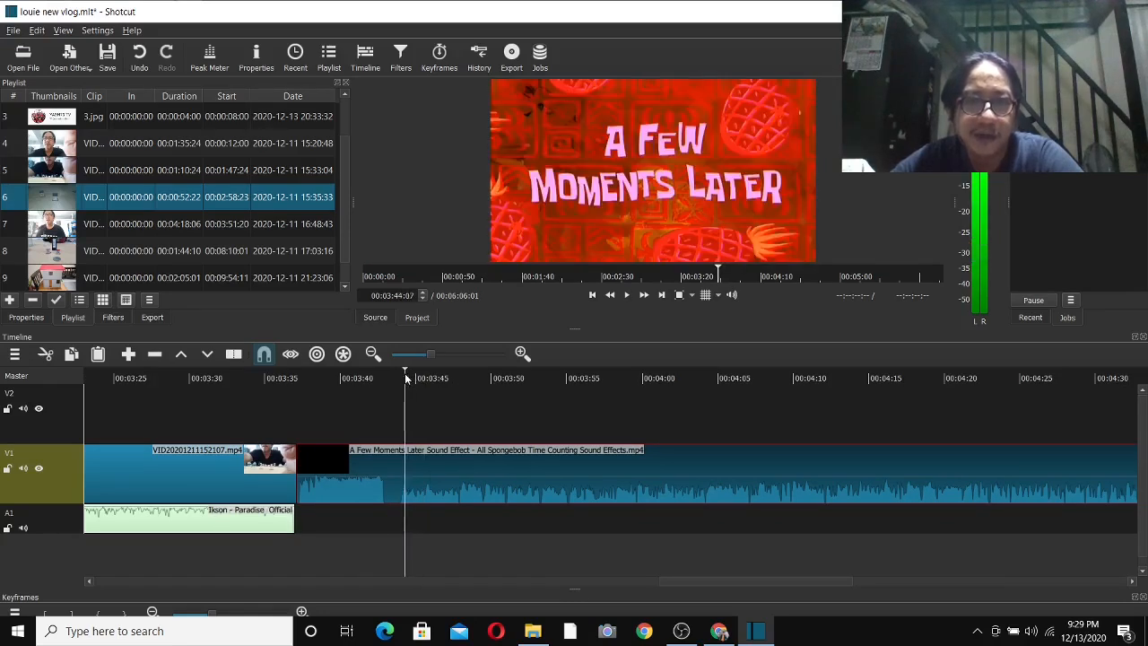
pyautogui.click(403, 372)
pyautogui.click(398, 372)
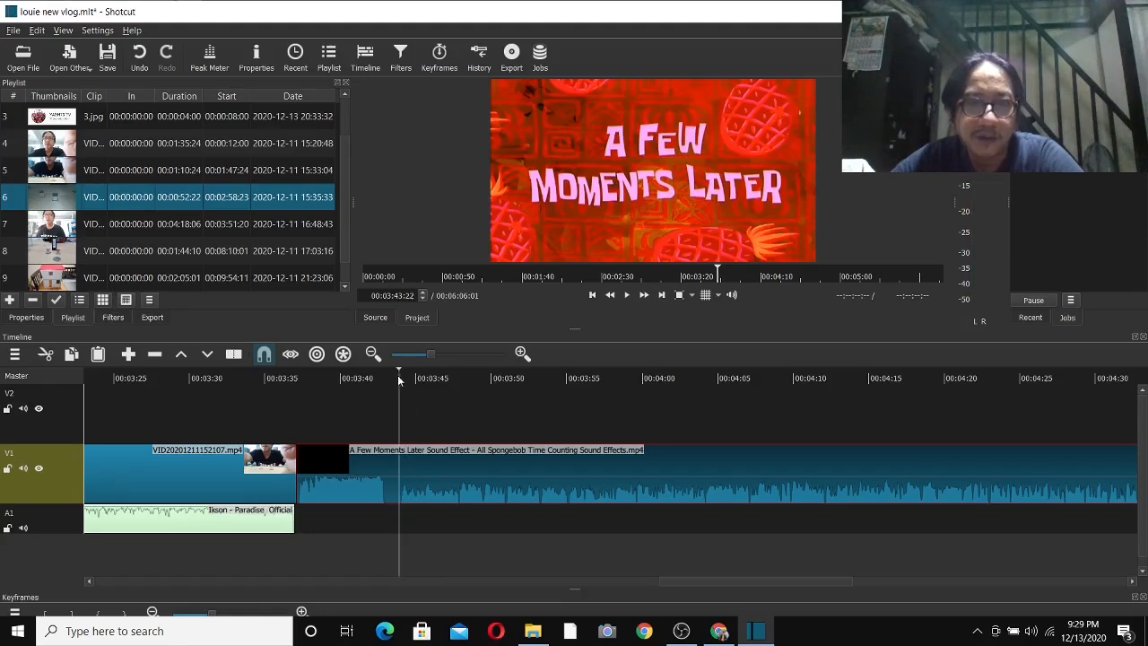
pyautogui.click(395, 375)
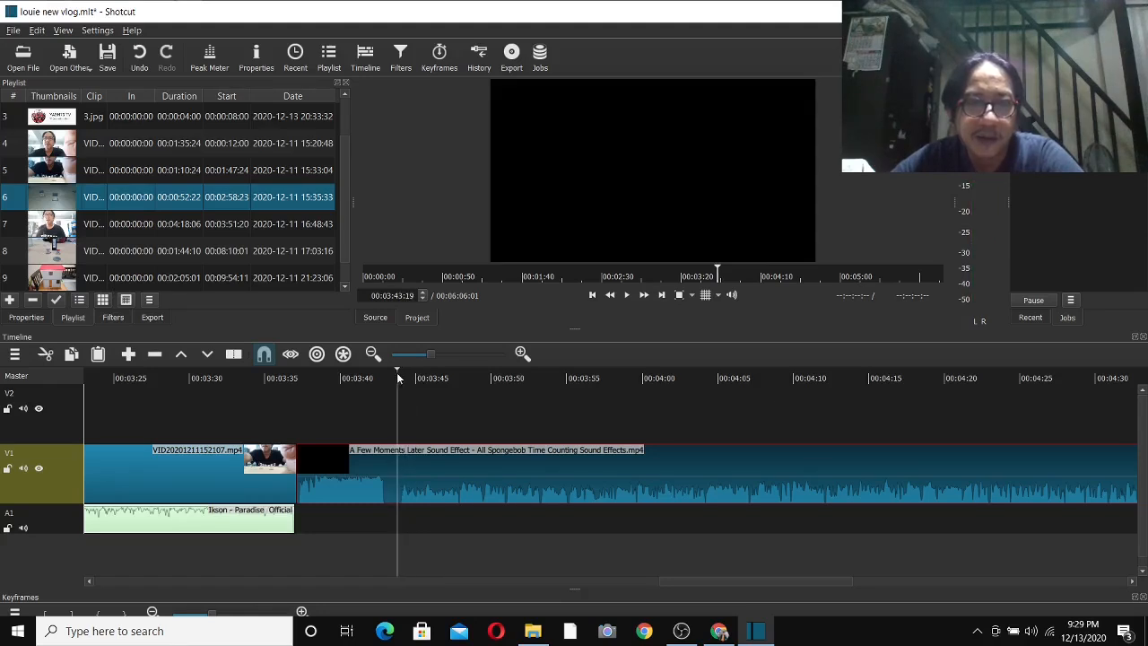
pyautogui.click(399, 373)
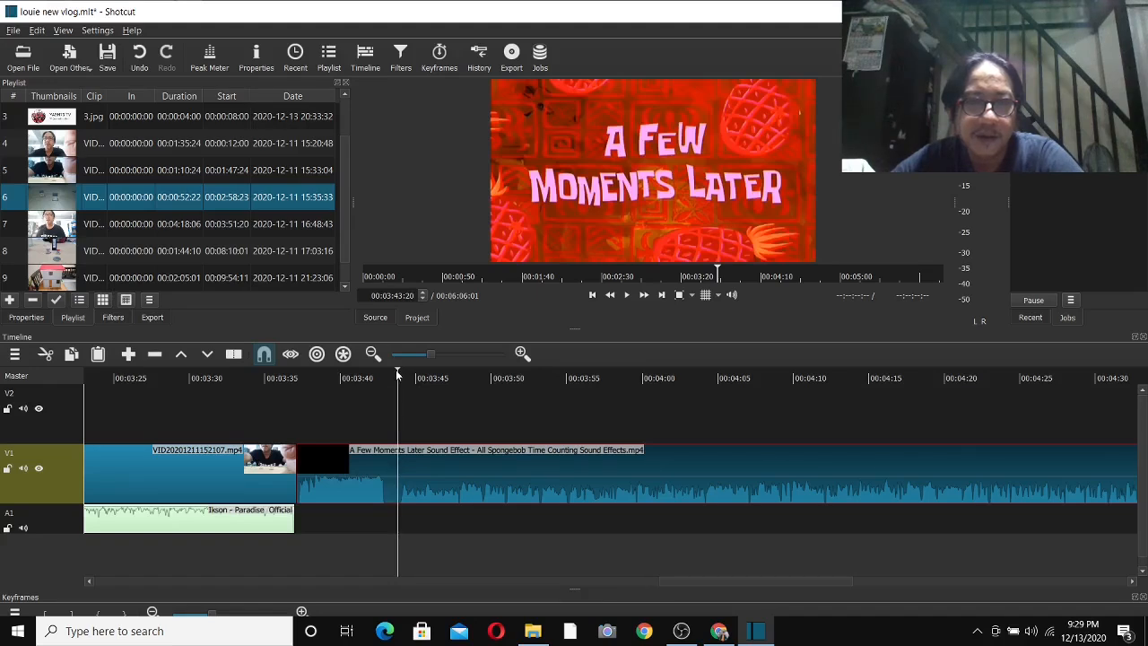
pyautogui.click(396, 371)
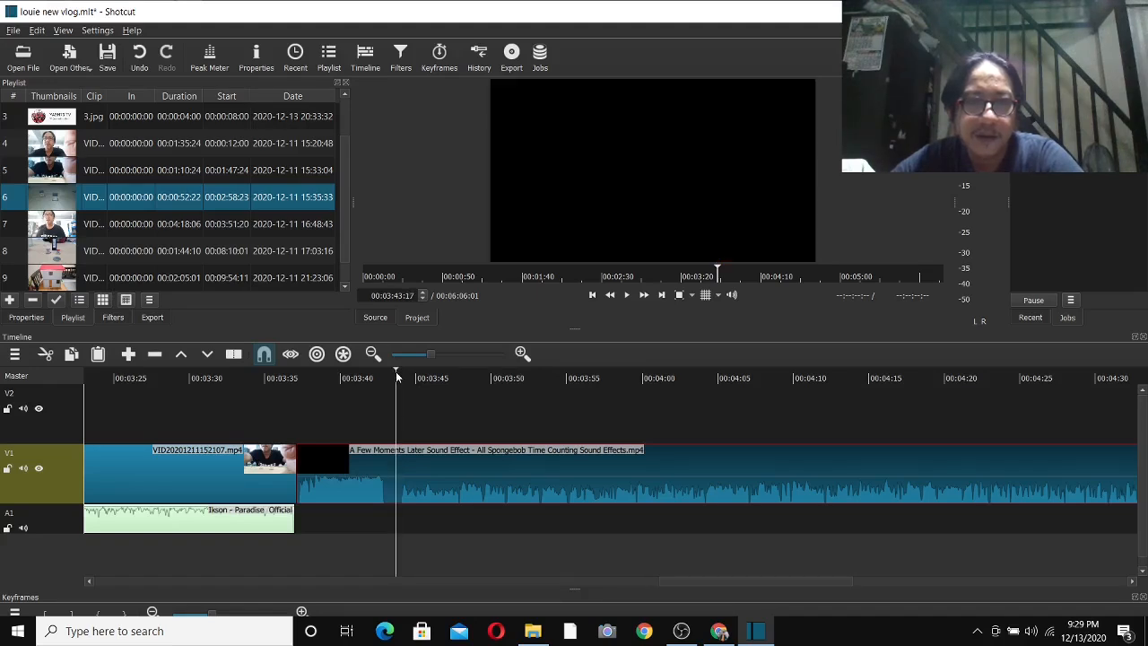
pyautogui.click(398, 378)
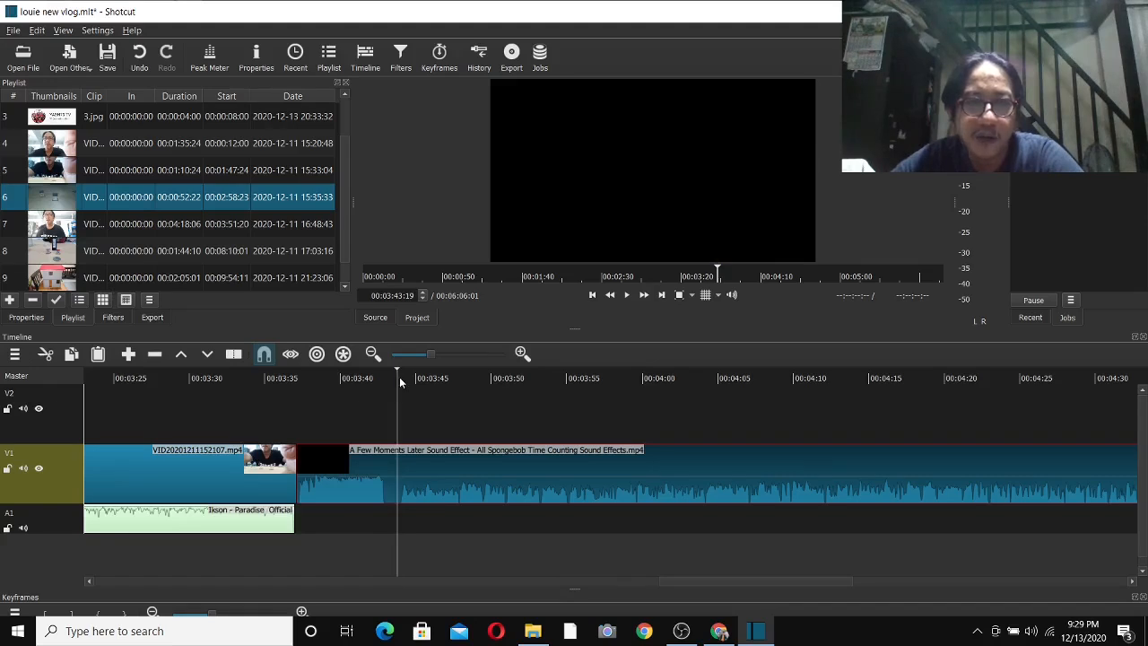
pyautogui.click(398, 374)
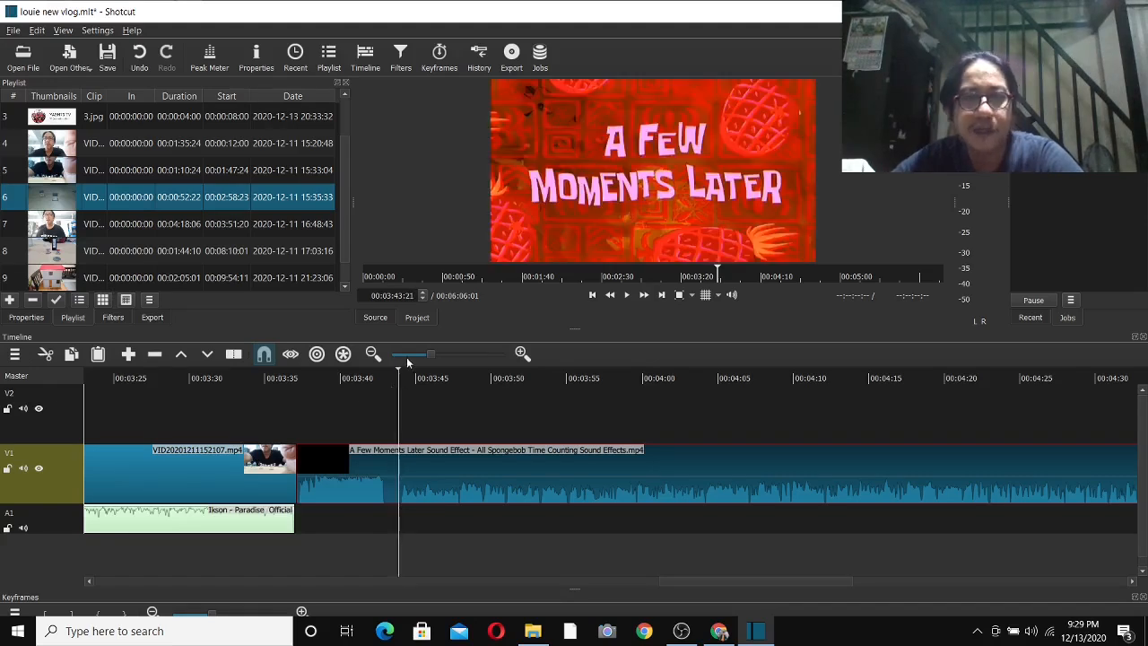
# - Split the sound-effect clip at the playhead and ripple-remove the intro part before the "A Few Moments Later" card
pyautogui.rightClick(373, 472)
pyautogui.click(407, 573)
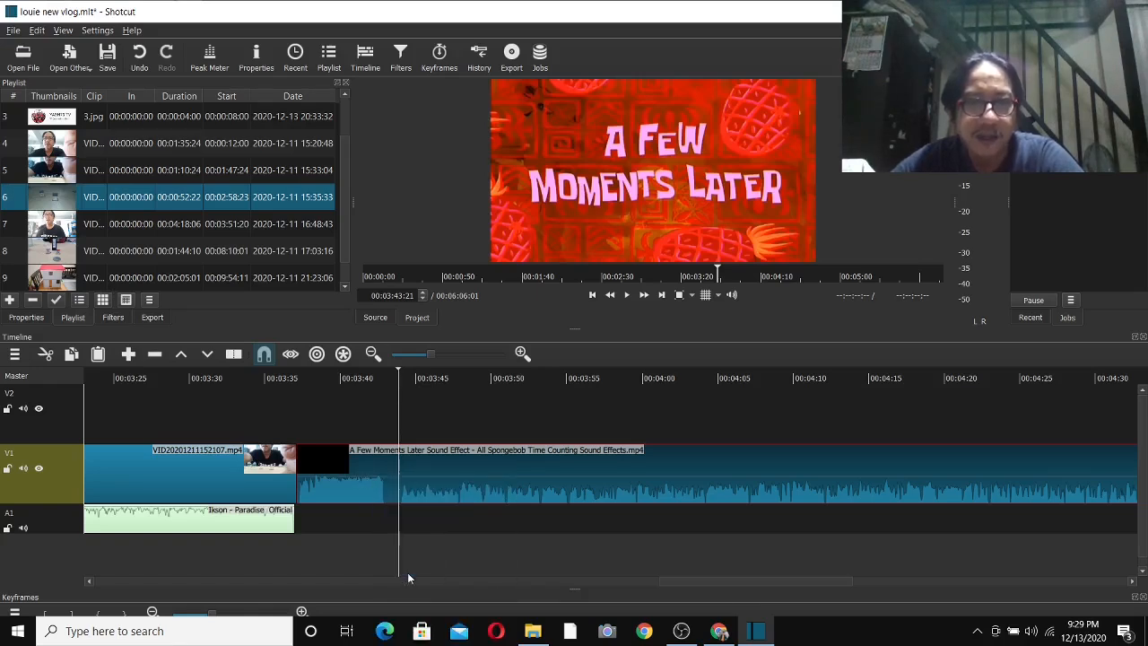
pyautogui.rightClick(355, 469)
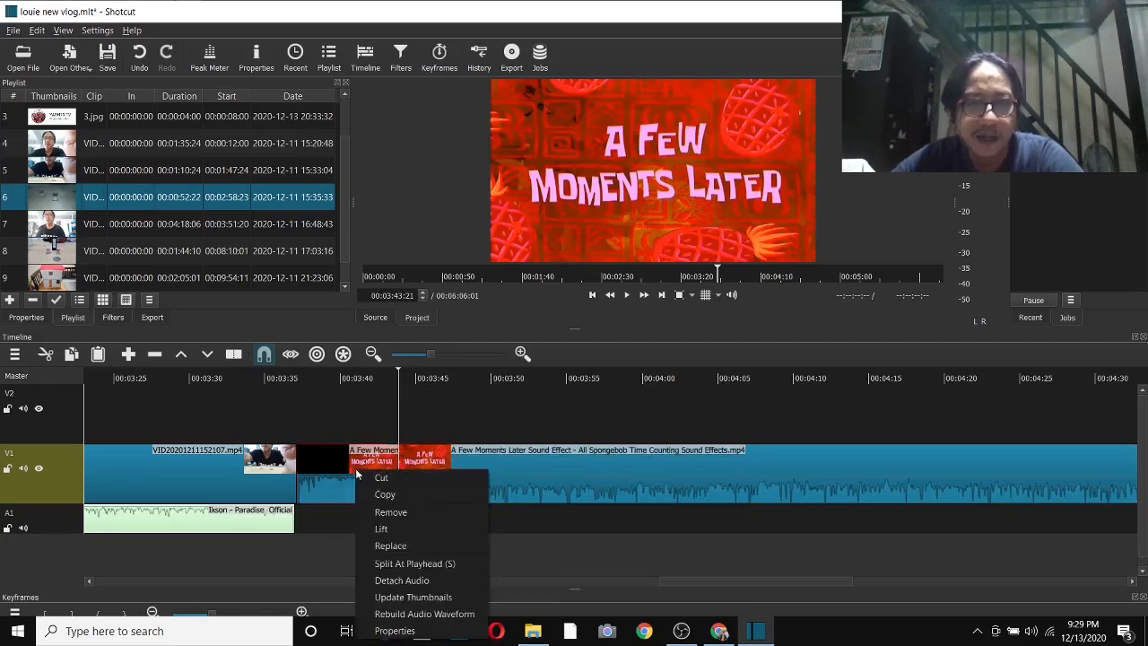
pyautogui.click(392, 513)
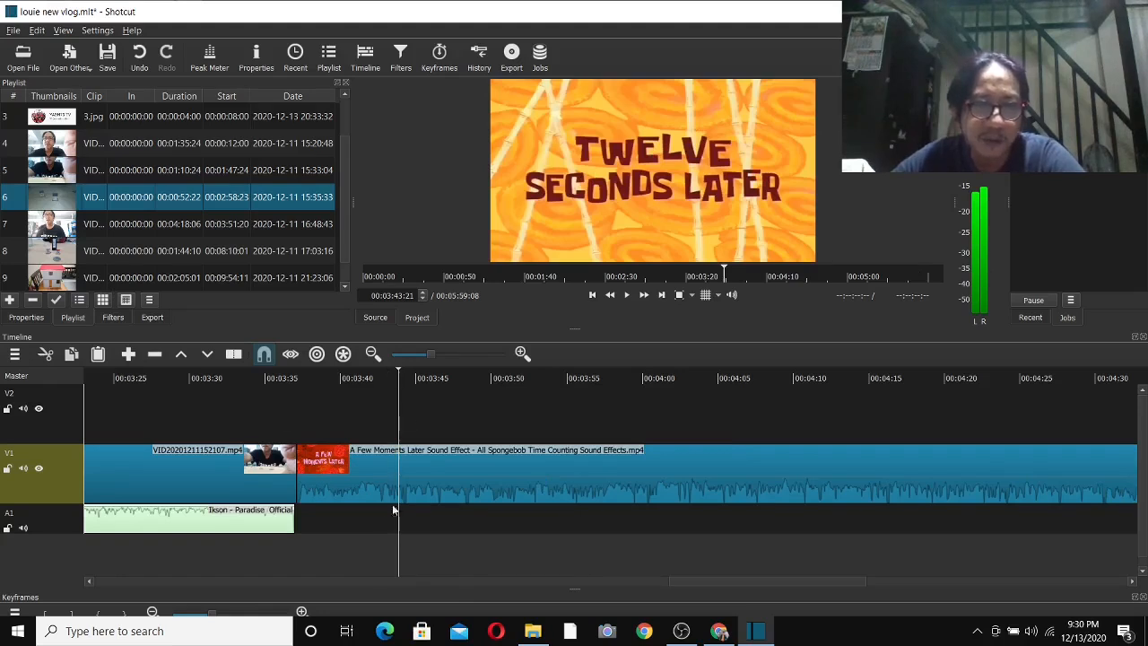
# - Play the "A Few Moments Later" card and set the playhead on its last frame before the next card, at 00:03:38:16
pyautogui.click(295, 377)
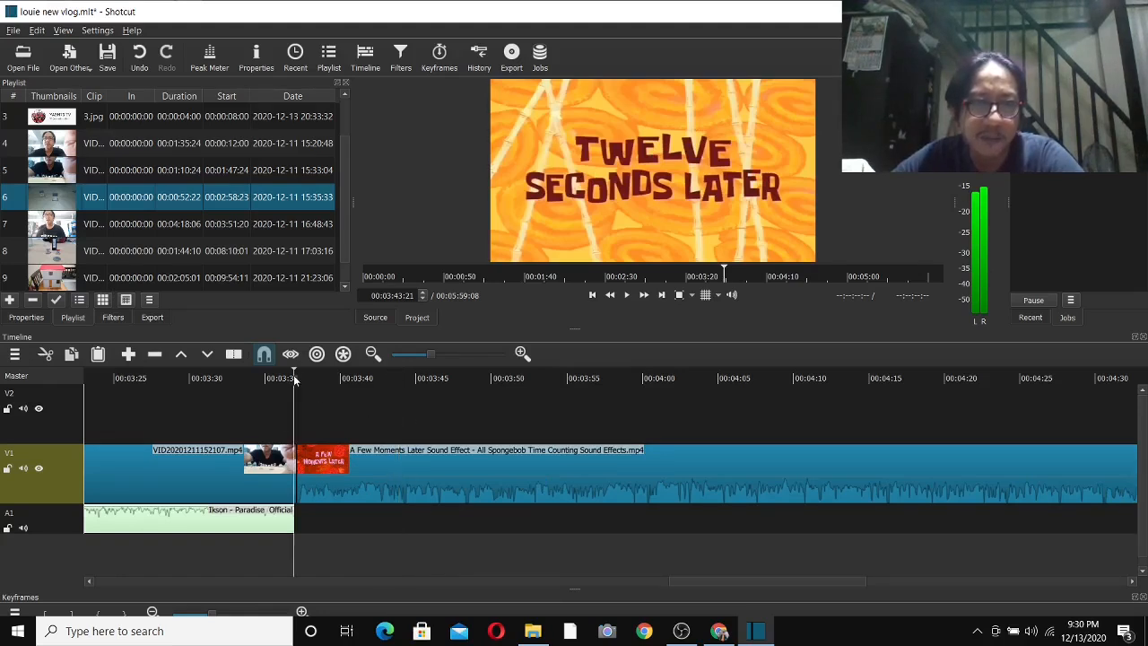
pyautogui.click(627, 296)
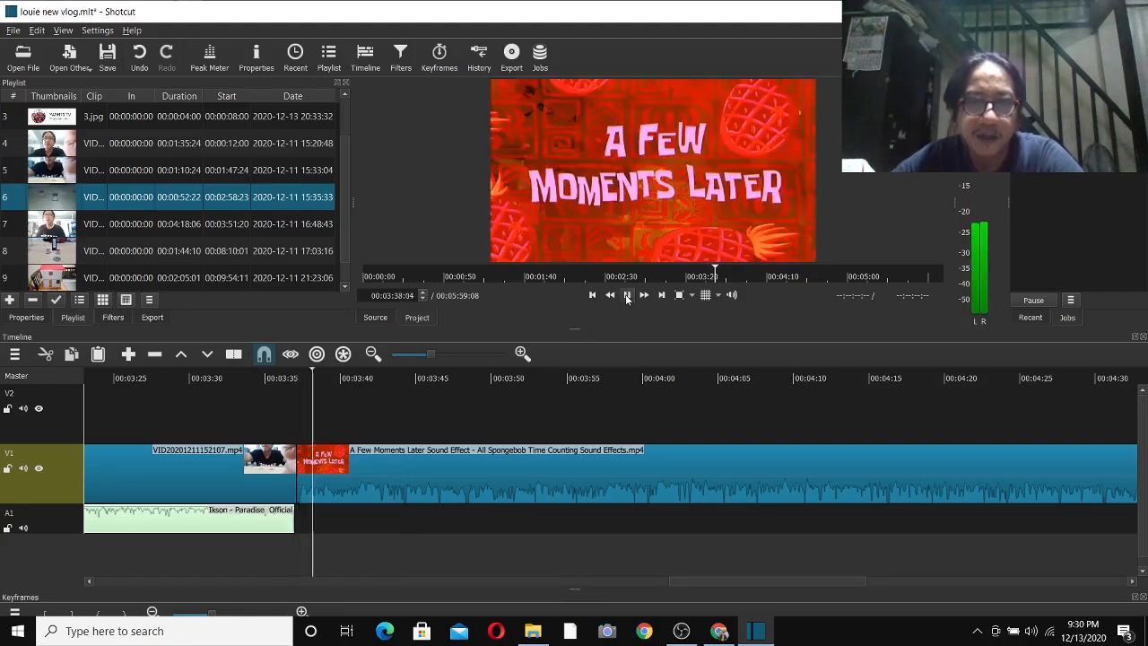
pyautogui.click(627, 296)
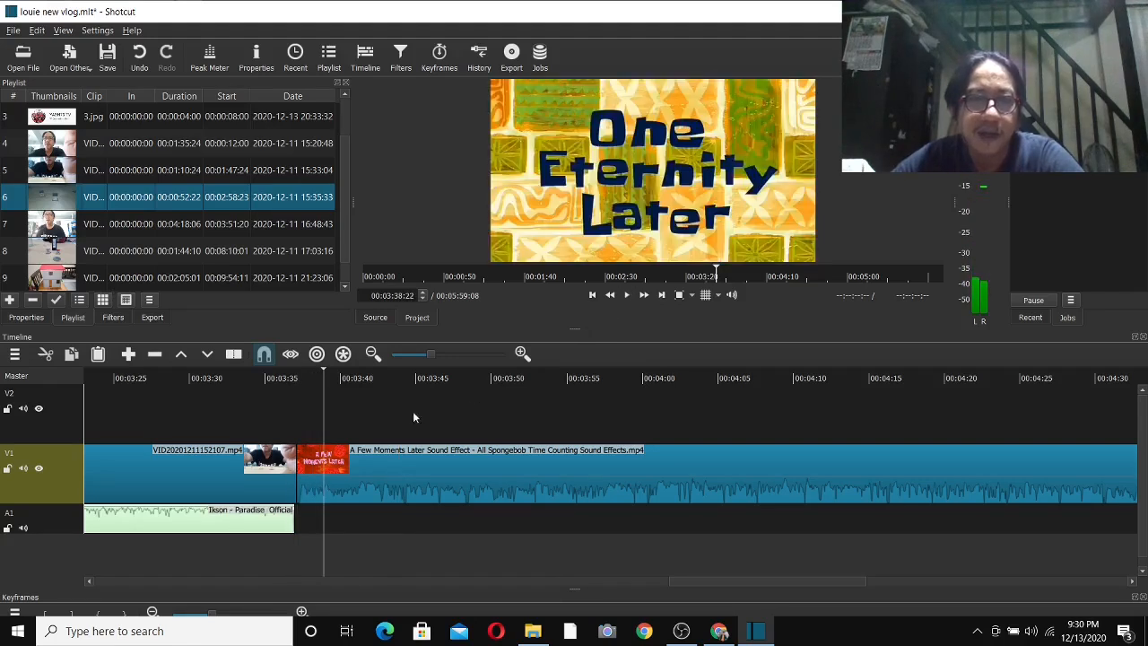
pyautogui.click(323, 378)
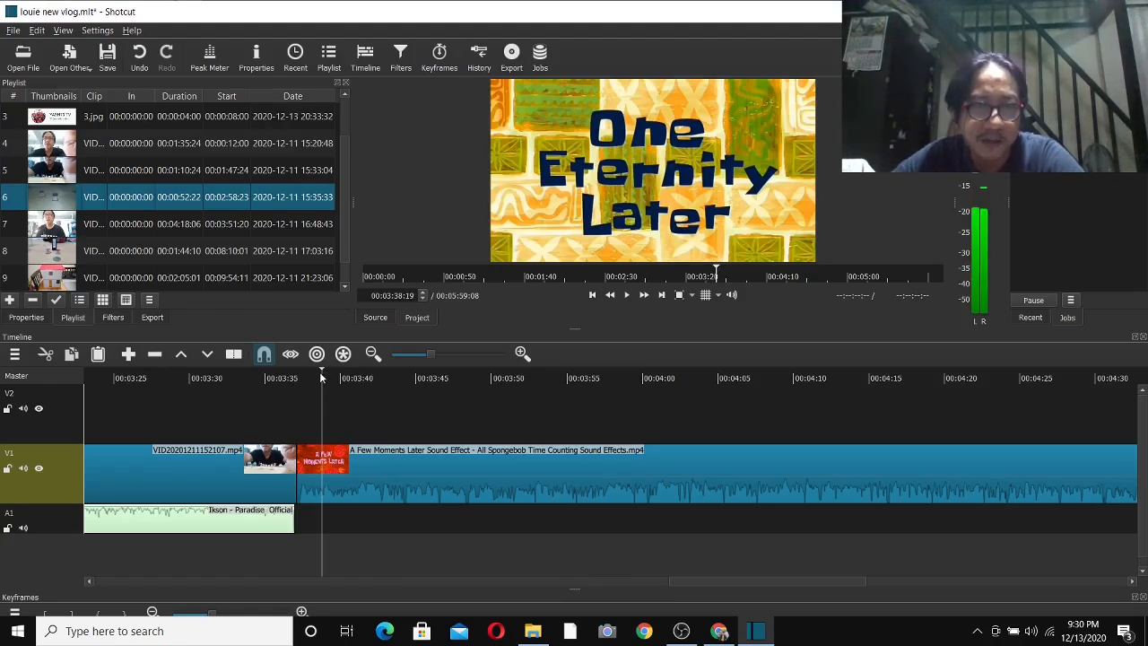
pyautogui.click(319, 377)
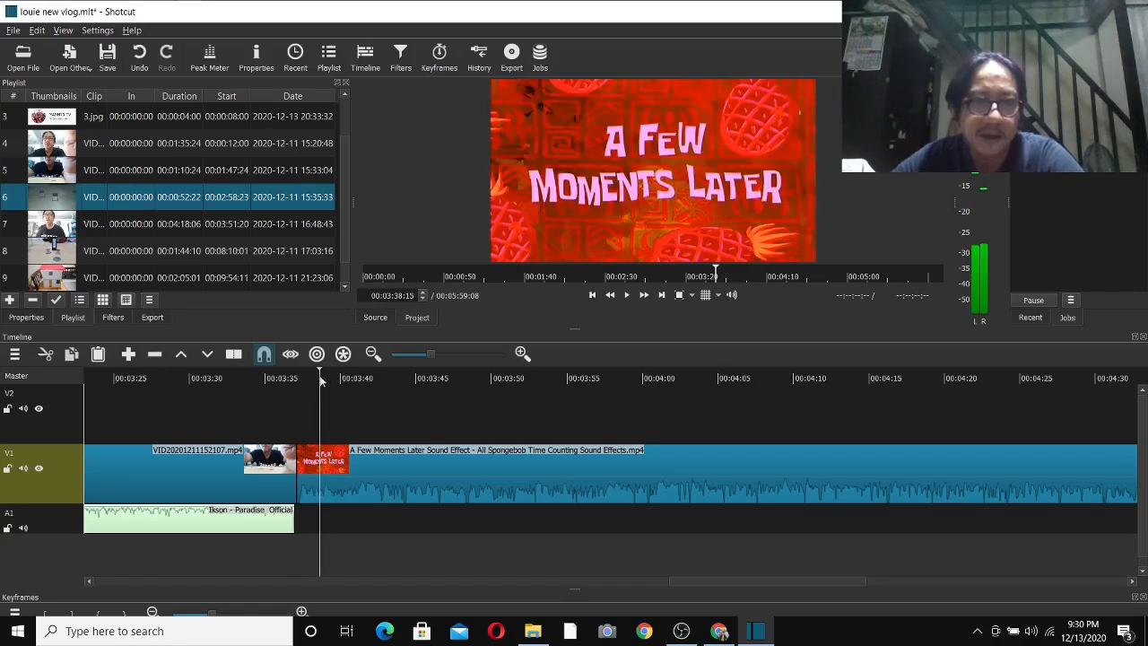
pyautogui.click(320, 377)
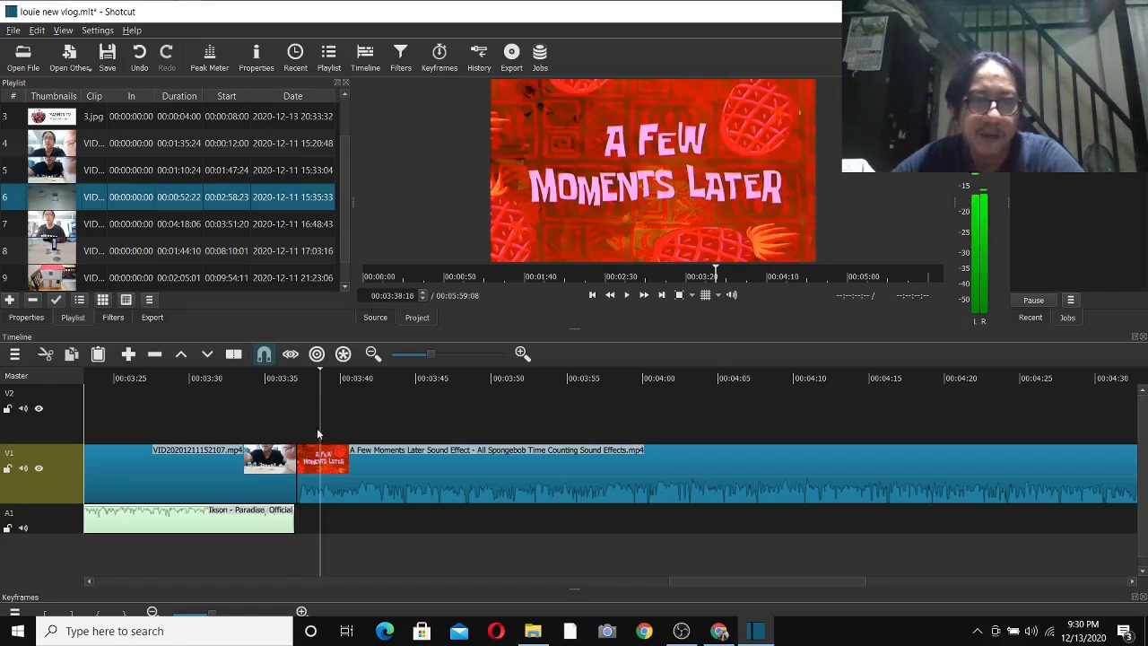
# - Split the sound-effect clip at the playhead, ripple-remove everything after the "A Few Moments Later" card, and play back the trimmed ending
pyautogui.rightClick(358, 478)
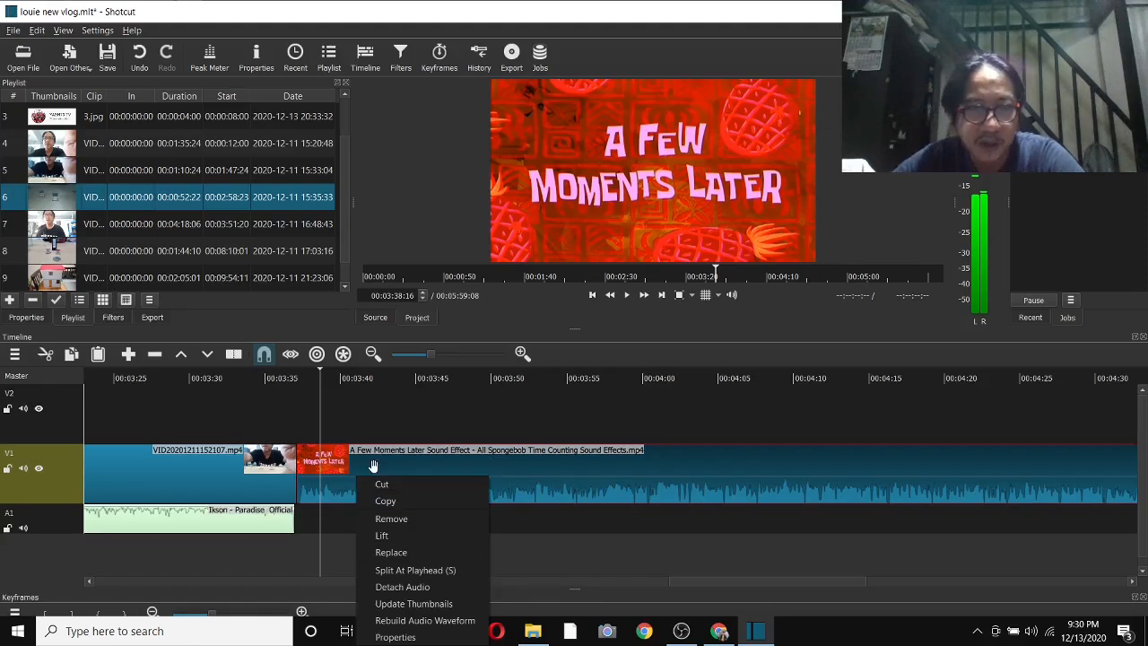
pyautogui.click(396, 572)
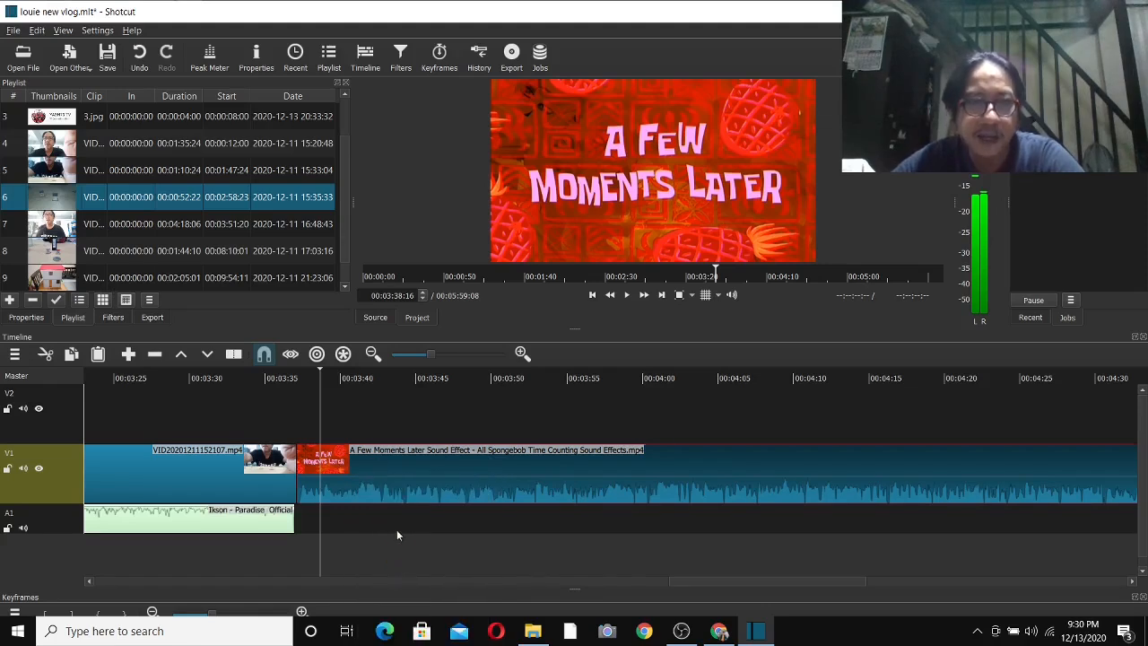
pyautogui.rightClick(371, 468)
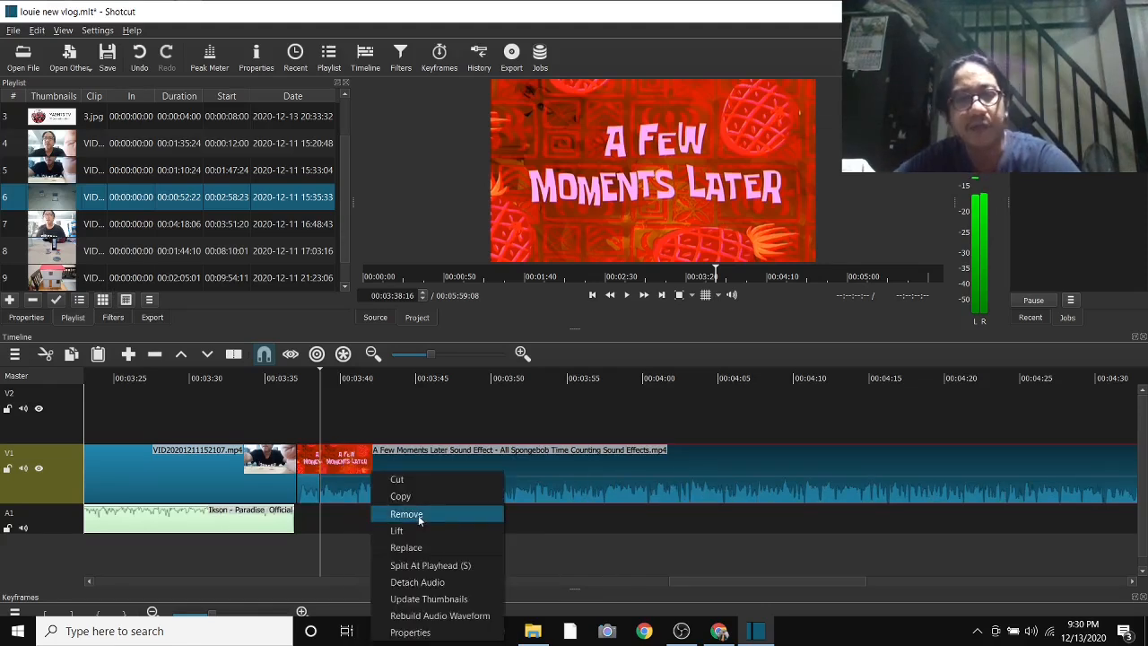
pyautogui.click(418, 515)
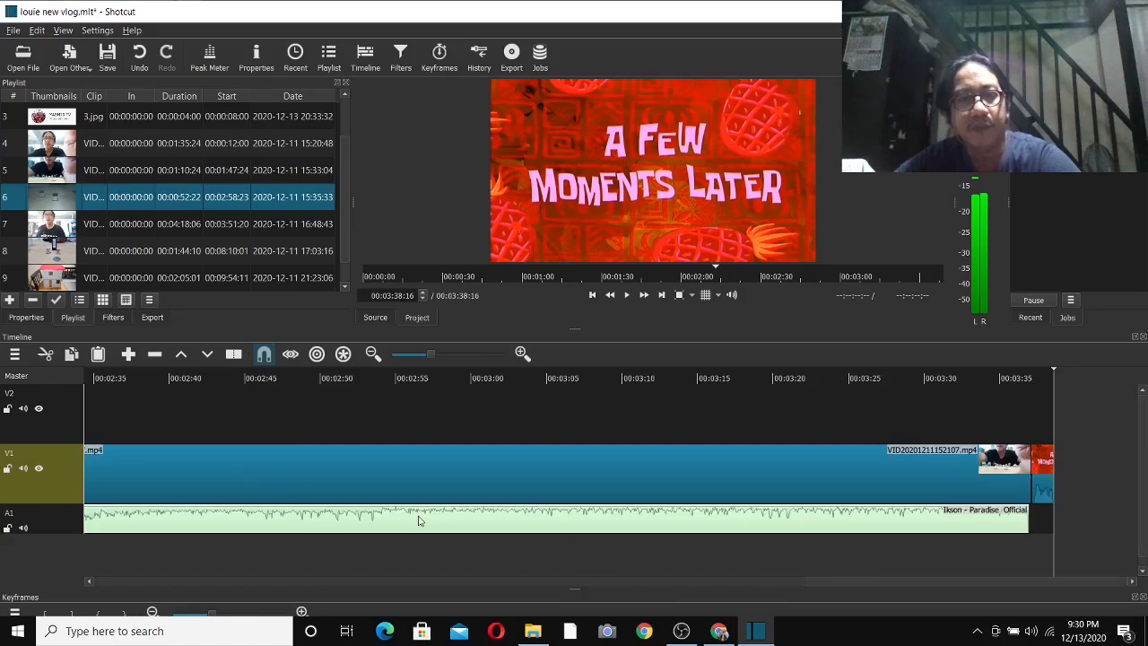
pyautogui.click(1021, 377)
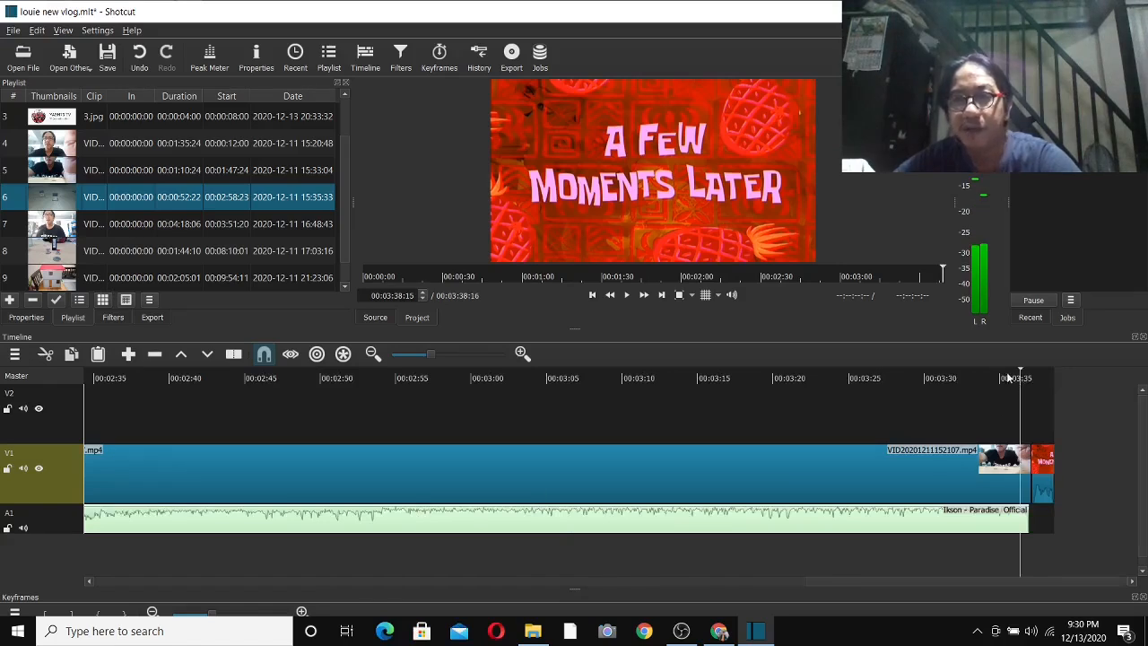
pyautogui.click(626, 299)
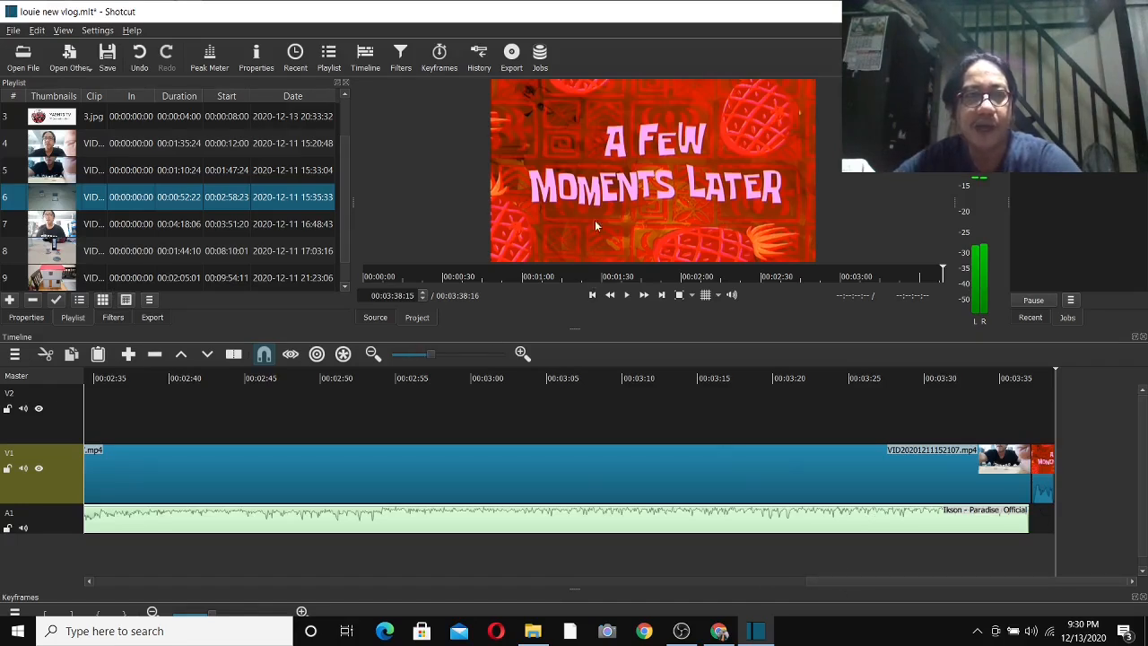
# - Append VID20201211153439.mp4 from the playlist to track V1 directly after the "A Few Moments Later" card and play back the transition
pyautogui.doubleClick(182, 196)
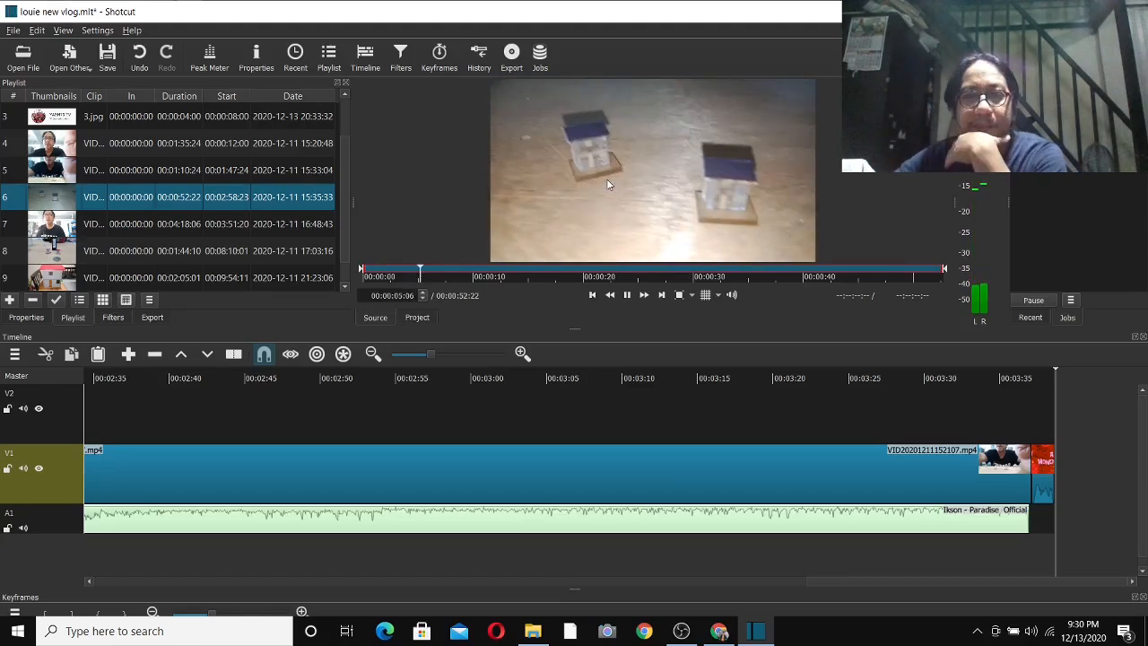
pyautogui.click(630, 295)
pyautogui.moveTo(578, 152); pyautogui.dragTo(1104, 475)
pyautogui.moveTo(863, 582); pyautogui.dragTo(985, 583)
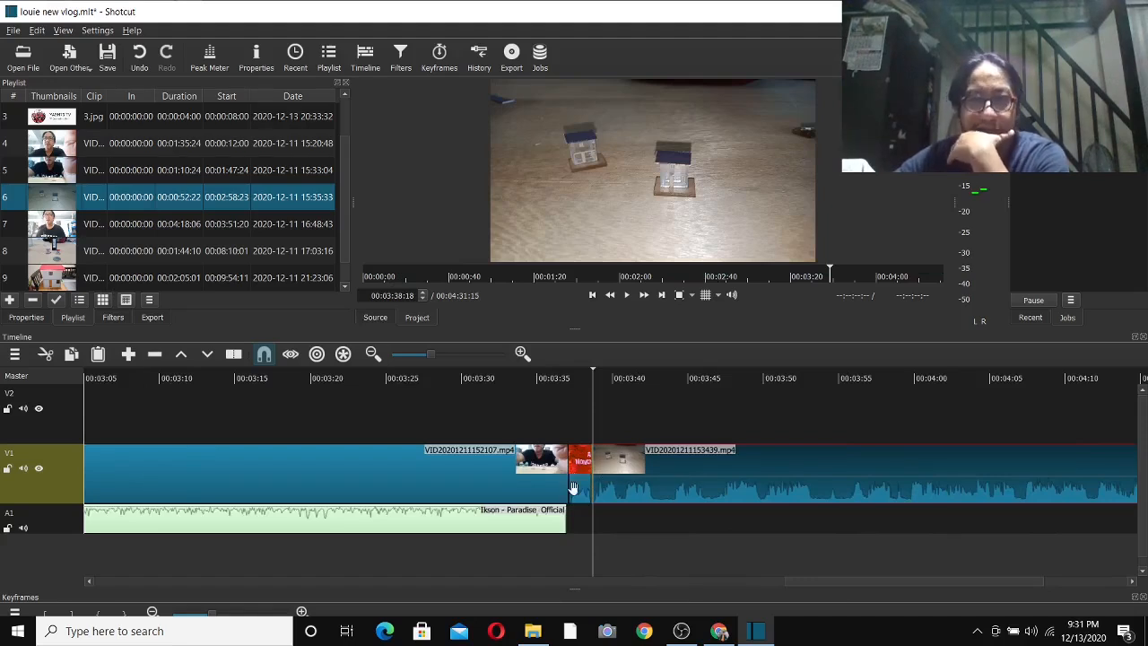
pyautogui.click(531, 377)
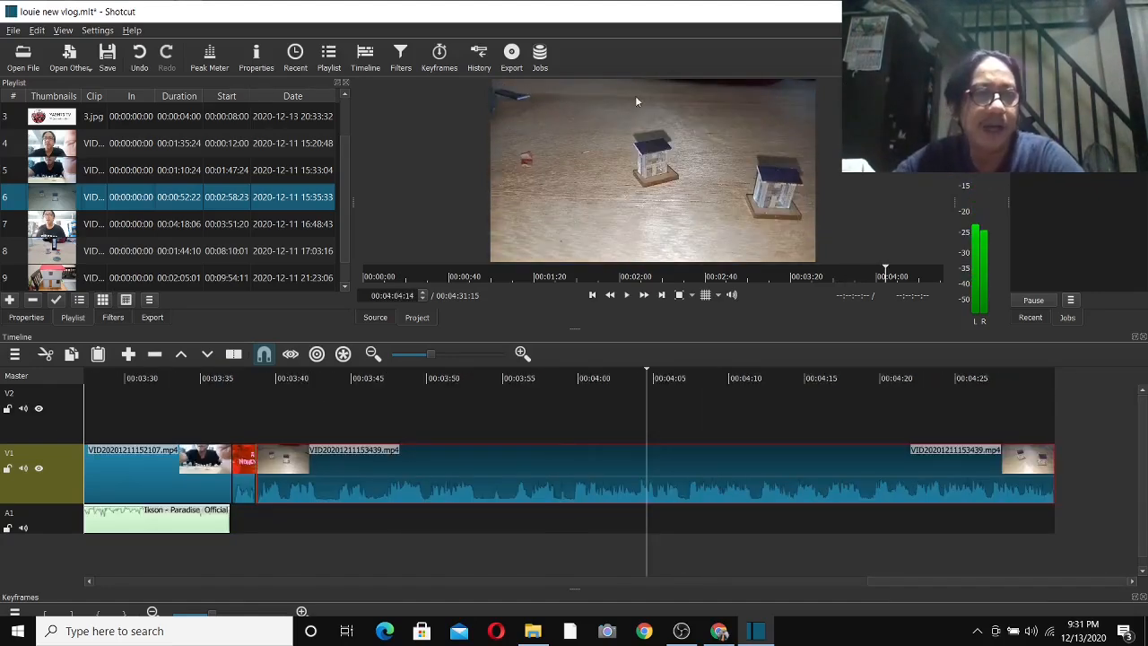
# - Copy the "A Few Moments Later" card and paste it on V1 after VID20201211153439.mp4, playing back the new transition
pyautogui.click(99, 230)
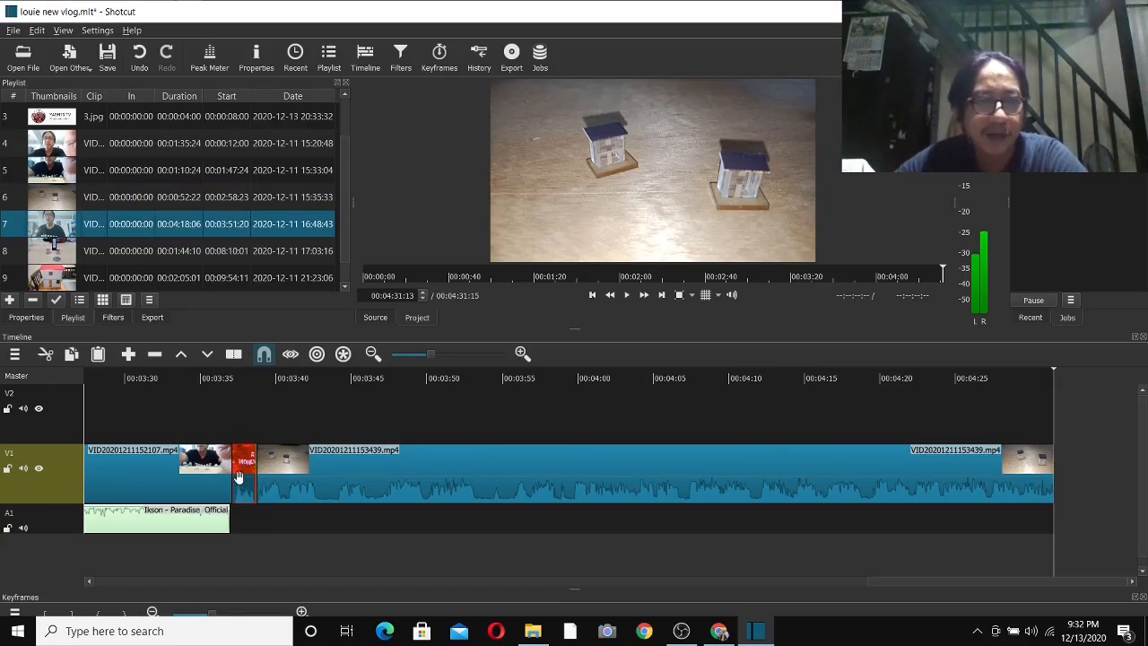
pyautogui.rightClick(243, 478)
pyautogui.click(269, 501)
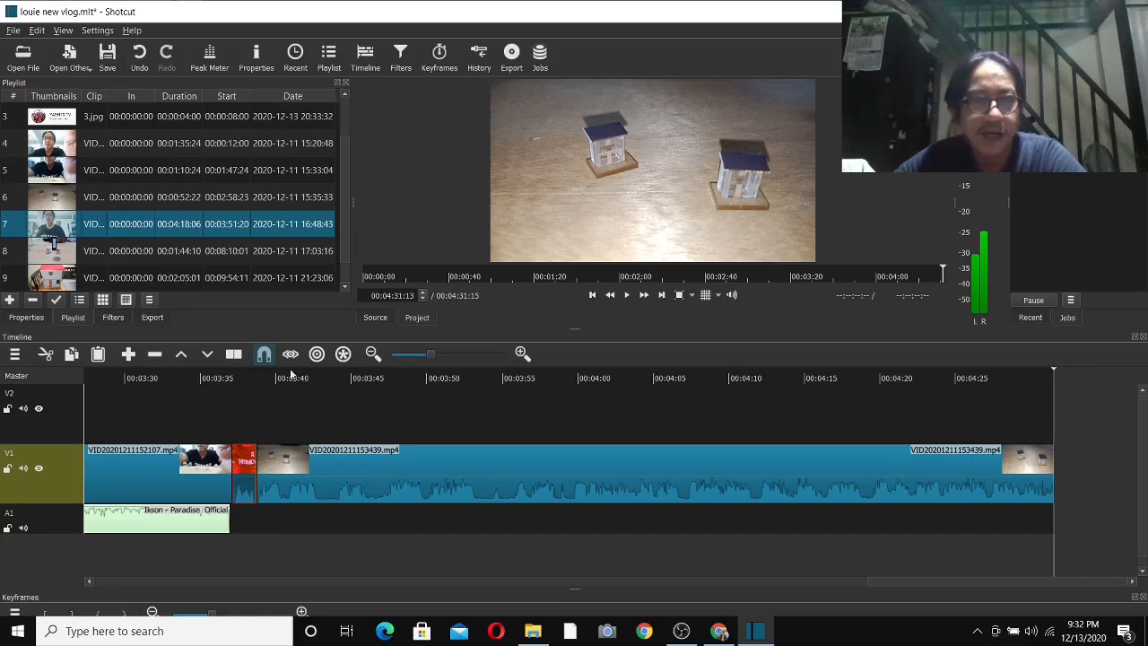
pyautogui.click(99, 355)
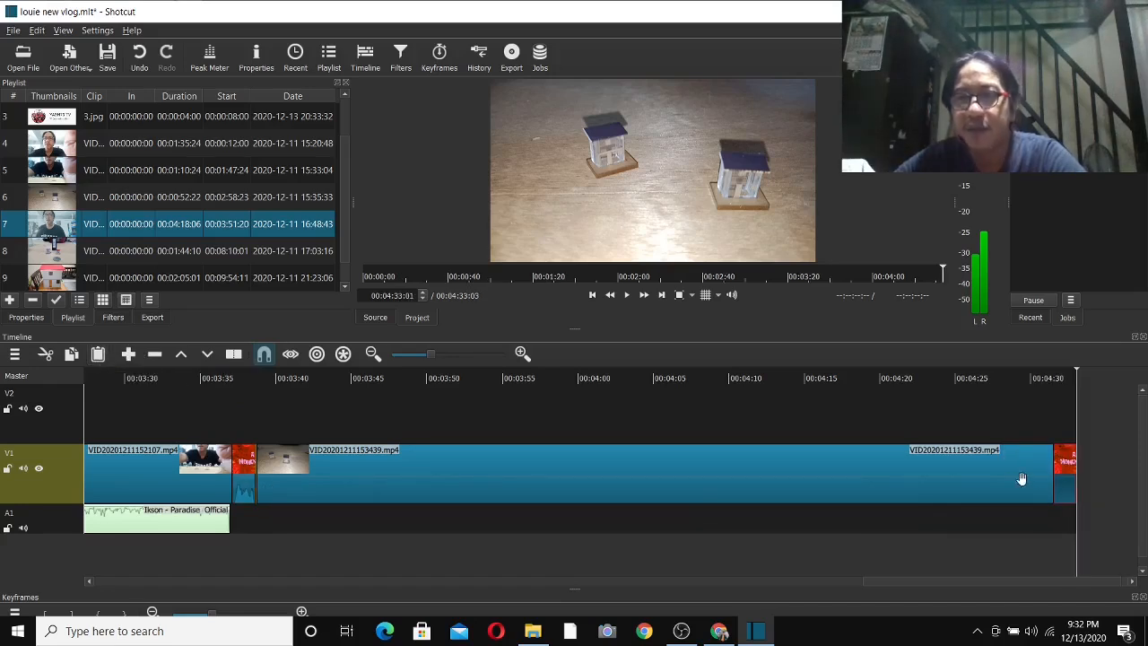
pyautogui.click(1010, 376)
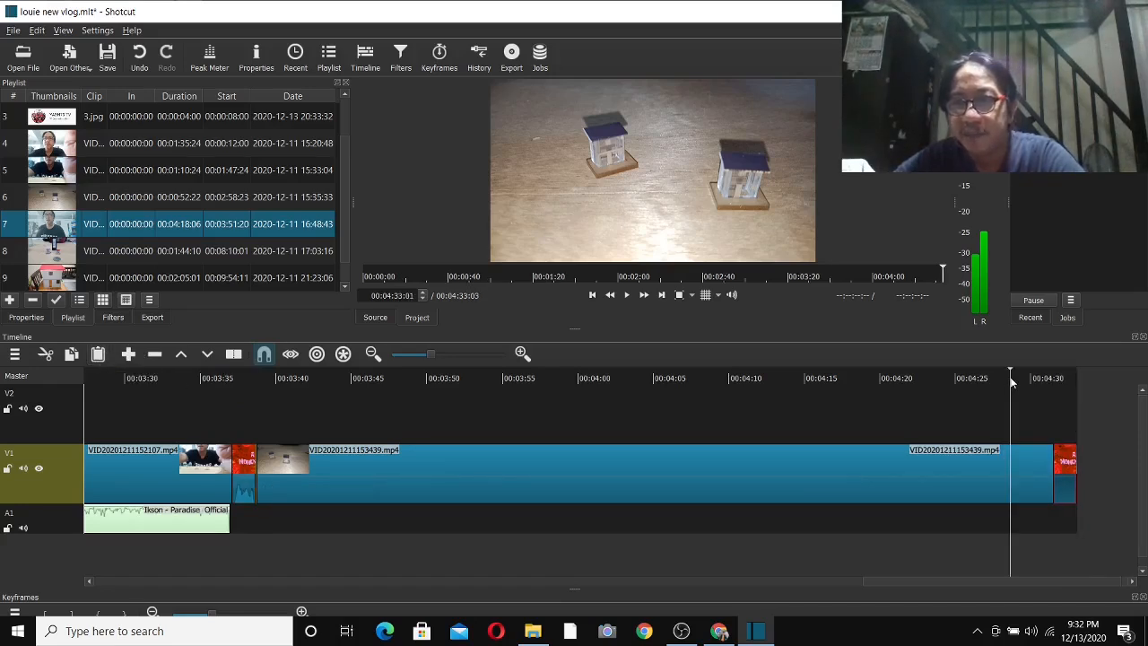
pyautogui.click(627, 295)
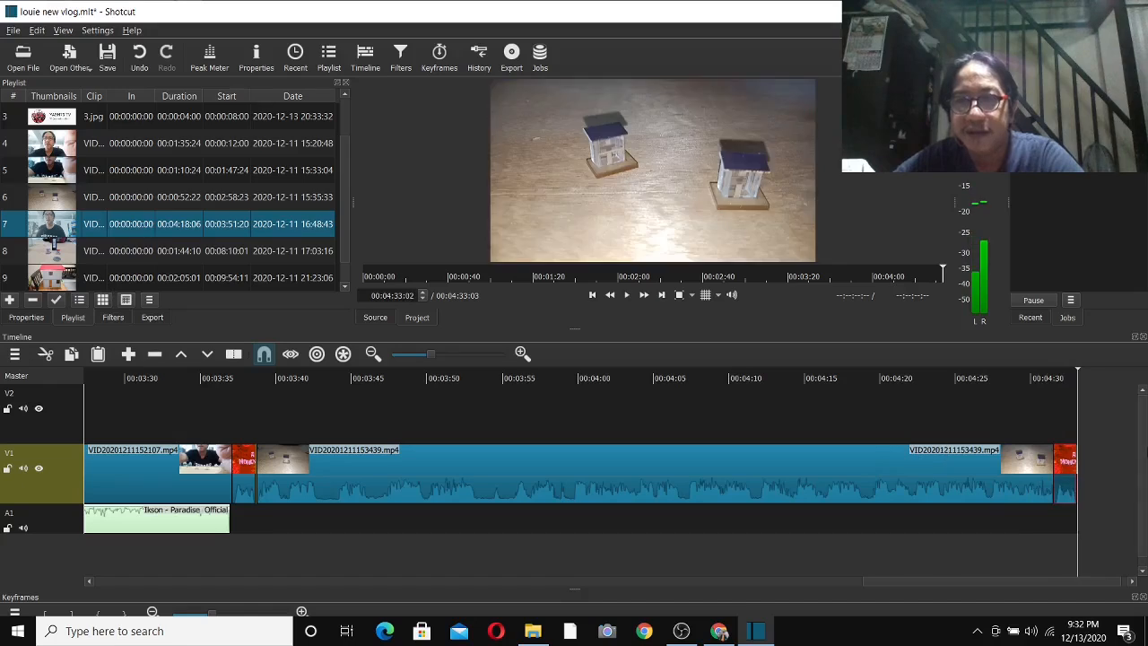
# - Open playlist clip 7, VID20201211164423.mp4, and append it to track V1 after the second "A Few Moments Later" card
pyautogui.doubleClick(135, 222)
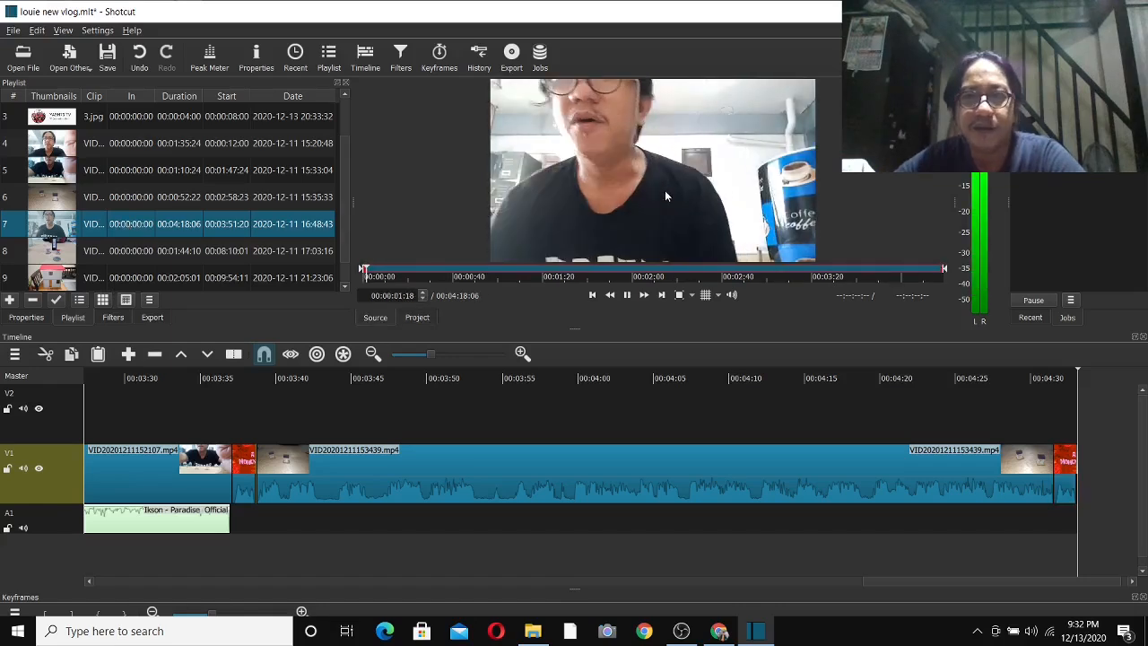
pyautogui.click(626, 294)
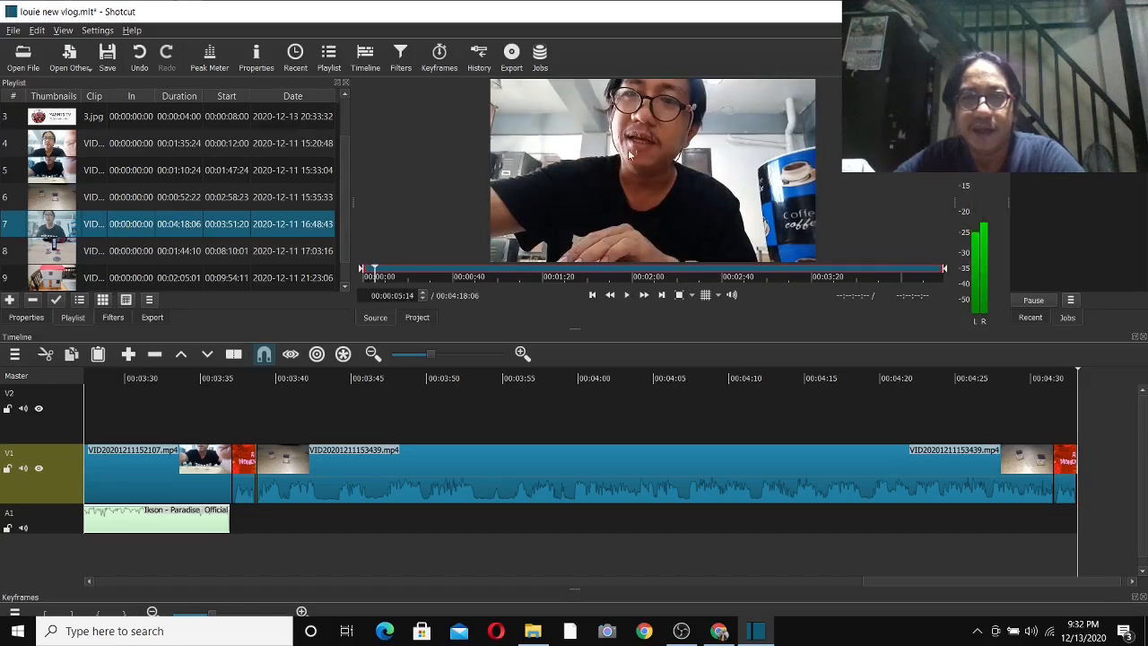
pyautogui.moveTo(626, 151); pyautogui.dragTo(1095, 478)
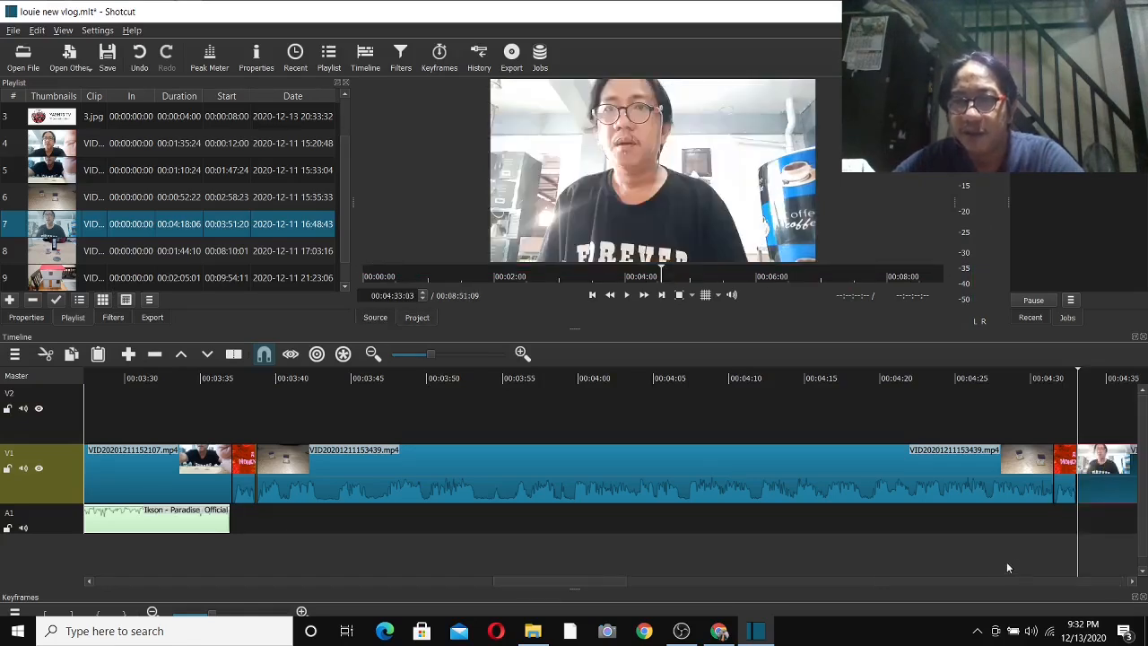
# - Play from just before the second card into VID20201211164423.mp4 and review its footage up to 00:05:35:02
pyautogui.moveTo(592, 579); pyautogui.dragTo(691, 580)
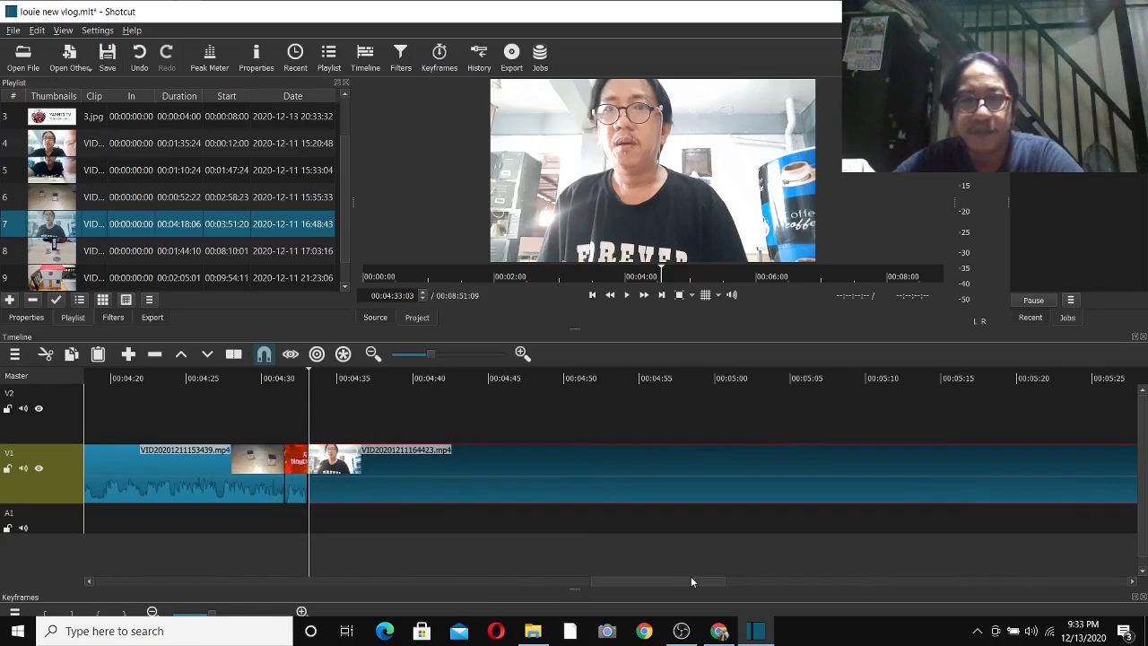
pyautogui.click(262, 379)
pyautogui.click(623, 296)
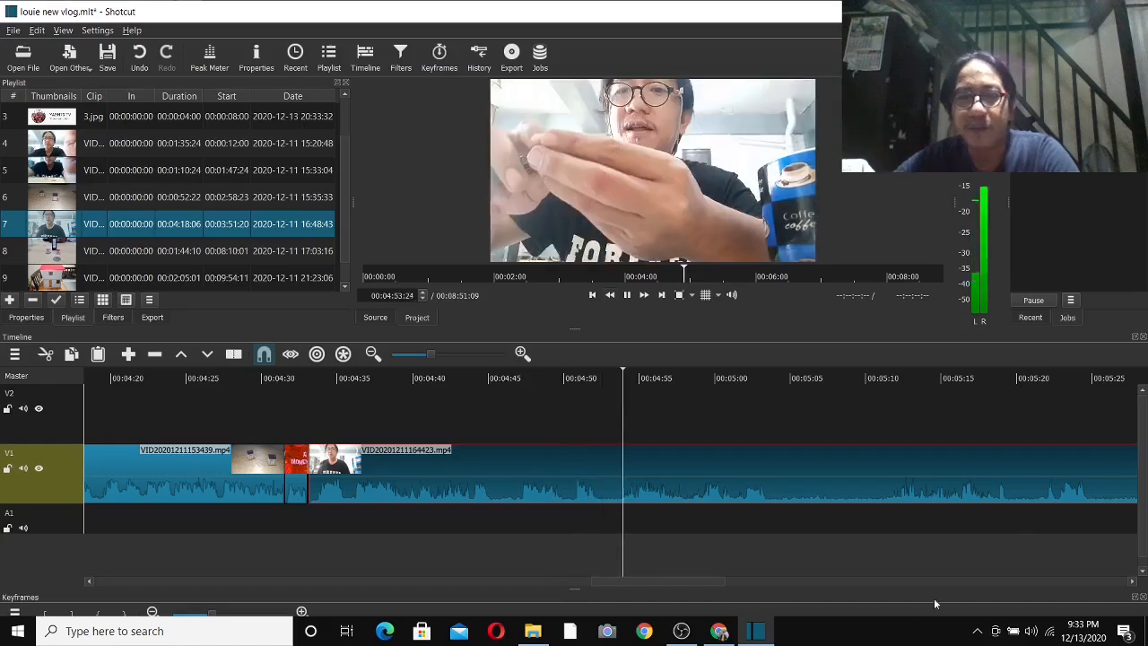
pyautogui.moveTo(705, 581); pyautogui.dragTo(758, 580)
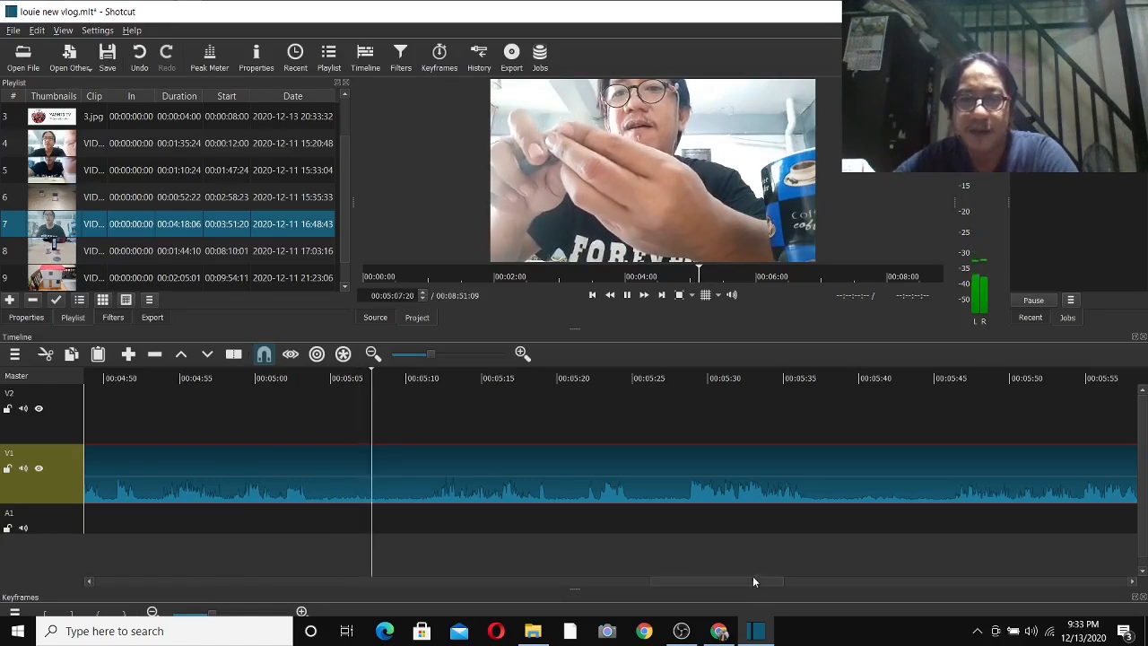
pyautogui.moveTo(751, 581); pyautogui.dragTo(790, 584)
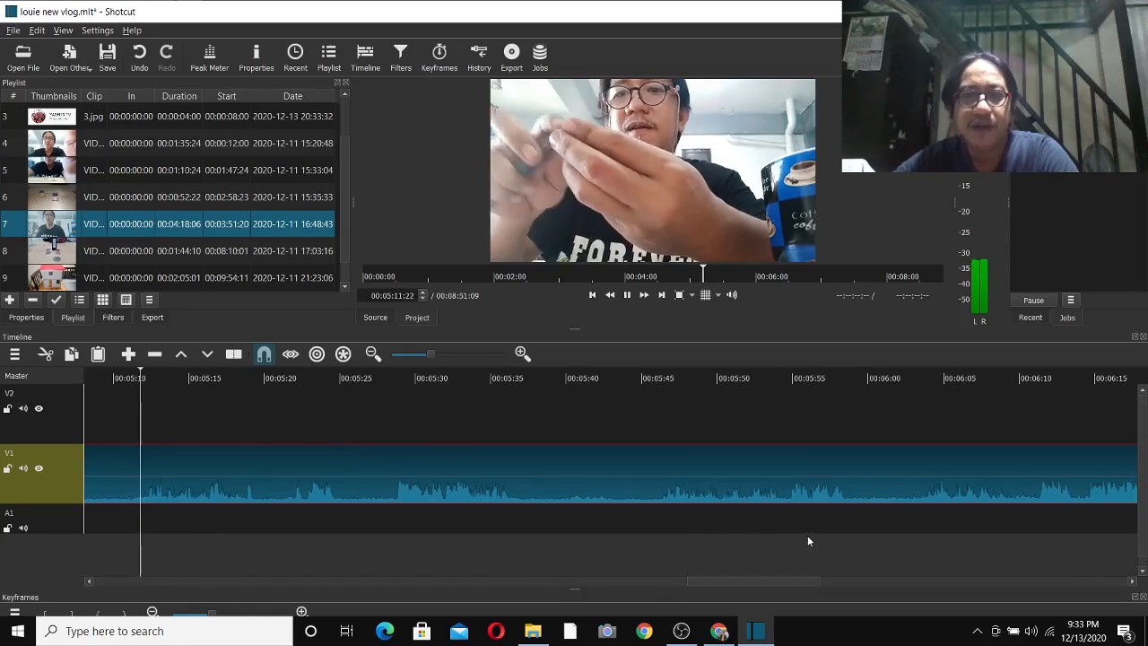
pyautogui.click(528, 377)
pyautogui.click(499, 376)
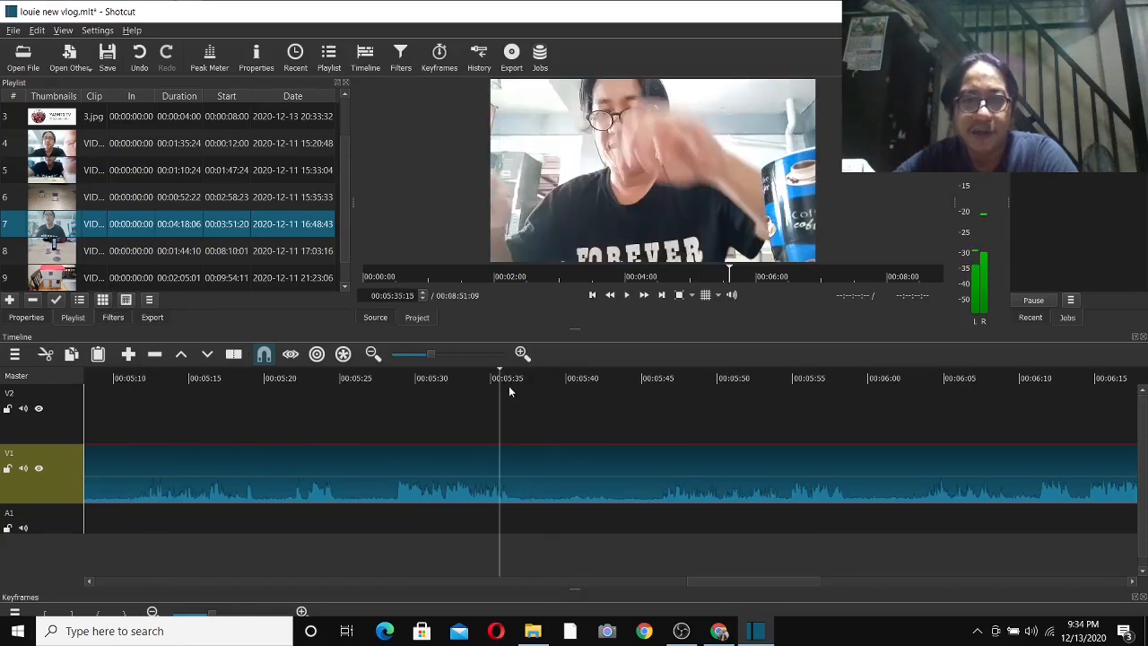
pyautogui.moveTo(499, 375); pyautogui.dragTo(492, 378)
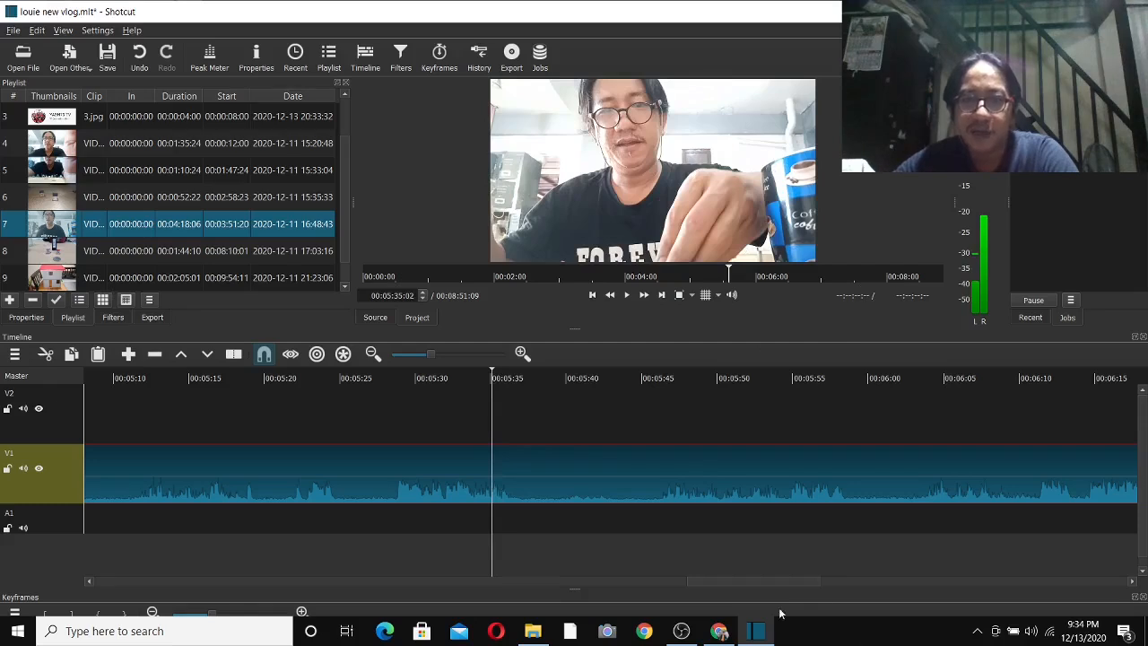
# - Review the end of VID20201211164423.mp4 and locate the moment where the small piece is held up, at 00:08:41:19
pyautogui.moveTo(770, 582); pyautogui.dragTo(1064, 577)
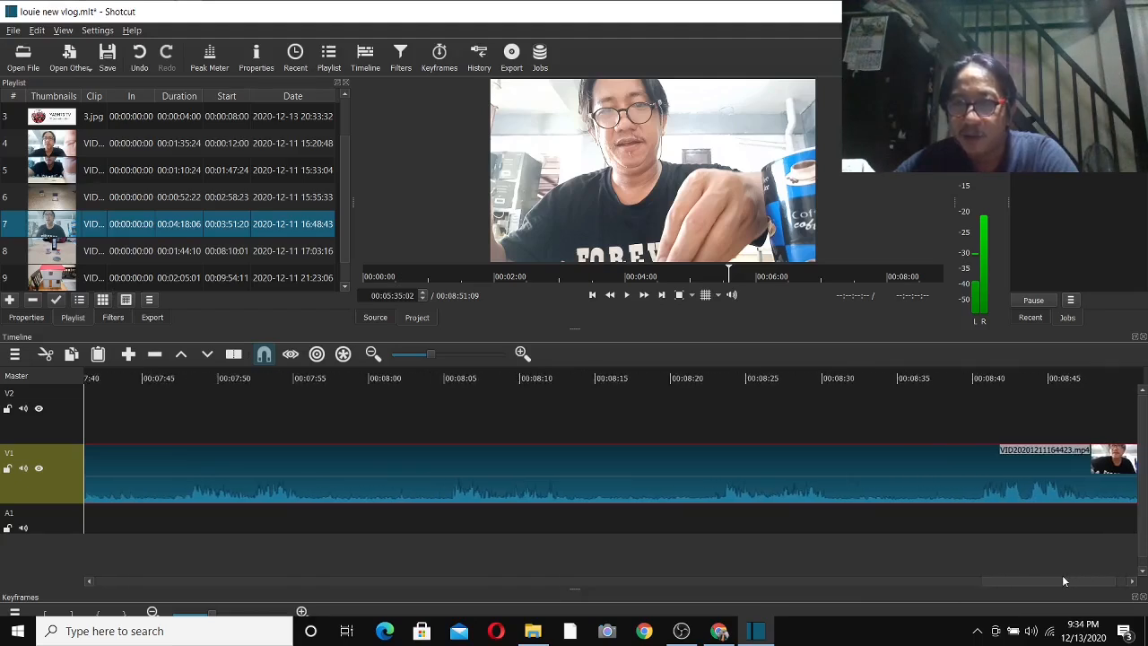
pyautogui.click(940, 381)
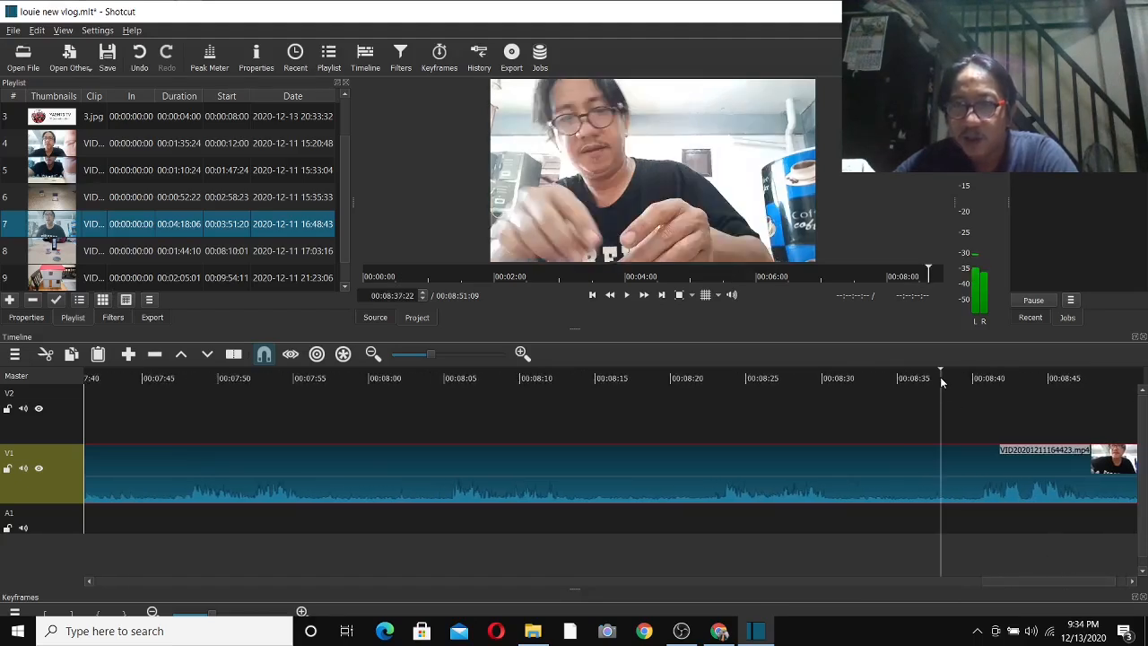
pyautogui.click(970, 378)
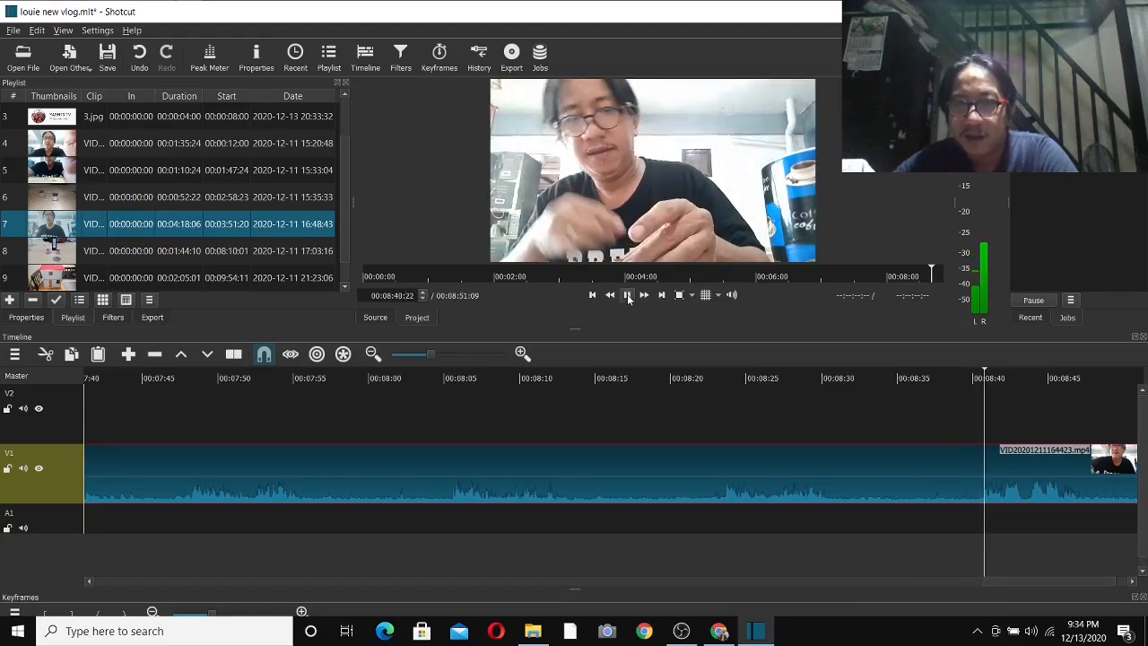
pyautogui.click(628, 295)
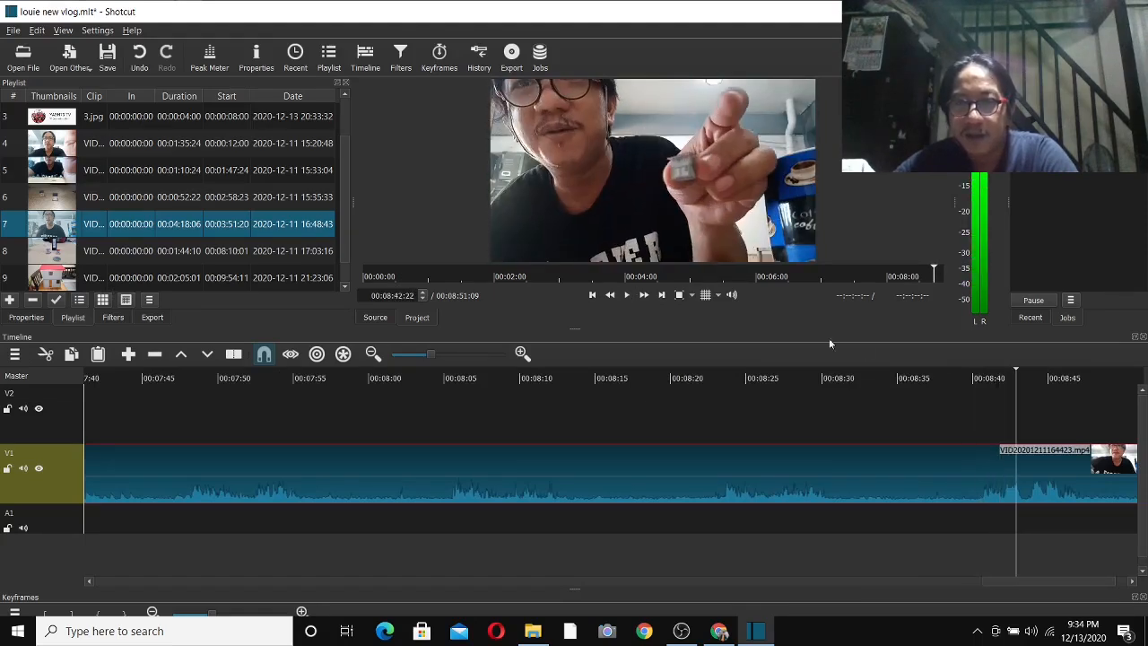
pyautogui.click(1000, 379)
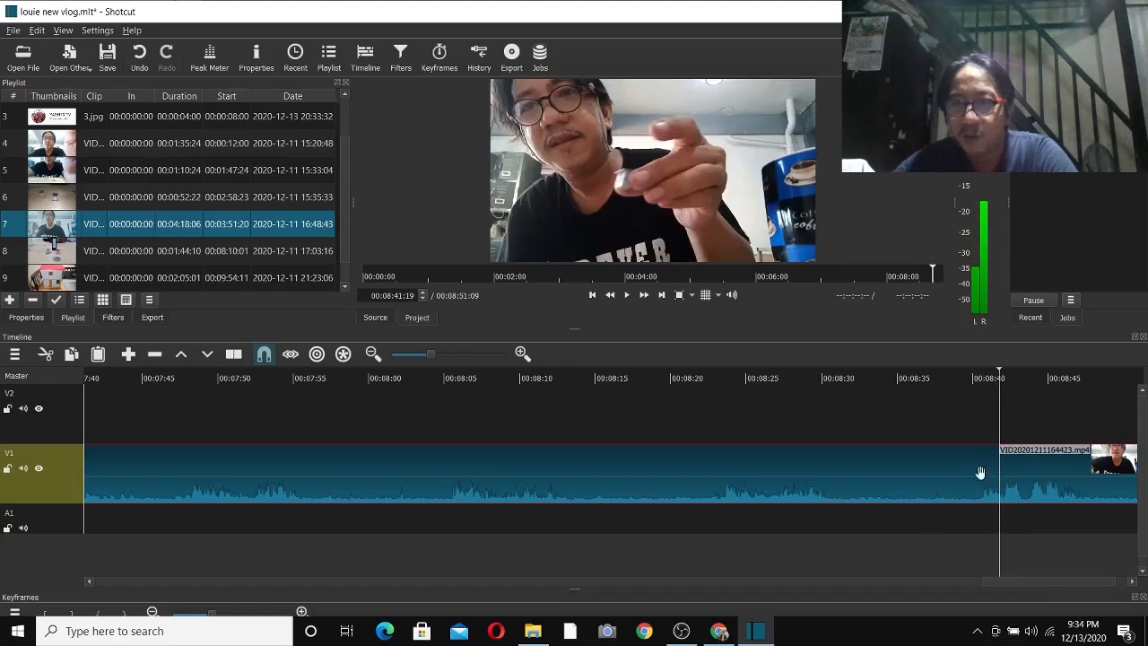
pyautogui.moveTo(1018, 580); pyautogui.dragTo(635, 523)
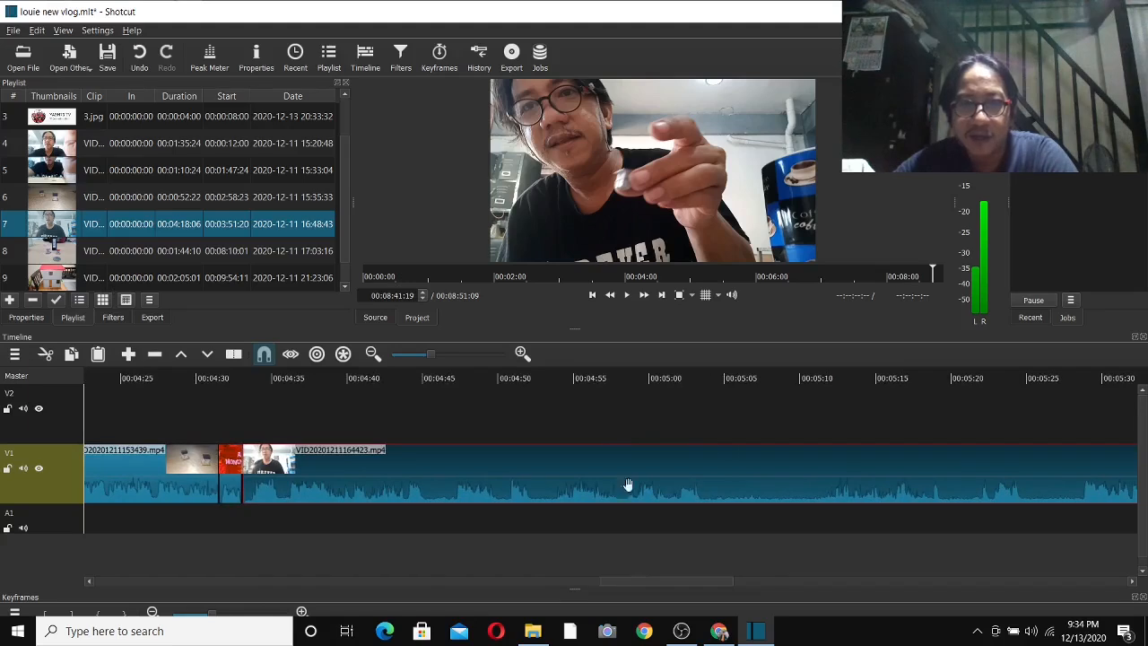
# - Split VID20201211164423.mp4 on track V1 at 00:05:04:01, where the small piece is being worked on
pyautogui.click(710, 378)
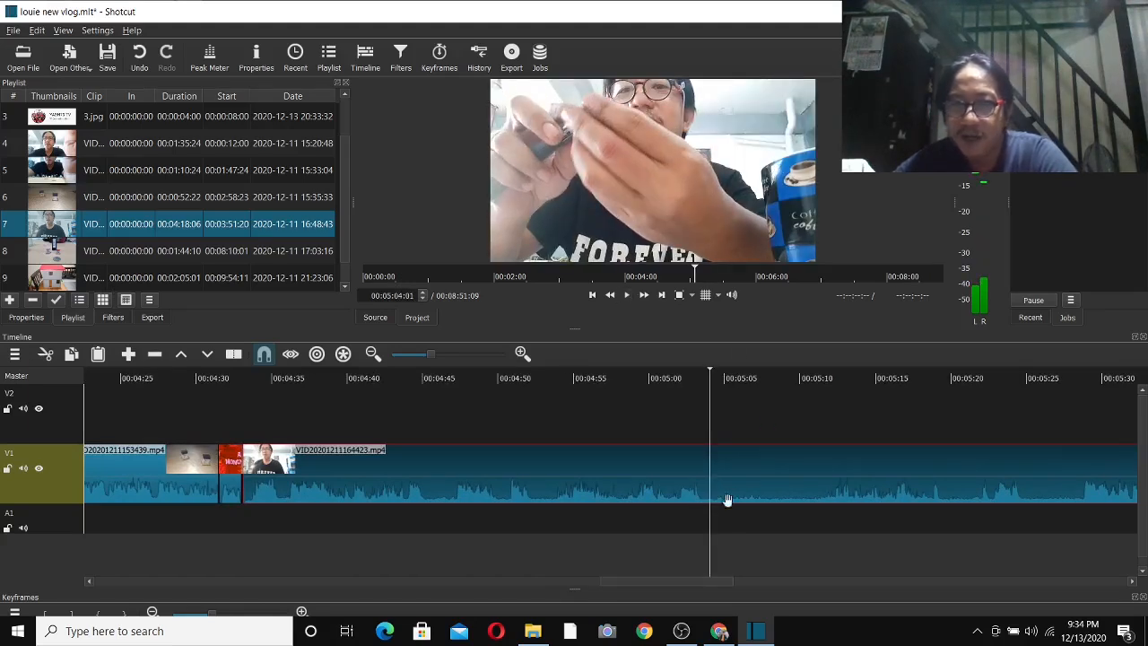
pyautogui.rightClick(748, 461)
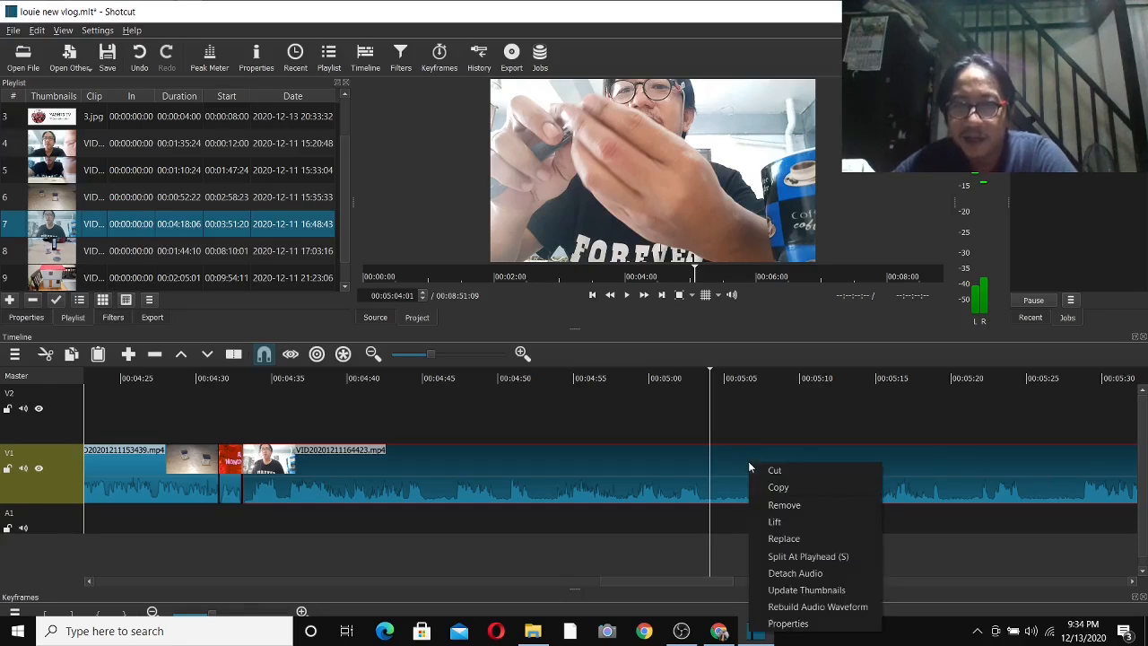
pyautogui.click(803, 556)
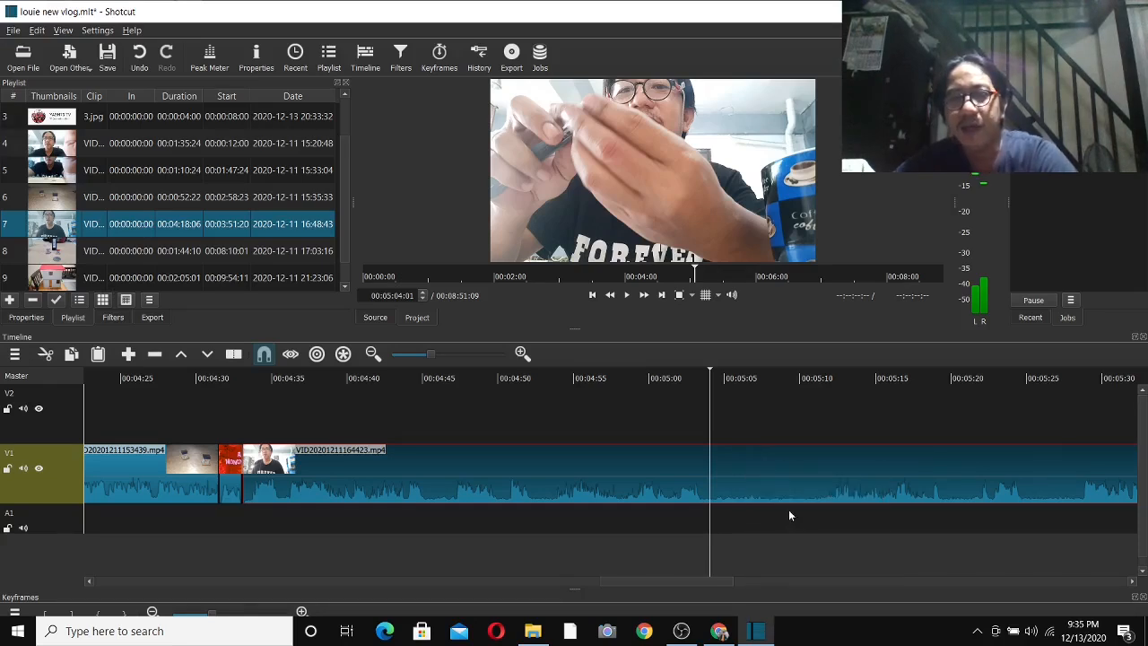
# - Find the moment near the end of VID20201211164423.mp4 where the piece is held up and split the clip at 00:08:41:08
pyautogui.moveTo(695, 580); pyautogui.dragTo(990, 576)
pyautogui.scroll(-3, 1077, 566)
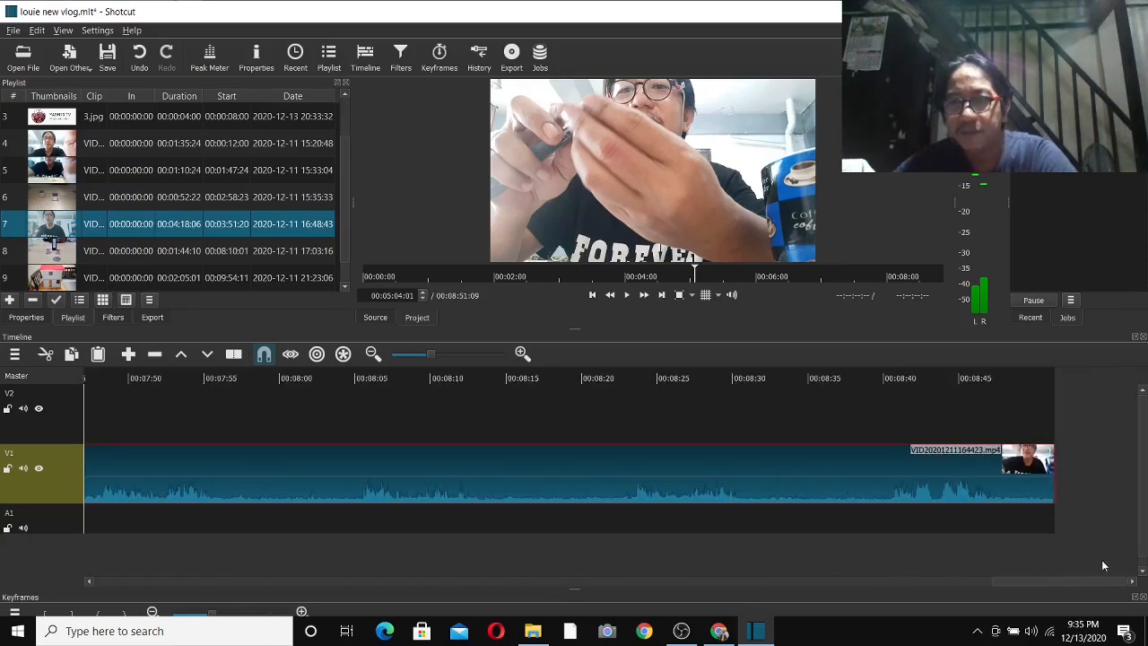
pyautogui.click(887, 375)
pyautogui.click(892, 376)
pyautogui.click(626, 295)
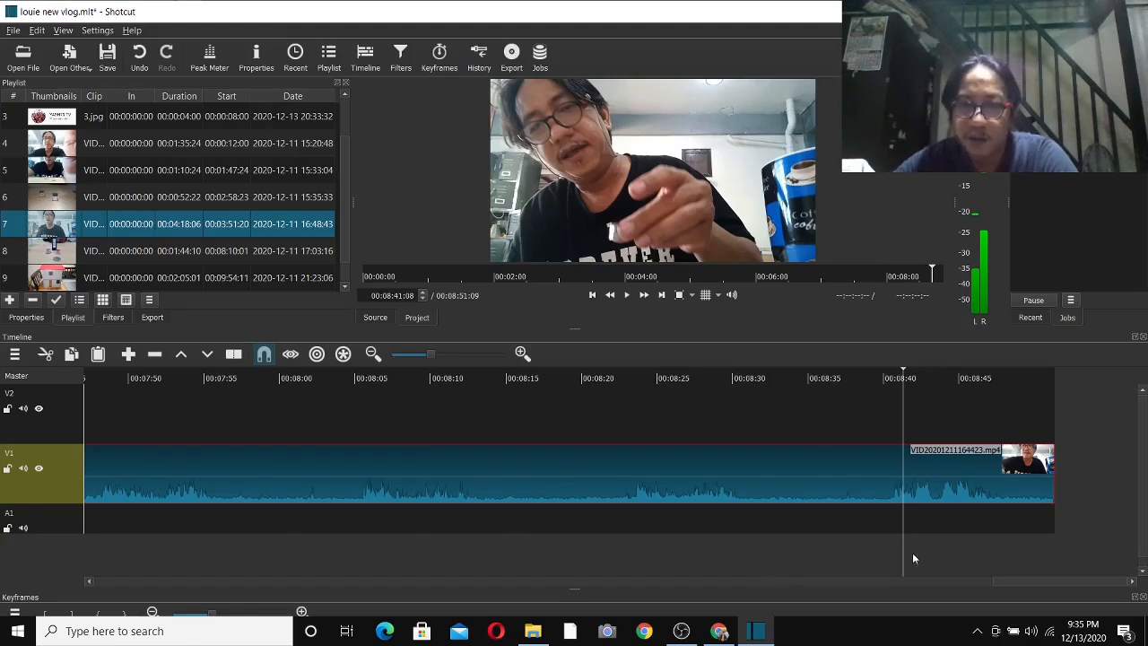
pyautogui.moveTo(1034, 581); pyautogui.dragTo(1066, 564)
pyautogui.rightClick(860, 469)
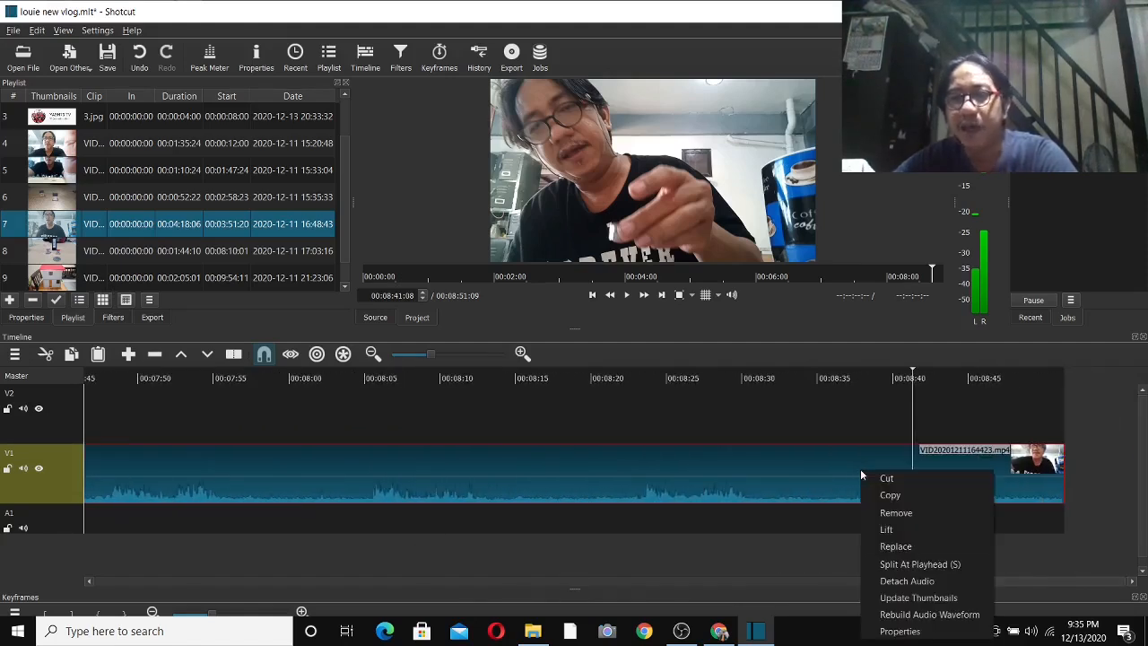
pyautogui.click(915, 564)
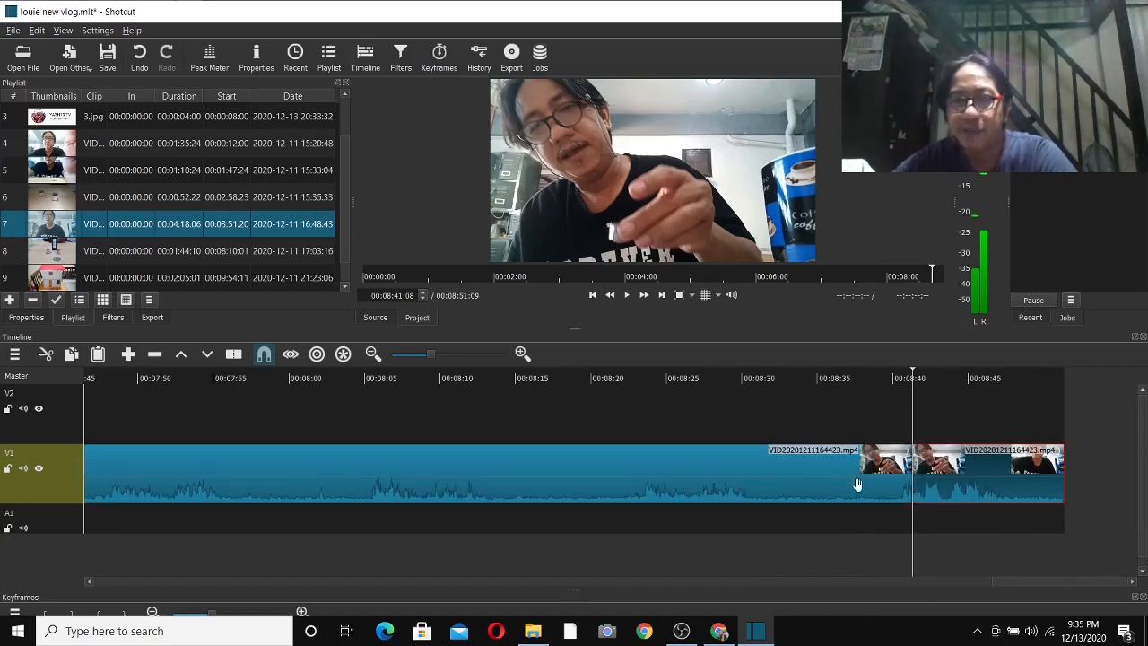
# - Set the playback speed of the long middle section of VID20201211164423.mp4 to 10x in its clip properties
pyautogui.click(654, 467)
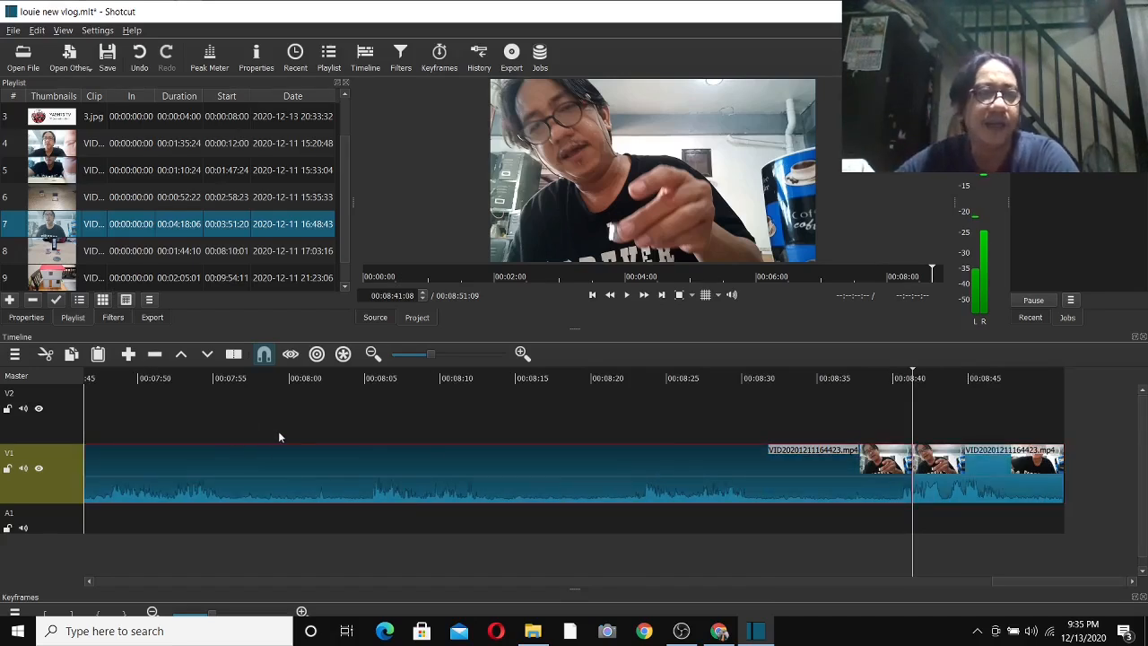
pyautogui.click(26, 317)
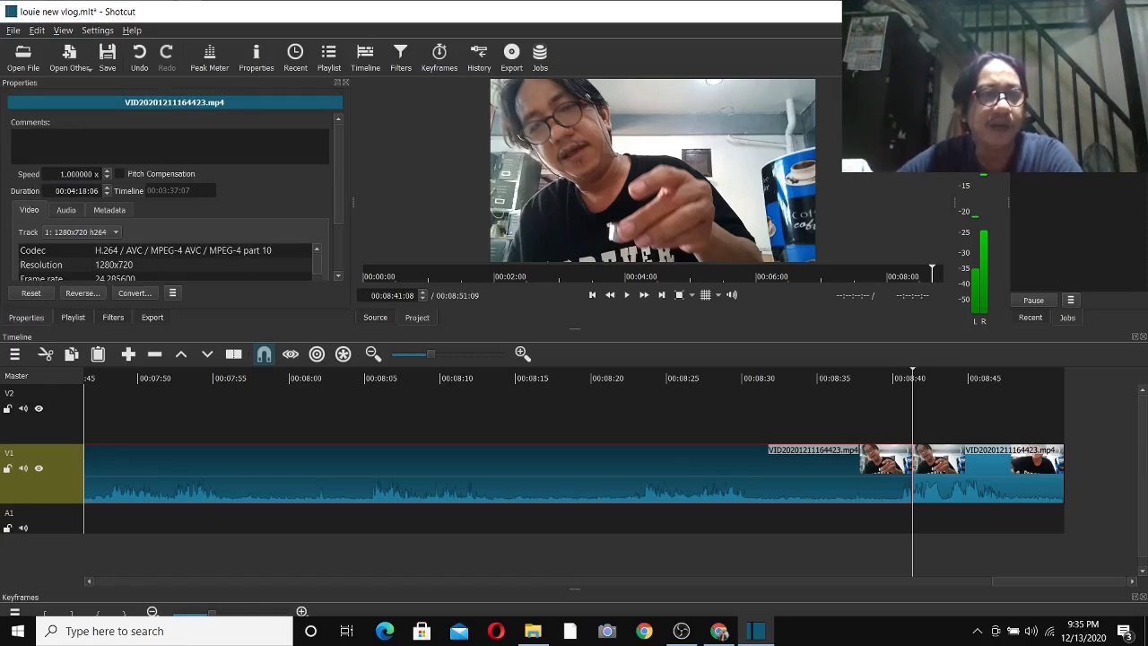
pyautogui.doubleClick(106, 171)
pyautogui.click(106, 170)
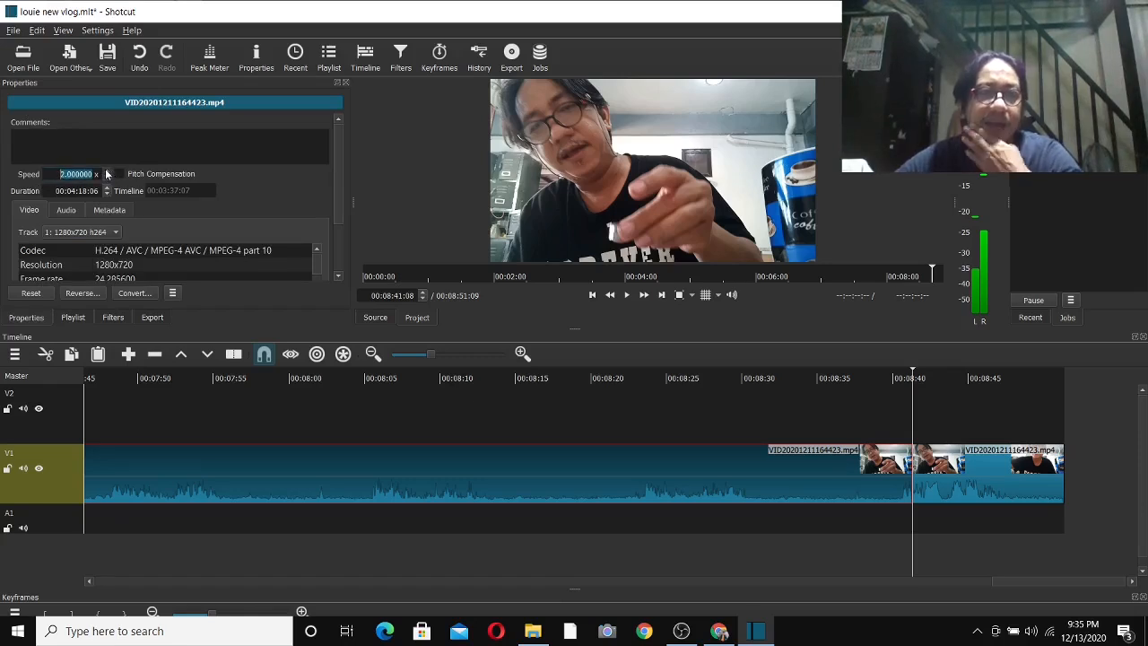
pyautogui.click(106, 173)
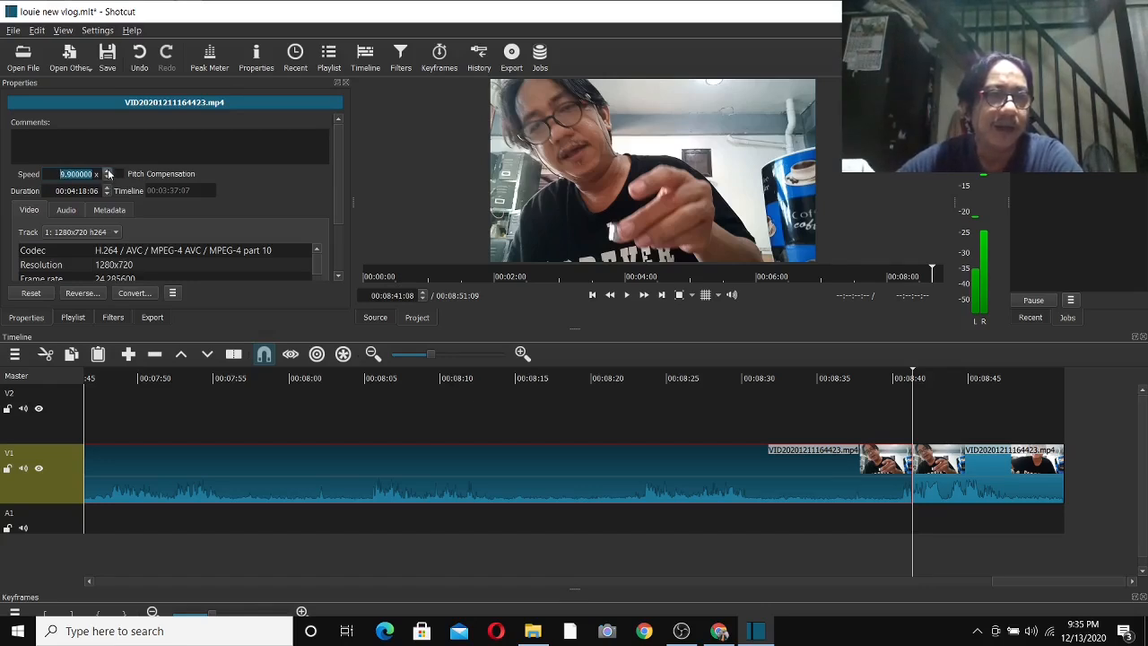
pyautogui.click(108, 173)
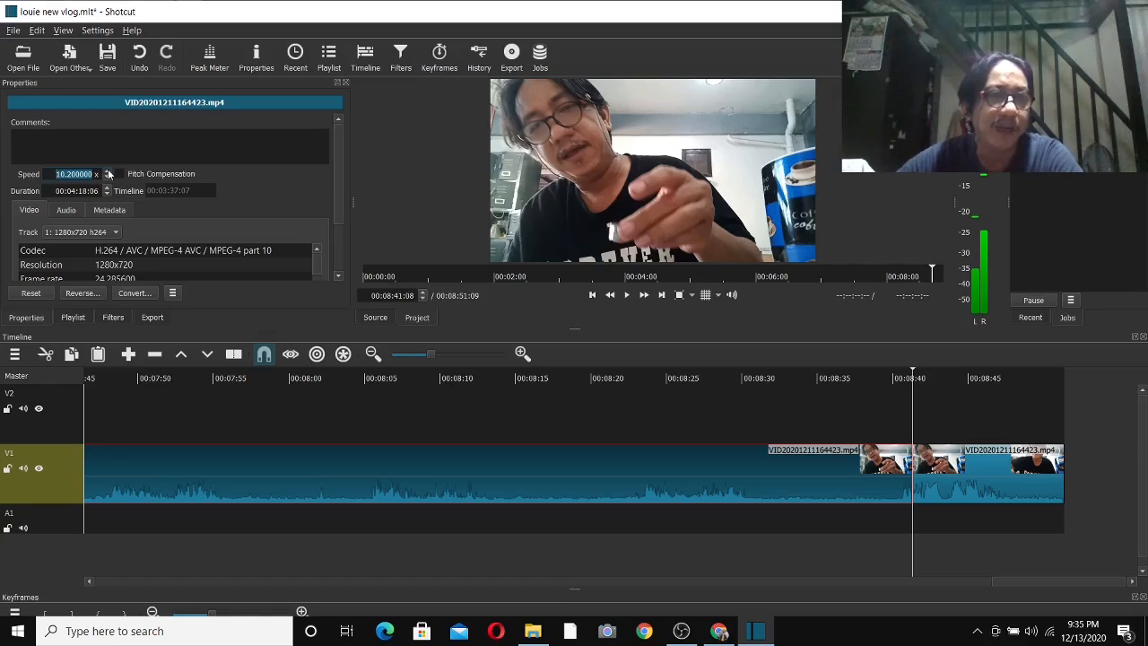
pyautogui.click(108, 173)
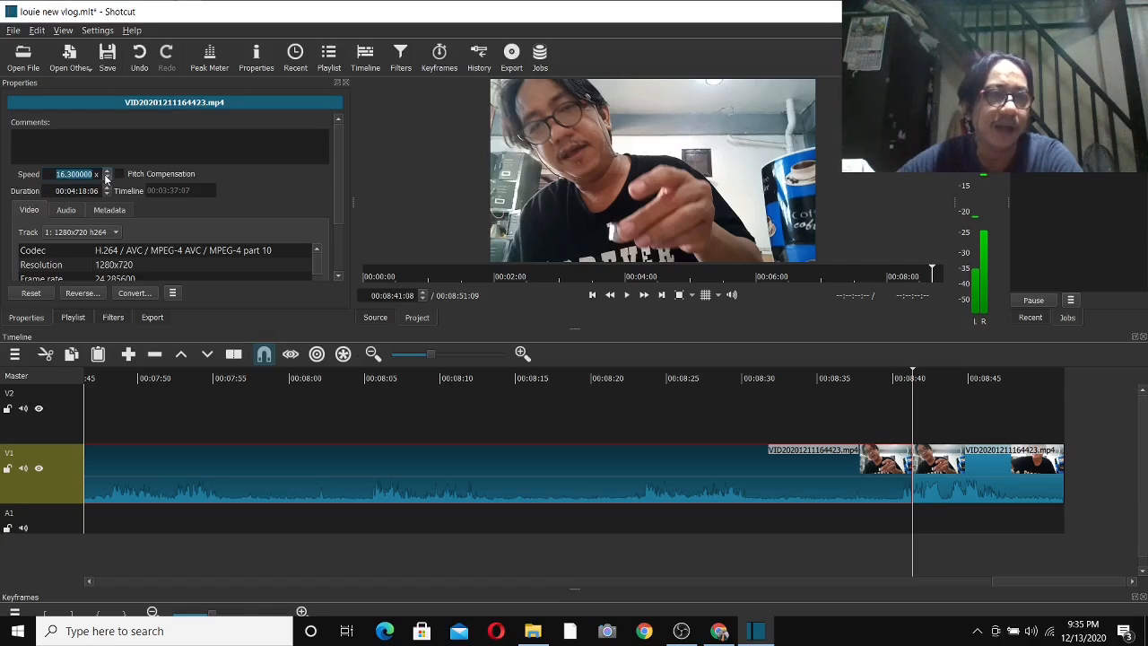
pyautogui.click(106, 178)
pyautogui.click(106, 177)
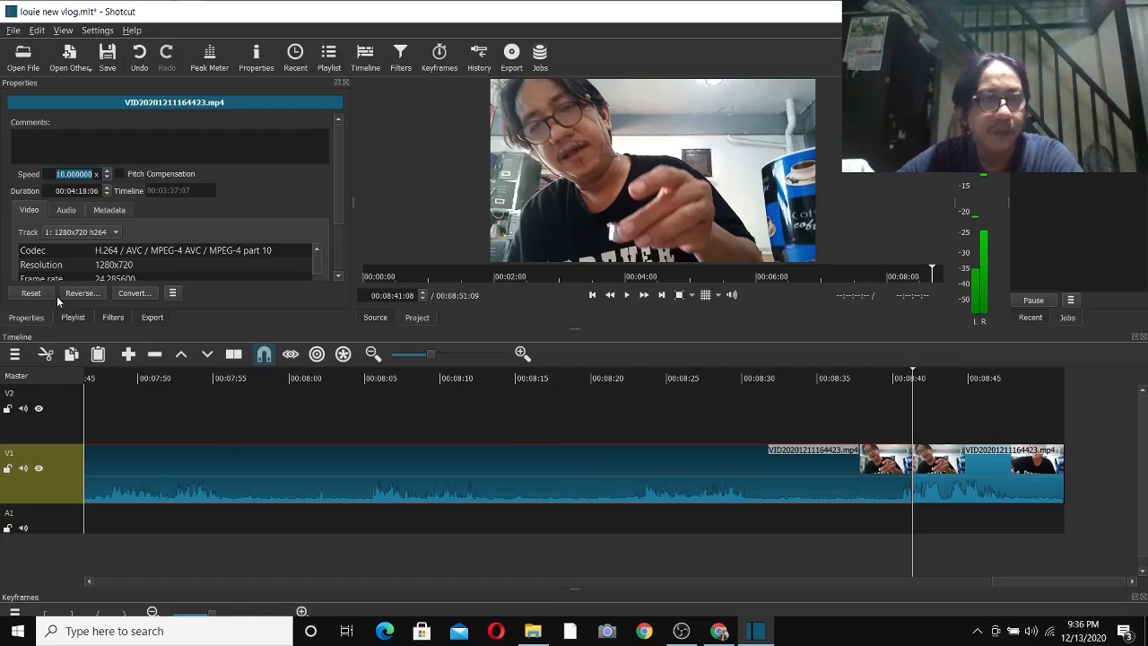
# - Move the last VID20201211164423.mp4 segment on V1 directly against the end of the sped-up section to close the gap
pyautogui.click(113, 317)
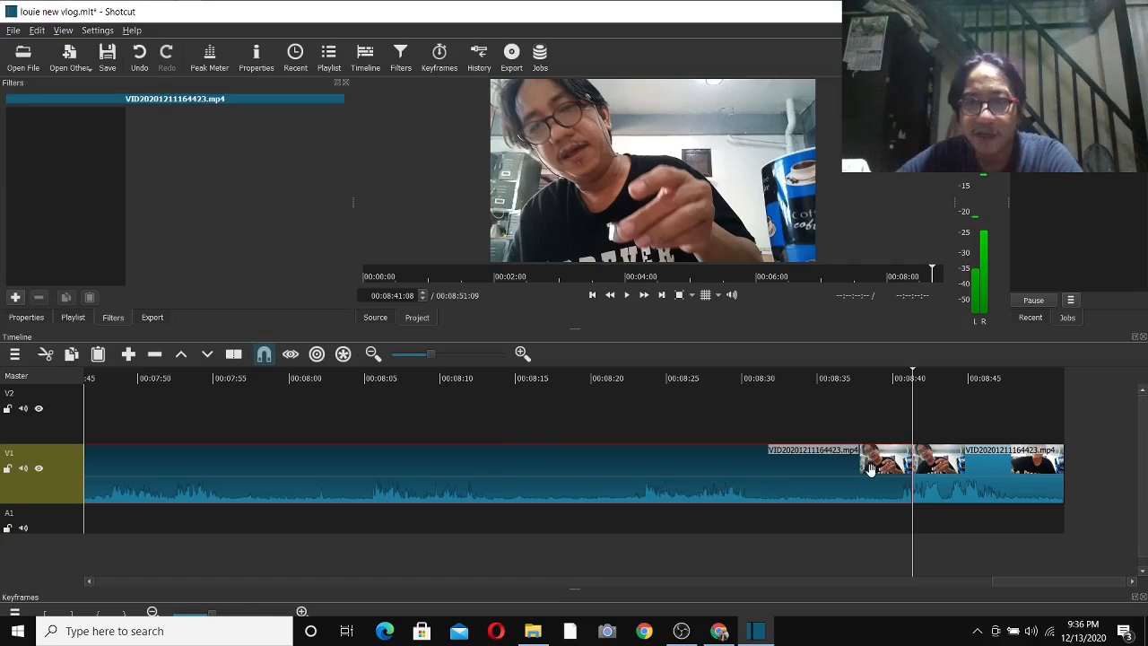
pyautogui.press('Delete')
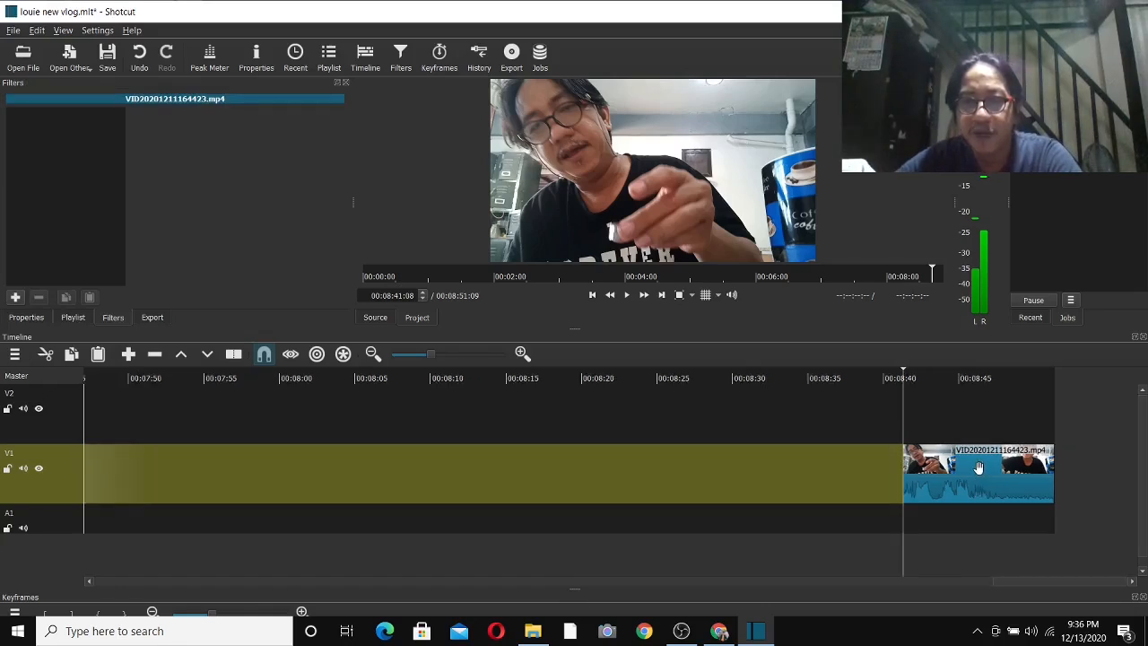
pyautogui.click(938, 476)
pyautogui.moveTo(748, 483); pyautogui.dragTo(228, 479)
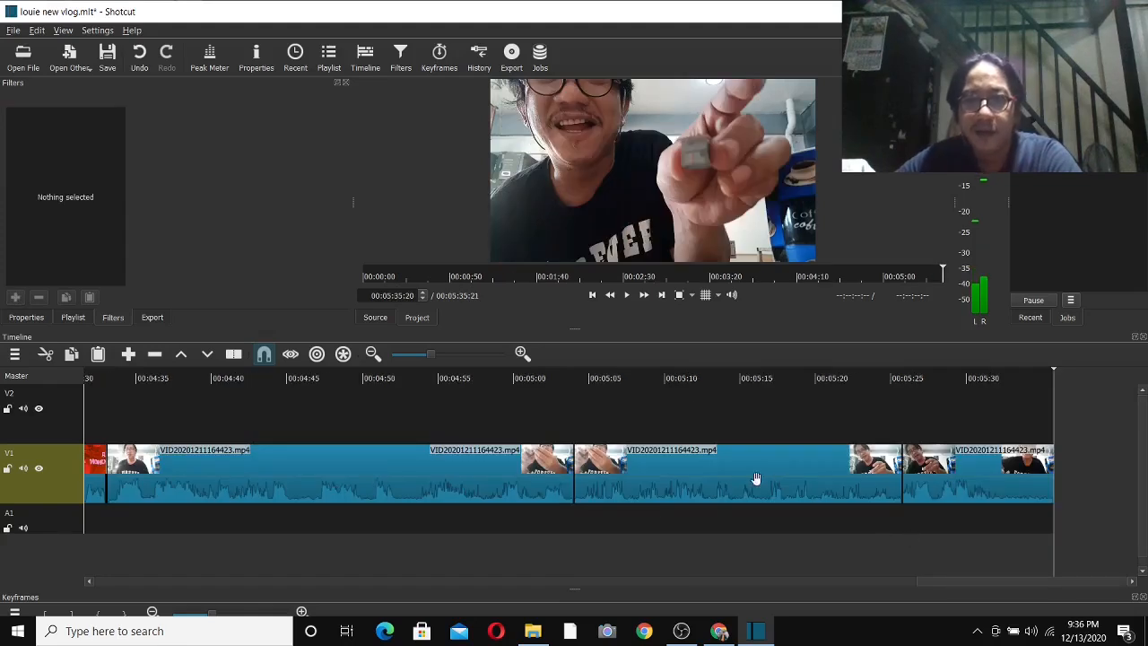
# - Add the Mute audio filter to the 10x section of VID20201211164423.mp4, playing its start before and after
pyautogui.click(700, 477)
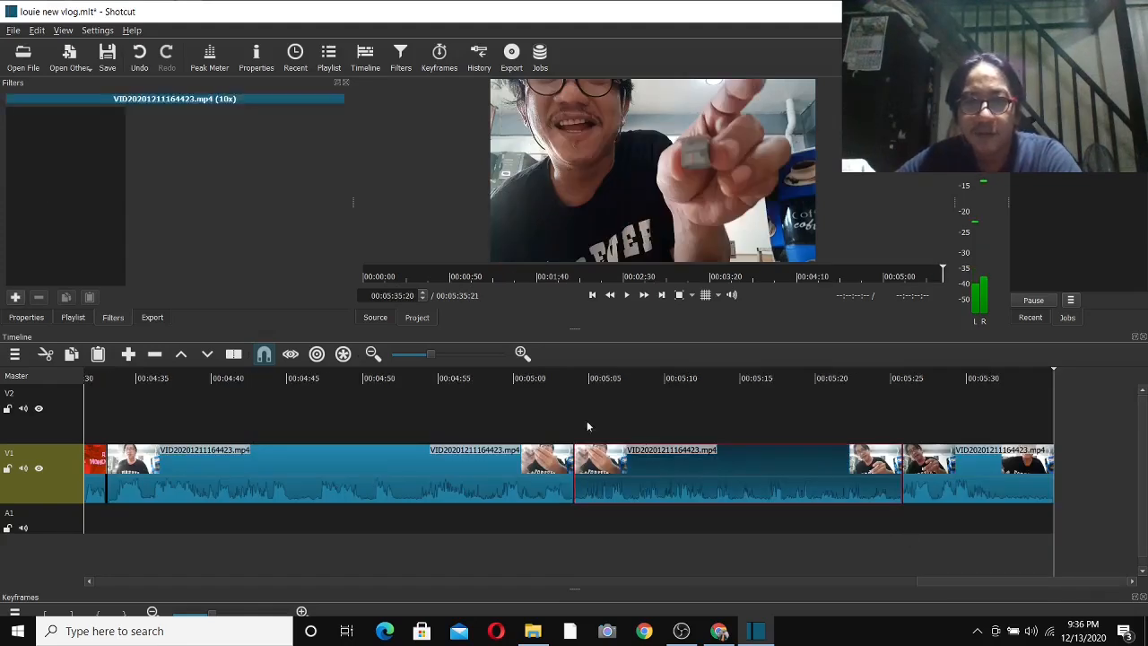
pyautogui.click(567, 376)
pyautogui.click(627, 295)
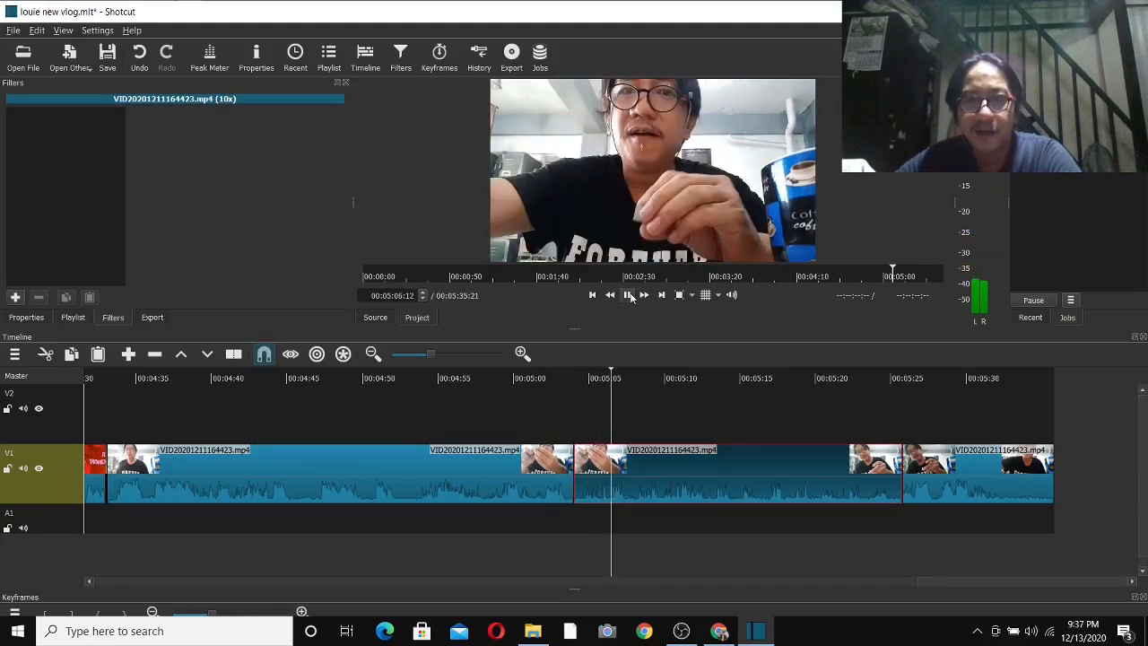
pyautogui.click(630, 297)
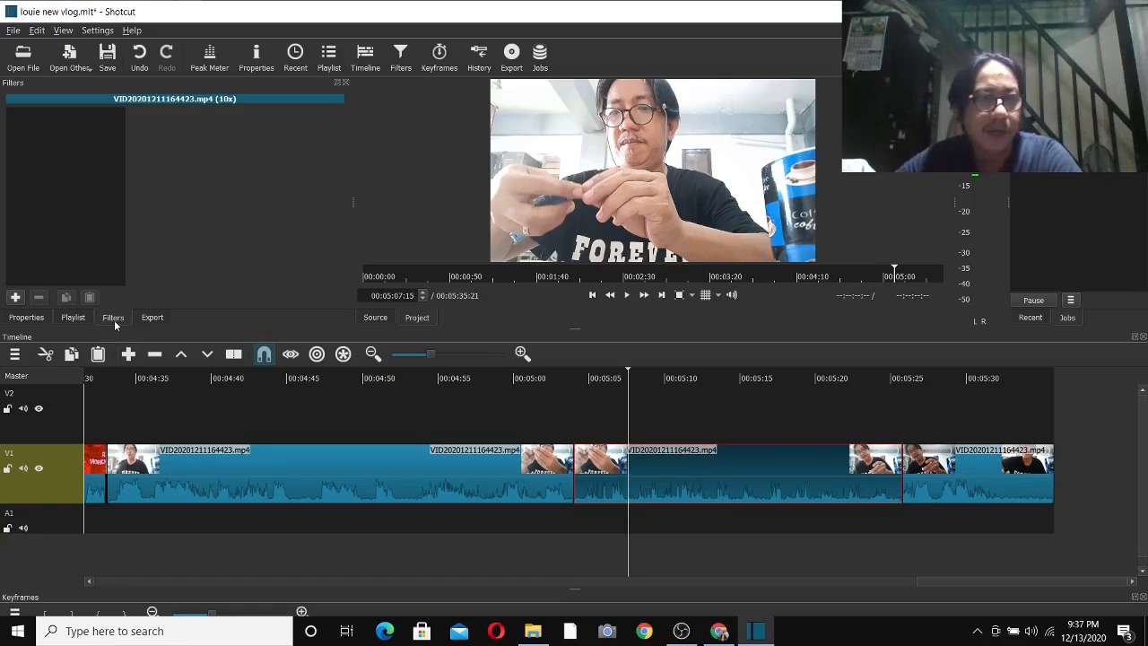
pyautogui.click(16, 298)
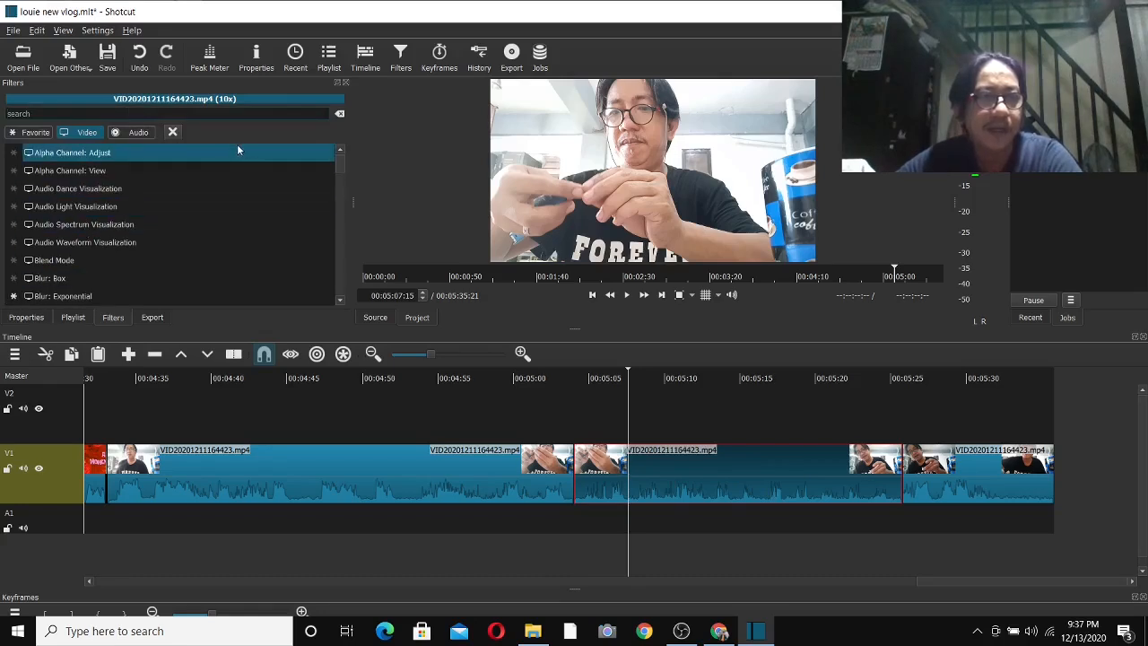
pyautogui.click(139, 133)
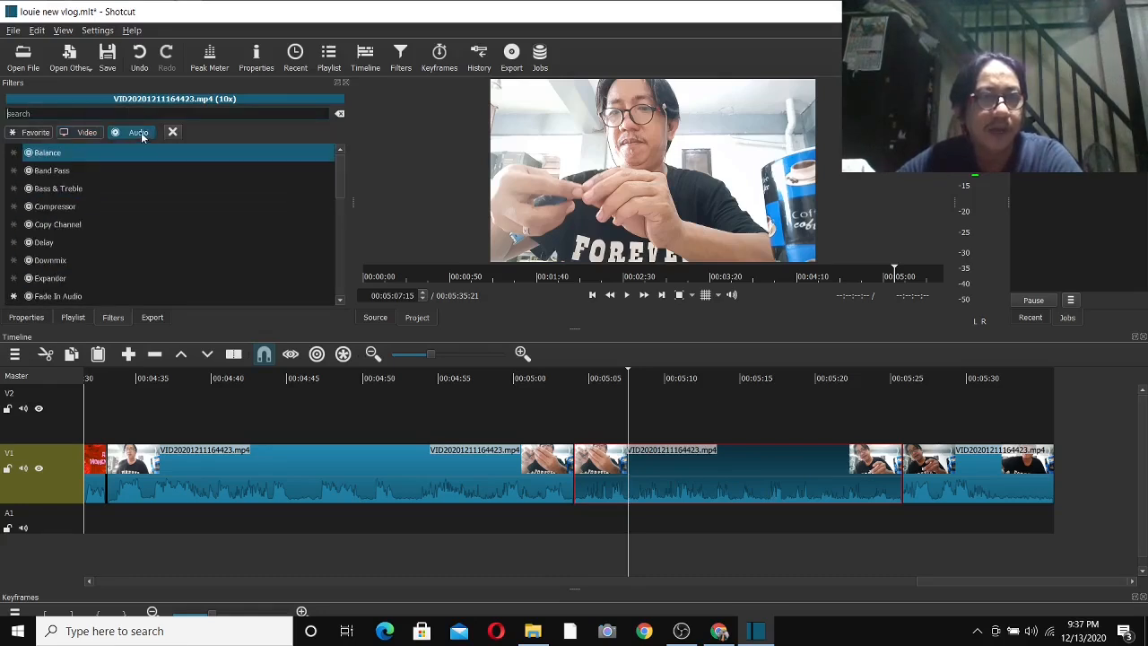
pyautogui.moveTo(339, 189); pyautogui.dragTo(340, 241)
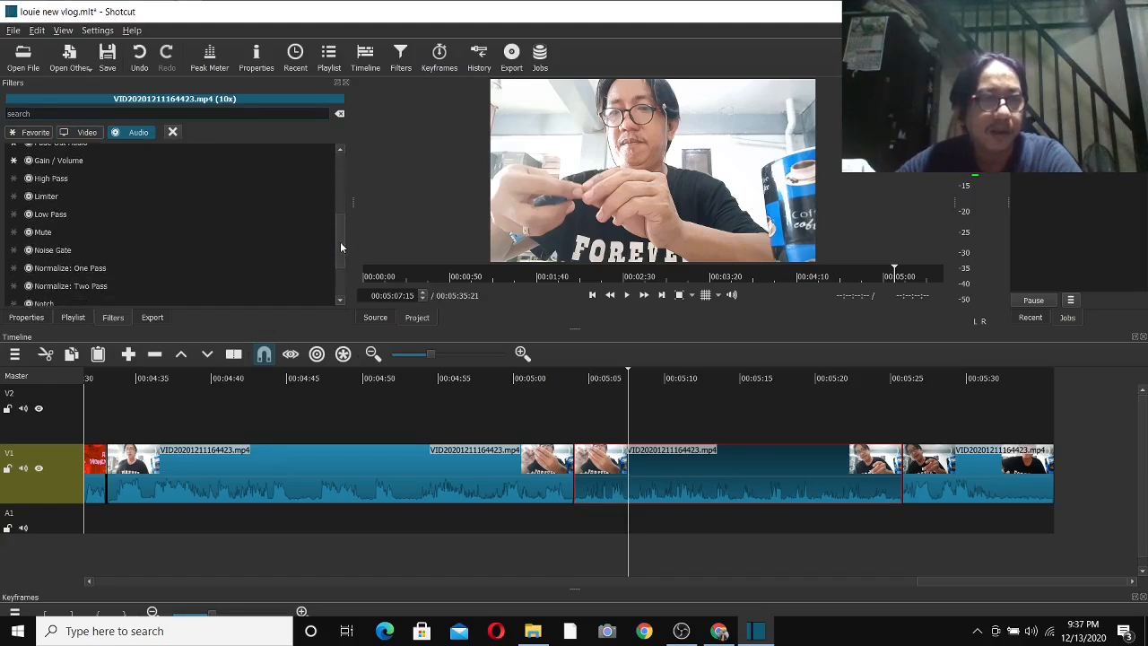
pyautogui.click(85, 233)
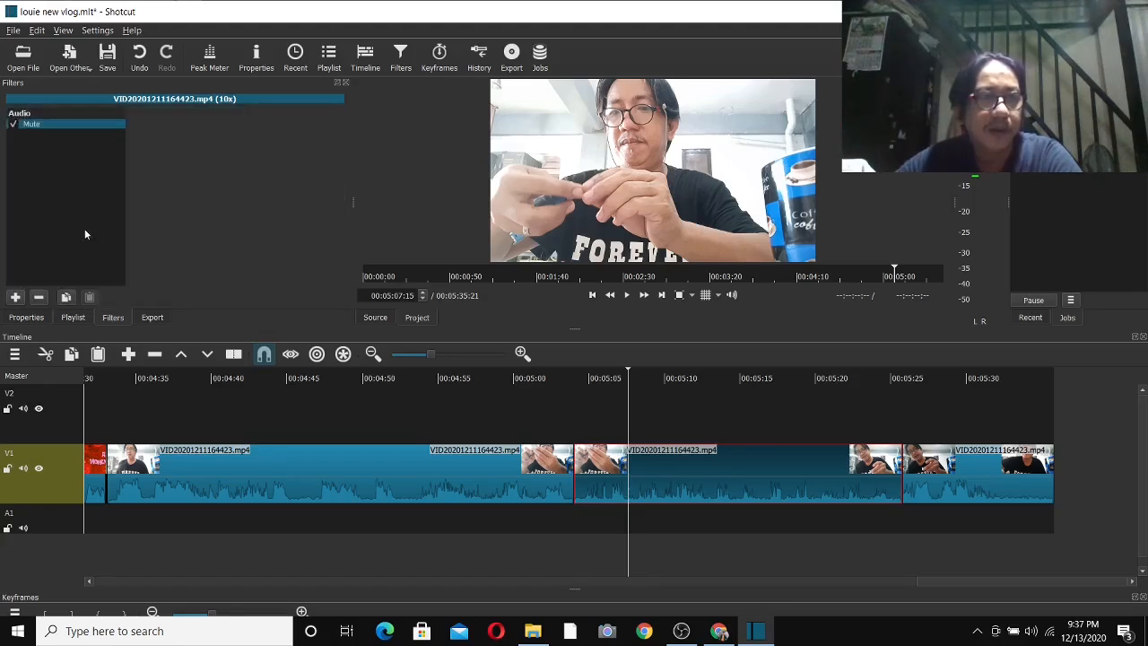
pyautogui.click(569, 380)
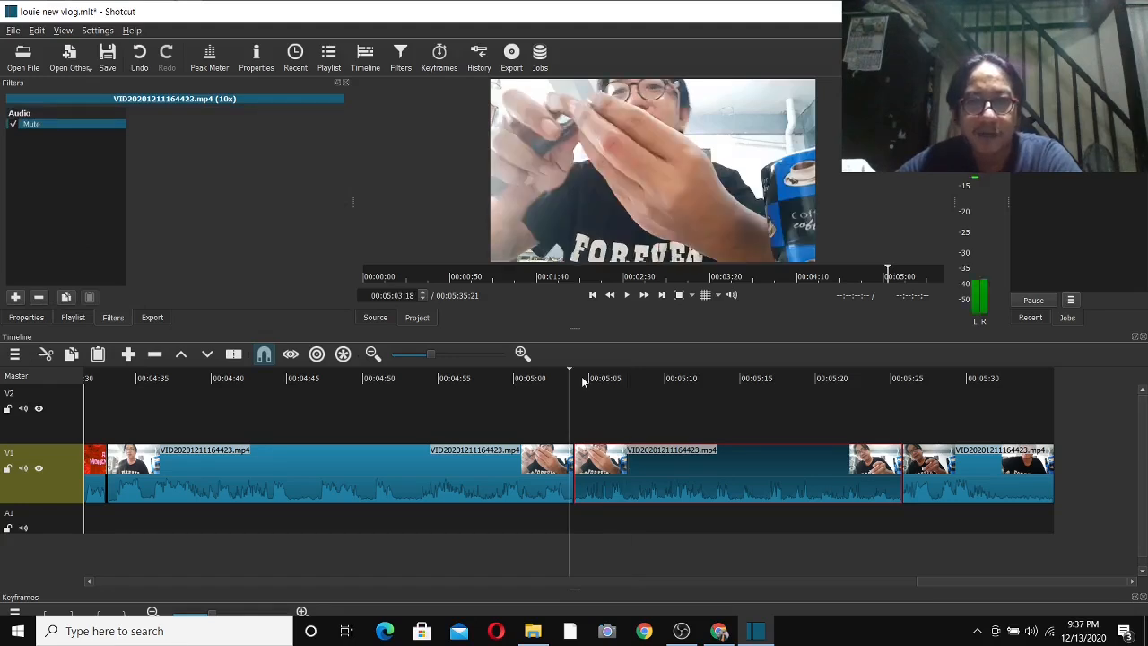
pyautogui.click(628, 295)
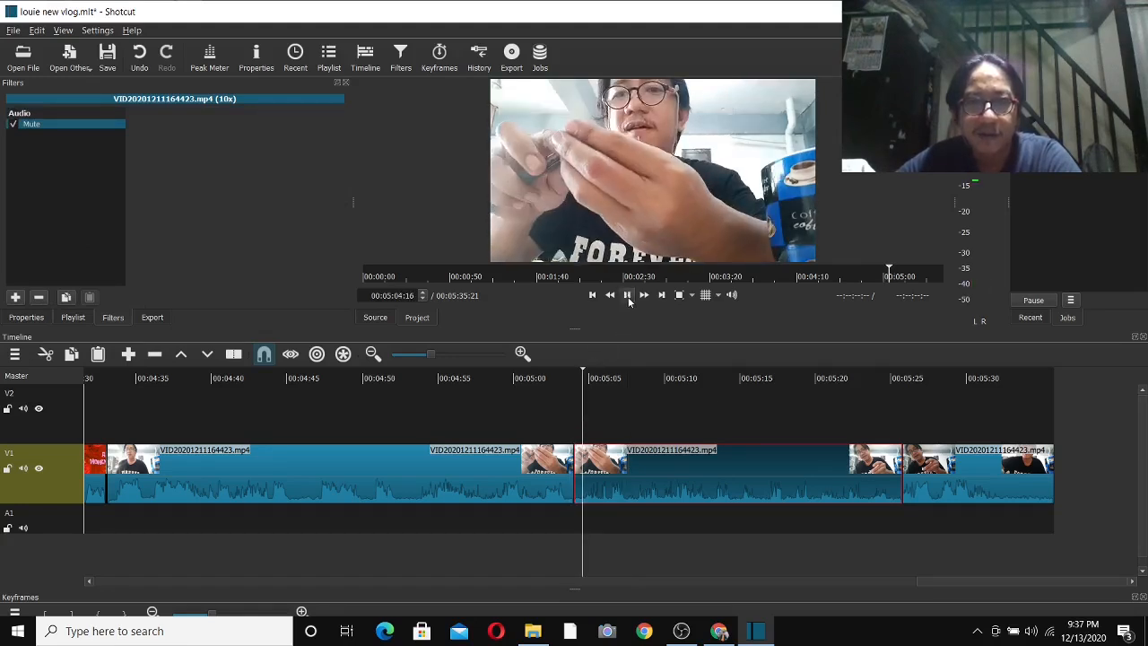
# - Open "Ikson - Paradise Official" from Downloads and place it on track A1 at 00:05:04:01, under the start of the 10x section
pyautogui.click(575, 371)
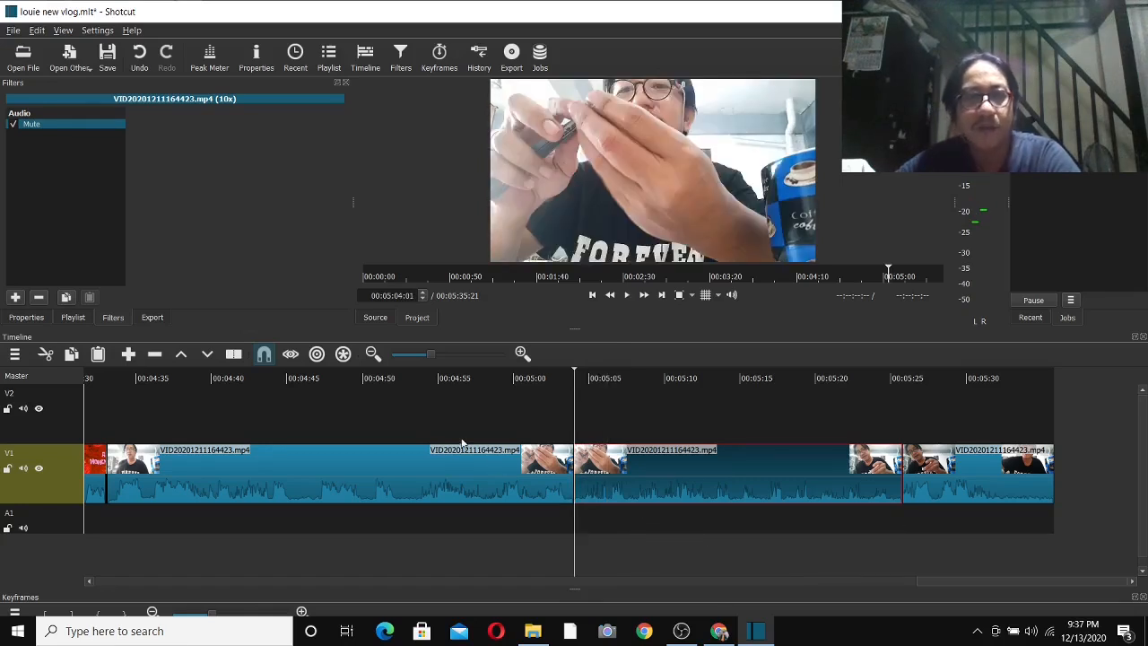
pyautogui.click(29, 70)
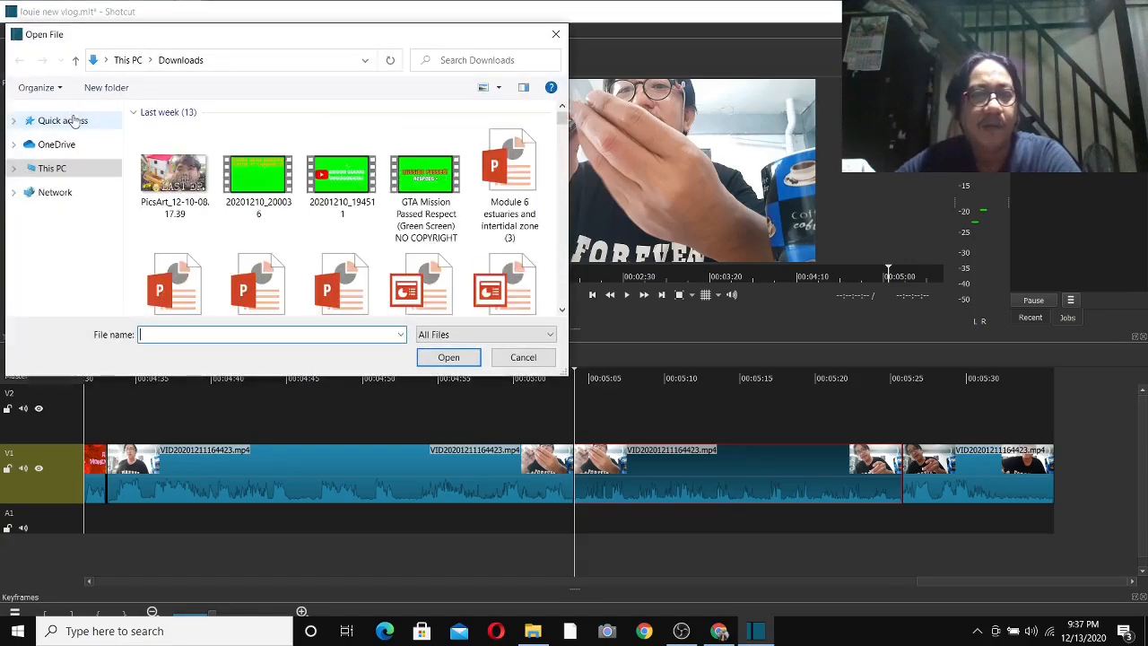
pyautogui.click(266, 185)
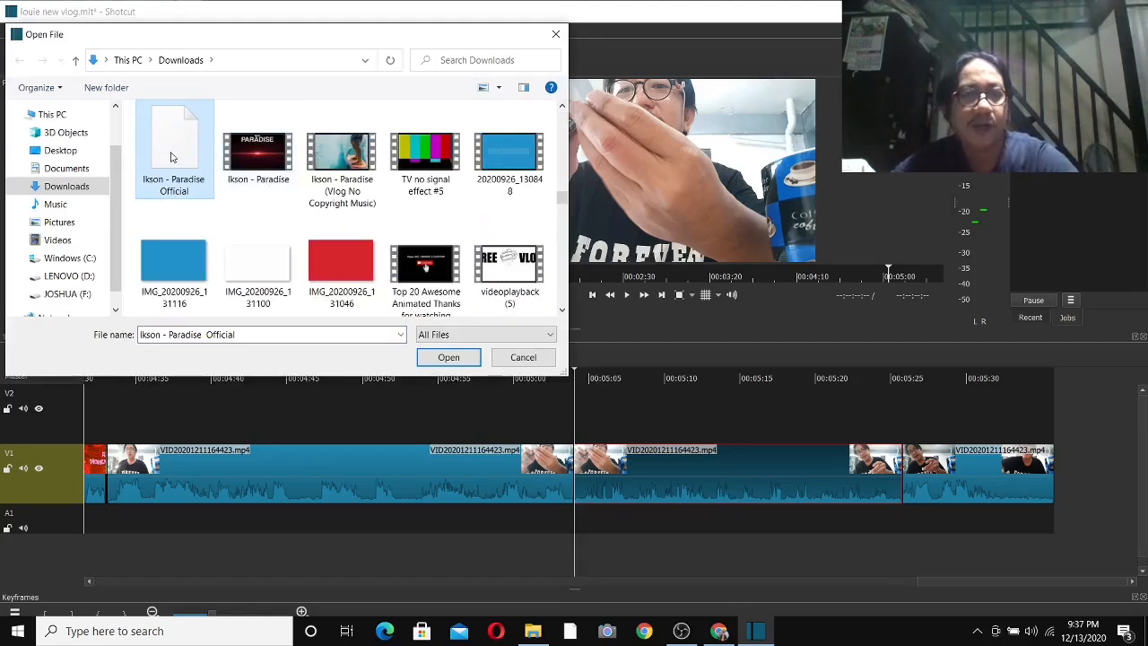
pyautogui.doubleClick(173, 158)
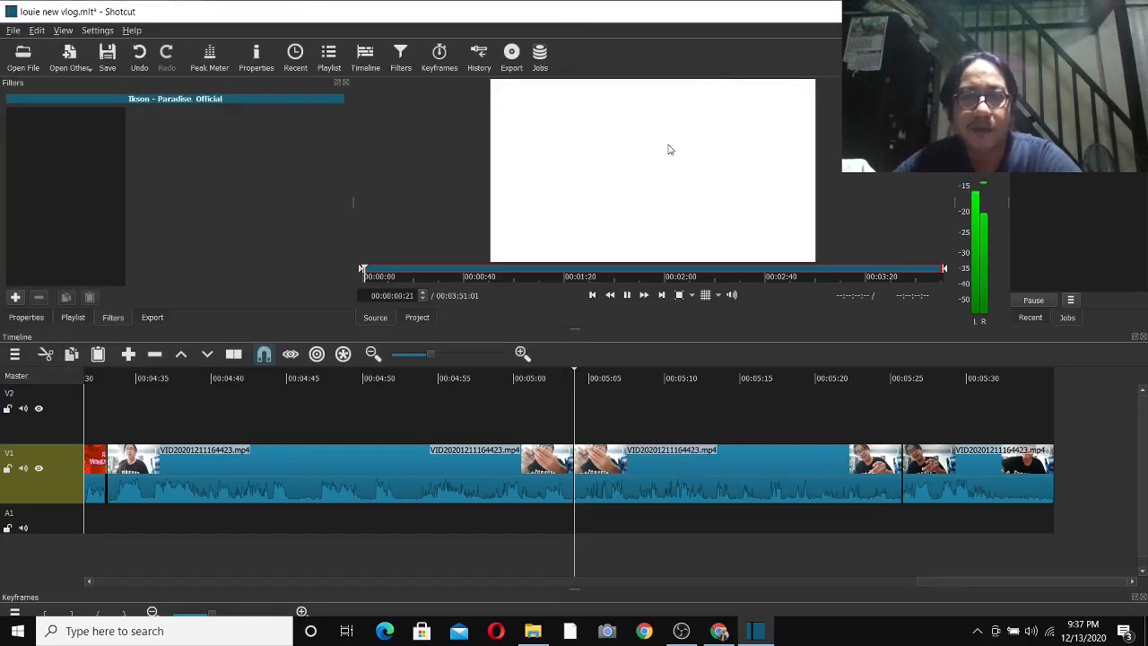
pyautogui.click(626, 295)
pyautogui.moveTo(703, 133); pyautogui.dragTo(581, 510)
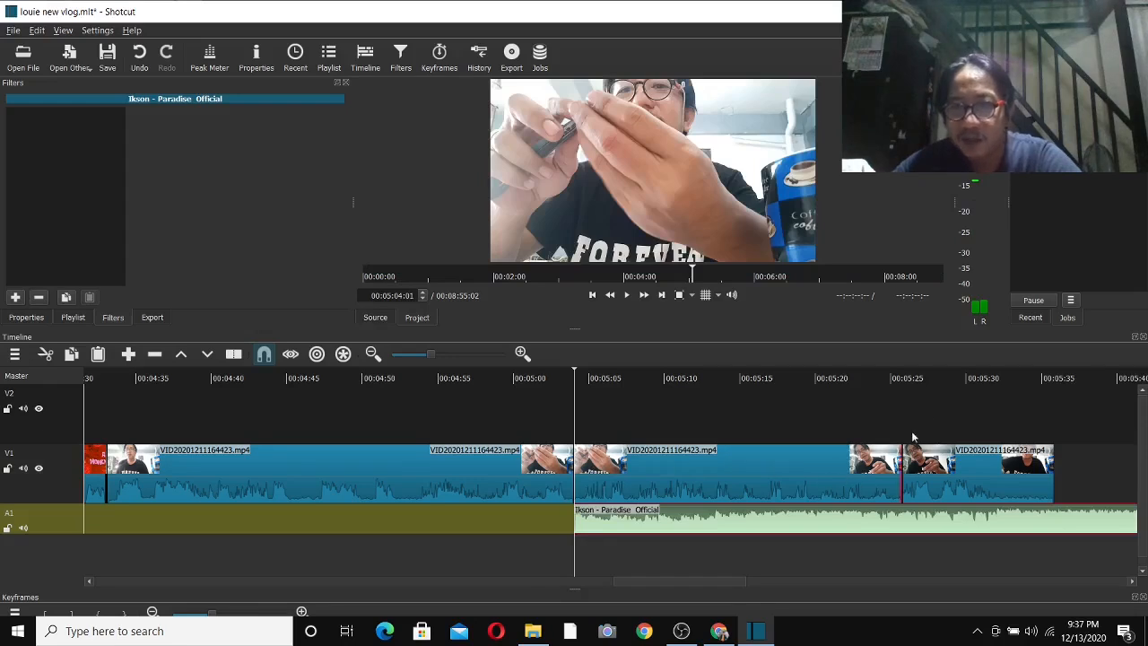
# - Split the music on A1 at 00:05:25:19, where the 10x section ends, and remove the remainder
pyautogui.click(904, 380)
pyautogui.click(903, 383)
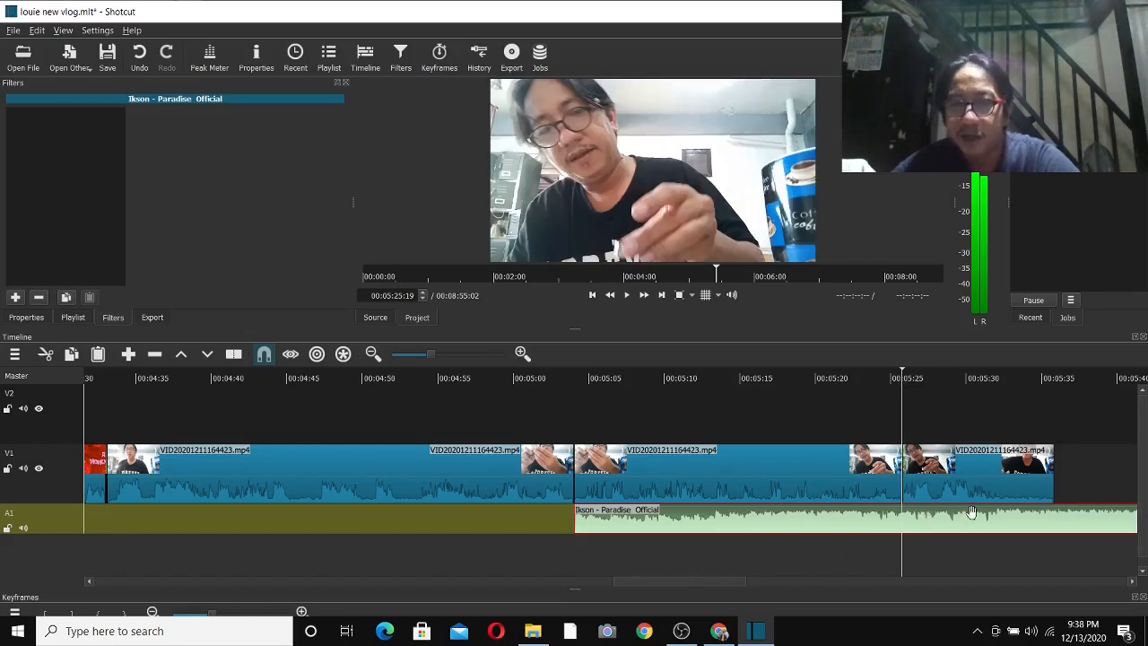
pyautogui.rightClick(945, 532)
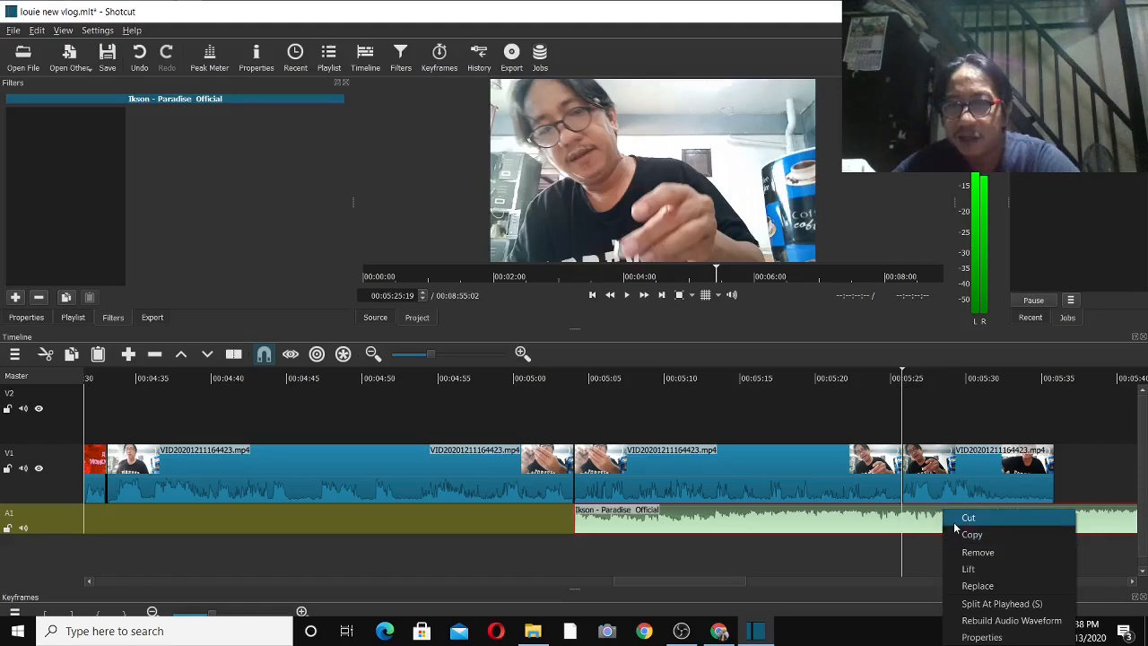
pyautogui.click(972, 604)
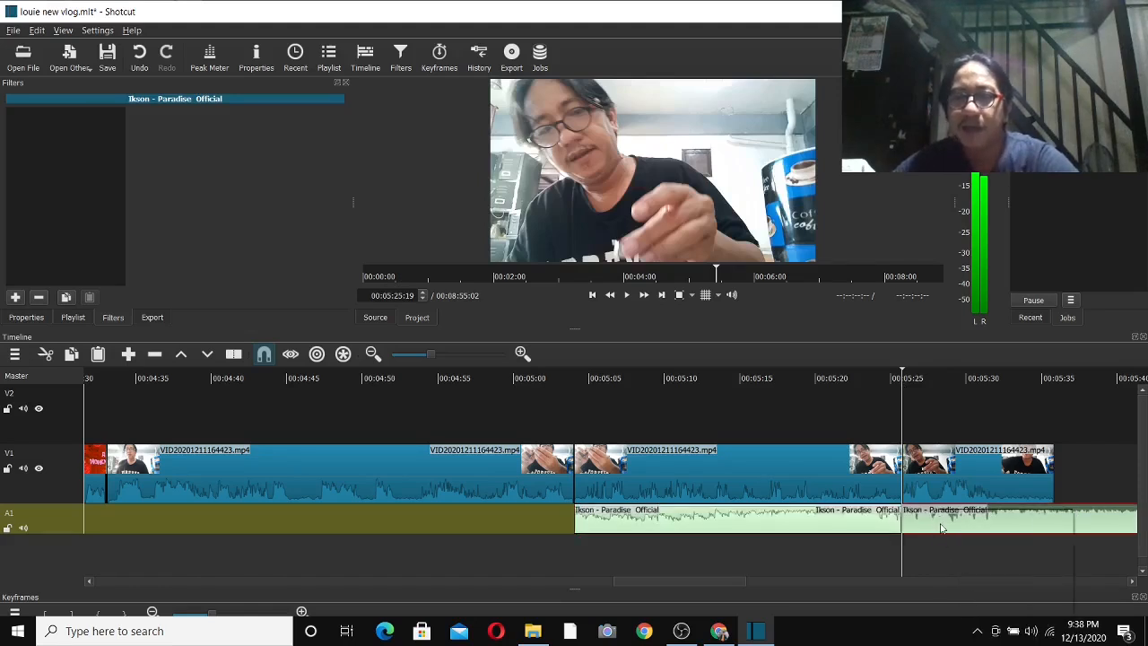
pyautogui.rightClick(941, 508)
pyautogui.click(970, 552)
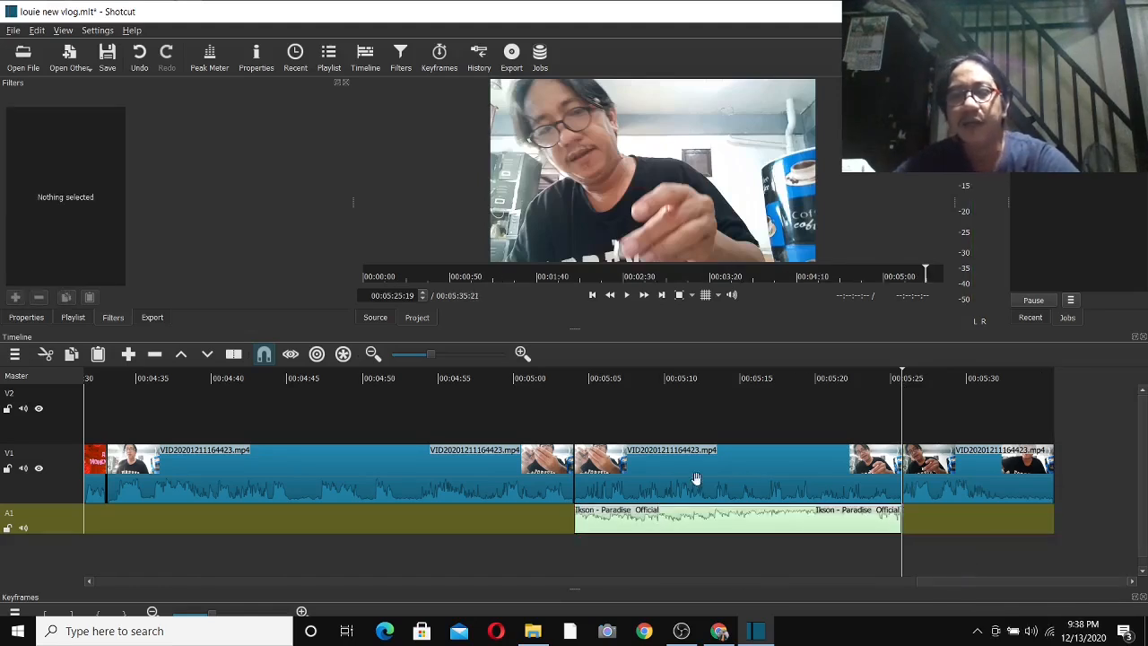
# - Play the timeline from 00:04:57:19 through the 10x section with music to the end of the last clip
pyautogui.click(481, 375)
pyautogui.press('space')
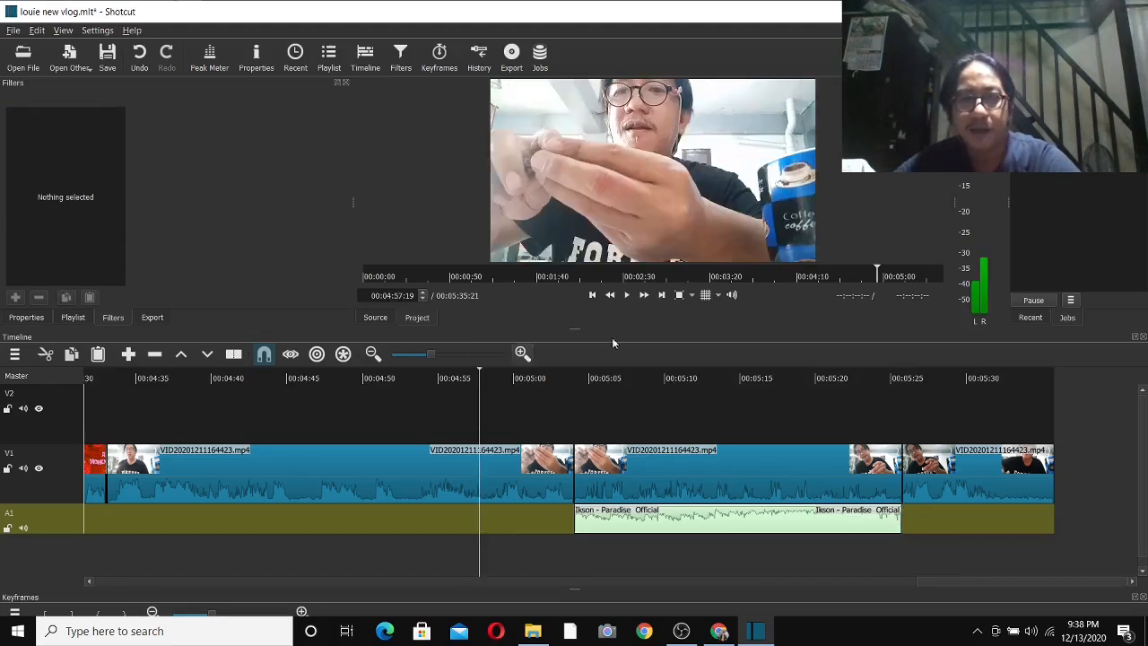
pyautogui.click(626, 299)
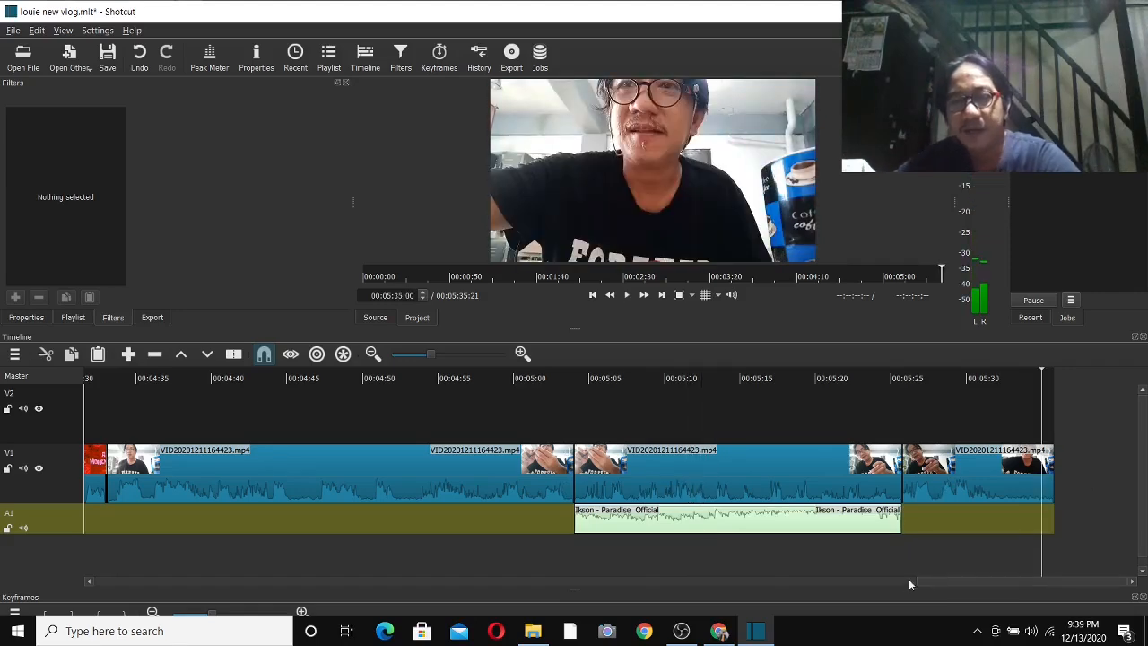
pyautogui.moveTo(965, 581); pyautogui.dragTo(1120, 551)
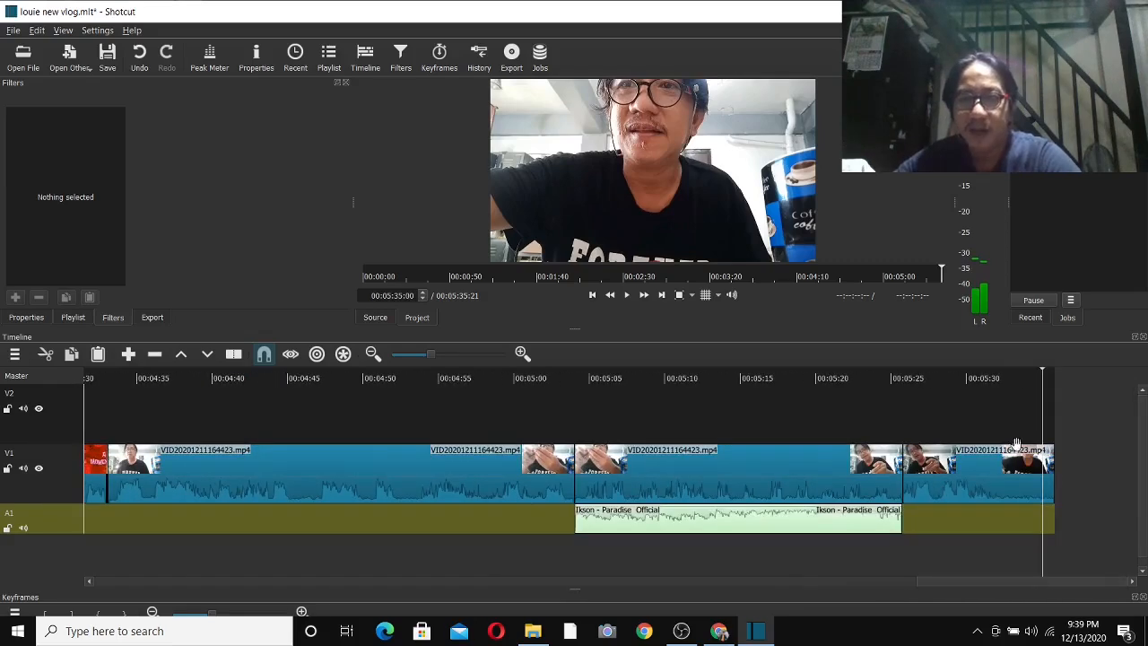
# - Preview the eighth playlist clip, the tabletop shot of the miniature houses, from its start
pyautogui.click(76, 318)
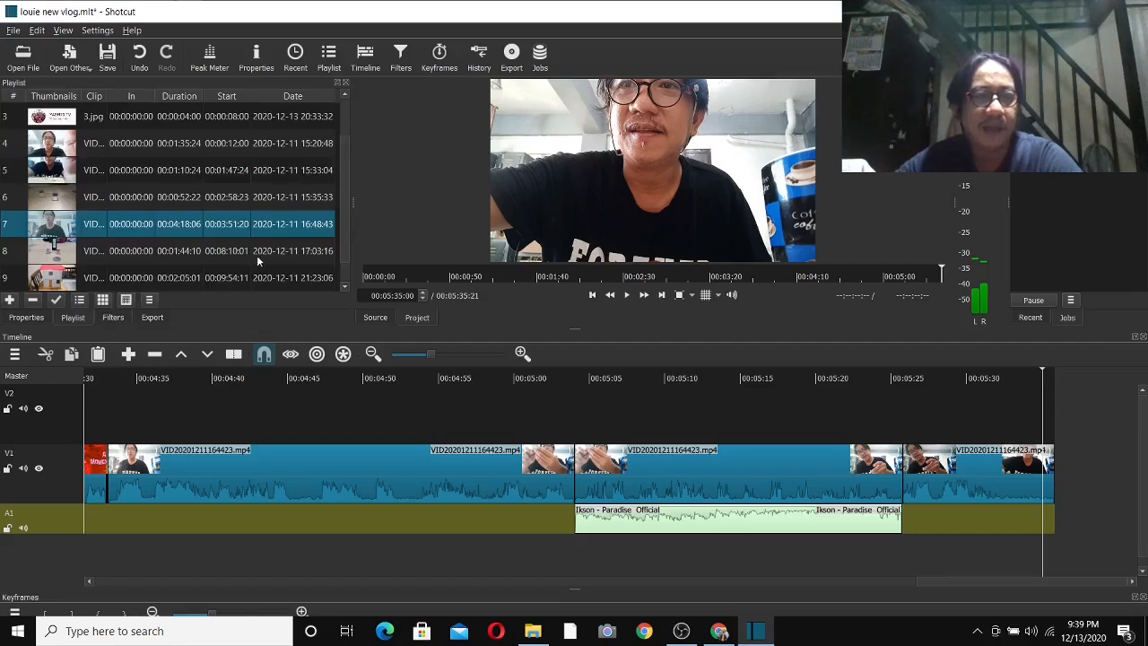
pyautogui.doubleClick(102, 253)
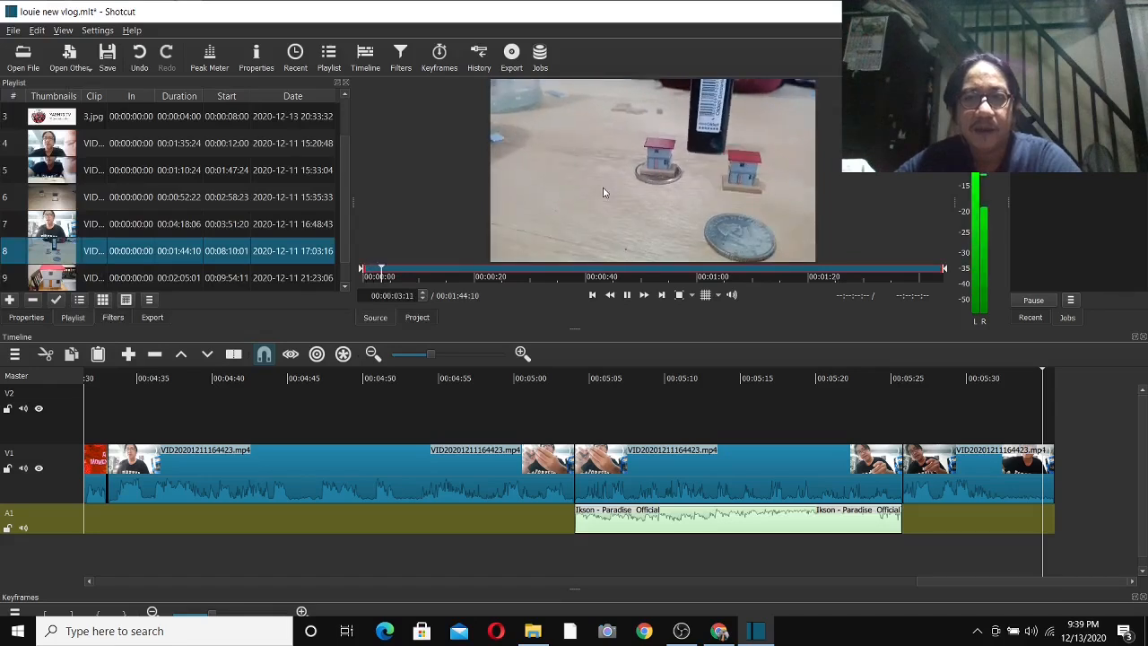
pyautogui.press('Home')
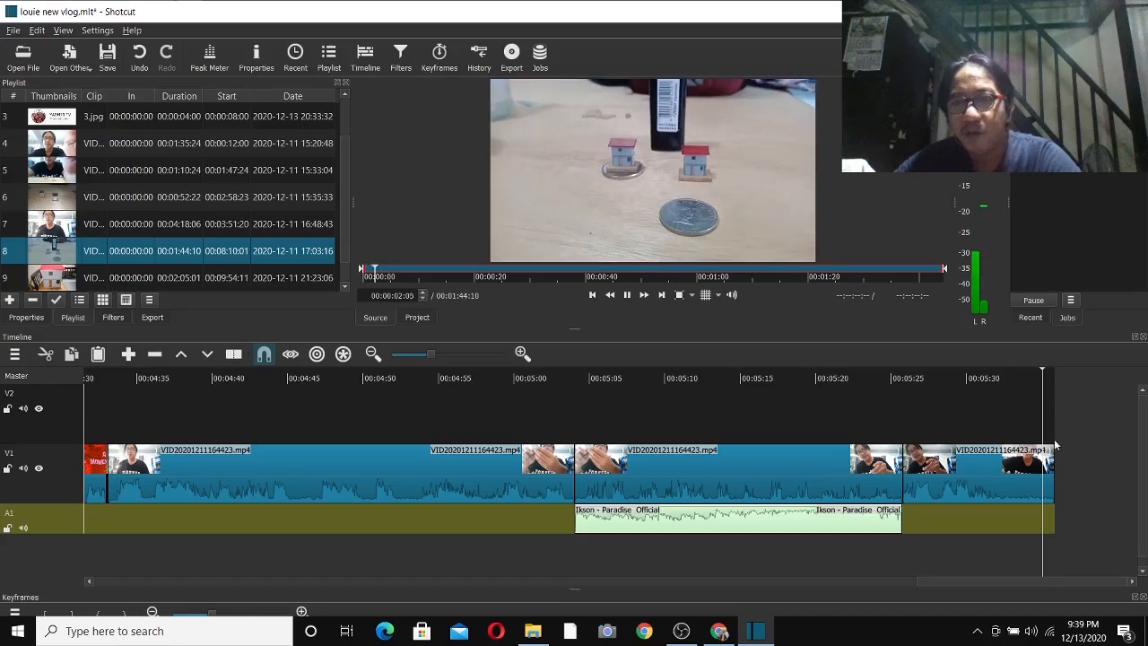
pyautogui.click(625, 297)
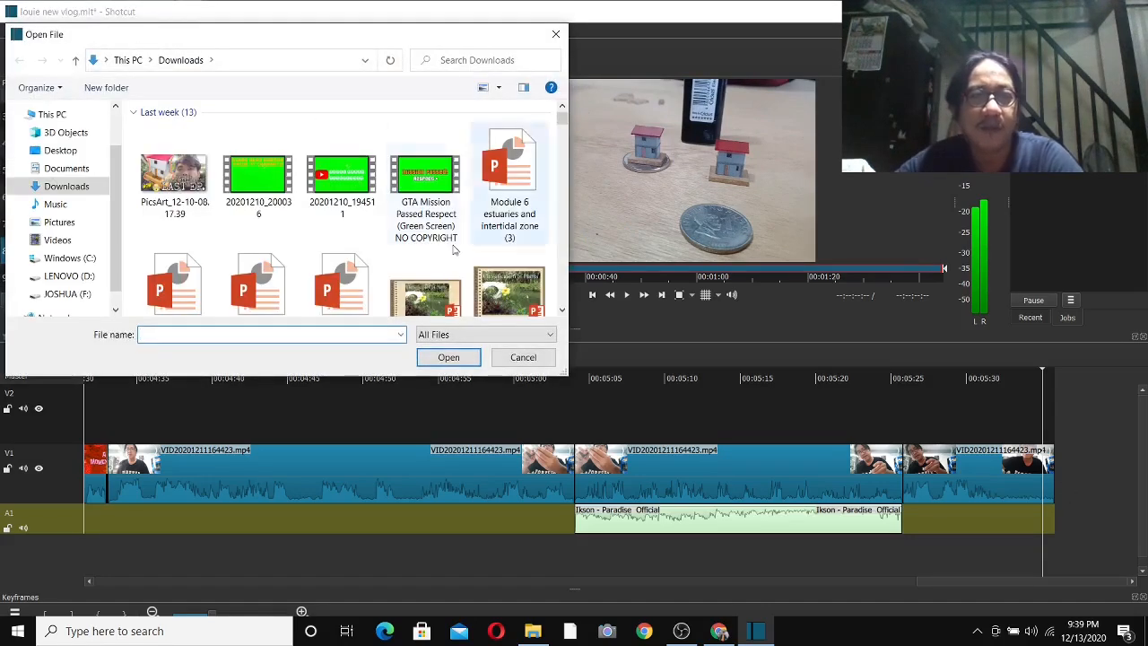
# - Open the "A Few Moments Later Sound Effect" video from Downloads and place it at the end of V1, after the last VID20201211164423.mp4 segment
pyautogui.scroll(-5, 320, 207)
pyautogui.scroll(-10, 321, 207)
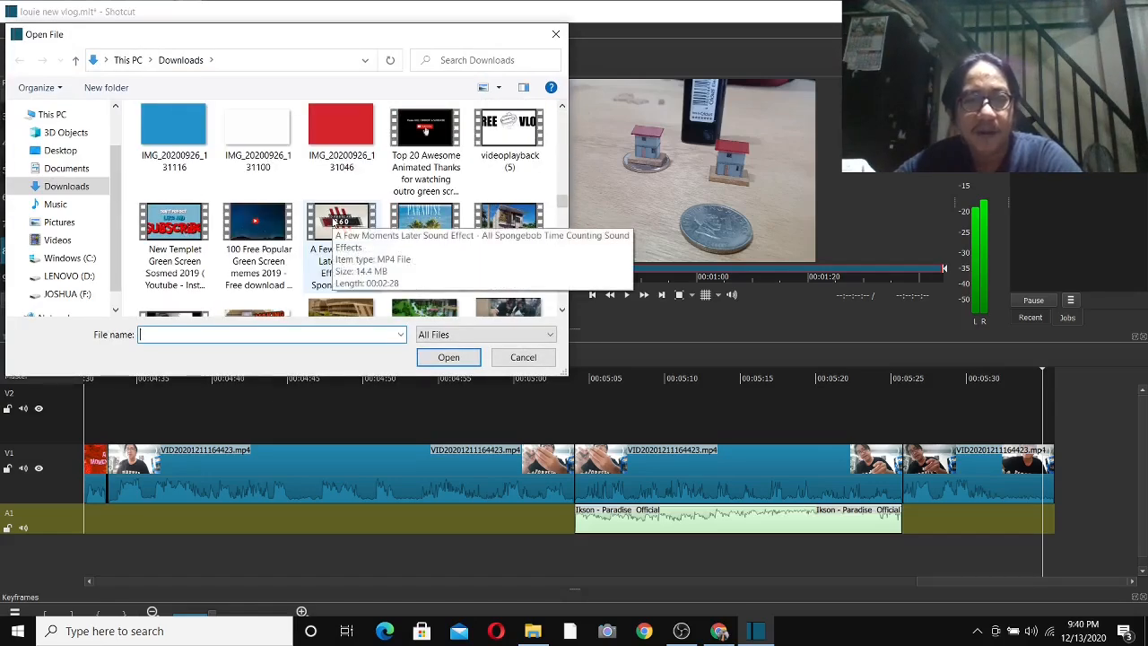
pyautogui.doubleClick(334, 246)
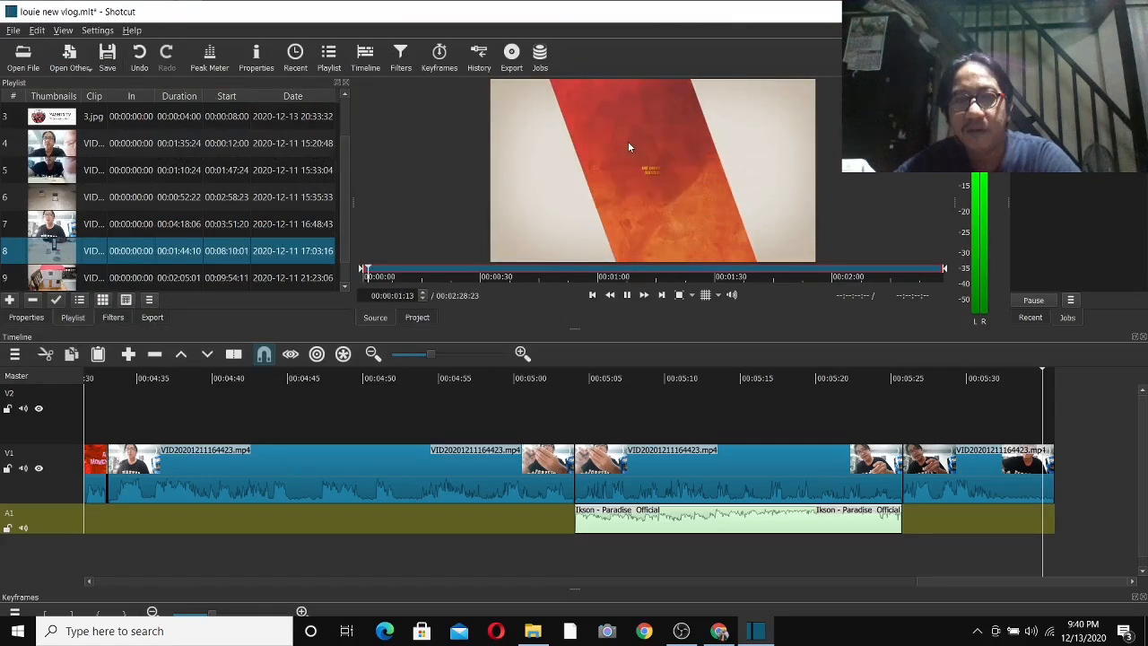
pyautogui.moveTo(628, 140); pyautogui.dragTo(1025, 574)
pyautogui.moveTo(876, 579)
pyautogui.mouseDown()
pyautogui.moveTo(1020, 582)
pyautogui.moveTo(873, 583)
pyautogui.mouseUp()
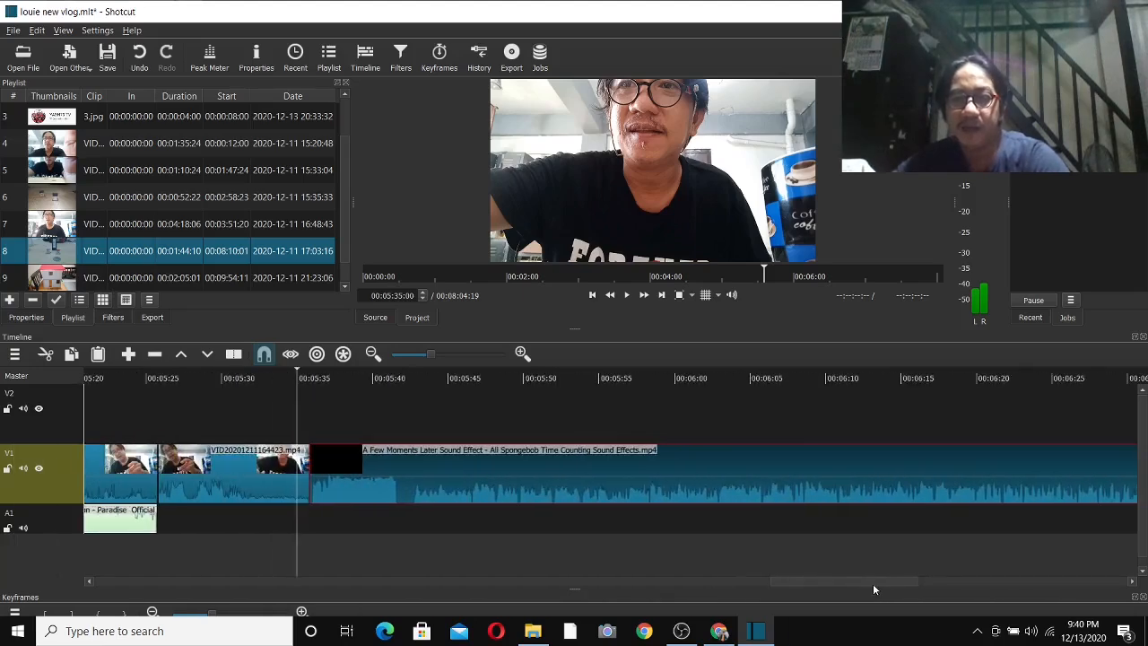
pyautogui.click(681, 632)
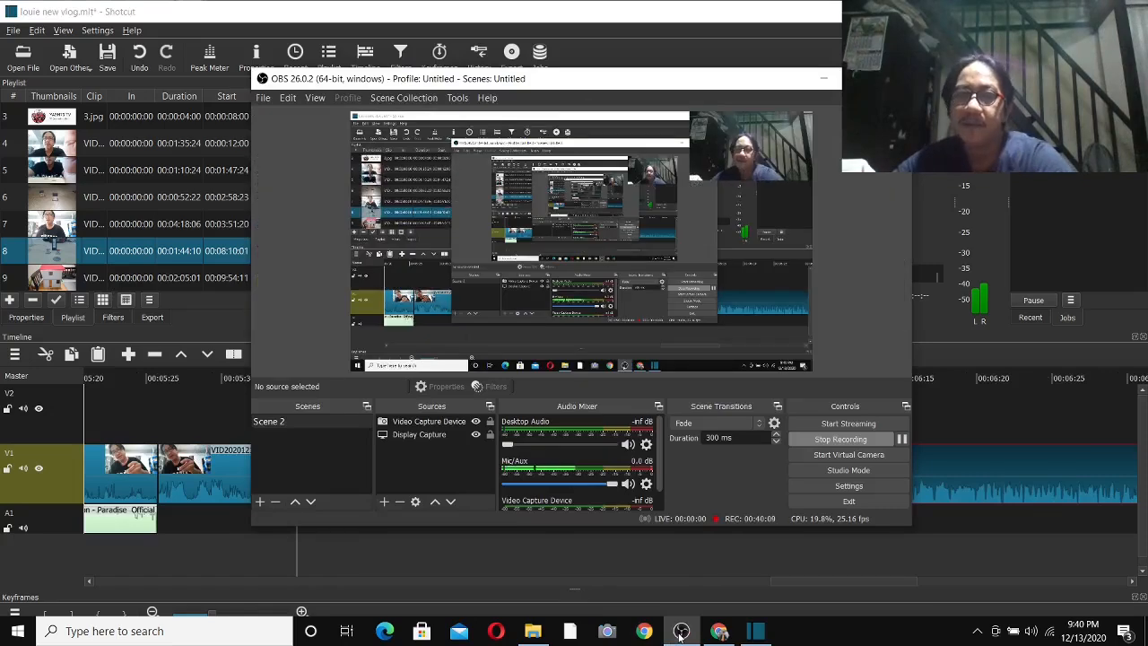
pyautogui.click(681, 632)
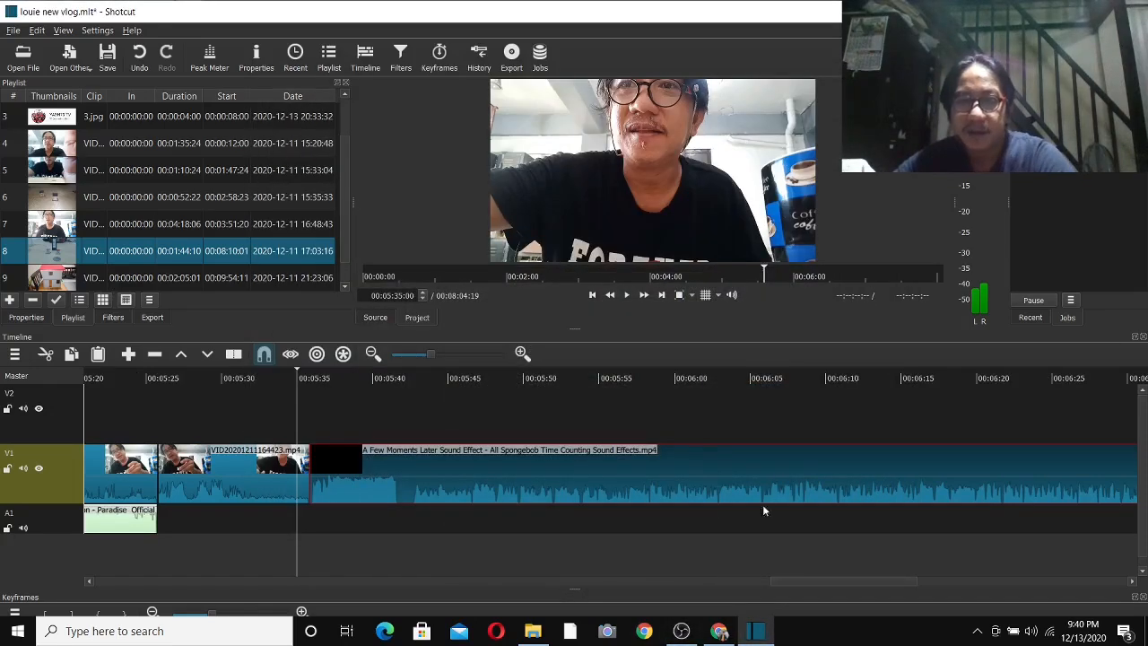
# - Split the "A Few Moments Later" clip on V1 at 00:05:48:03, where the "Twelve Seconds Later" card starts, and remove the part before it
pyautogui.click(631, 297)
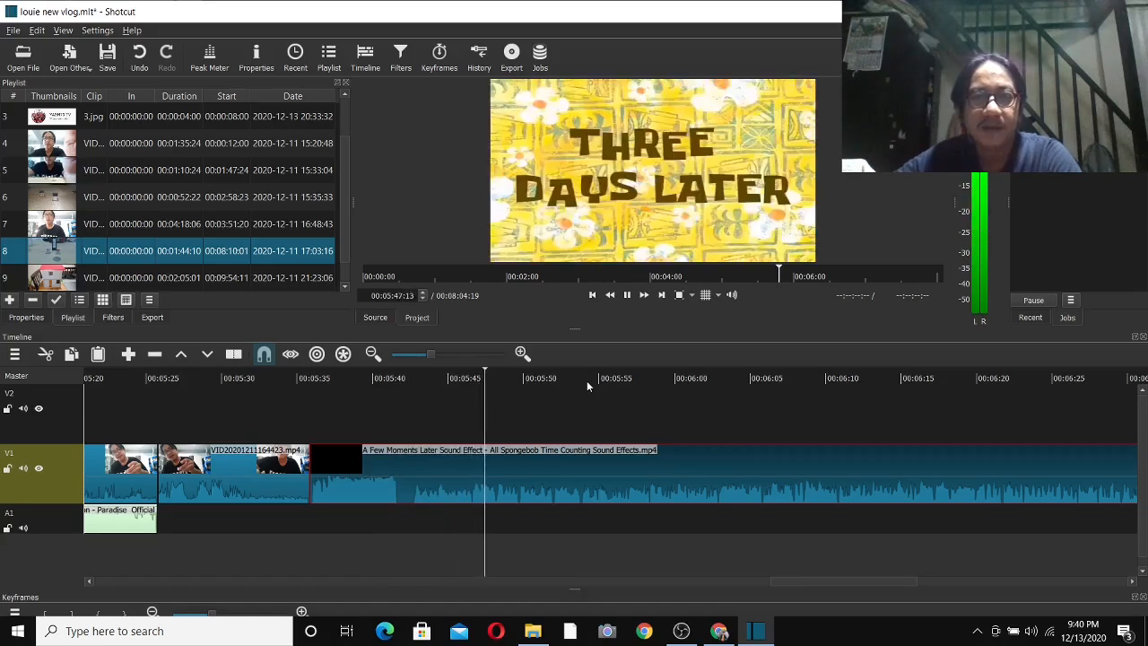
pyautogui.click(508, 375)
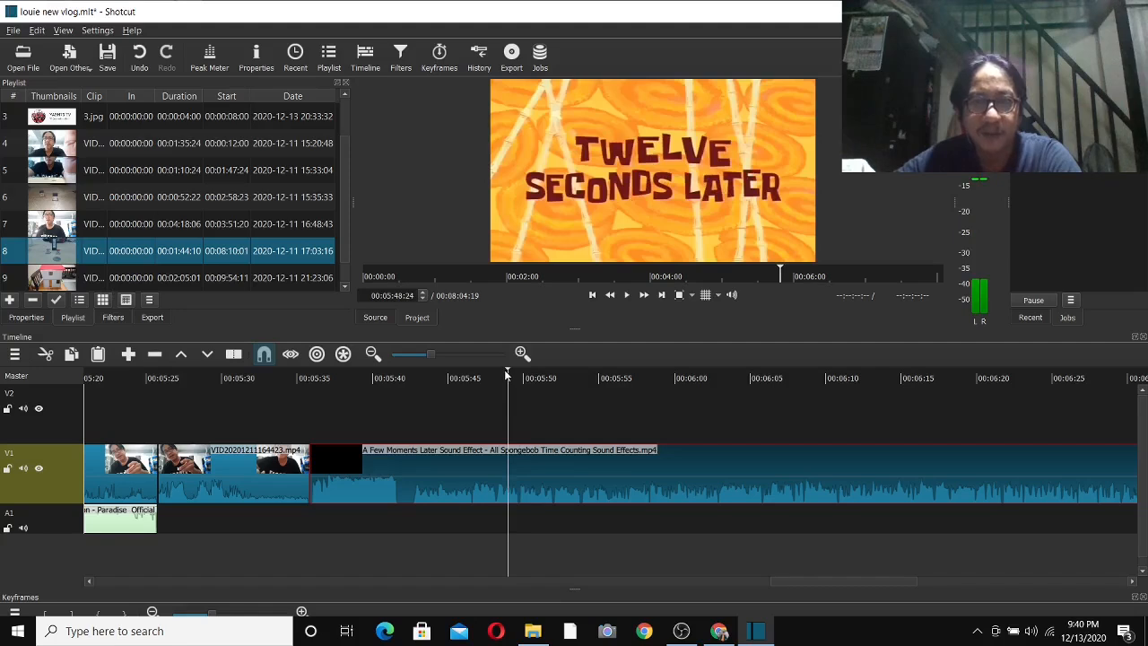
pyautogui.click(505, 377)
pyautogui.click(503, 377)
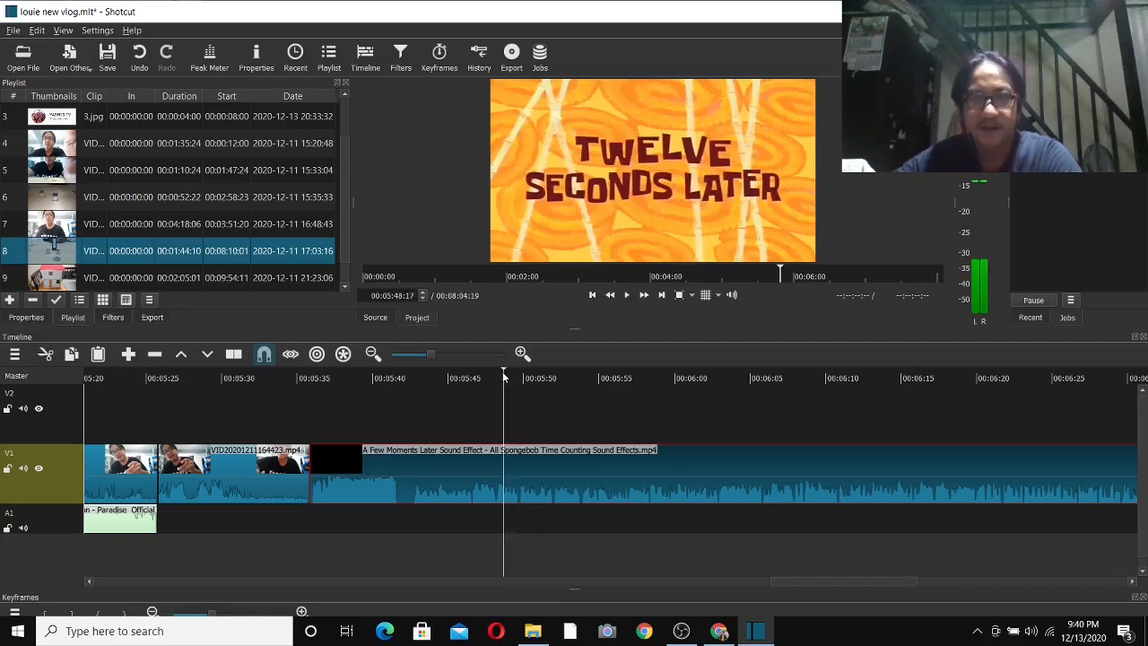
pyautogui.click(501, 377)
pyautogui.click(499, 376)
pyautogui.click(497, 377)
pyautogui.click(494, 376)
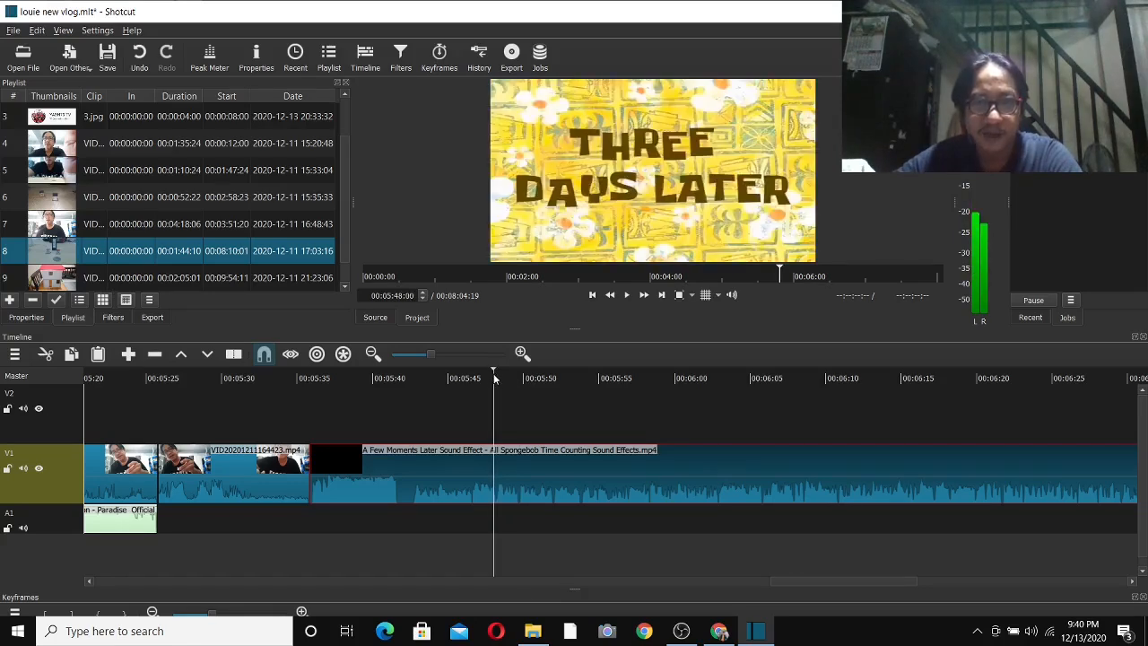
pyautogui.click(496, 377)
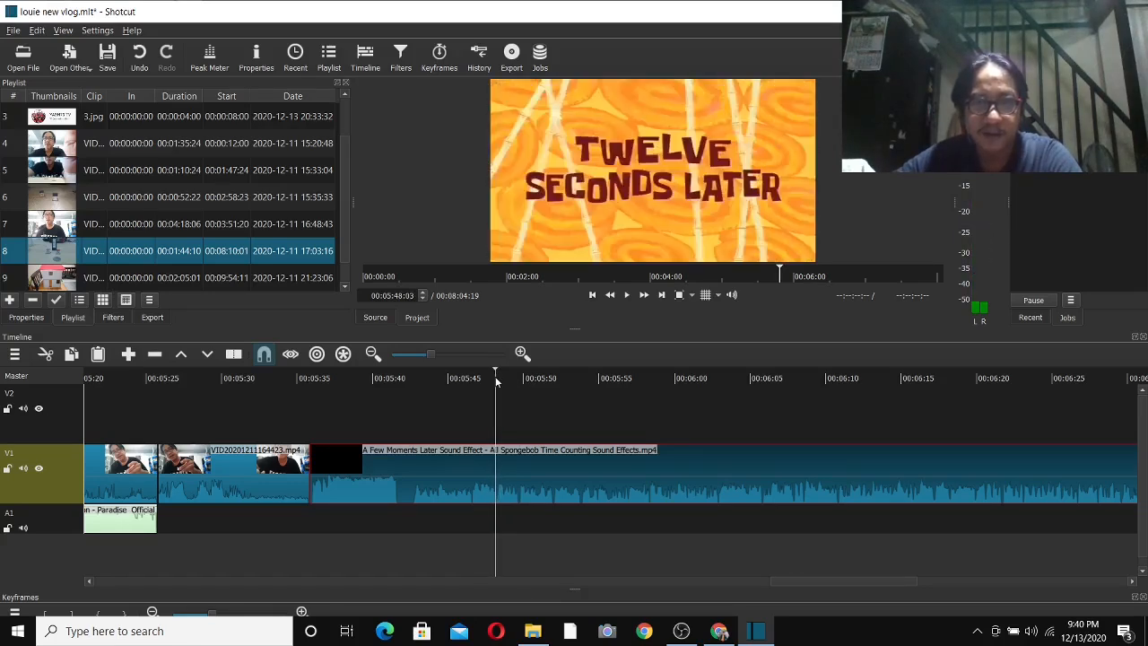
pyautogui.rightClick(463, 477)
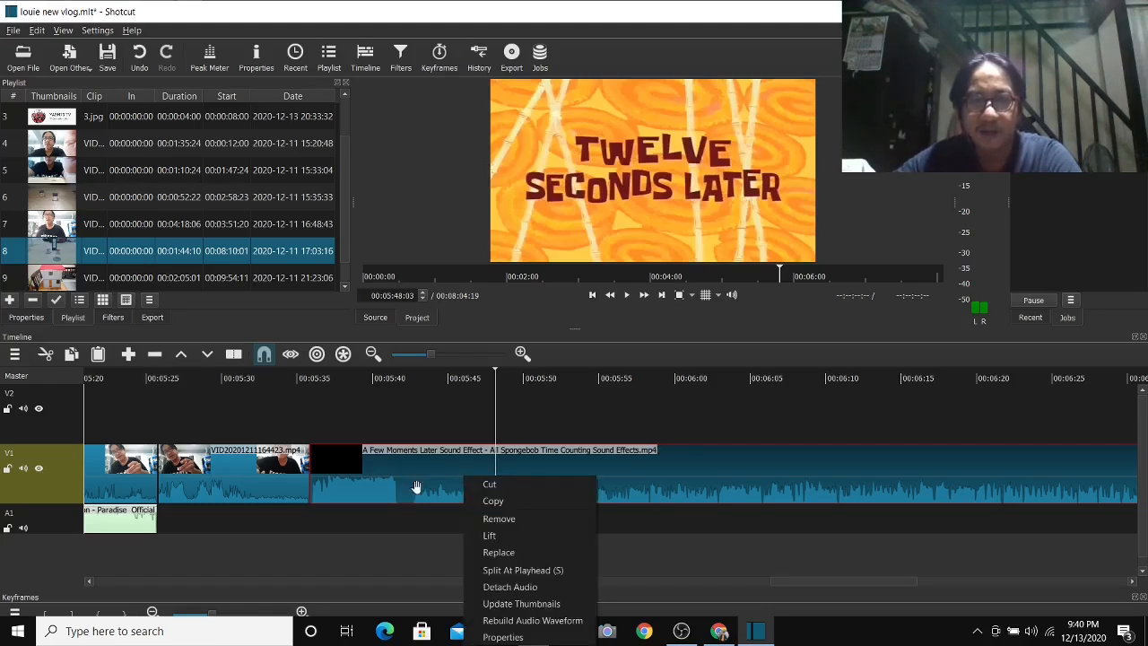
pyautogui.click(495, 569)
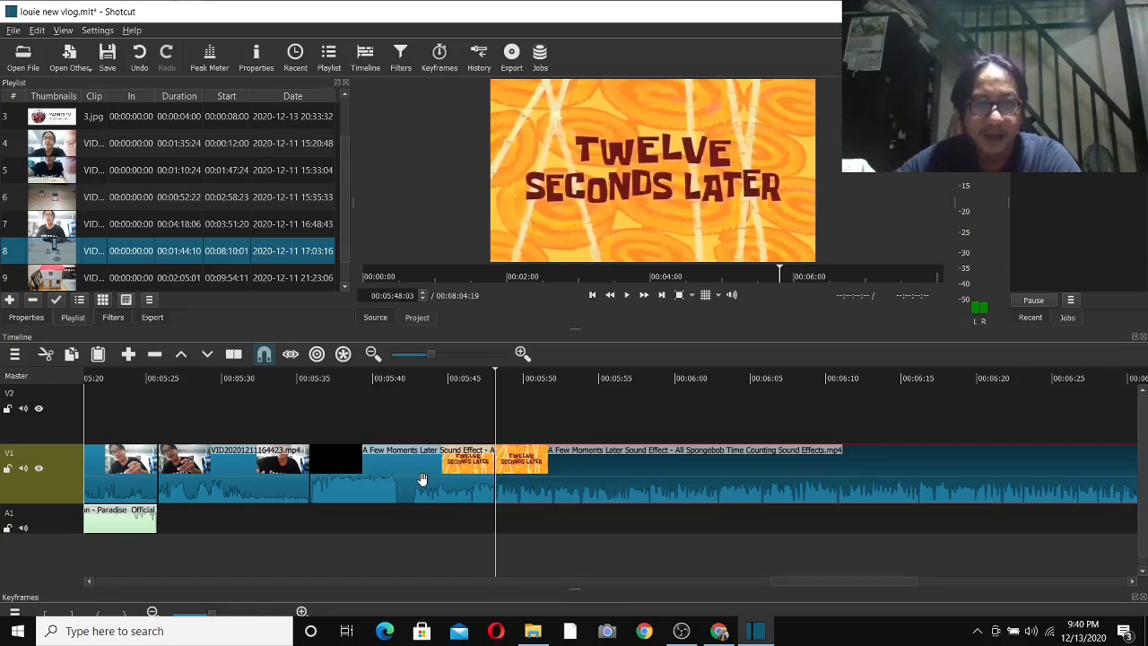
pyautogui.rightClick(424, 483)
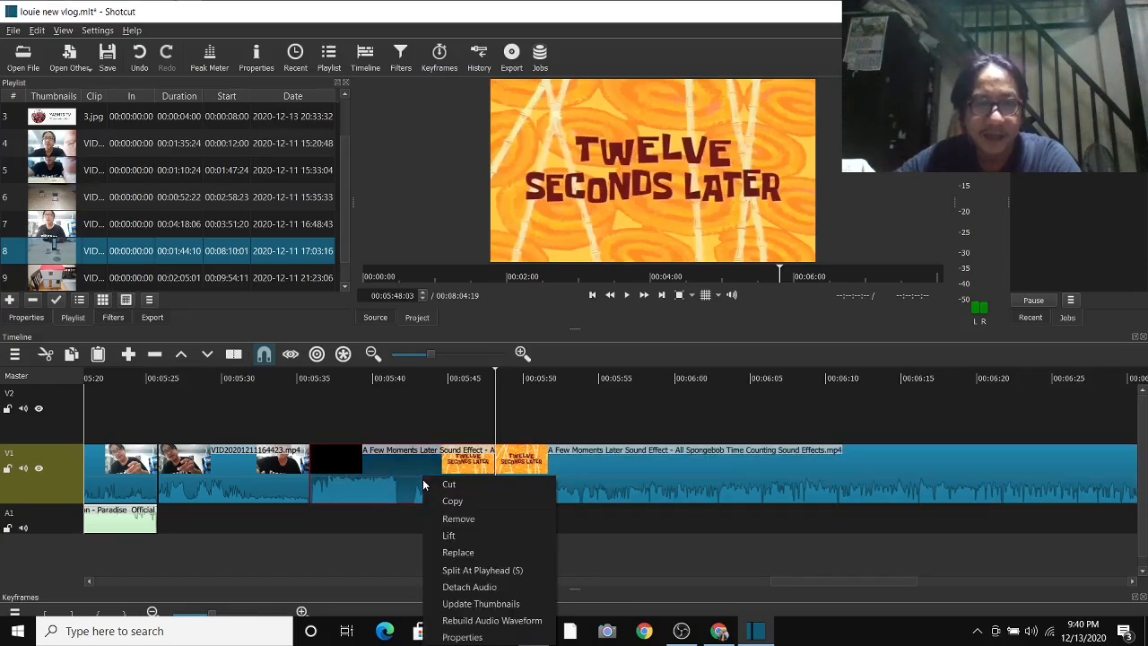
pyautogui.click(458, 518)
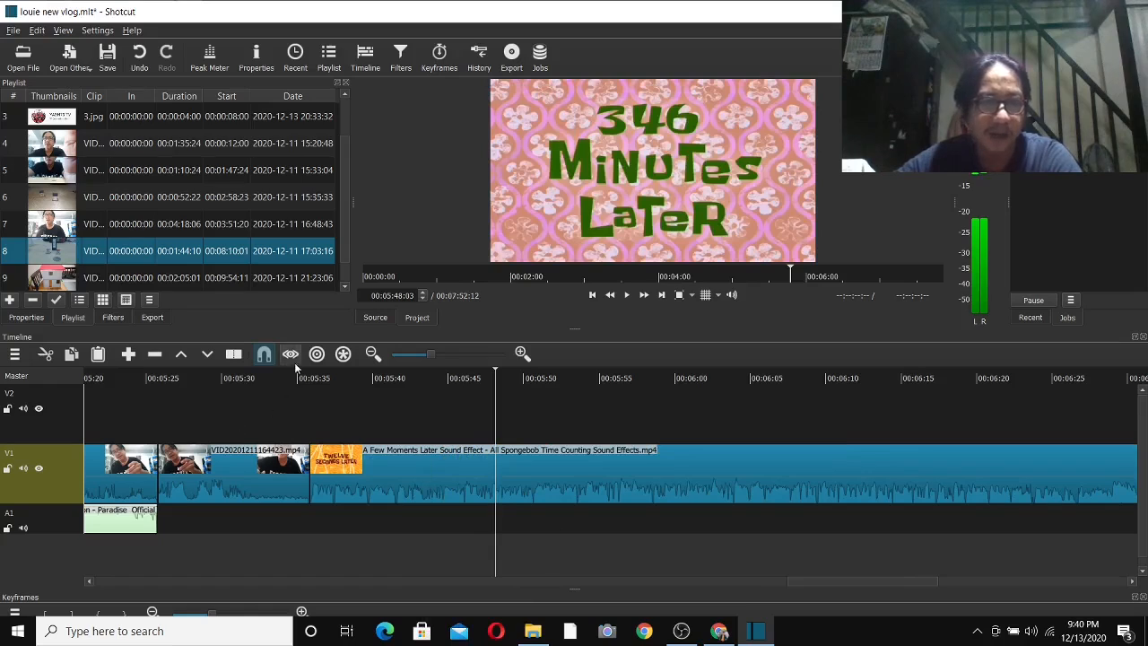
# - Split the "A Few Moments Later" clip at 00:05:37:06, where the "Twelve Seconds Later" card ends, remove the remainder and play back the ending
pyautogui.click(312, 384)
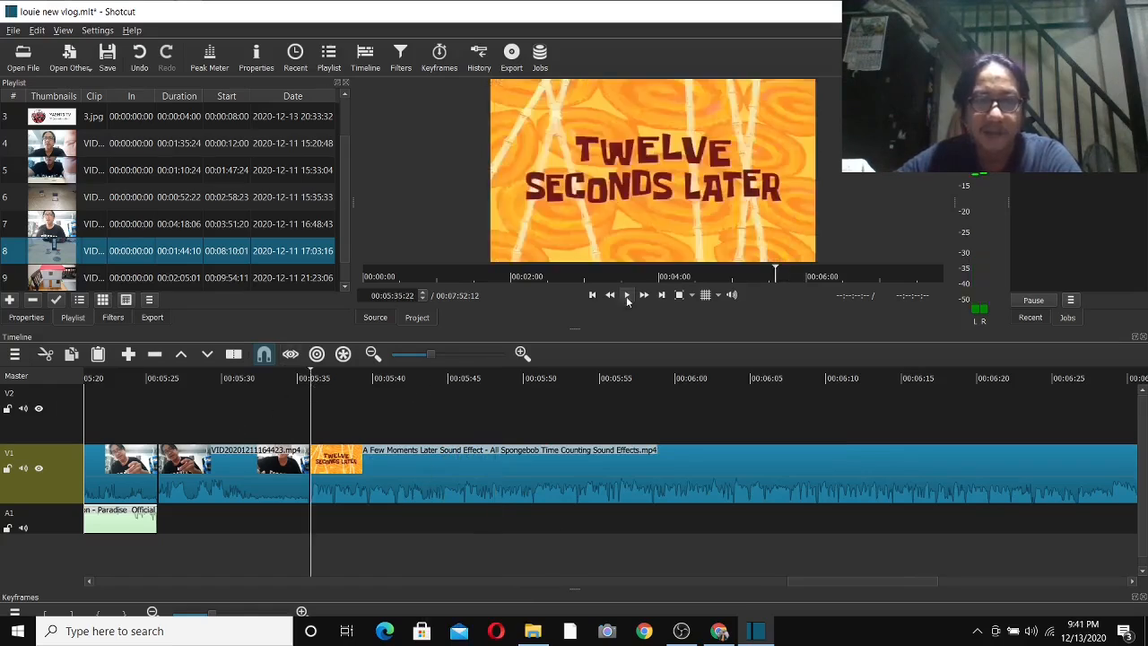
pyautogui.moveTo(316, 380); pyautogui.dragTo(333, 382)
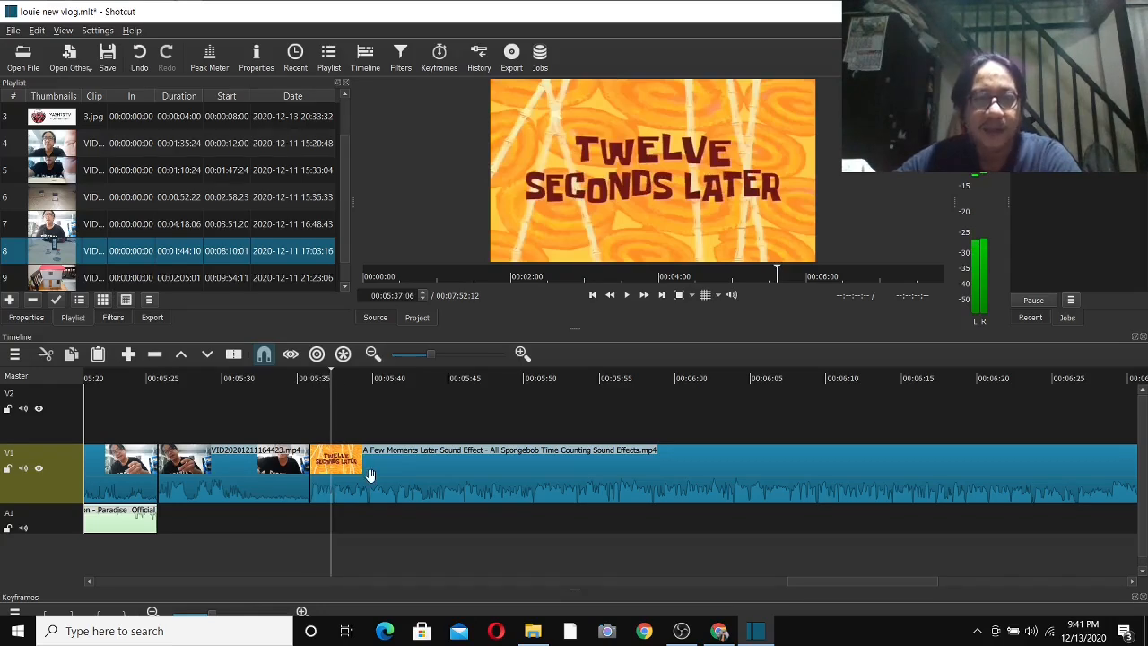
pyautogui.rightClick(369, 474)
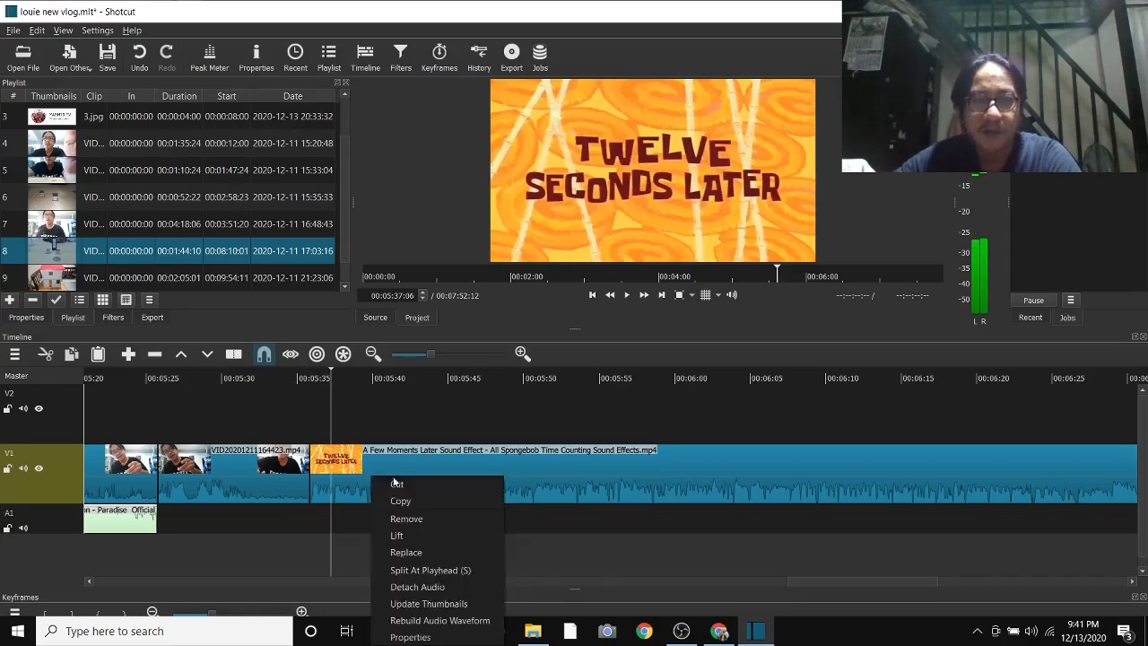
pyautogui.click(418, 570)
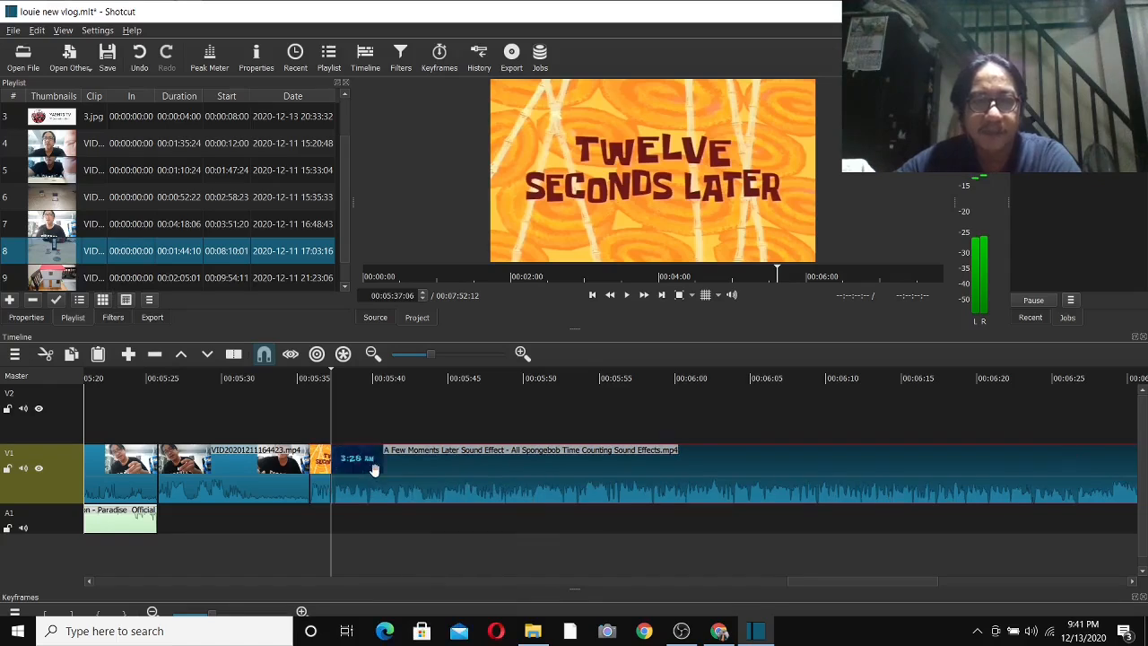
pyautogui.rightClick(376, 473)
pyautogui.click(414, 514)
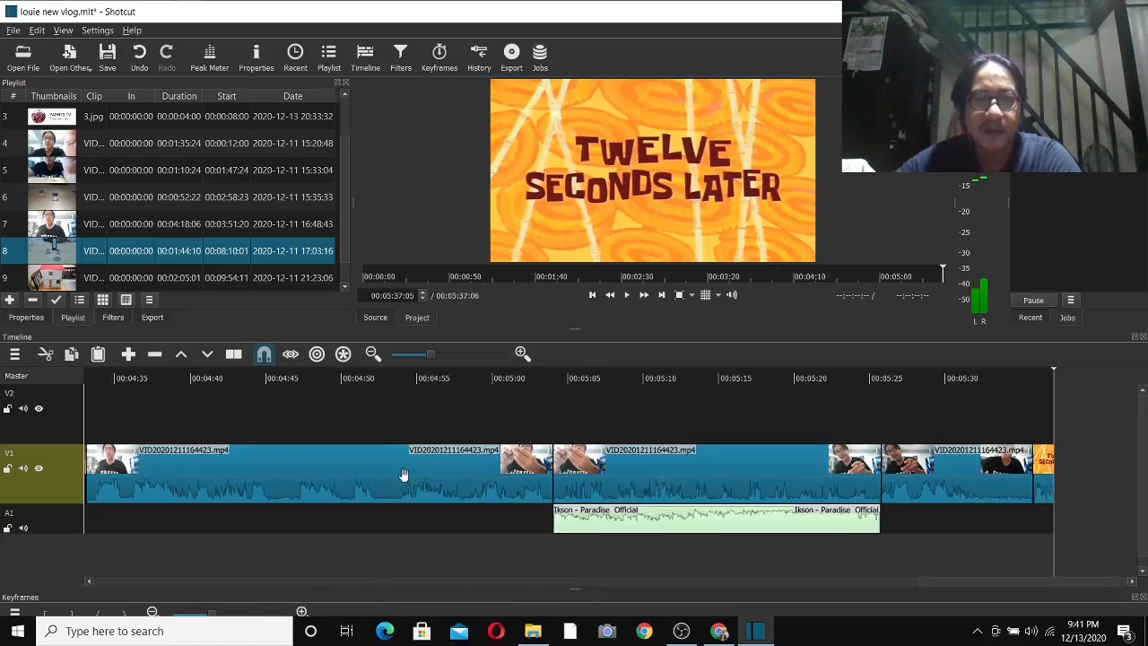
pyautogui.click(1023, 375)
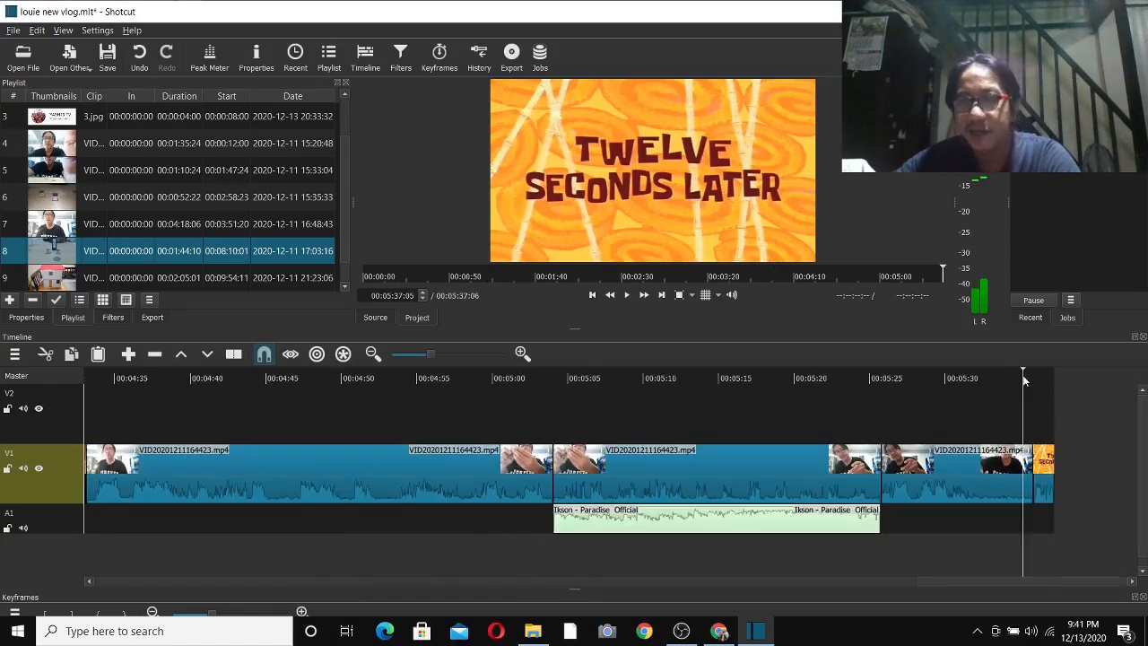
pyautogui.click(626, 293)
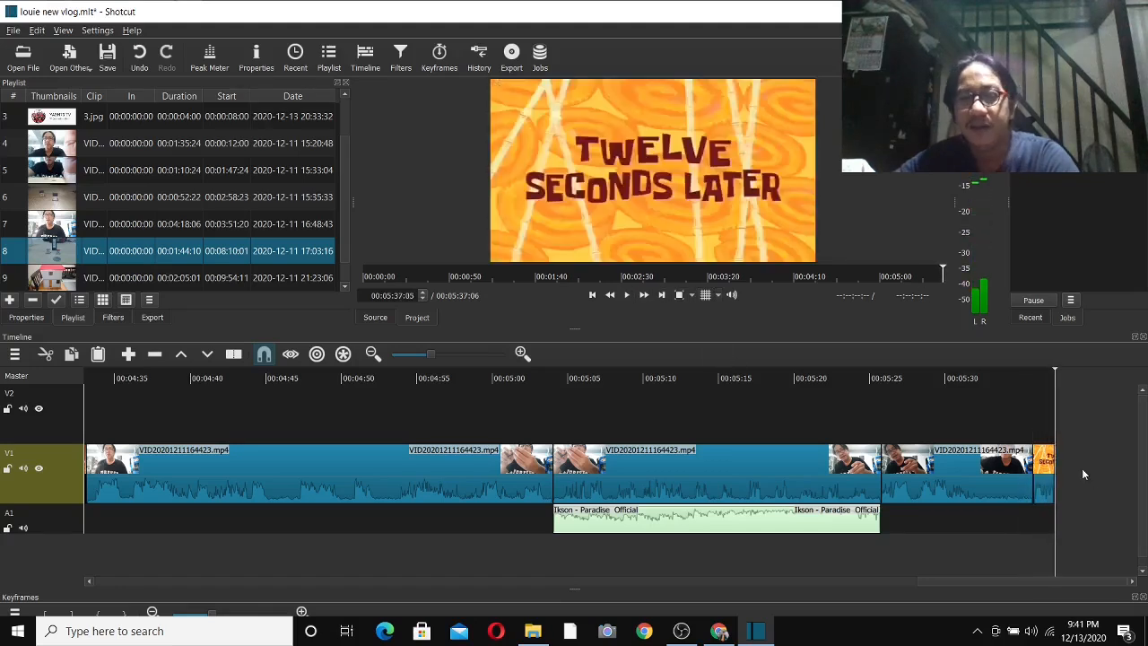
# - Open the eighth playlist clip, VID20201211170131.mp4, and place it on V1 directly after the "Twelve Seconds Later" card
pyautogui.doubleClick(223, 253)
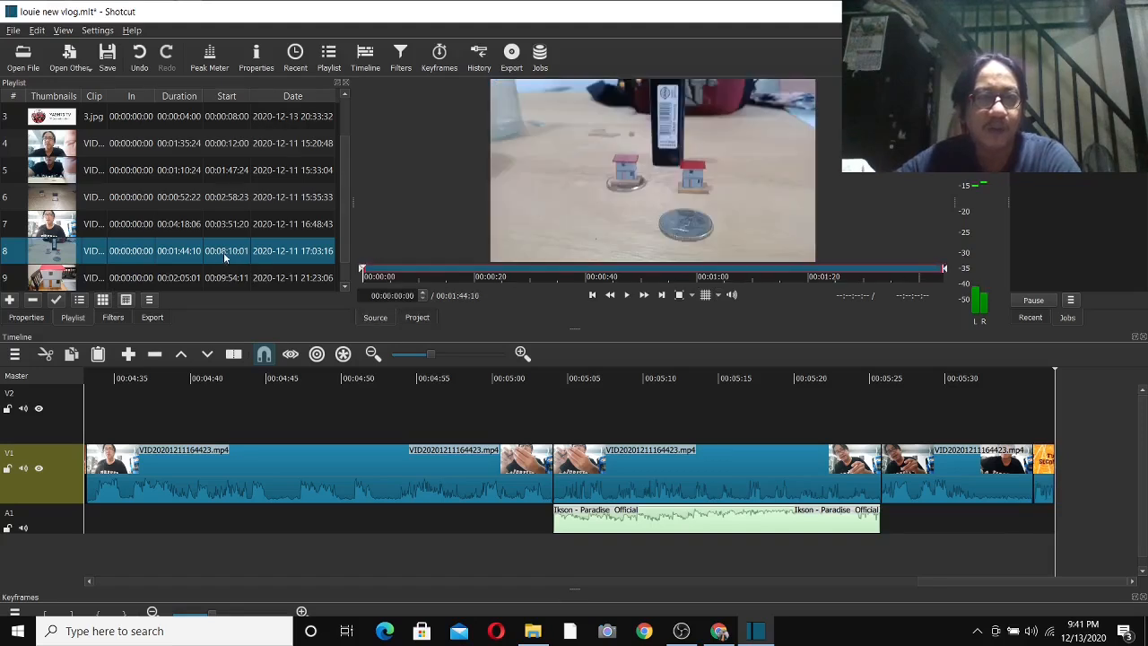
pyautogui.click(639, 136)
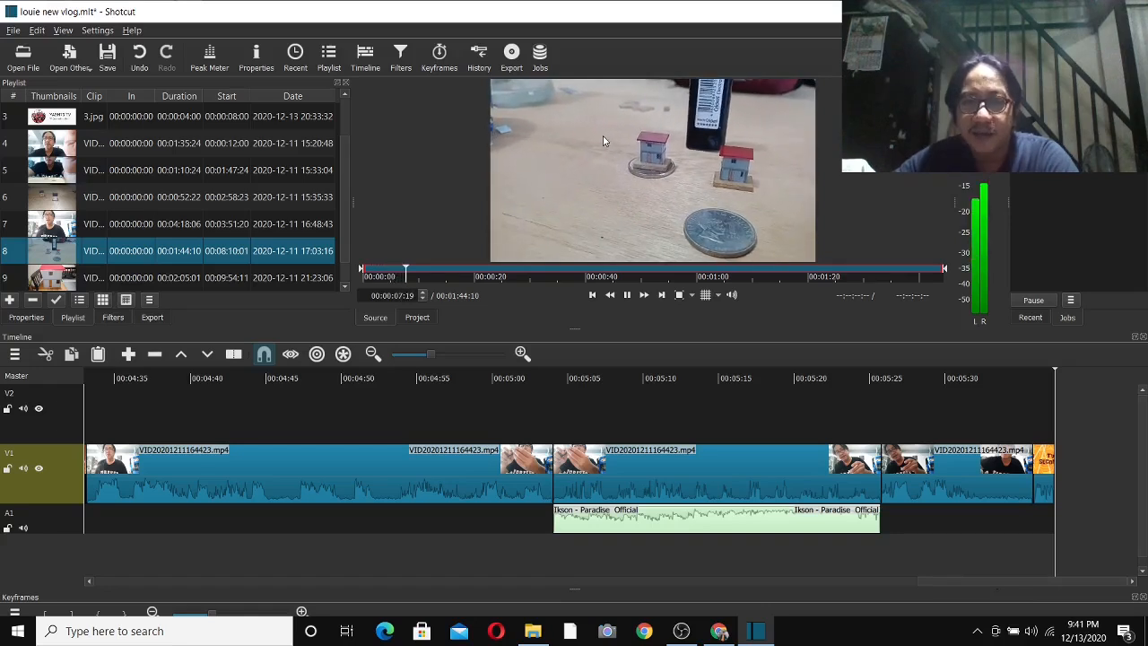
pyautogui.moveTo(603, 140); pyautogui.dragTo(1024, 580)
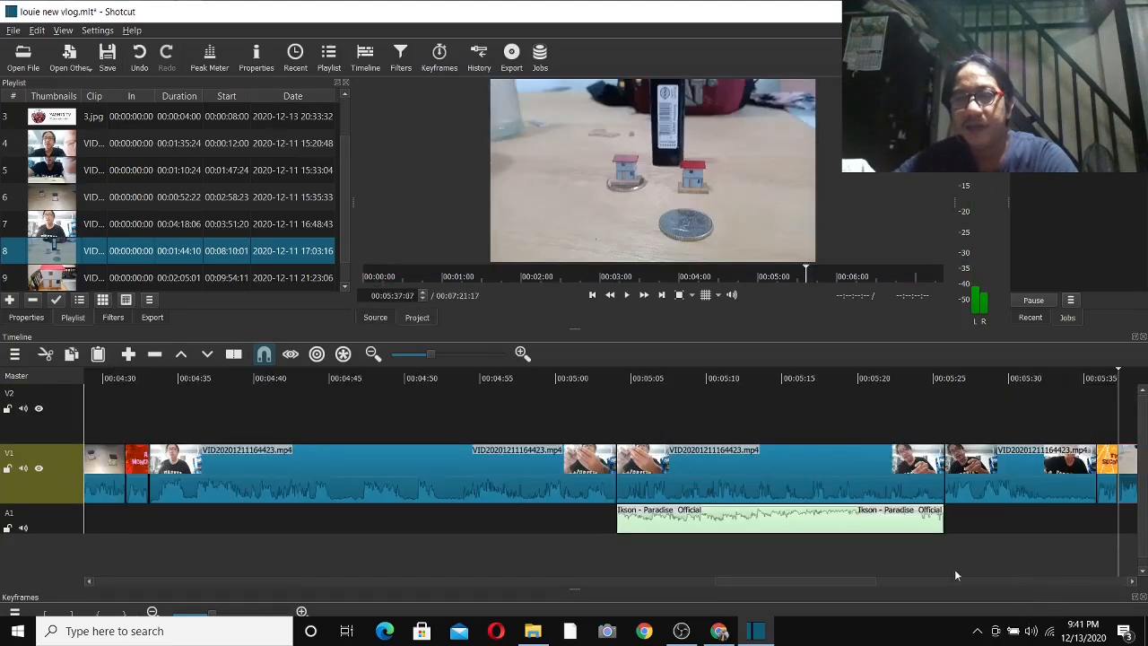
pyautogui.moveTo(863, 578); pyautogui.dragTo(987, 579)
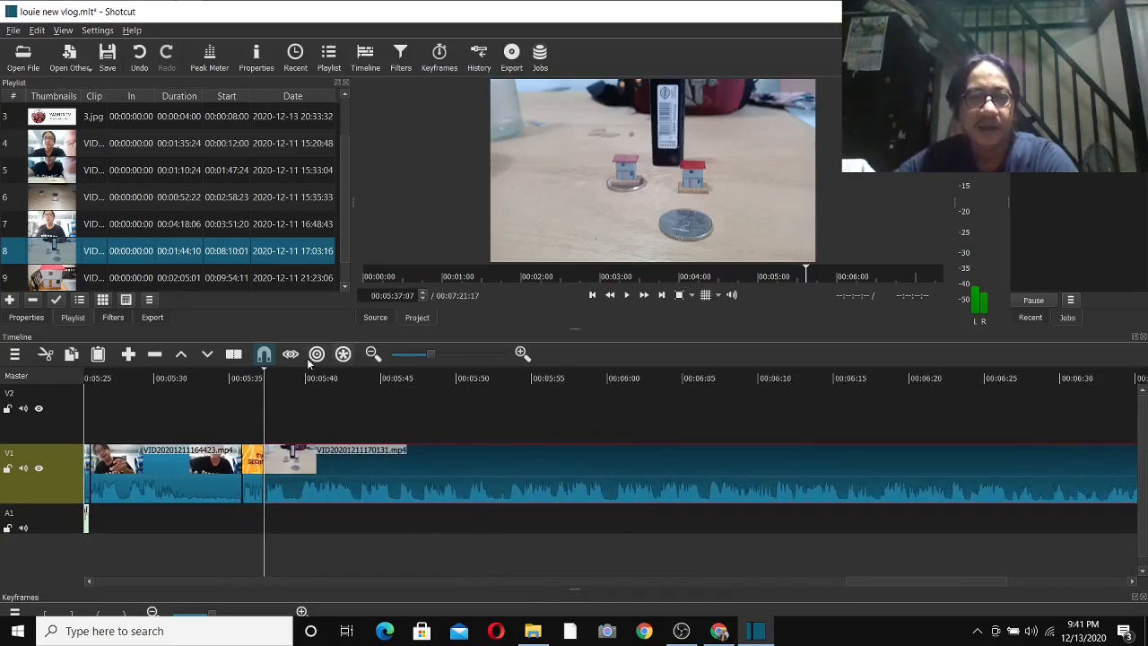
# - Play the timeline from just before the "Twelve Seconds Later" card into VID20201211170131.mp4 to check the transition
pyautogui.click(209, 381)
pyautogui.click(628, 298)
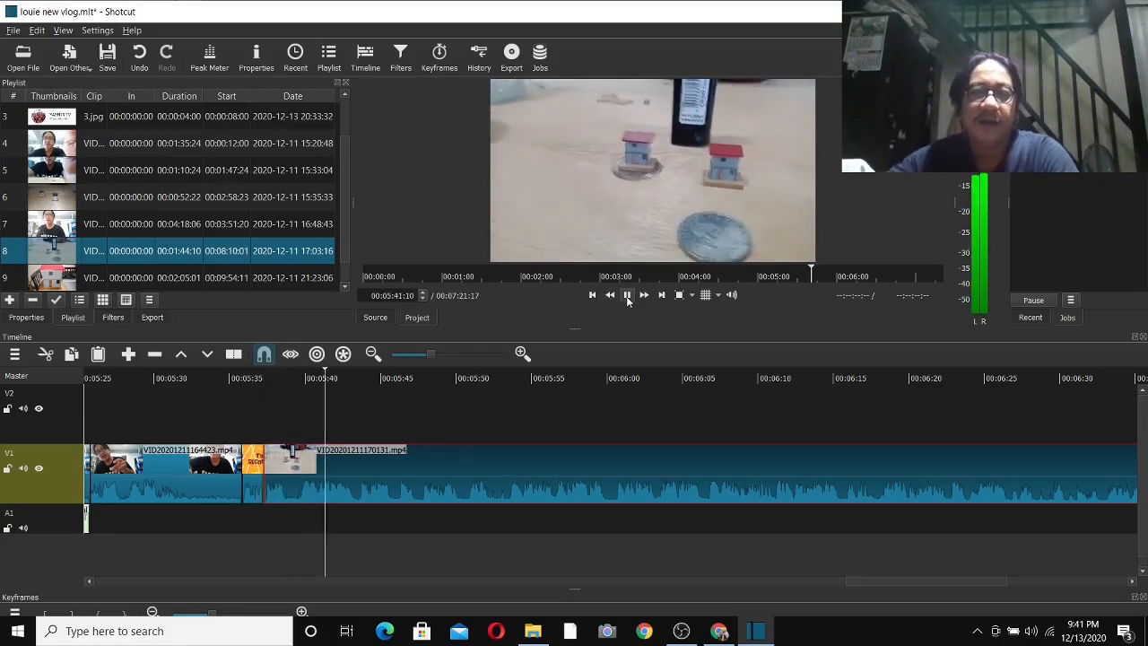
pyautogui.click(628, 296)
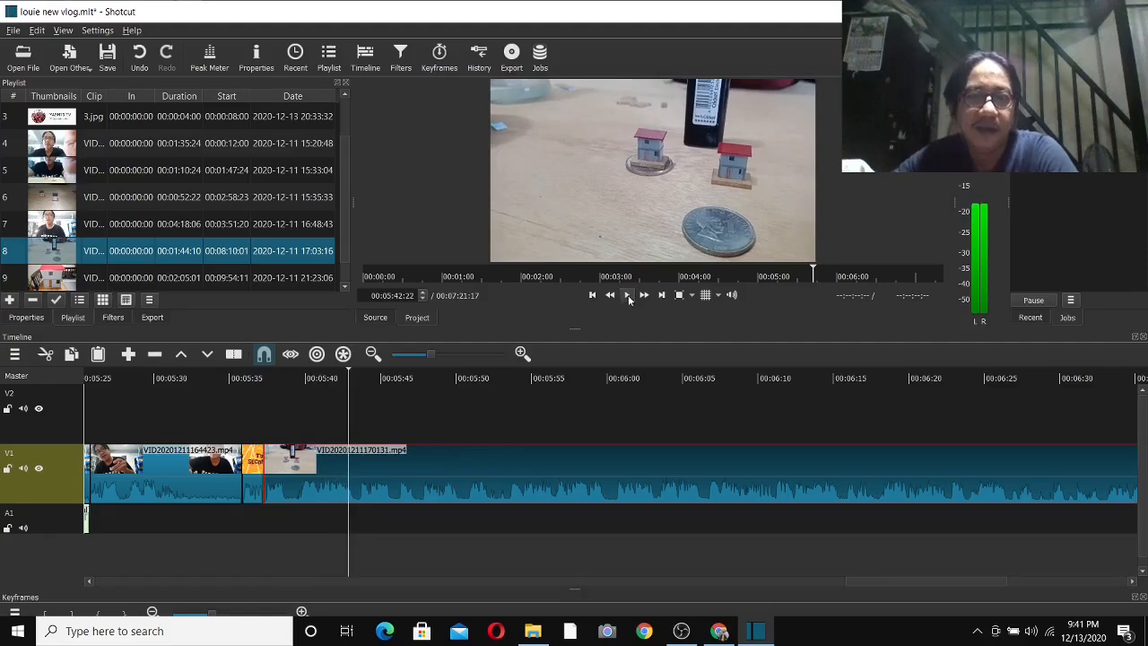
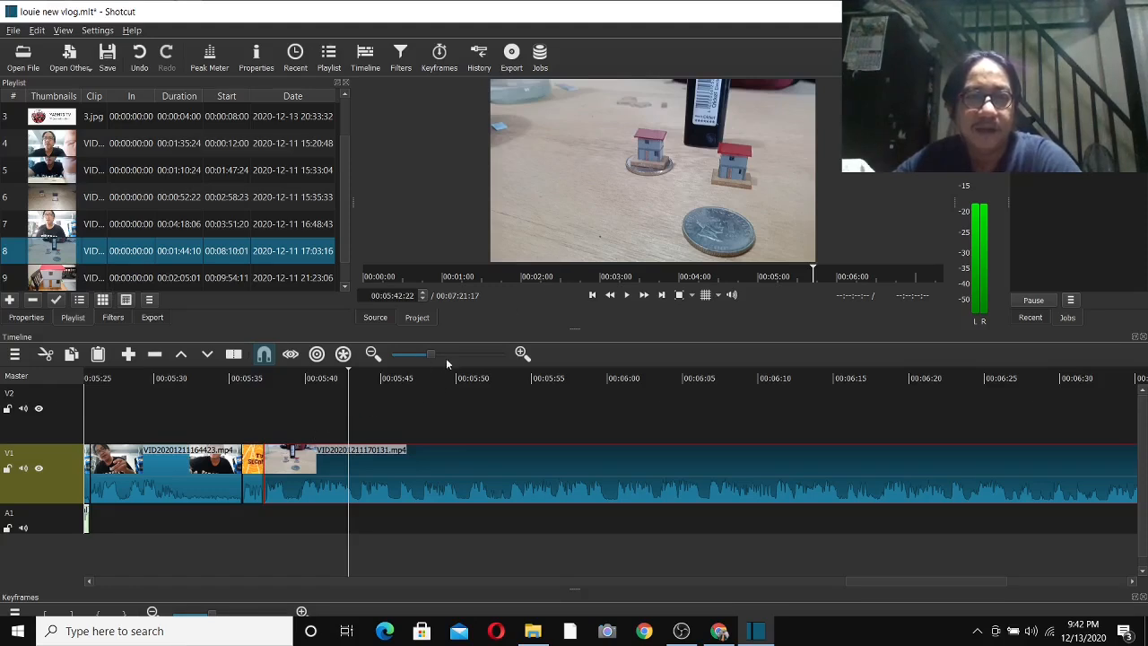
# - Play VID20201211170131.mp4 on V1, go to its ending, and preview the opening of the ninth playlist clip
pyautogui.click(626, 299)
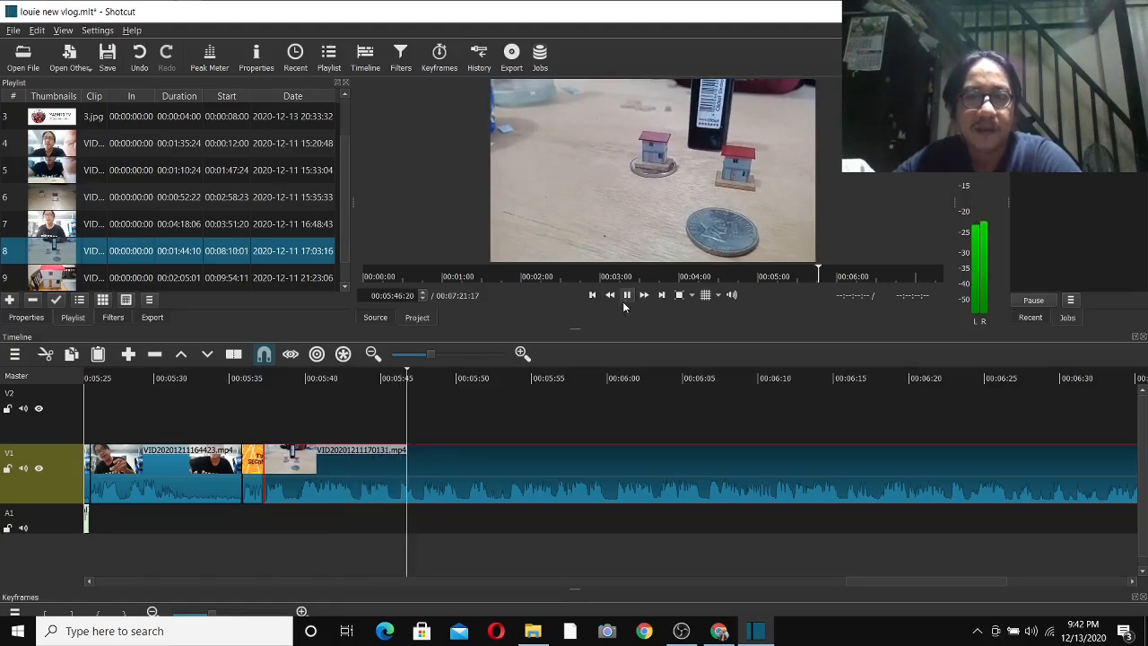
pyautogui.moveTo(923, 582); pyautogui.dragTo(1060, 579)
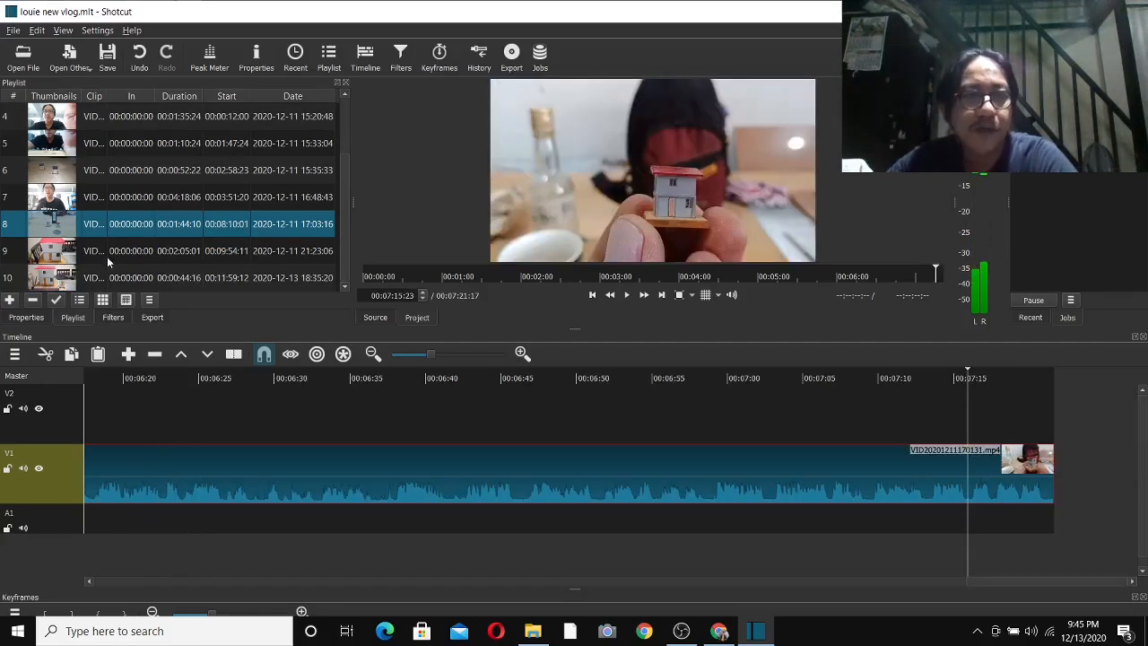
pyautogui.click(108, 256)
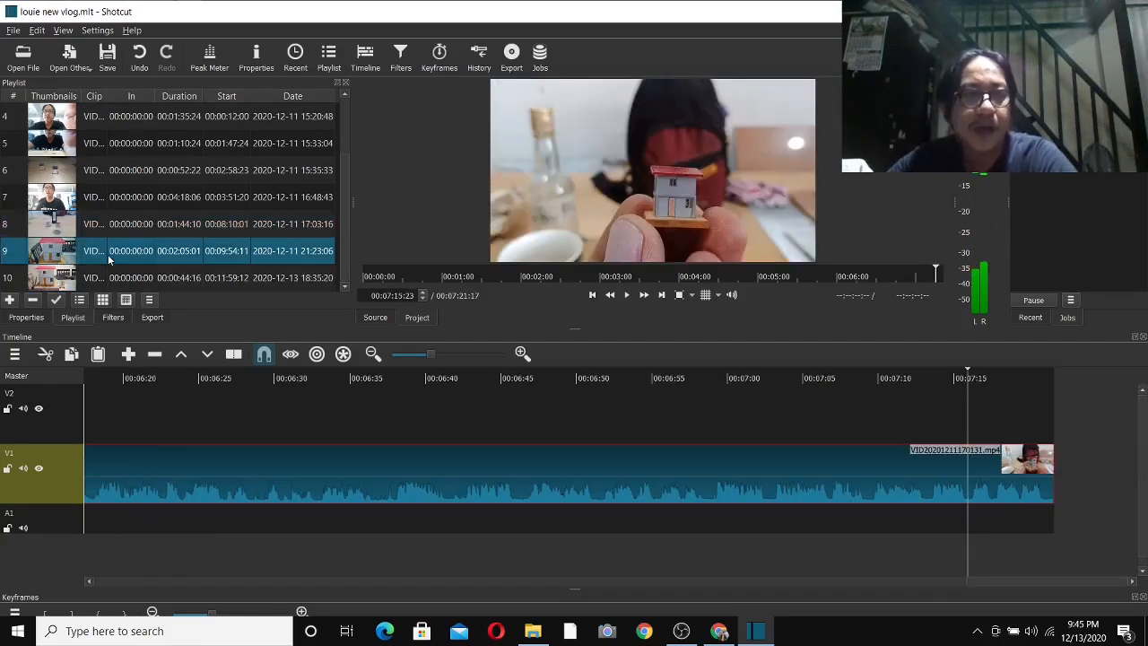
pyautogui.doubleClick(109, 258)
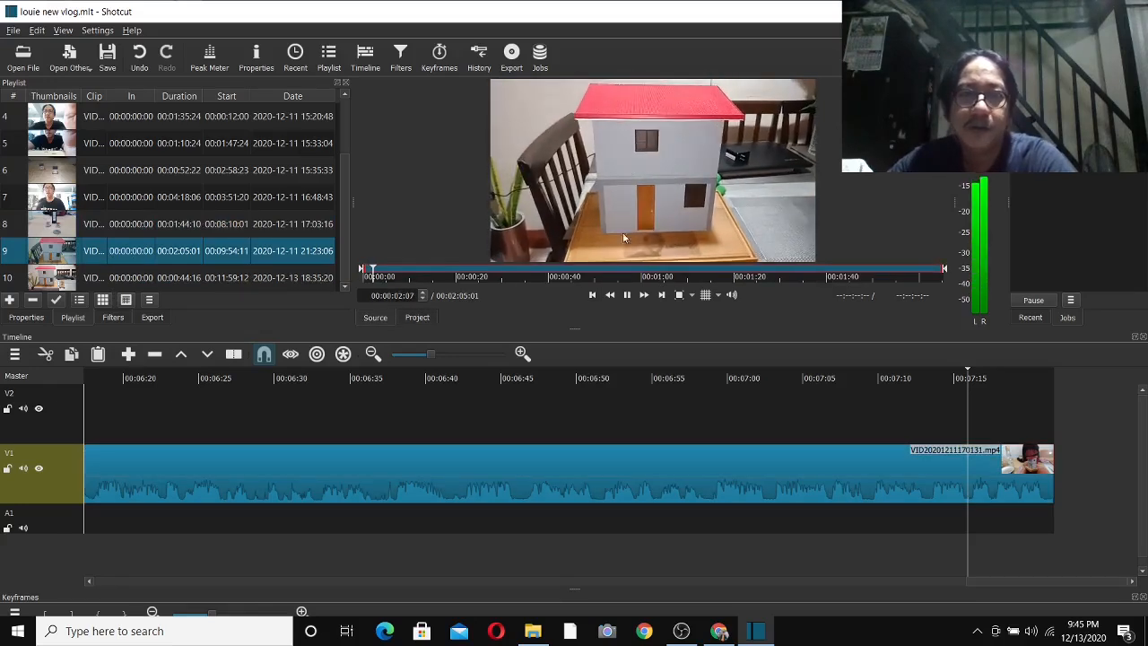
pyautogui.click(629, 296)
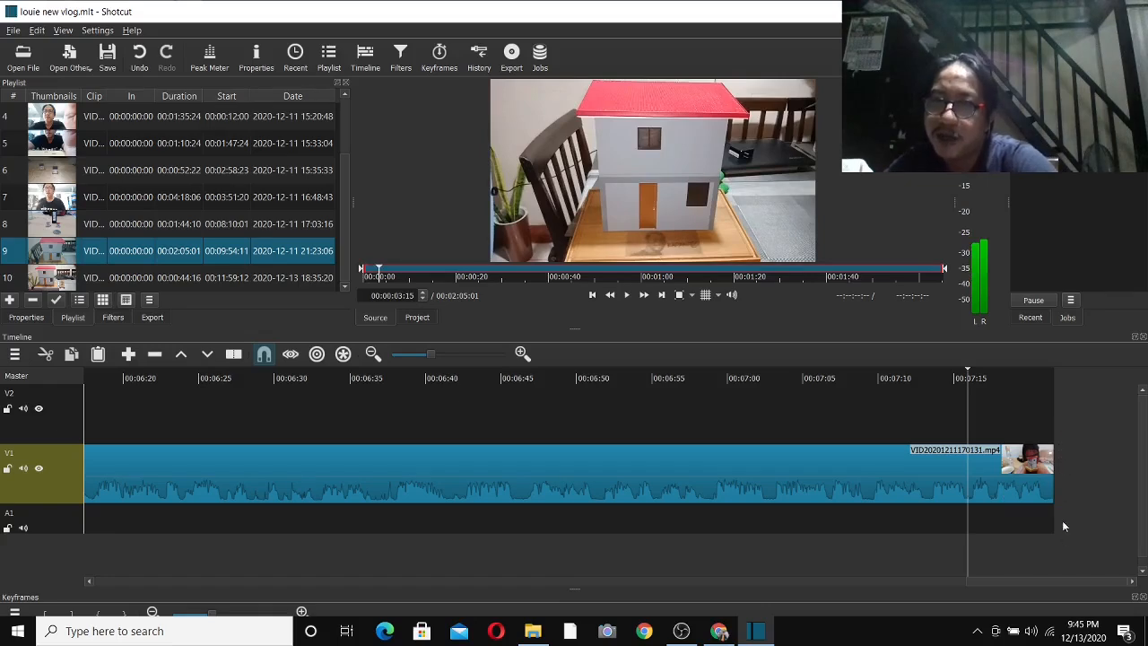
# - Find and open the video "A Few Moments Later Sound Effect - All Spongebob Time Counting Sound Effects" from the Downloads folder
pyautogui.click(23, 56)
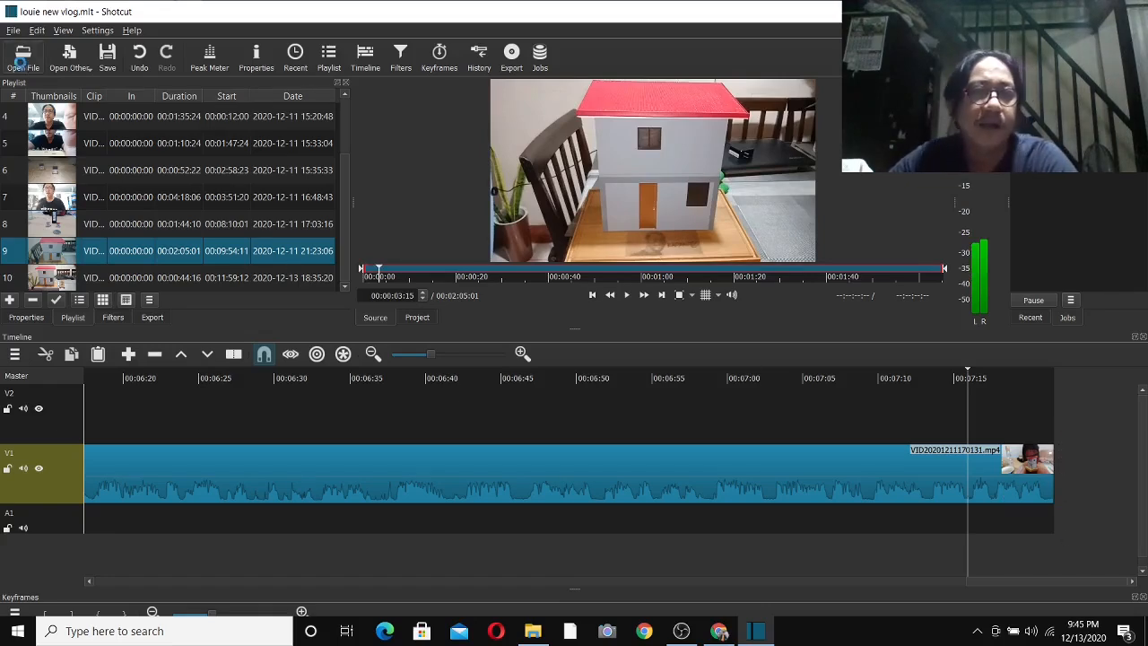
pyautogui.click(345, 169)
pyautogui.scroll(-3, 341, 196)
pyautogui.scroll(-10, 341, 198)
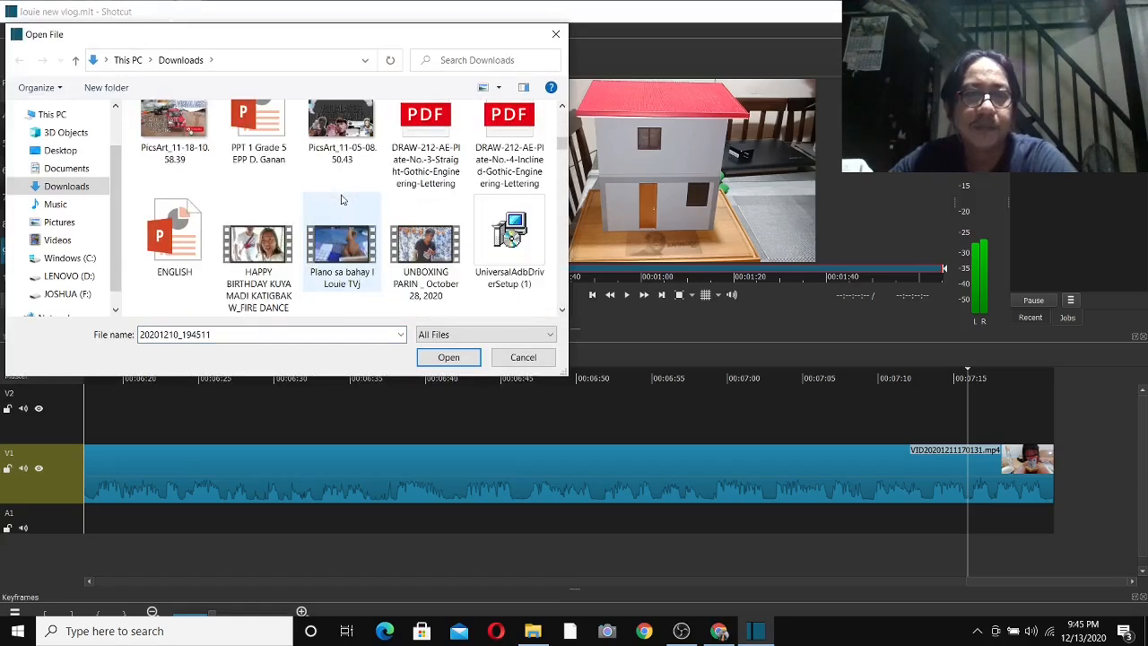
pyautogui.scroll(-10, 341, 200)
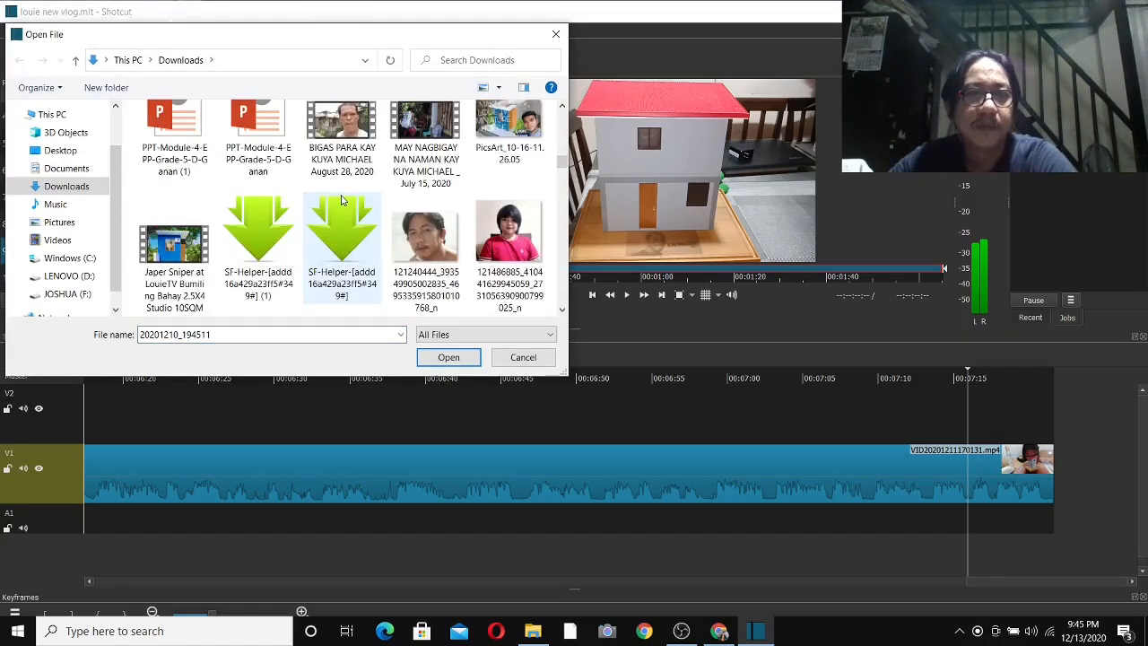
pyautogui.scroll(-8, 341, 200)
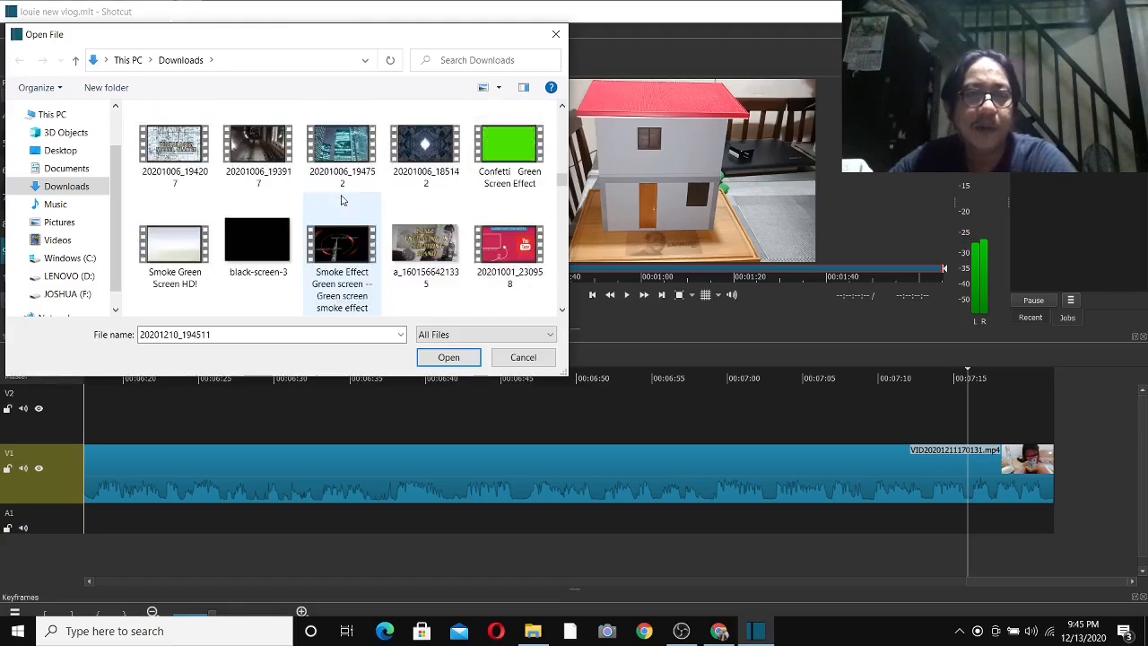
pyautogui.scroll(-1, 341, 200)
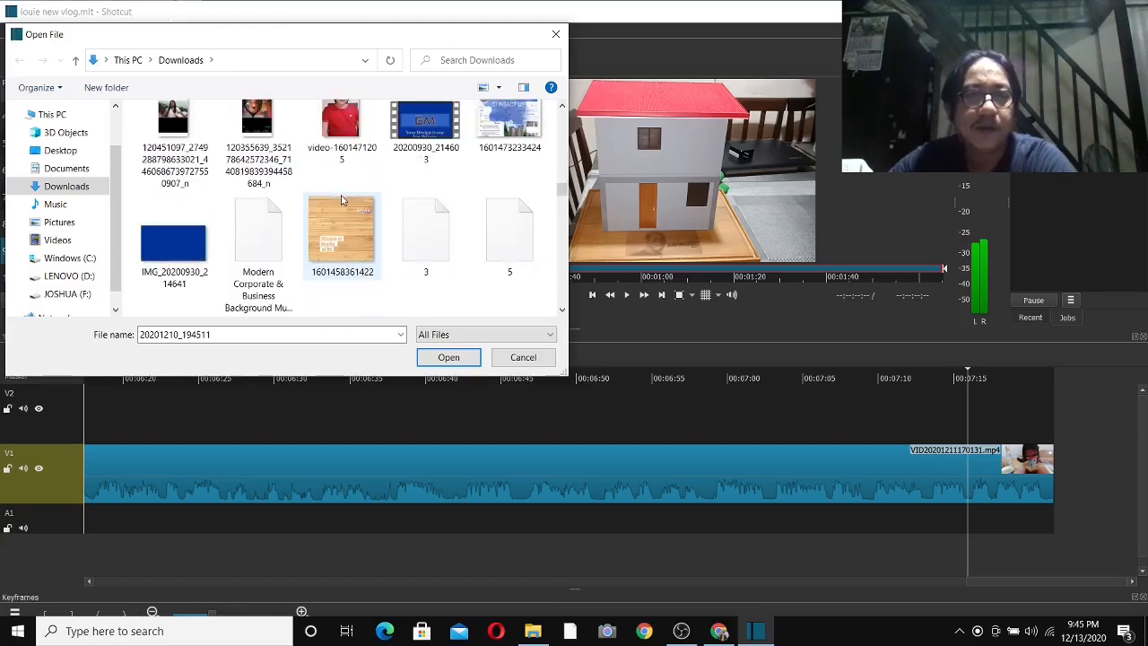
pyautogui.scroll(-8, 341, 200)
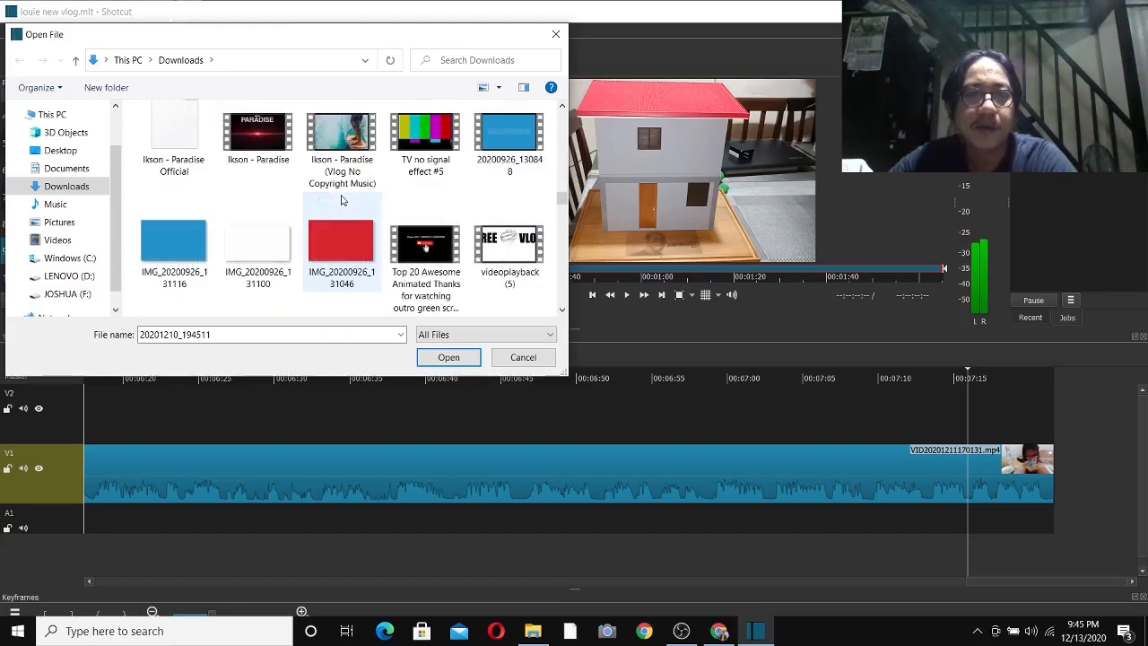
pyautogui.scroll(-1, 341, 200)
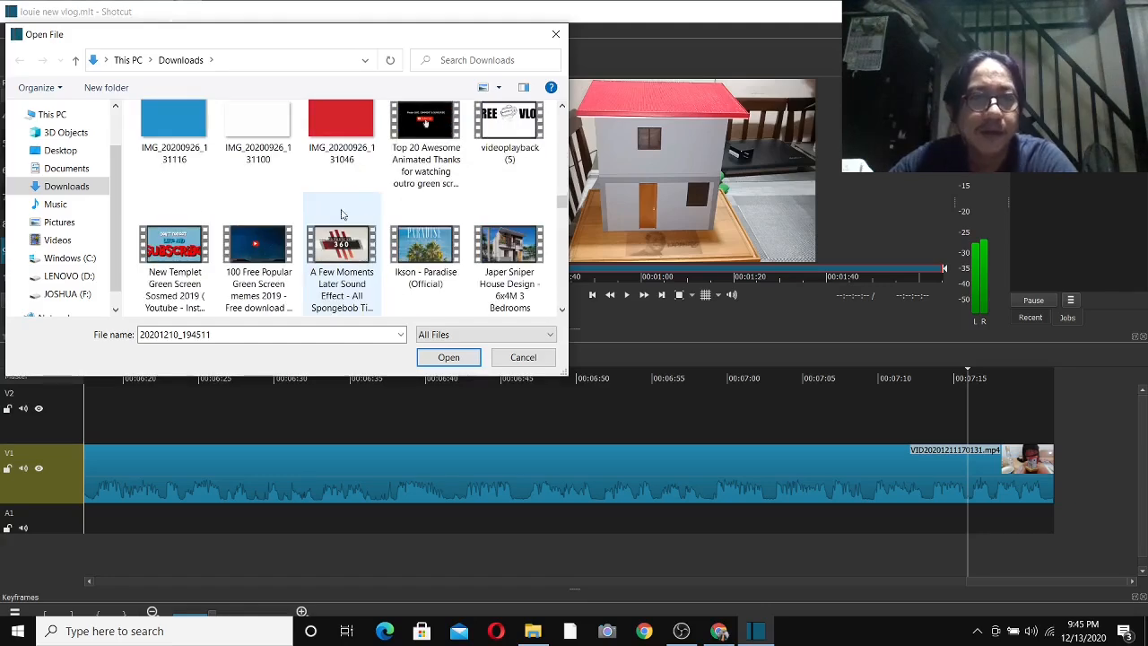
pyautogui.click(341, 255)
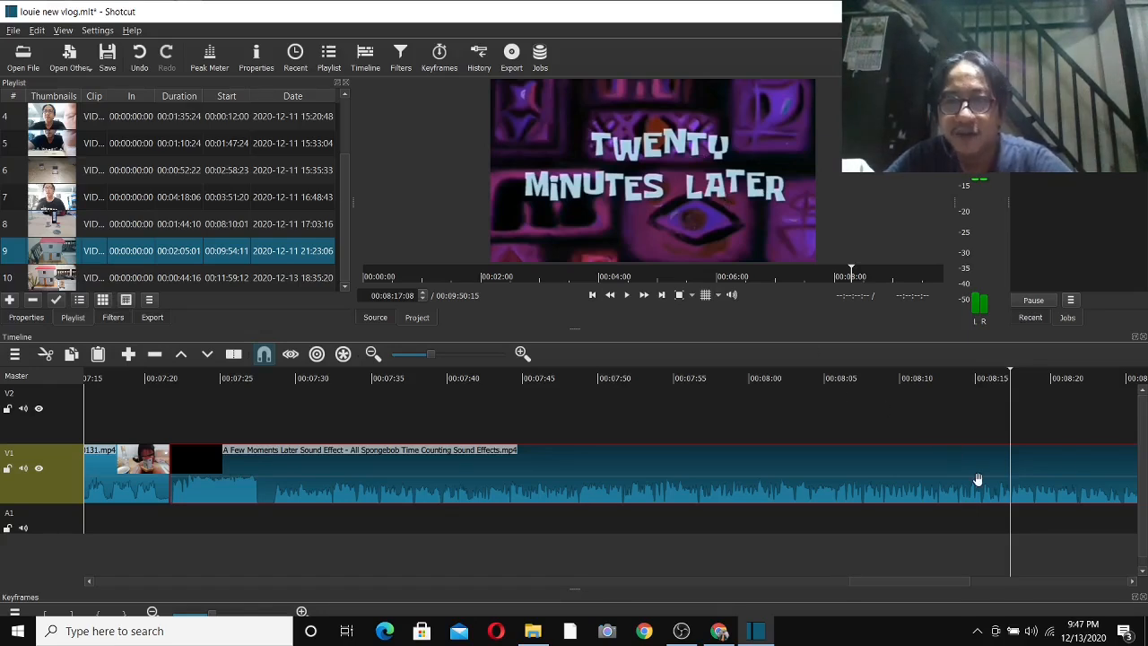
# - Split the "A Few Moments Later" clip on V1 at 00:08:17:08, on the "Twenty Minutes Later" card, and remove the part before it
pyautogui.rightClick(977, 476)
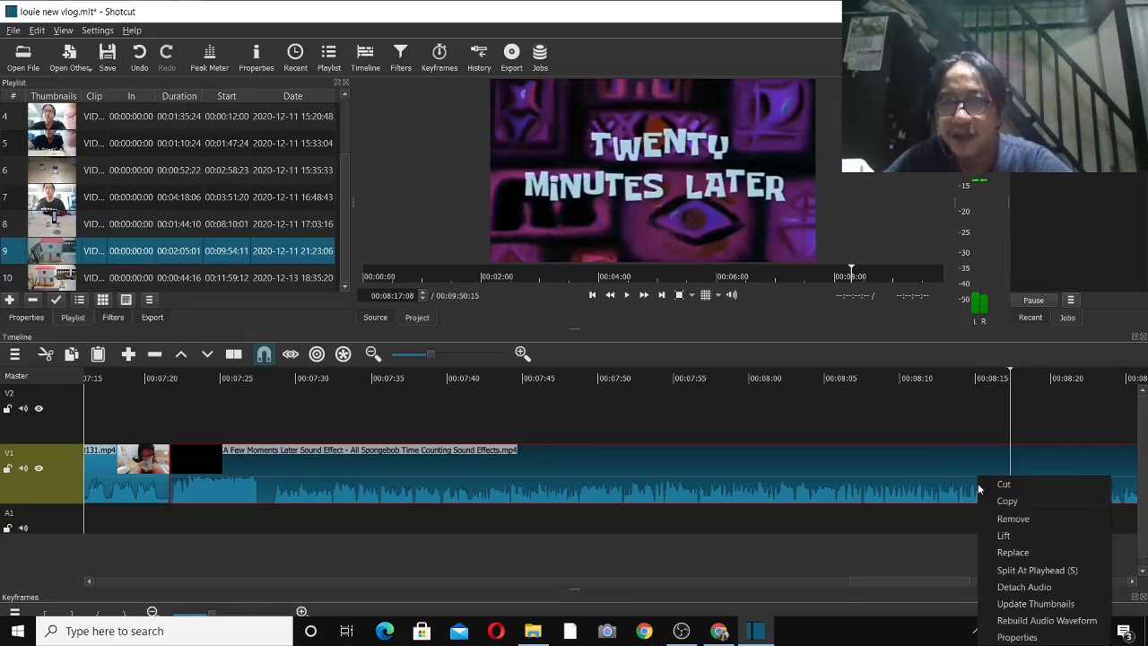
pyautogui.click(1012, 572)
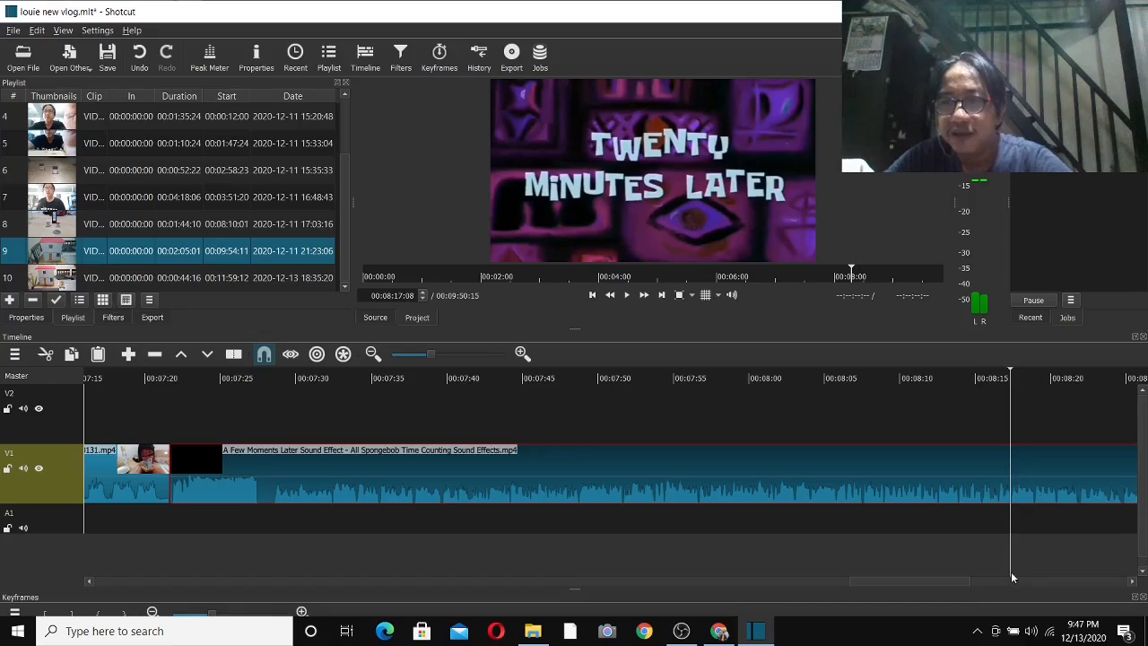
pyautogui.click(906, 475)
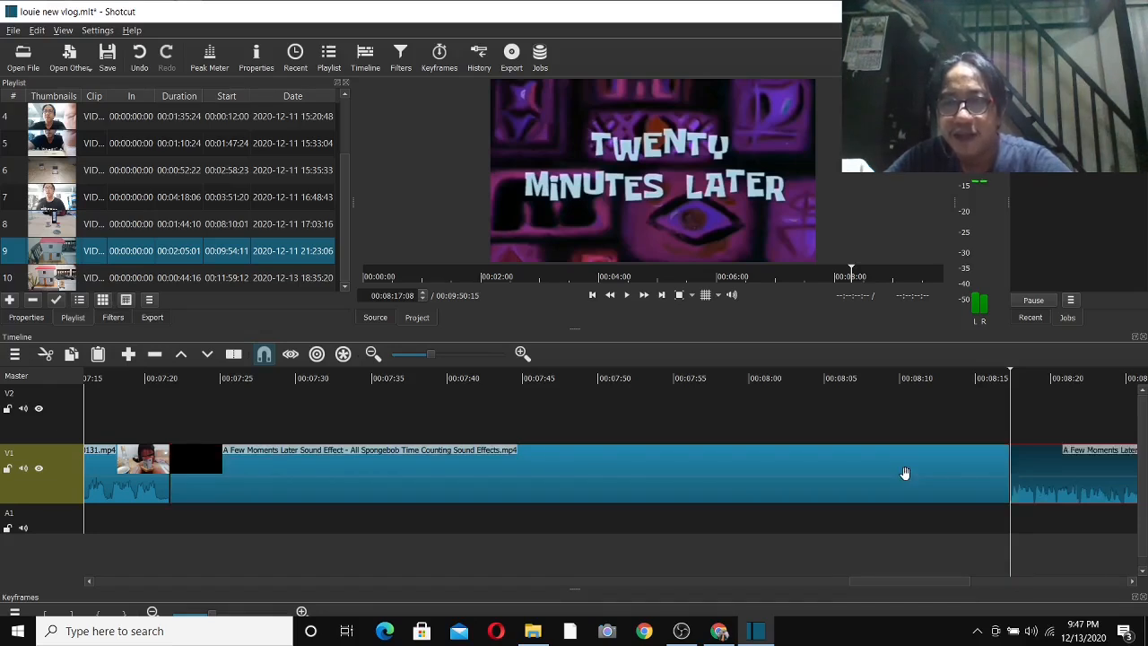
pyautogui.rightClick(905, 473)
pyautogui.click(933, 516)
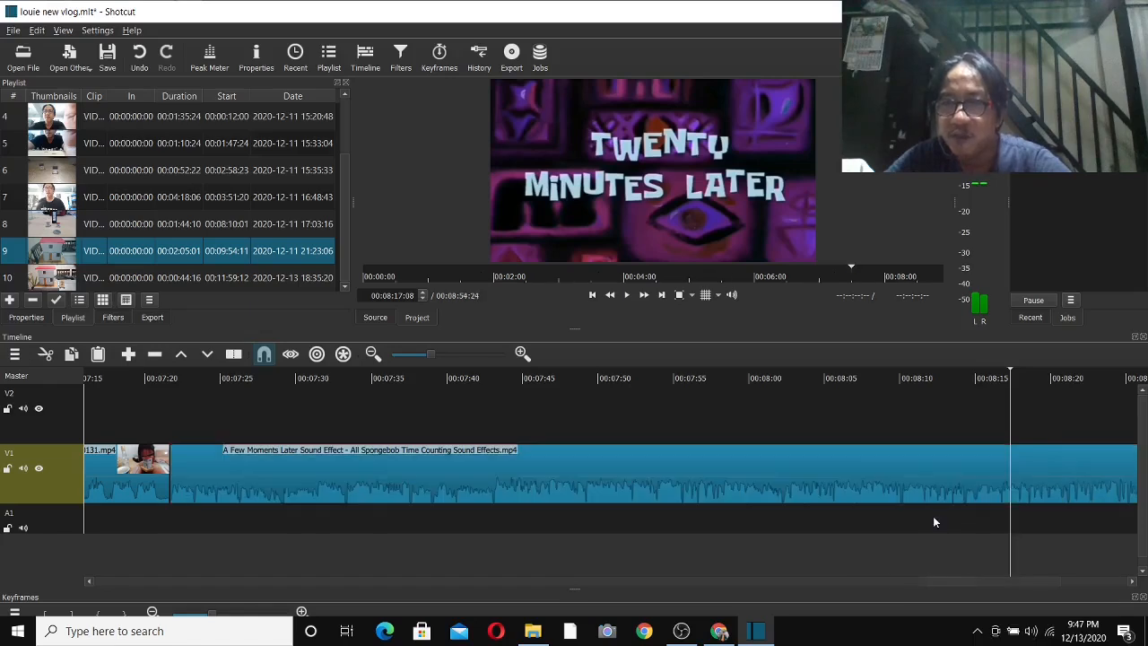
# - Split the "A Few Moments Later" clip at 00:07:23:03, where the "Twenty Minutes Later" card ends, and remove the remainder
pyautogui.click(172, 380)
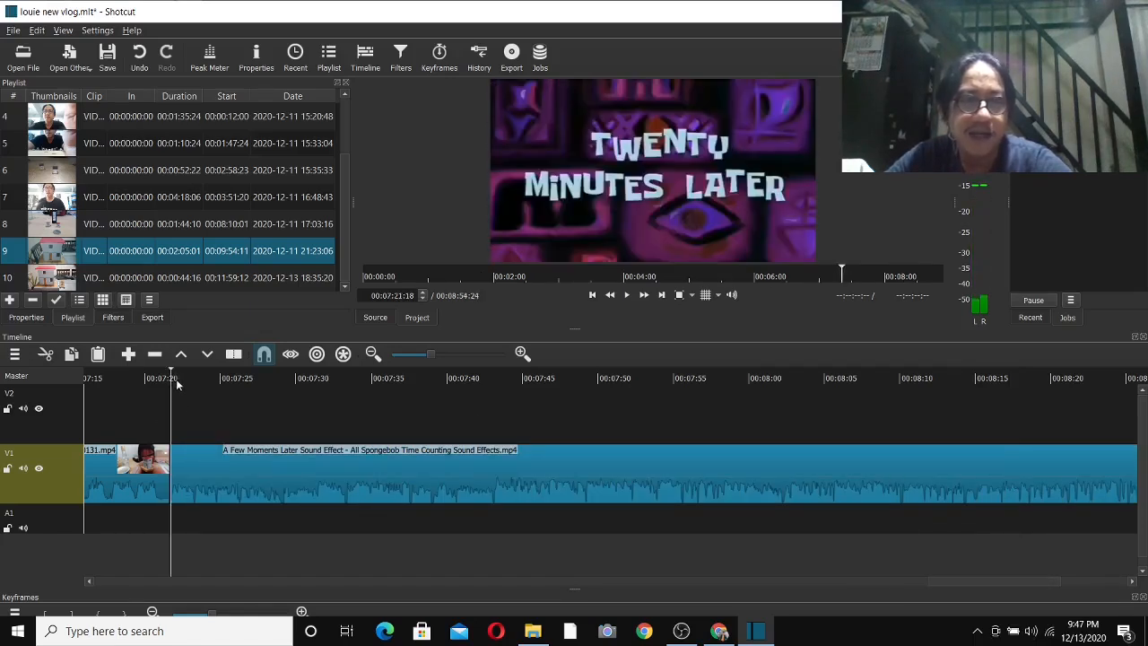
pyautogui.click(180, 380)
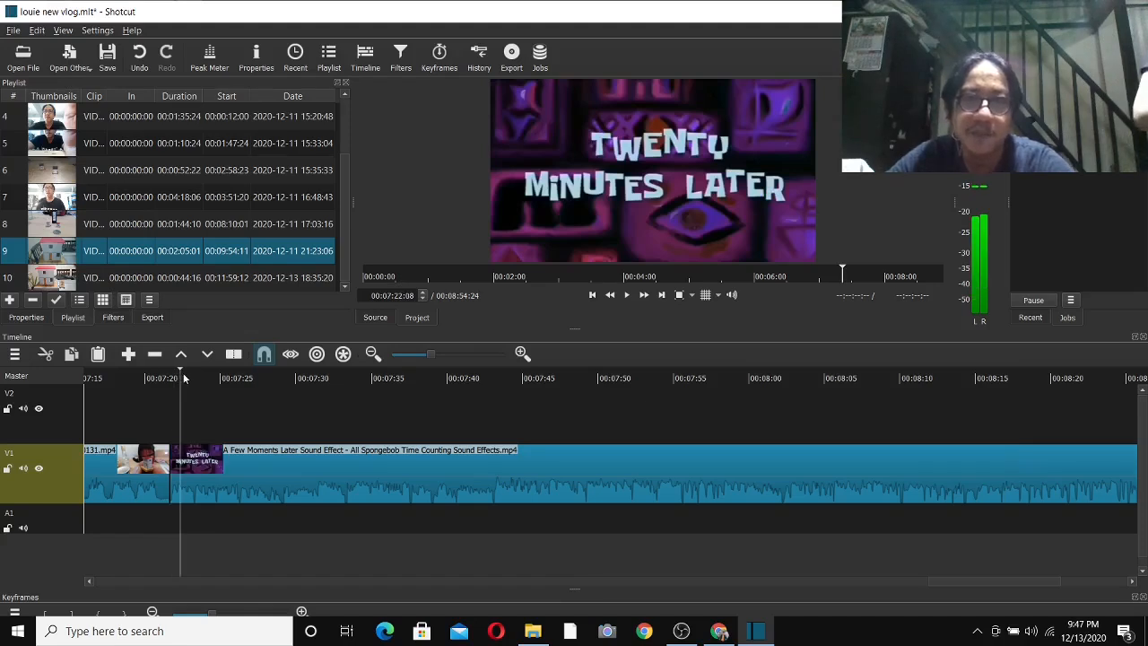
pyautogui.click(186, 378)
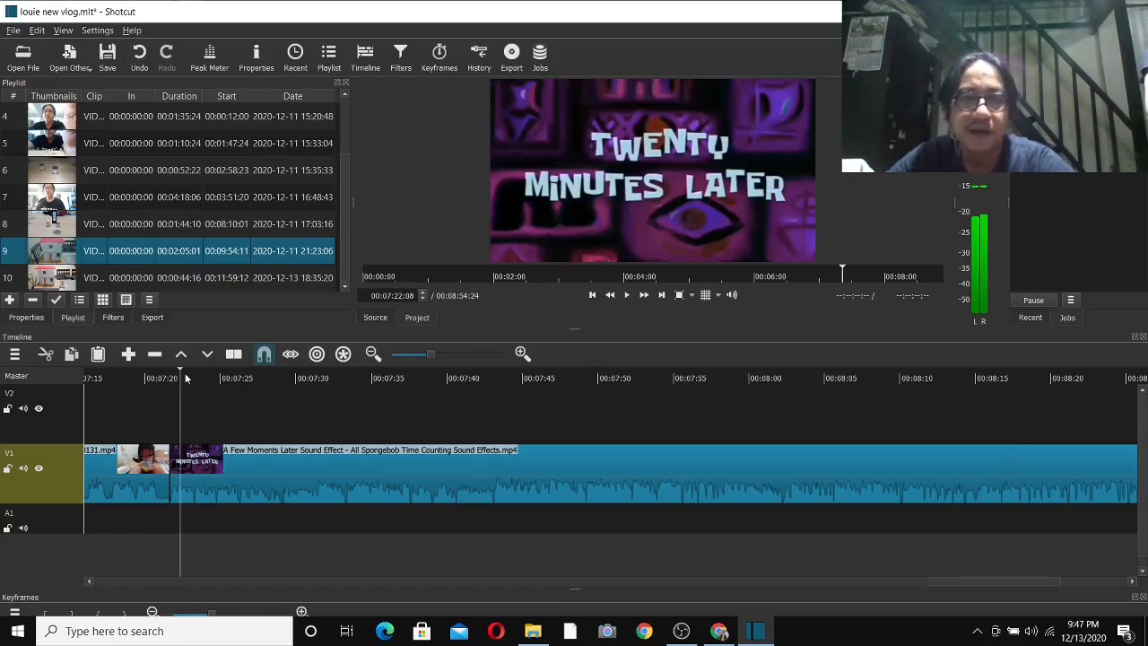
pyautogui.click(189, 378)
pyautogui.click(193, 378)
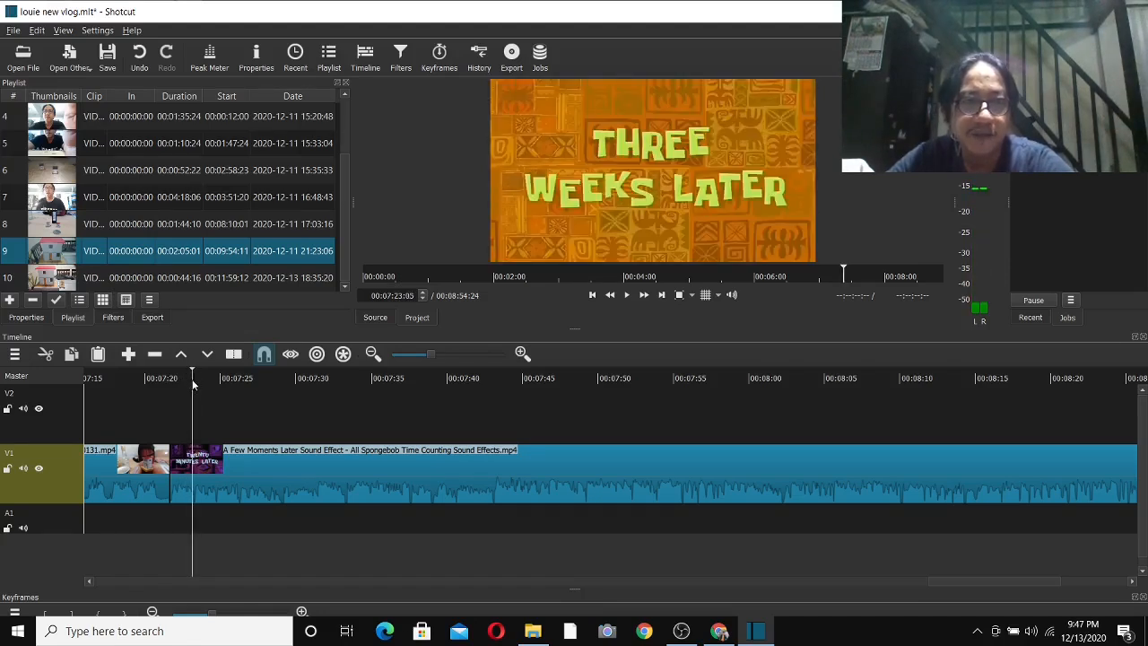
pyautogui.click(192, 380)
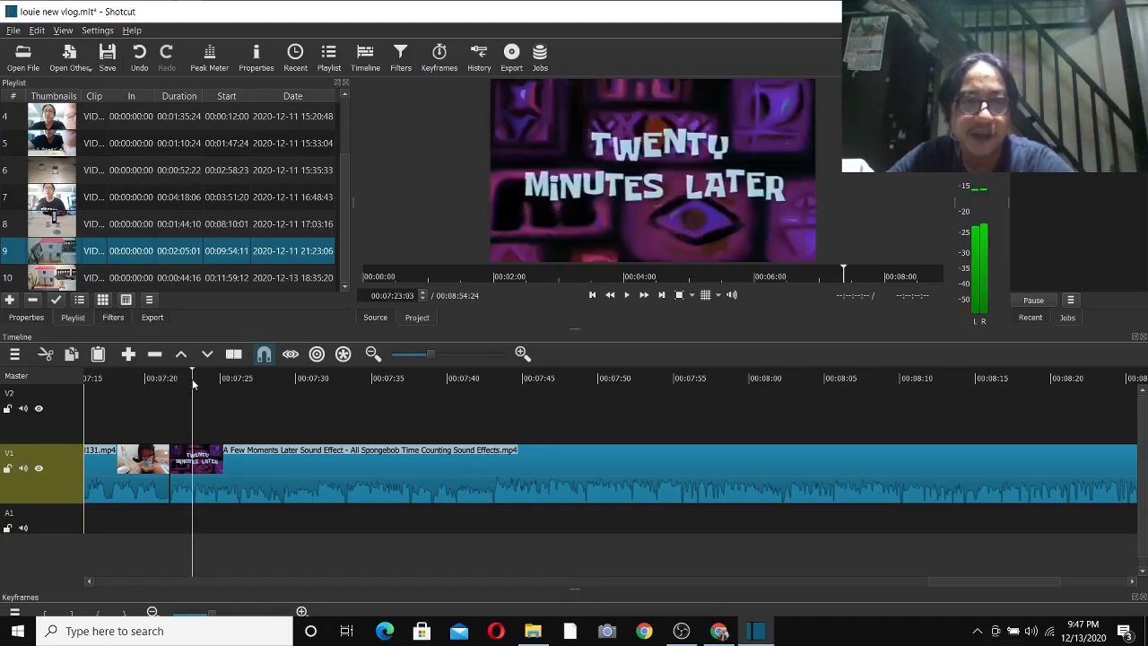
pyautogui.rightClick(203, 478)
pyautogui.click(240, 570)
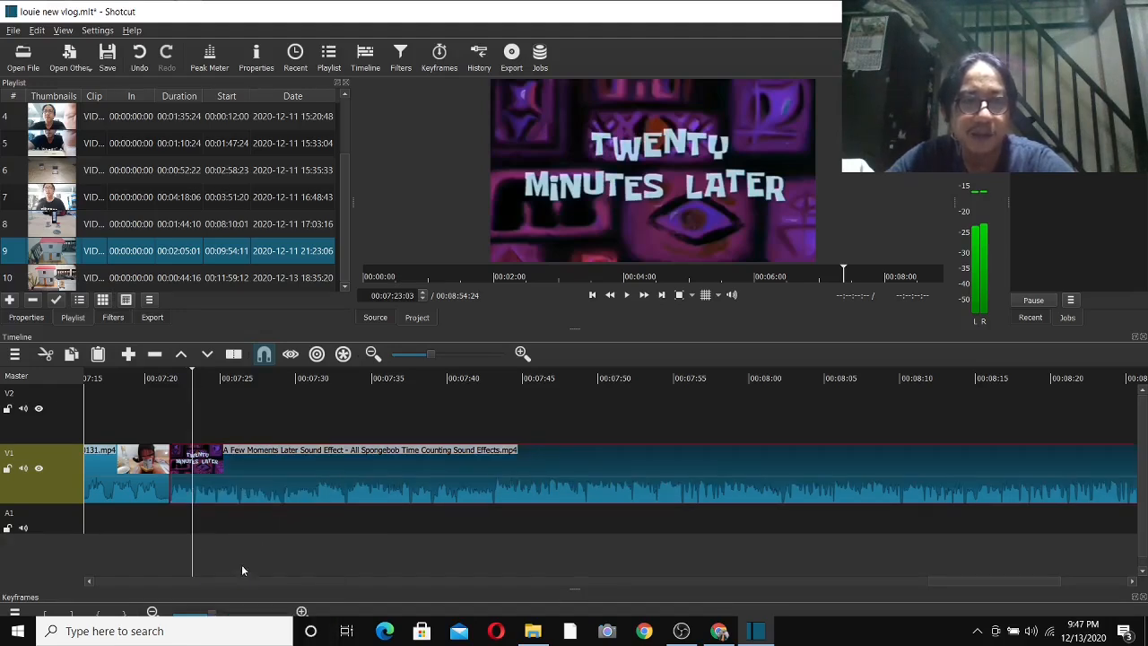
pyautogui.rightClick(249, 478)
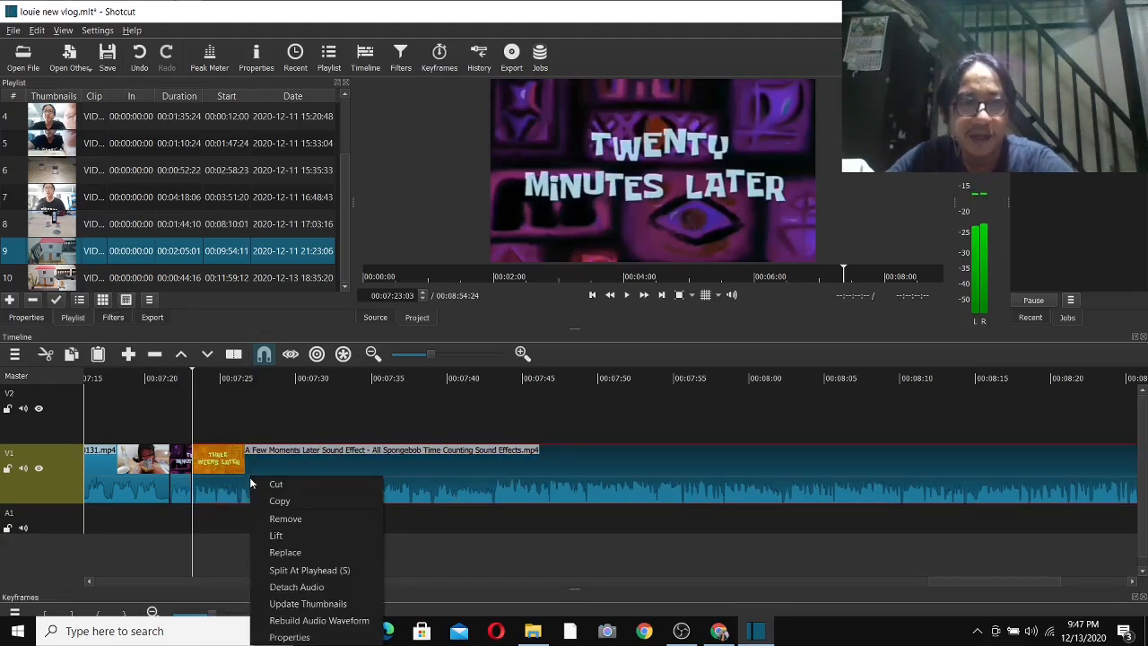
pyautogui.click(285, 518)
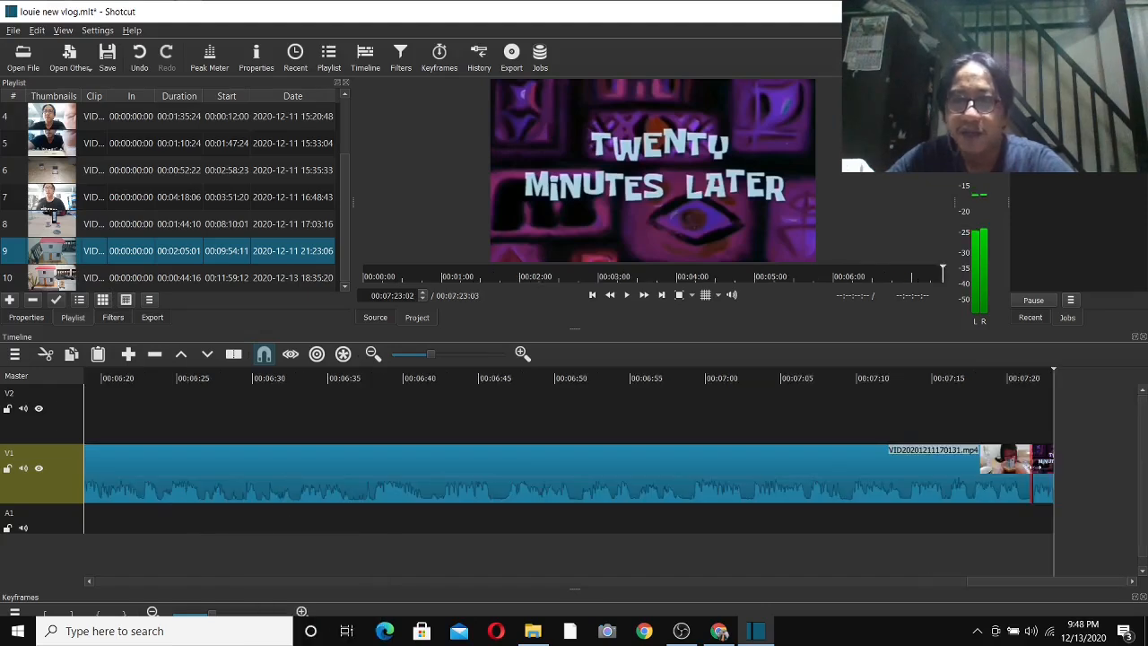
# - Save the project and play the timeline from 00:07:21:03 through the "Twenty Minutes Later" card
pyautogui.moveTo(1036, 377); pyautogui.dragTo(1025, 380)
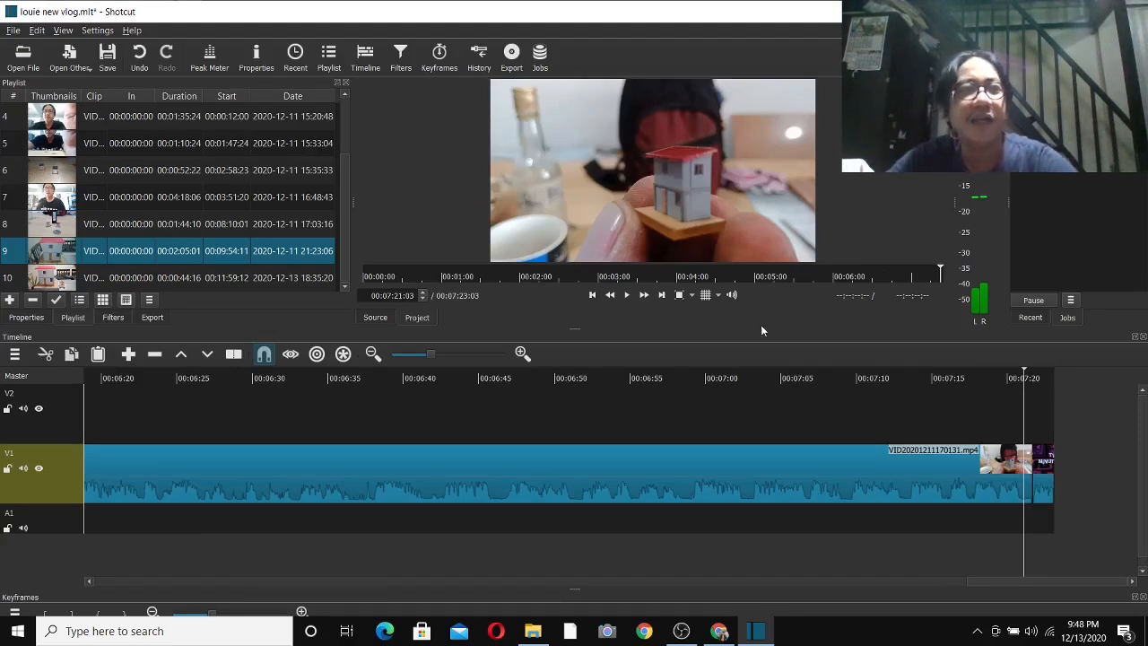
pyautogui.click(108, 61)
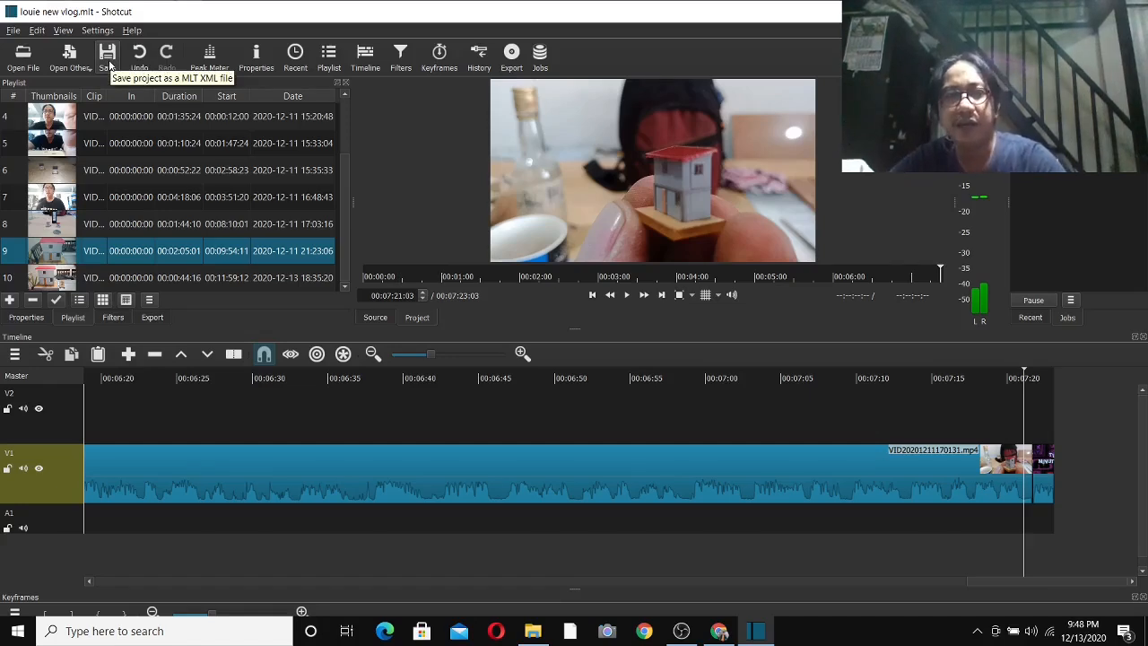
pyautogui.click(111, 71)
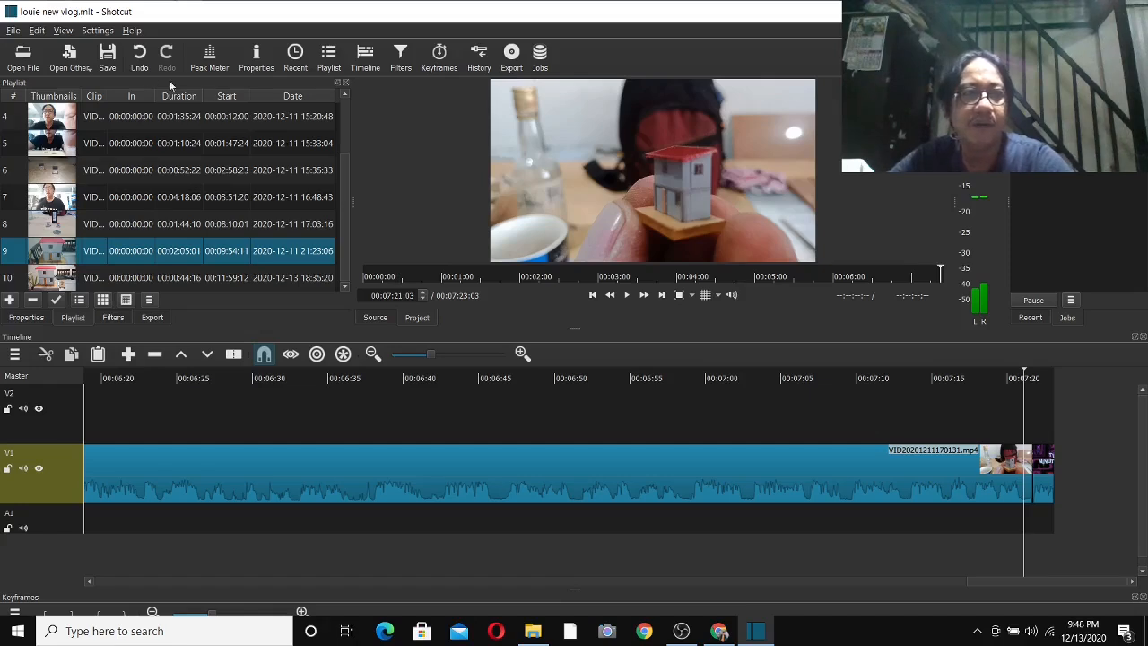
pyautogui.click(111, 56)
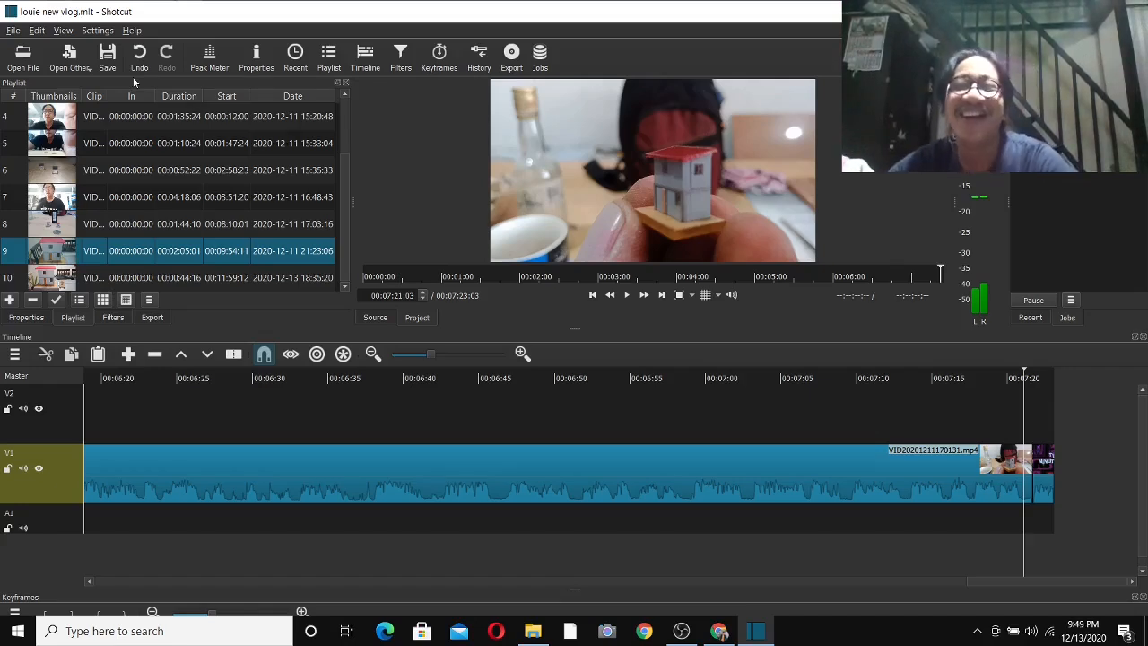
pyautogui.click(627, 296)
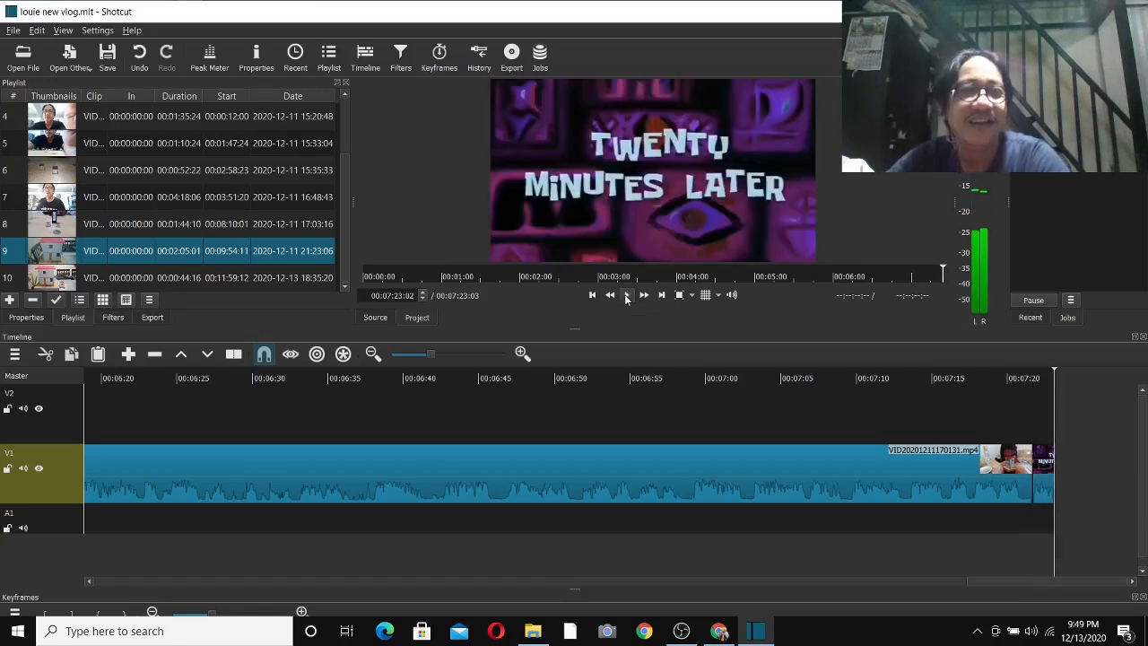
# - Open the ninth playlist clip, VID20201211212059.mp4, and place it on V1 directly after the "Twenty Minutes Later" card
pyautogui.doubleClick(178, 251)
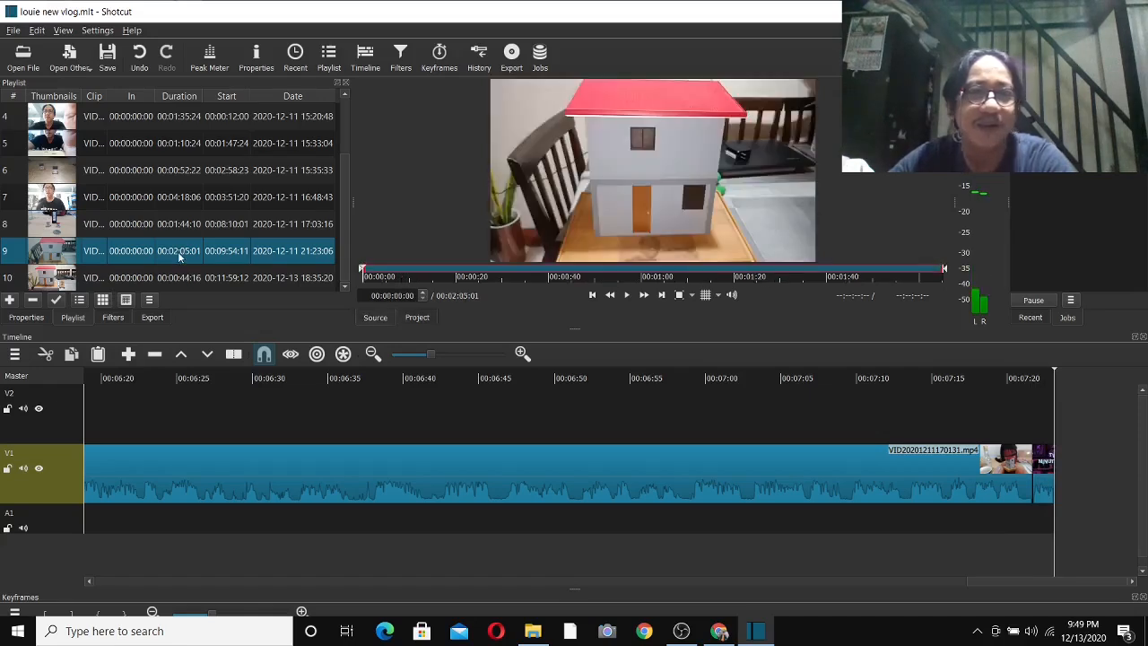
pyautogui.click(622, 156)
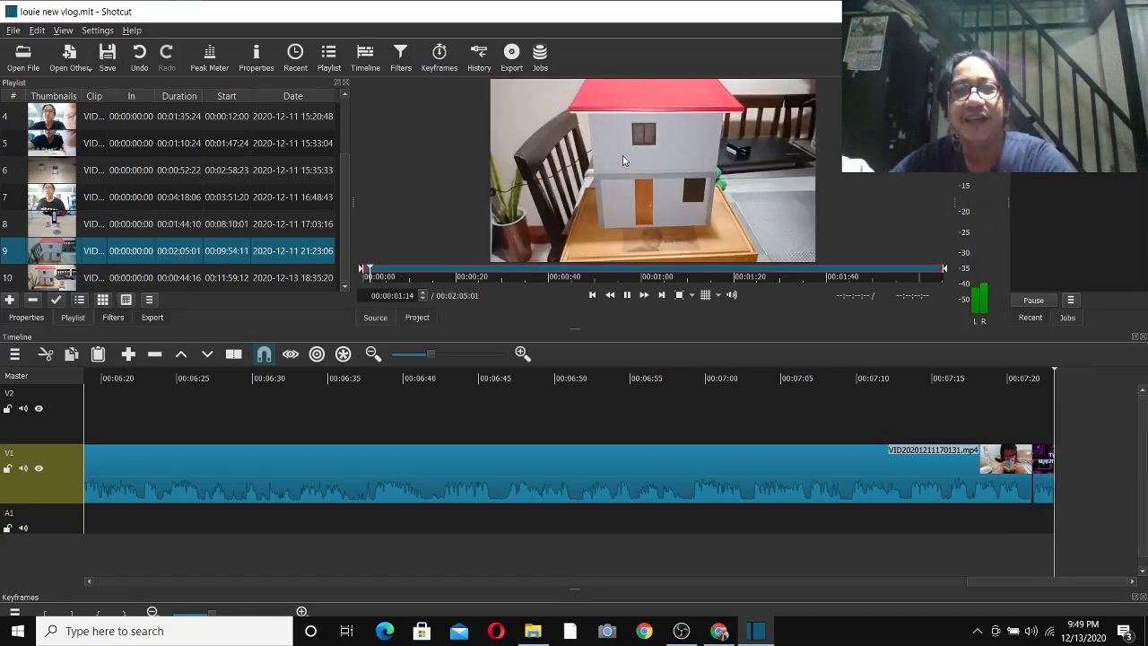
pyautogui.click(687, 165)
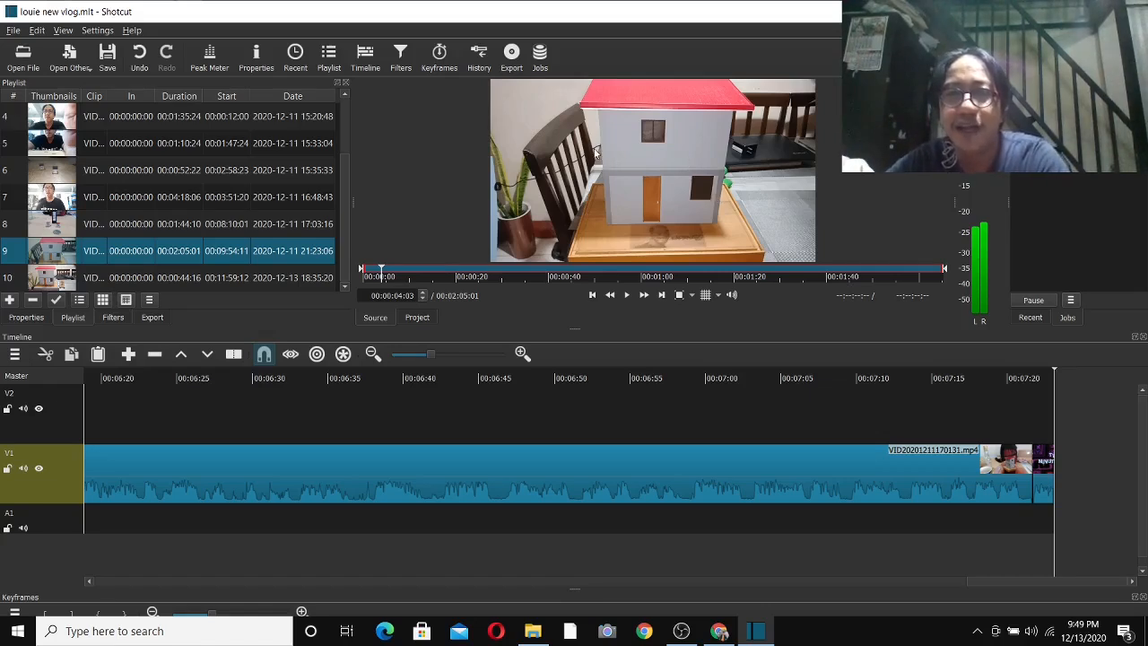
pyautogui.moveTo(599, 141); pyautogui.dragTo(963, 435)
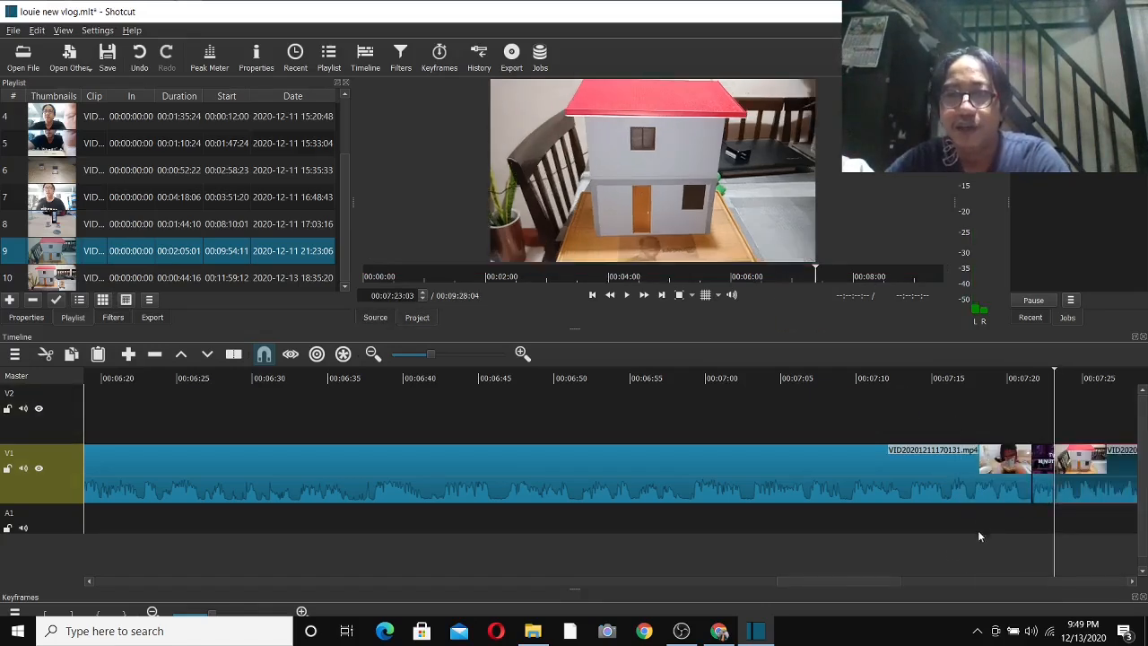
pyautogui.moveTo(845, 585); pyautogui.dragTo(919, 579)
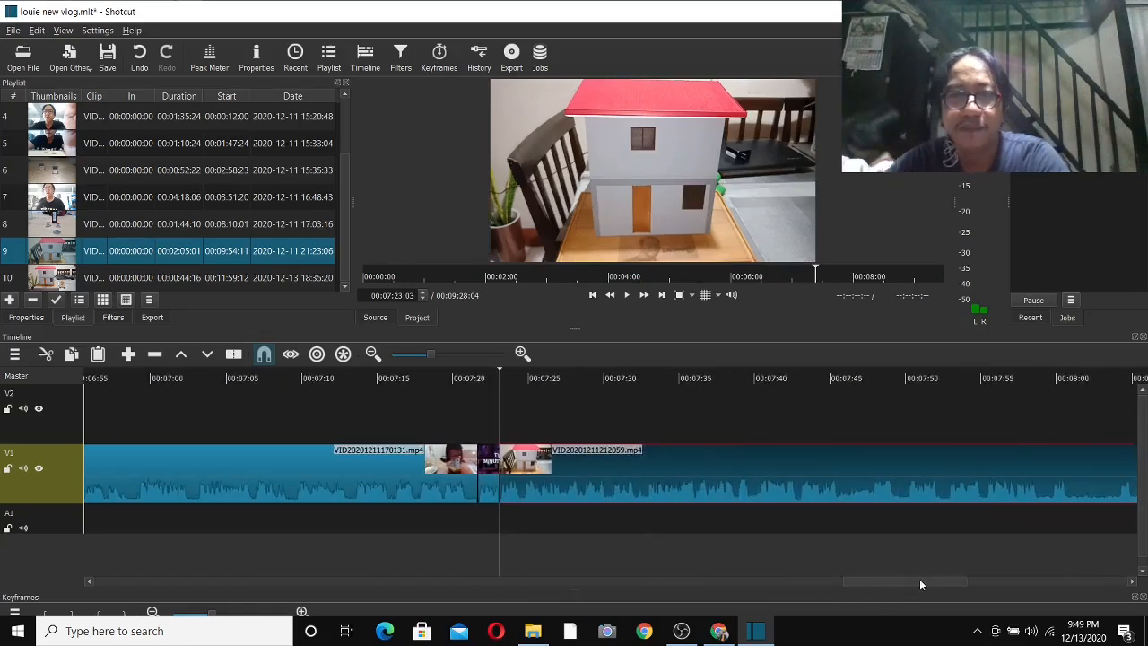
# - Play the newly added house clip from its start on V1 and put the playhead at 00:07:41:14, on the miniature house in the hand
pyautogui.click(626, 296)
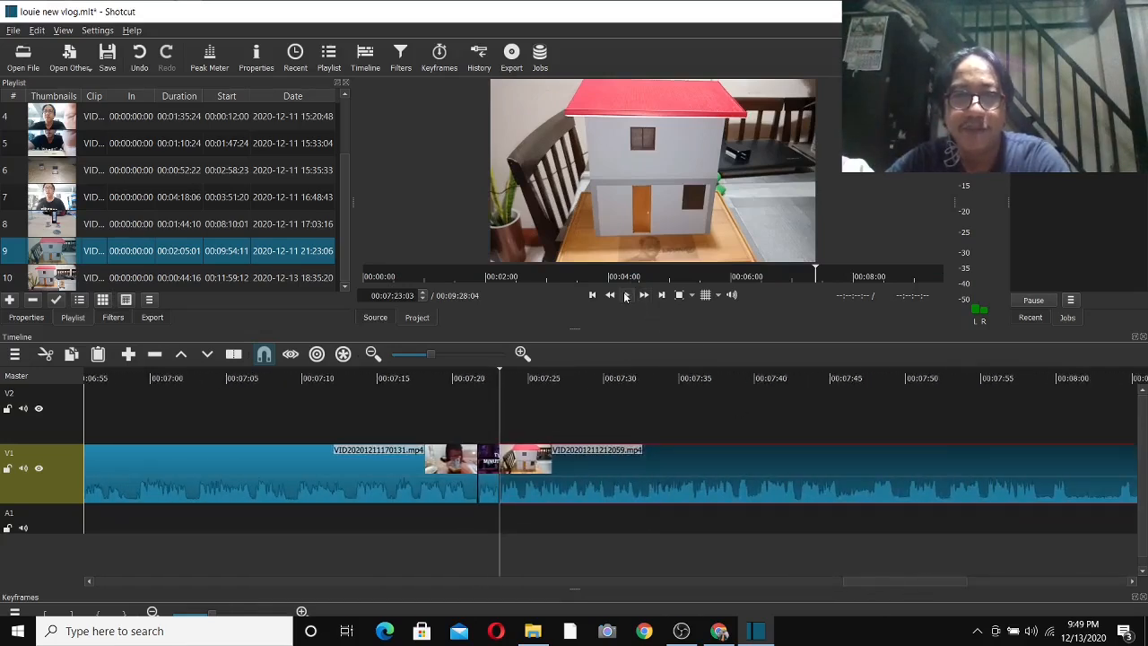
pyautogui.click(451, 376)
pyautogui.click(626, 296)
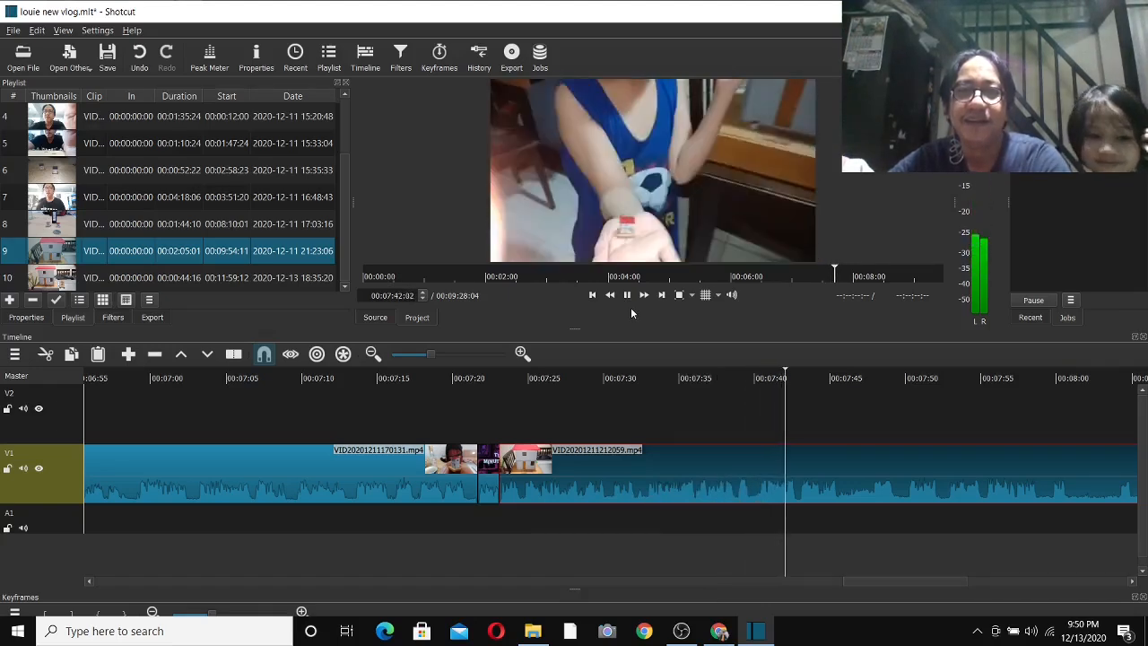
pyautogui.click(626, 298)
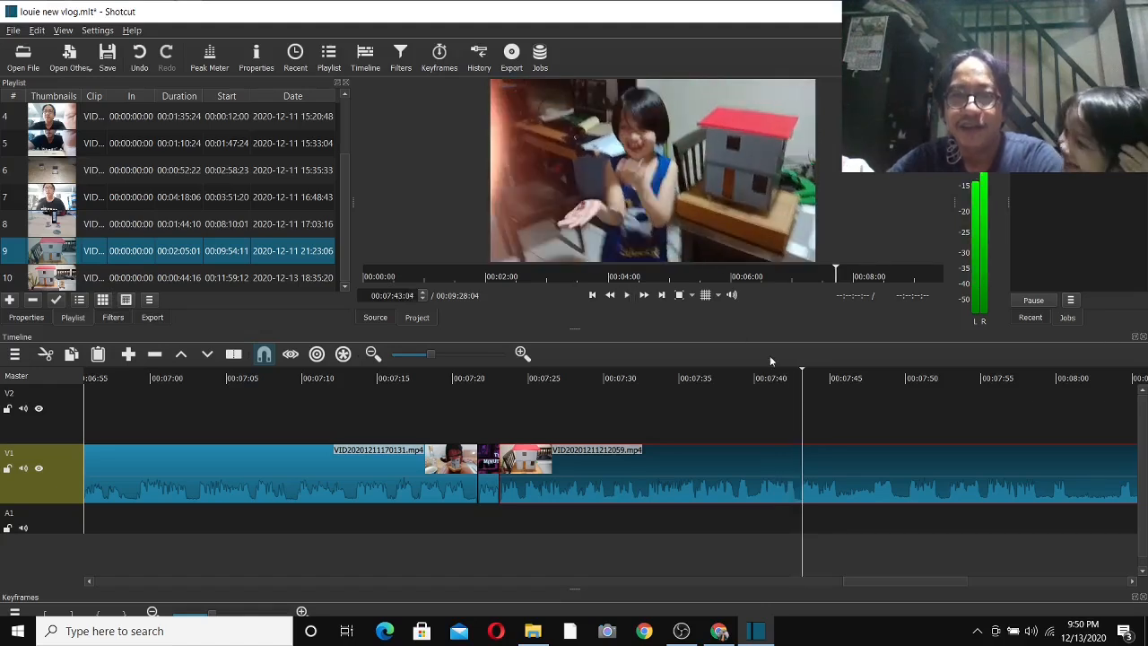
pyautogui.click(778, 382)
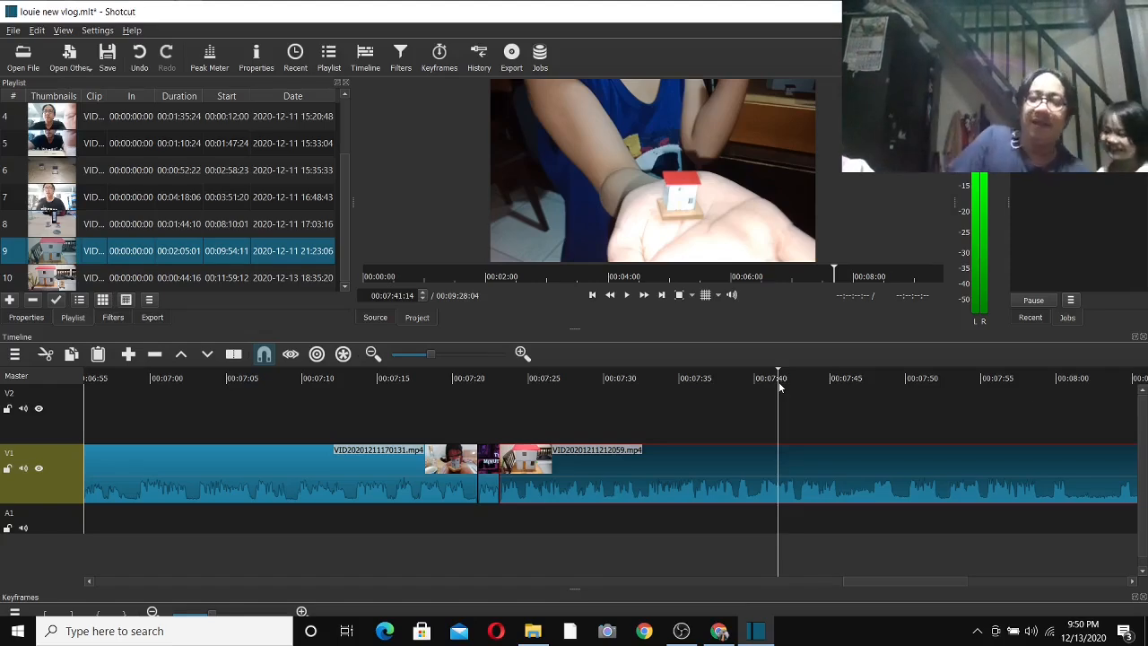
pyautogui.click(682, 631)
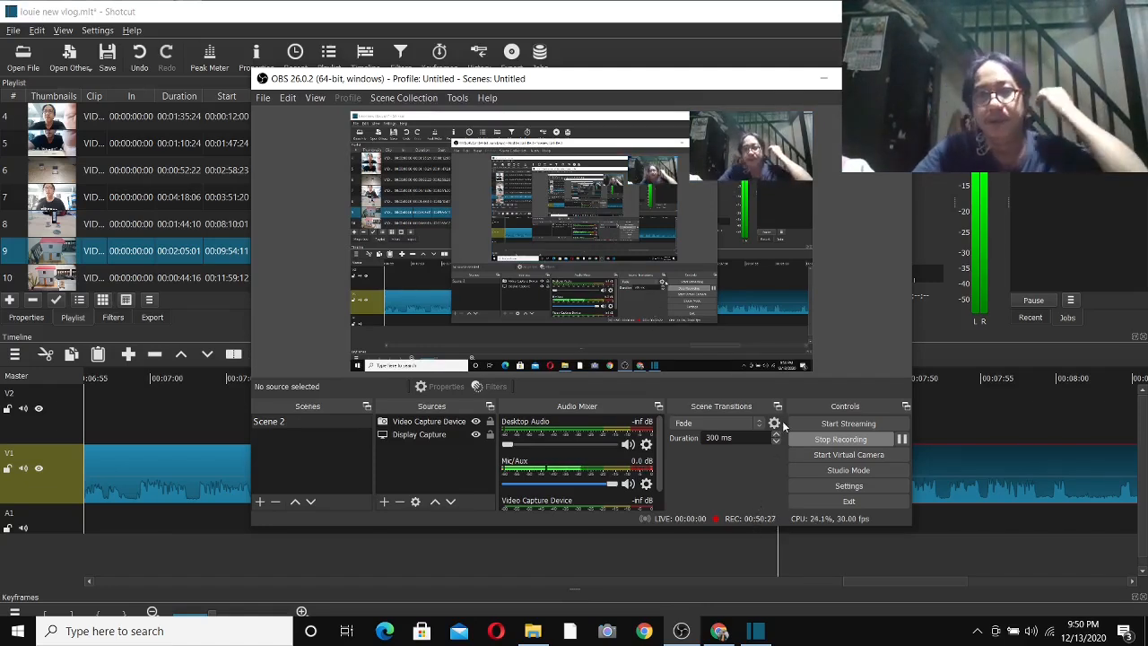
pyautogui.click(823, 78)
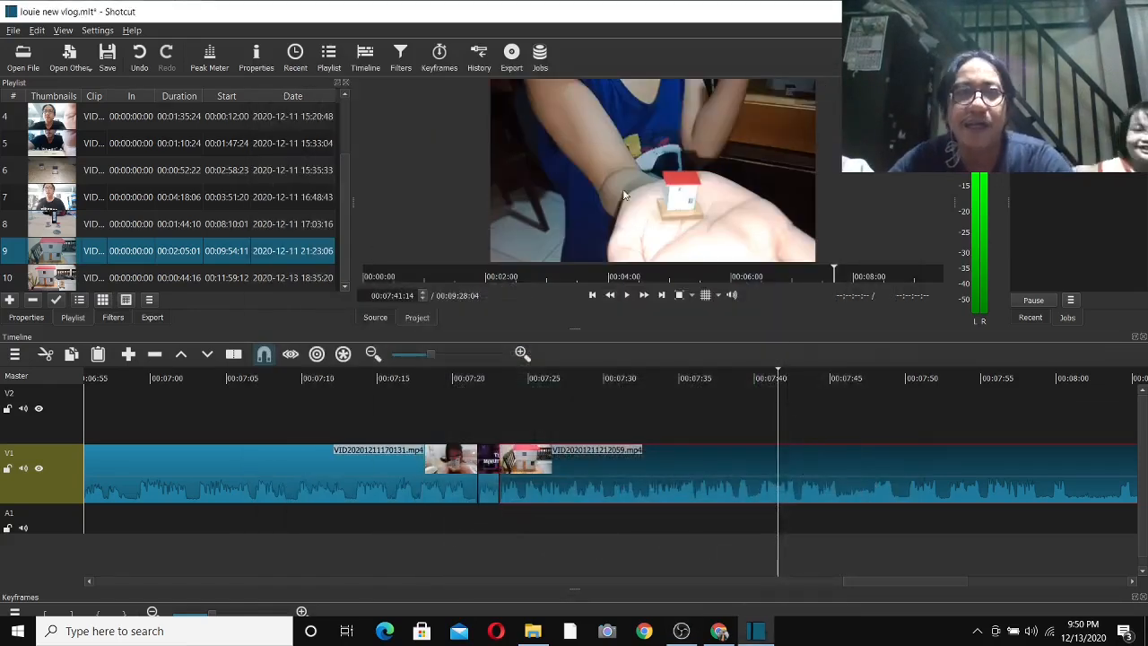
# - Open the green-screen video videoplayback (6) from Downloads and place it on V2 at 00:07:41:14
pyautogui.click(24, 59)
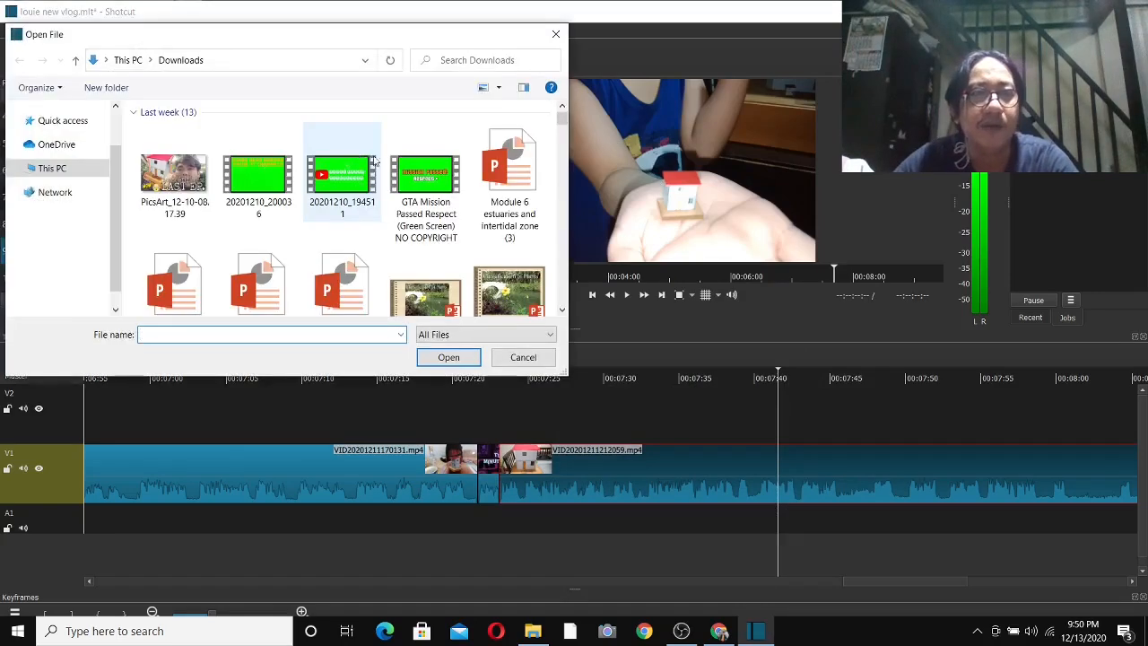
pyautogui.scroll(-2, 463, 170)
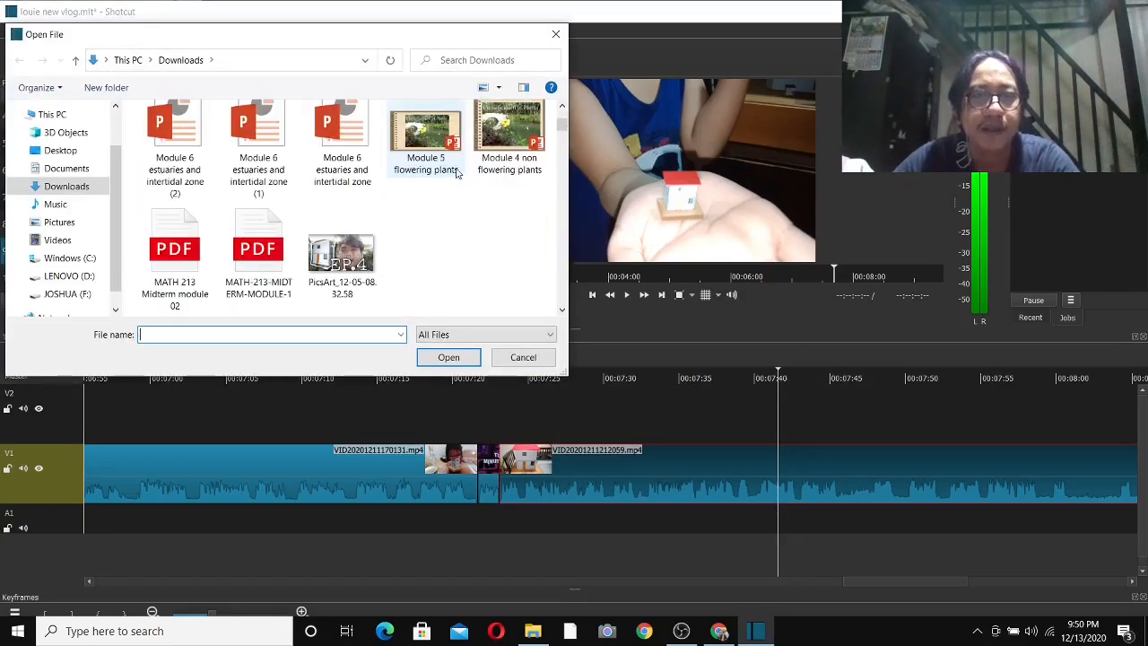
pyautogui.scroll(-5, 456, 173)
pyautogui.scroll(-2, 454, 176)
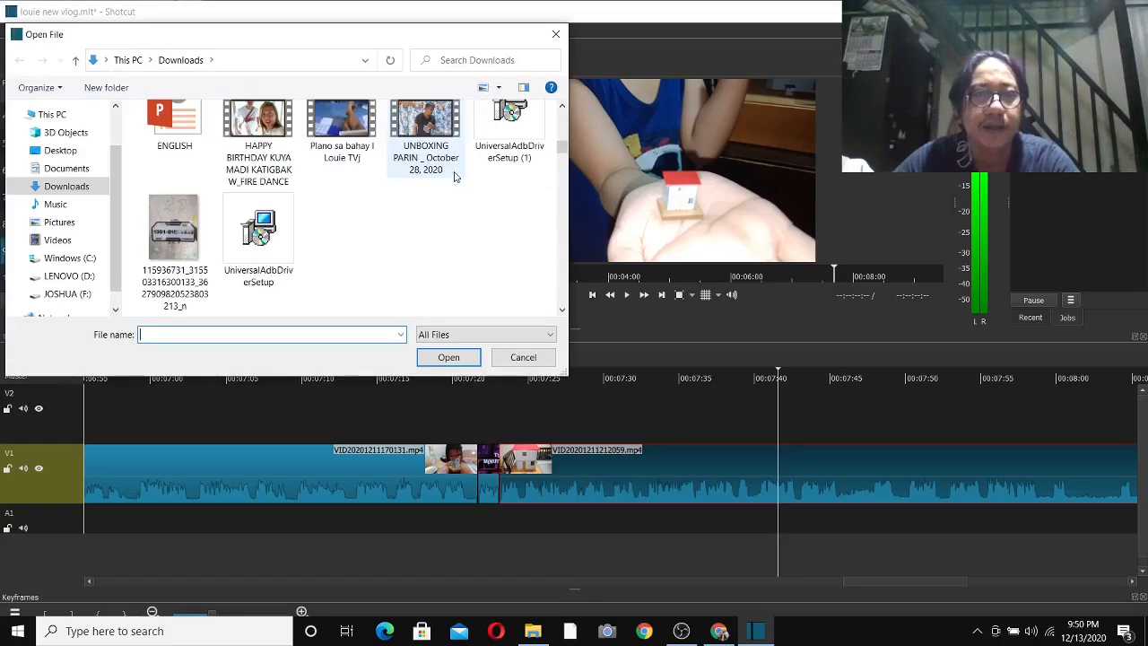
pyautogui.scroll(-5, 454, 176)
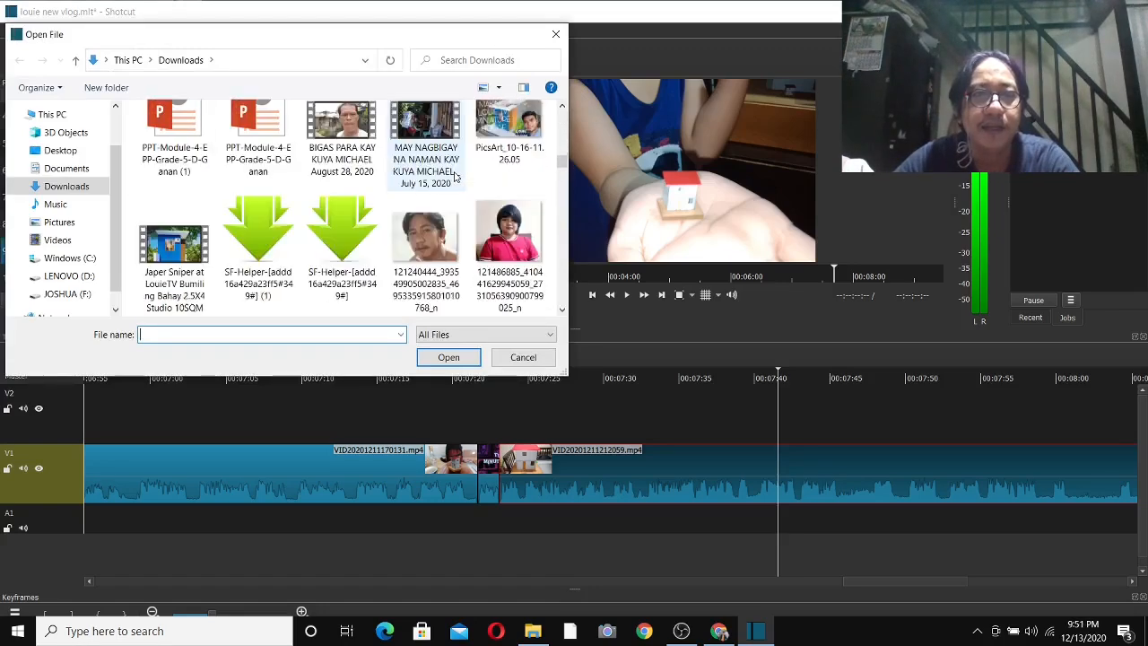
pyautogui.scroll(-4, 454, 177)
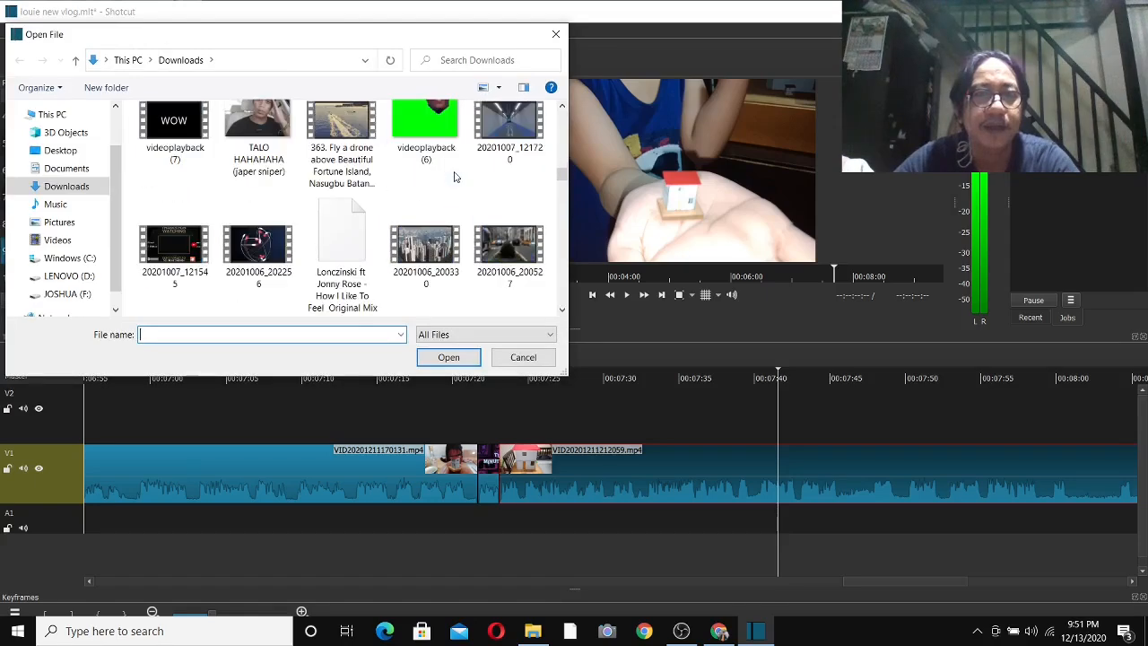
pyautogui.scroll(1, 454, 177)
pyautogui.click(443, 196)
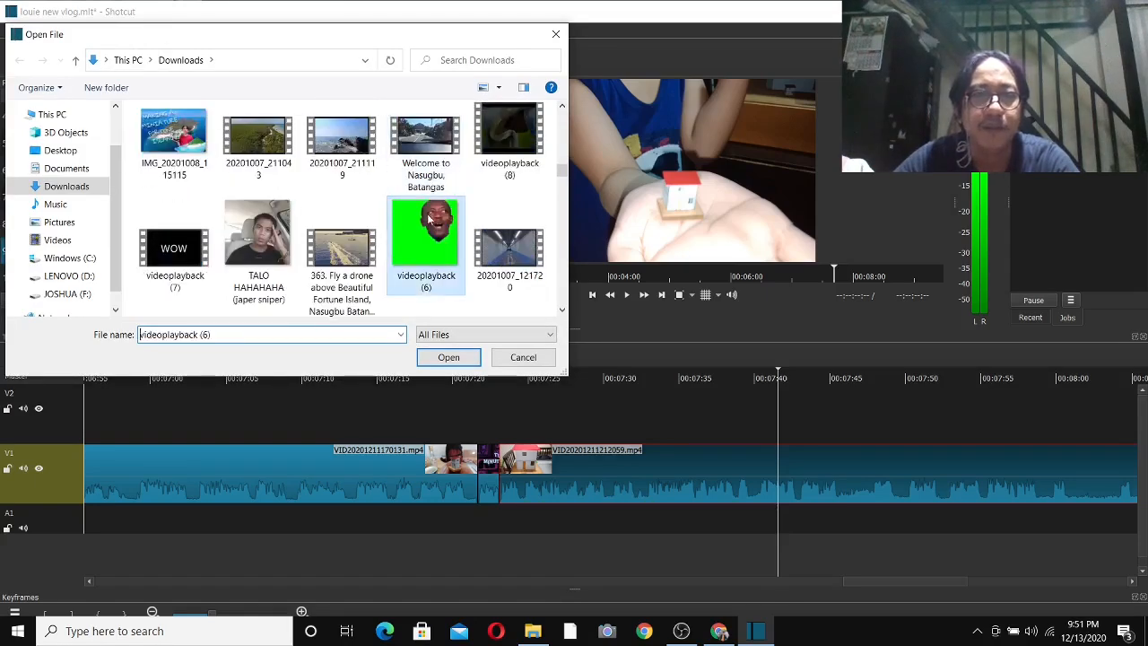
pyautogui.click(448, 359)
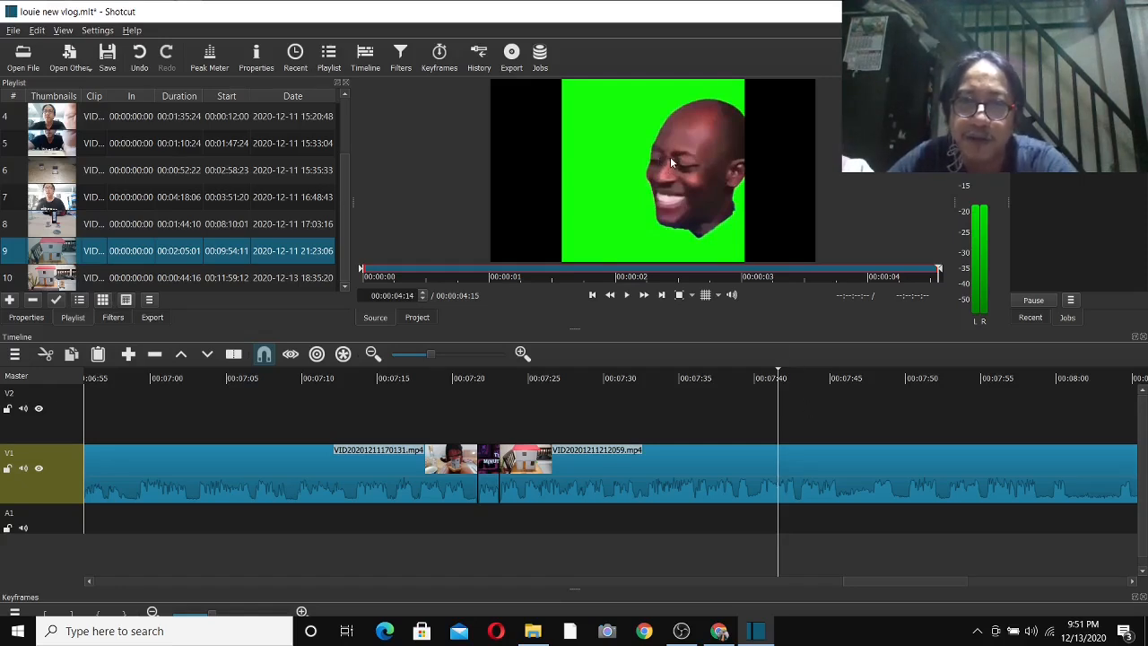
pyautogui.moveTo(670, 152); pyautogui.dragTo(786, 408)
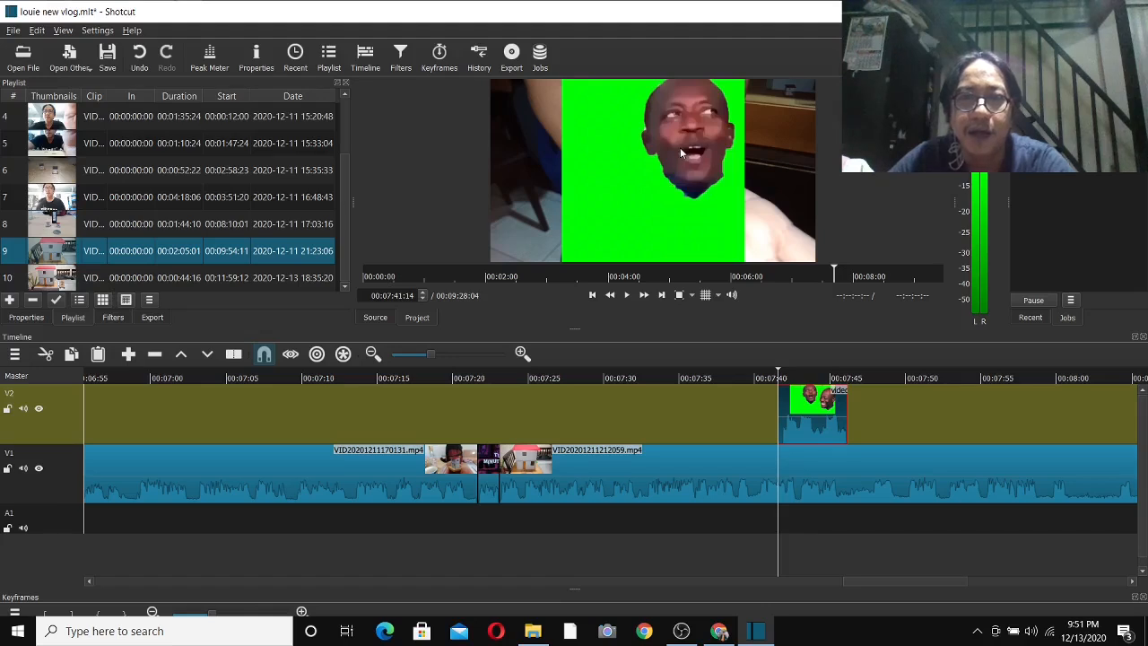
# - Add a Chroma Key: Simple filter with a green key color to the videoplayback (6) clip on V2
pyautogui.click(796, 381)
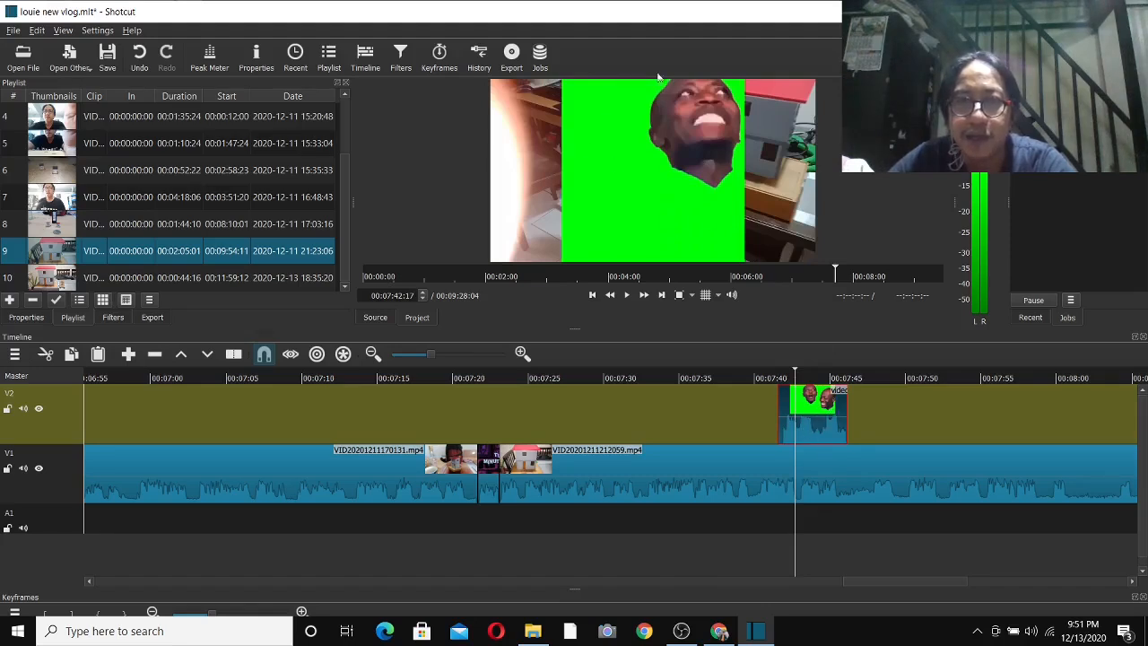
pyautogui.click(112, 317)
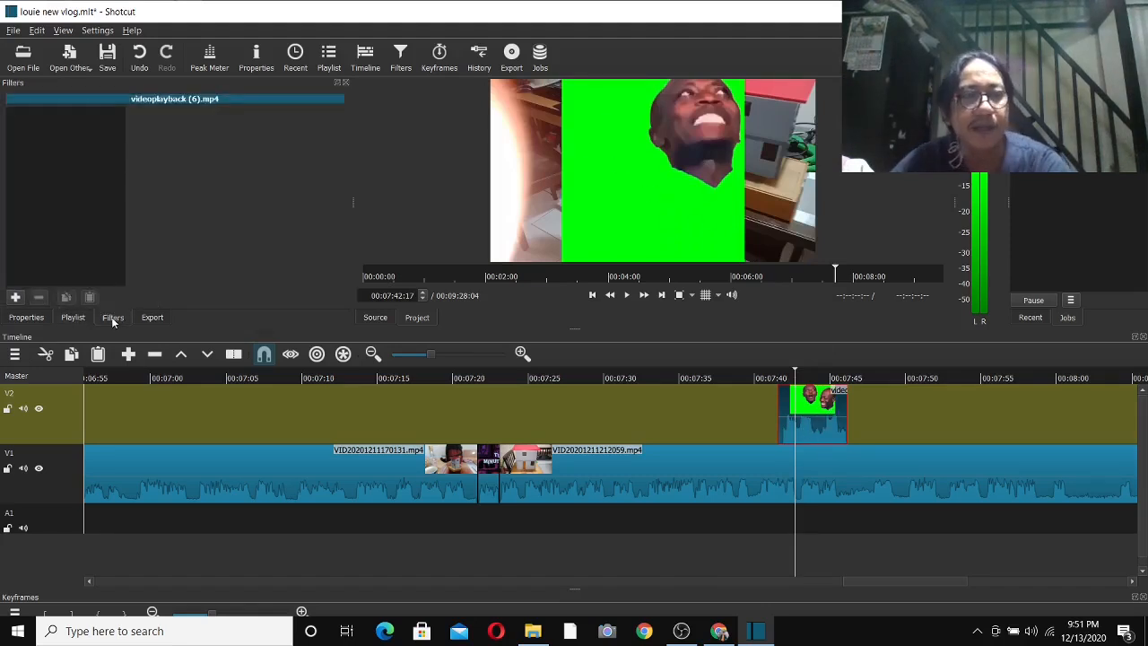
pyautogui.click(14, 299)
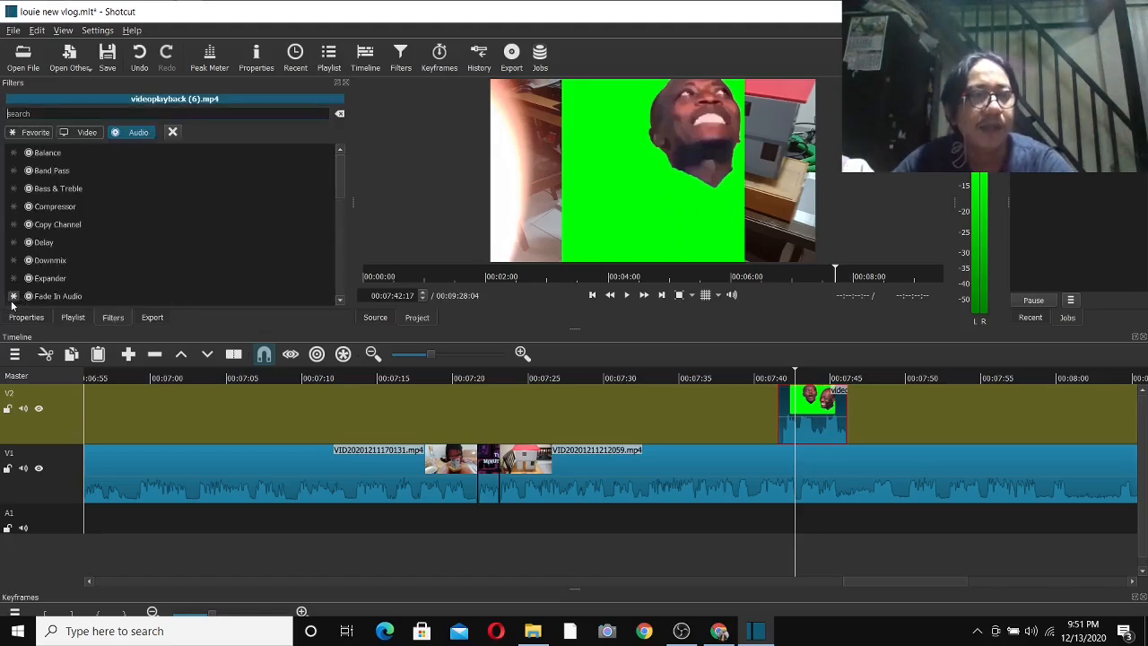
pyautogui.click(85, 133)
pyautogui.scroll(-1, 157, 214)
pyautogui.scroll(-1, 158, 214)
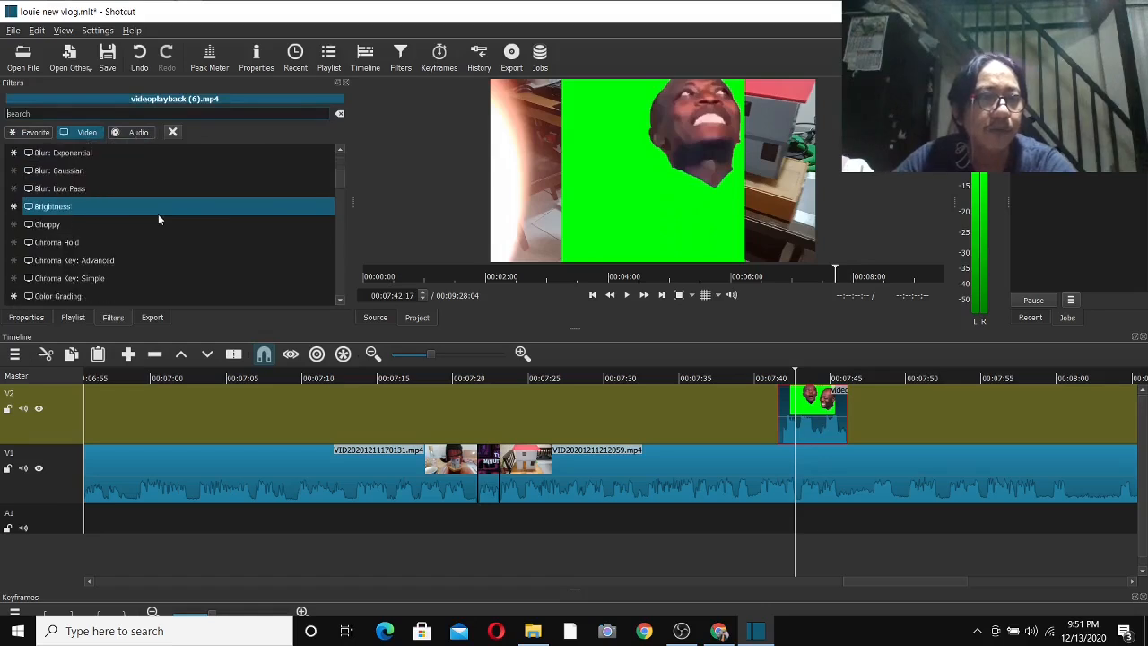
pyautogui.click(117, 279)
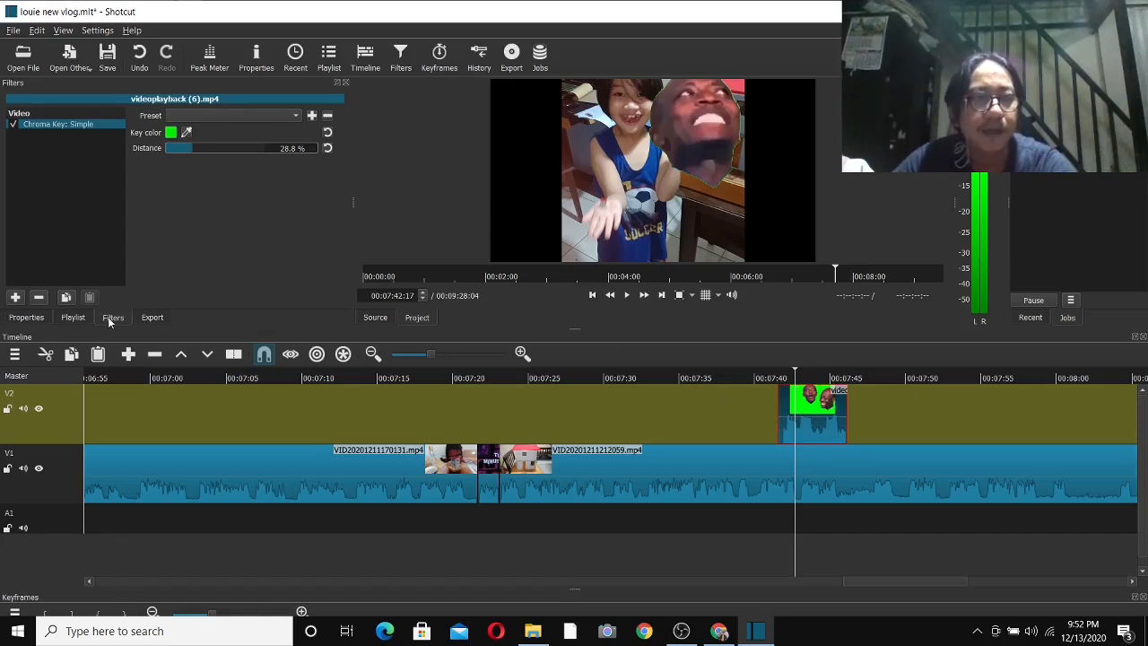
# - Add a Size and Position filter to the videoplayback (6) clip, scaling it to about 554 x 554 and positioning it at about 1154, 544
pyautogui.click(15, 298)
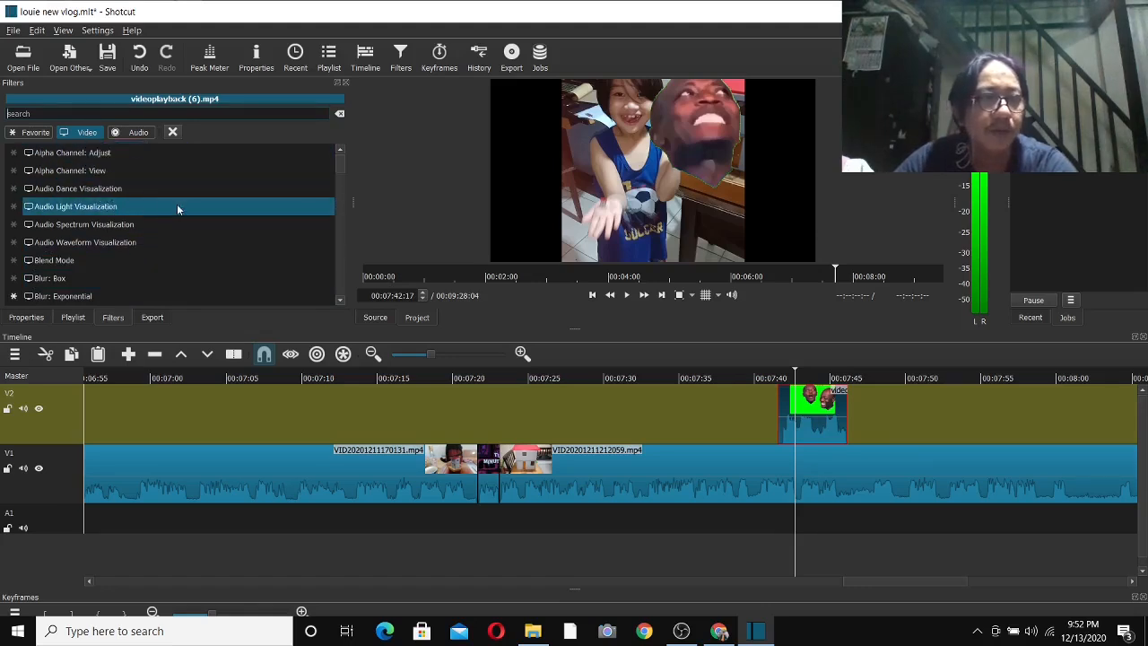
pyautogui.moveTo(340, 169); pyautogui.dragTo(340, 274)
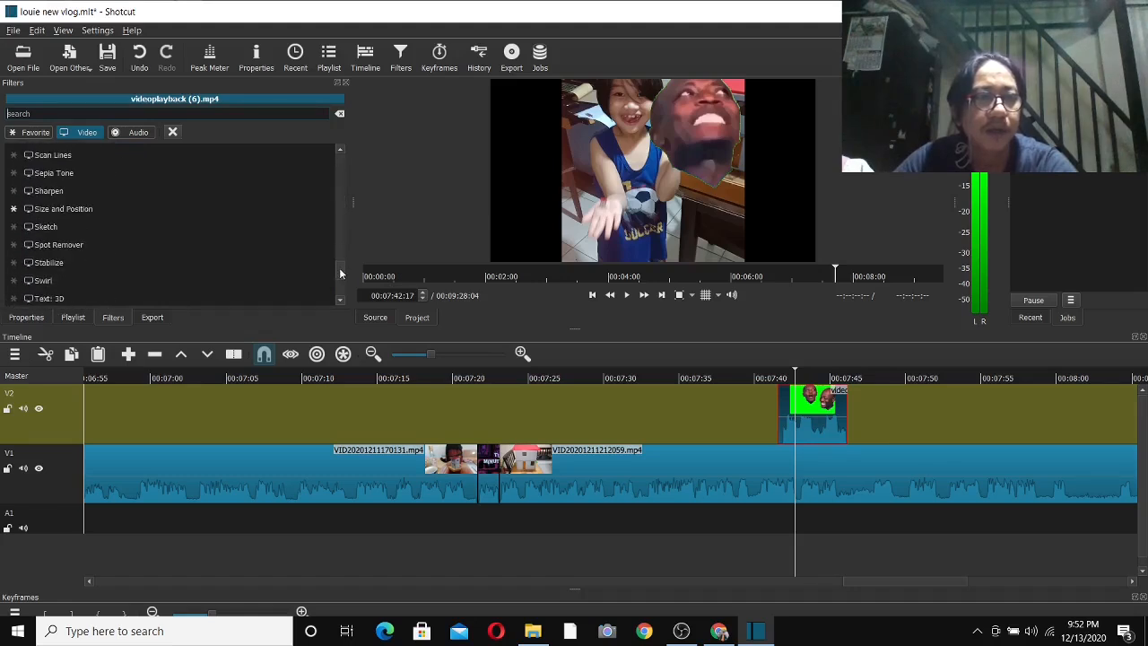
pyautogui.click(142, 208)
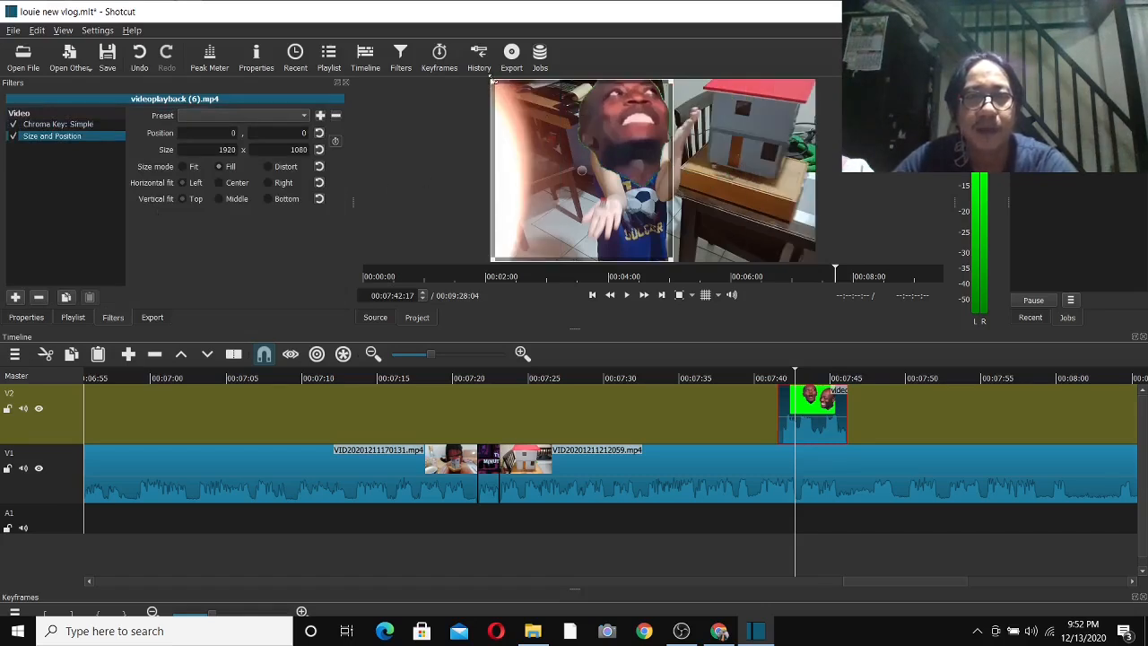
pyautogui.moveTo(515, 140); pyautogui.dragTo(546, 176)
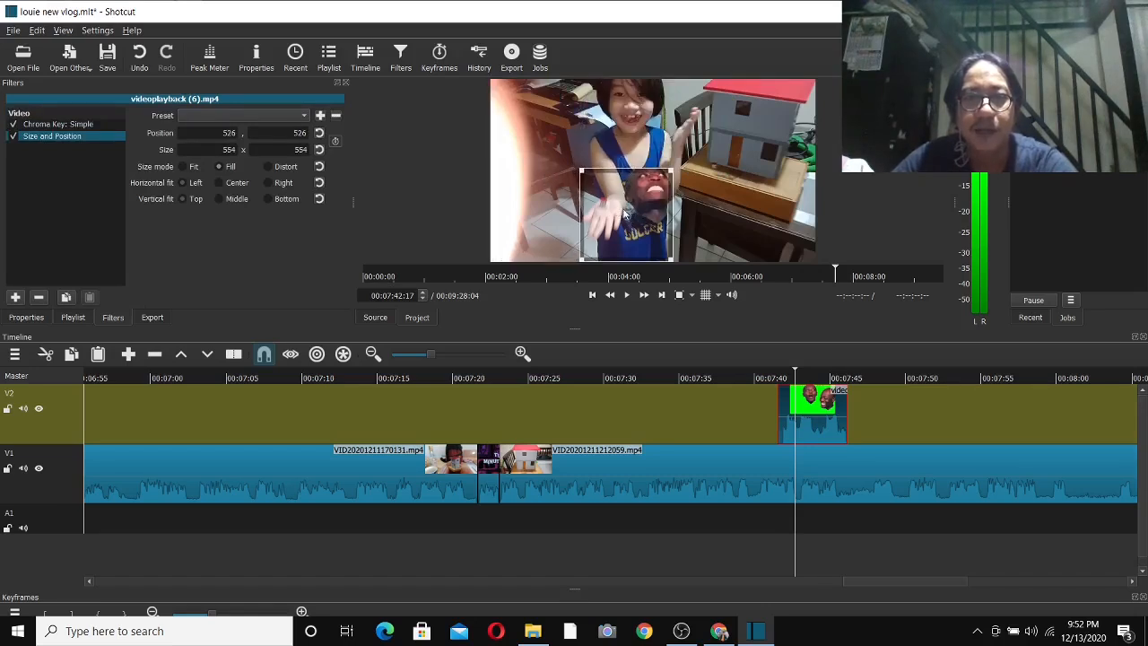
pyautogui.moveTo(625, 211); pyautogui.dragTo(740, 216)
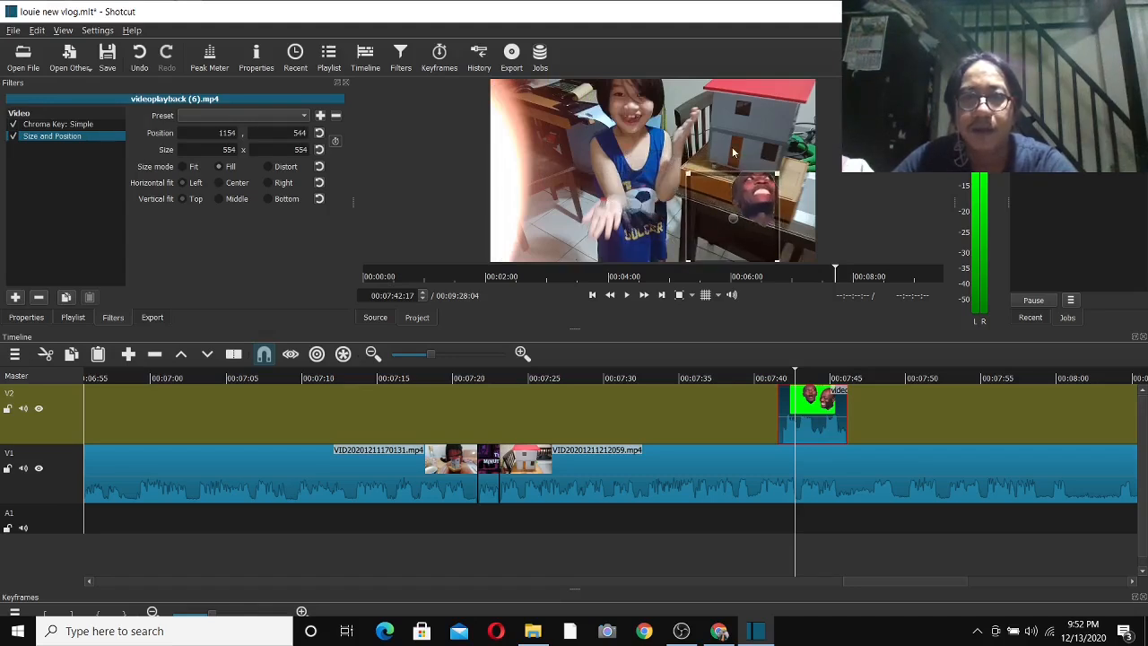
# - Play the timeline from 00:07:38:13 through the keyed face overlay and on towards the end of the house clip
pyautogui.click(733, 376)
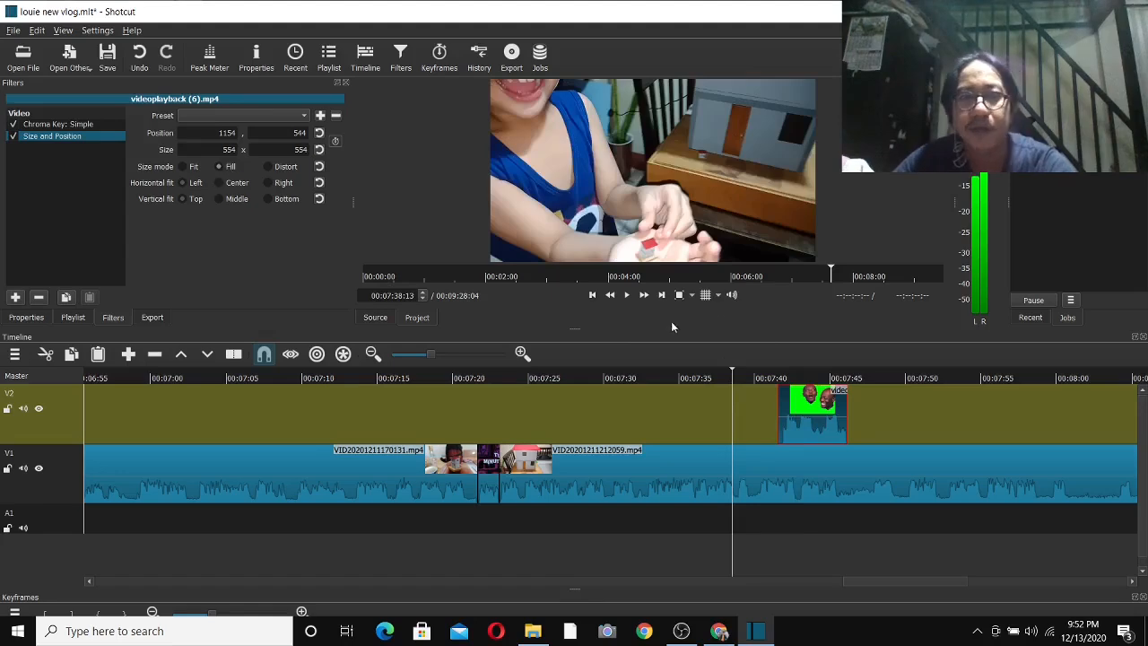
pyautogui.click(628, 296)
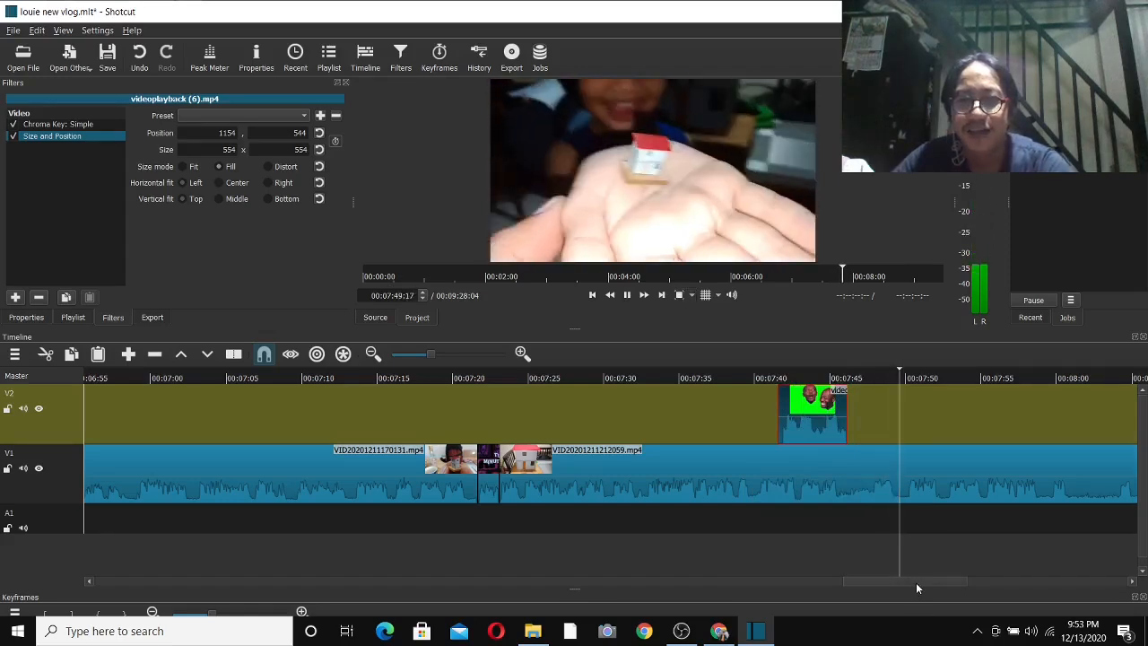
pyautogui.moveTo(916, 582); pyautogui.dragTo(967, 579)
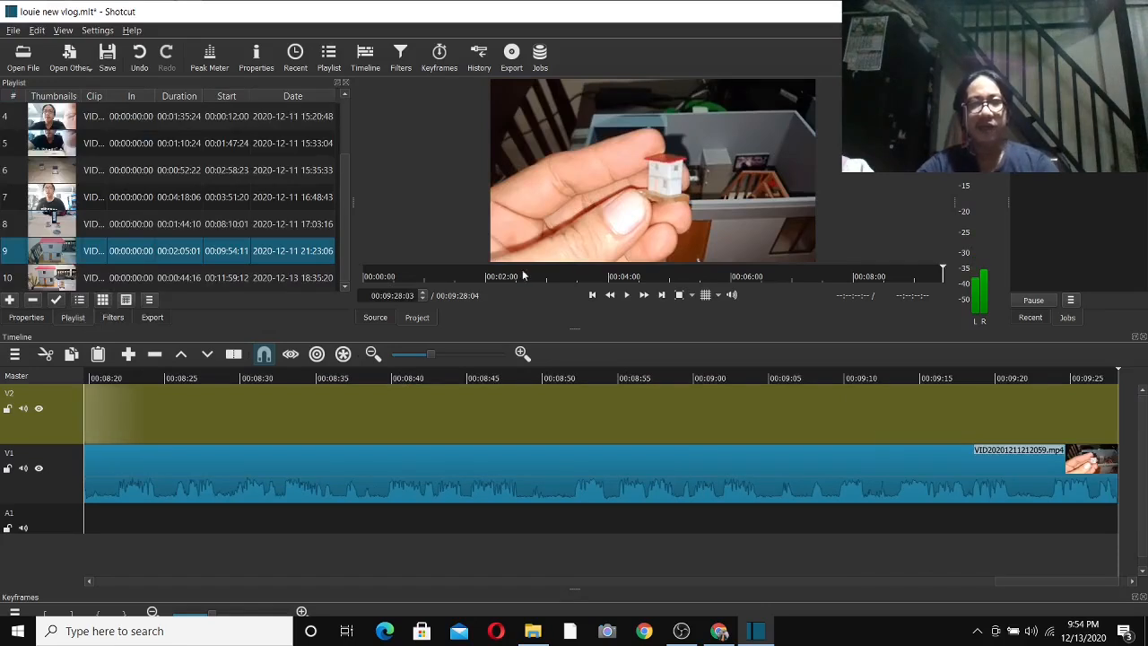
# - Open the tenth playlist clip, VID20201213183434.mp4, save the project, and place the clip on V1 directly after VID20201211212059.mp4
pyautogui.click(170, 280)
pyautogui.doubleClick(170, 280)
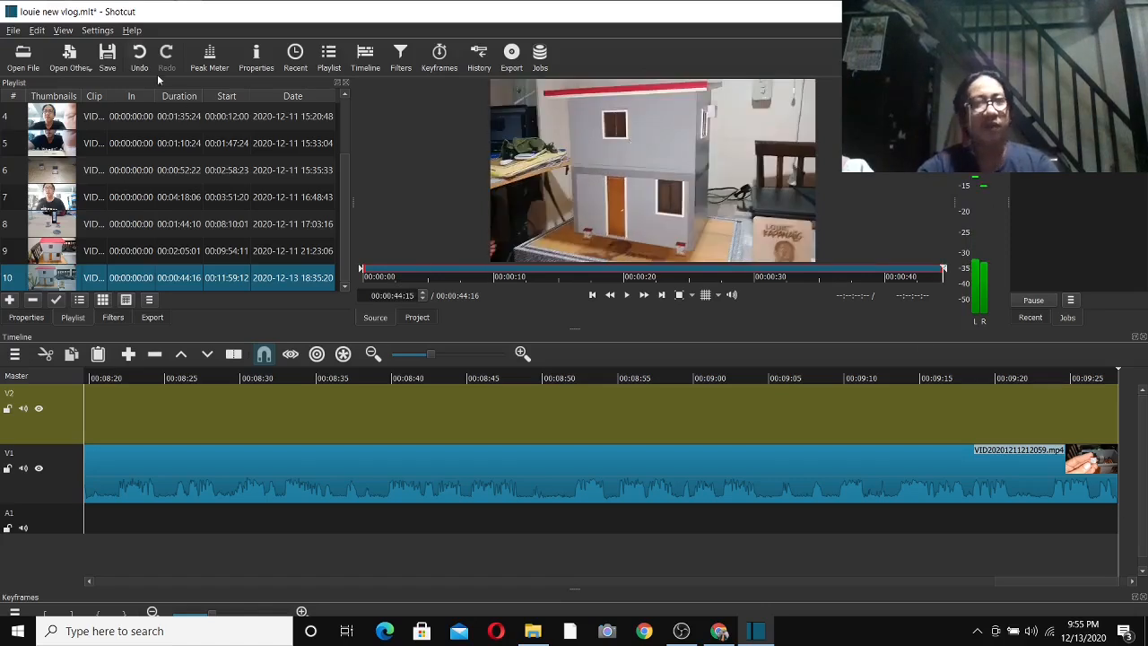
pyautogui.click(107, 56)
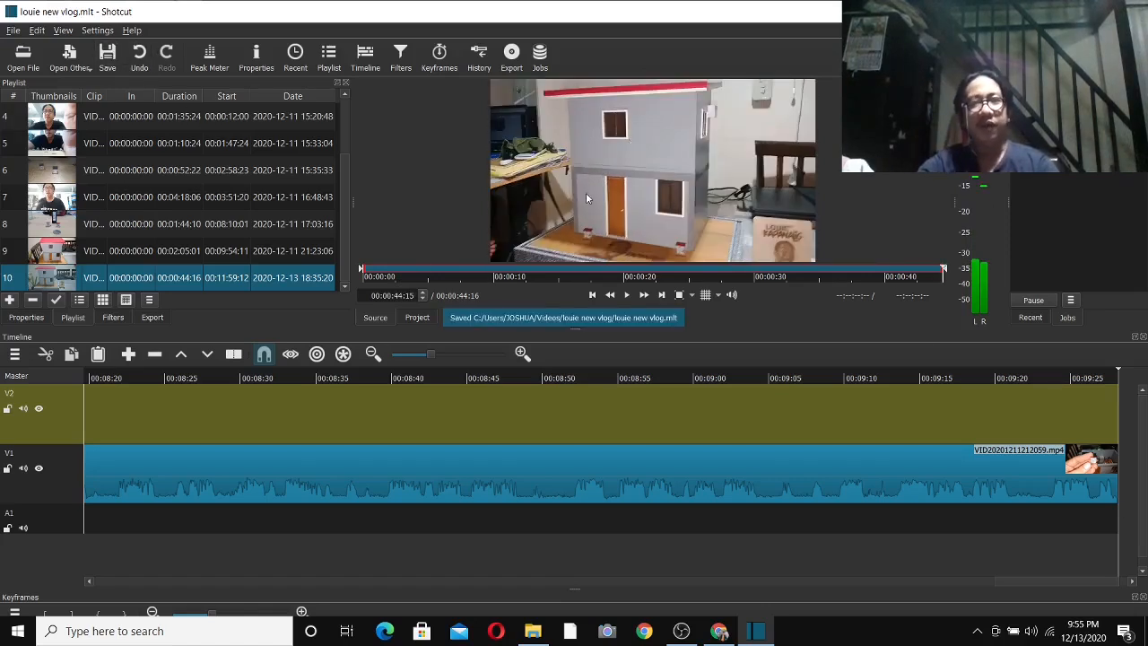
pyautogui.moveTo(583, 157); pyautogui.dragTo(1046, 486)
pyautogui.moveTo(1002, 584); pyautogui.dragTo(1069, 581)
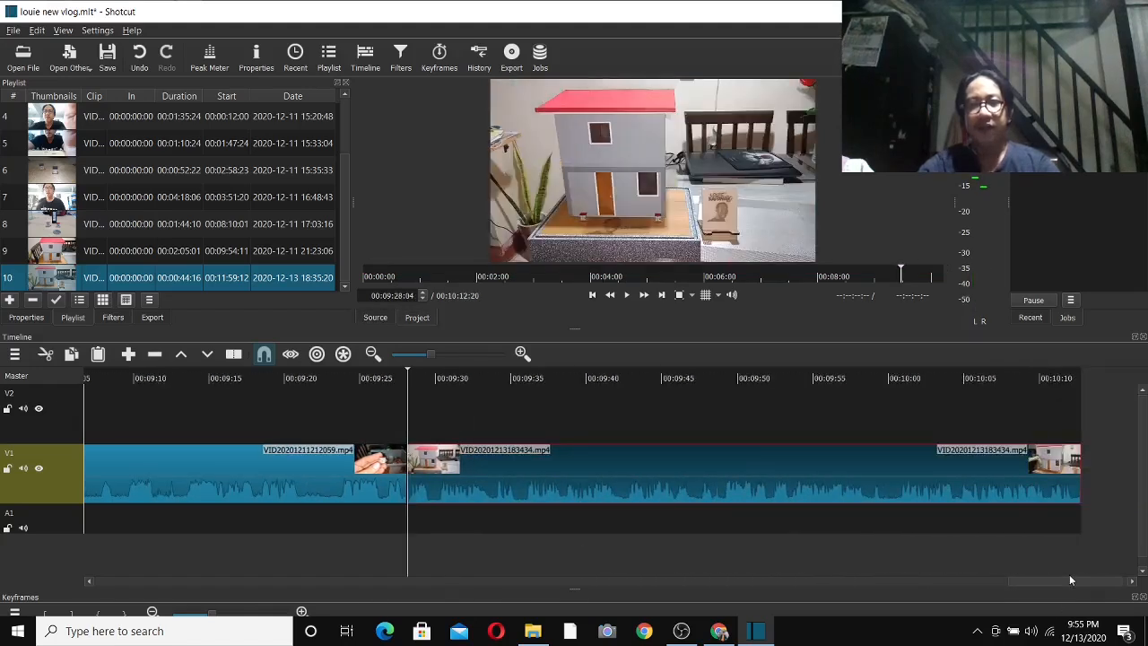
# - Play the timeline from the start of VID20201213183434.mp4 and pause at 00:09:37:12
pyautogui.click(402, 379)
pyautogui.click(628, 295)
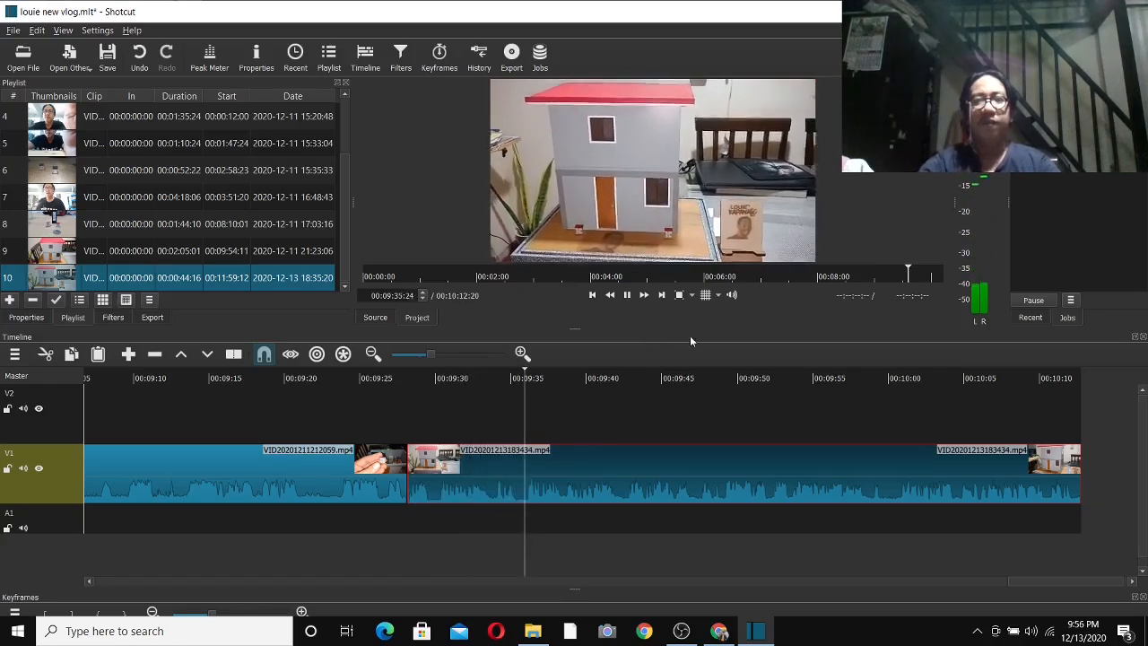
pyautogui.click(626, 294)
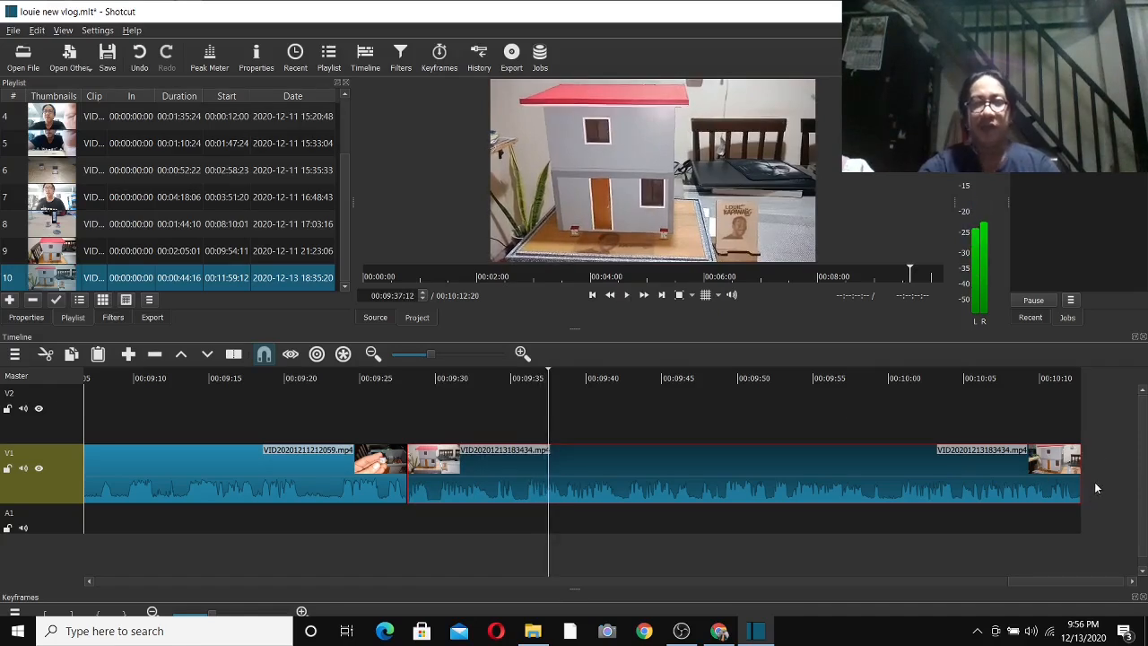
# - Open tower model vlog.mp4 from the vlog folder on the Desktop and append it to V1 directly after VID20201213183434.mp4
pyautogui.click(21, 60)
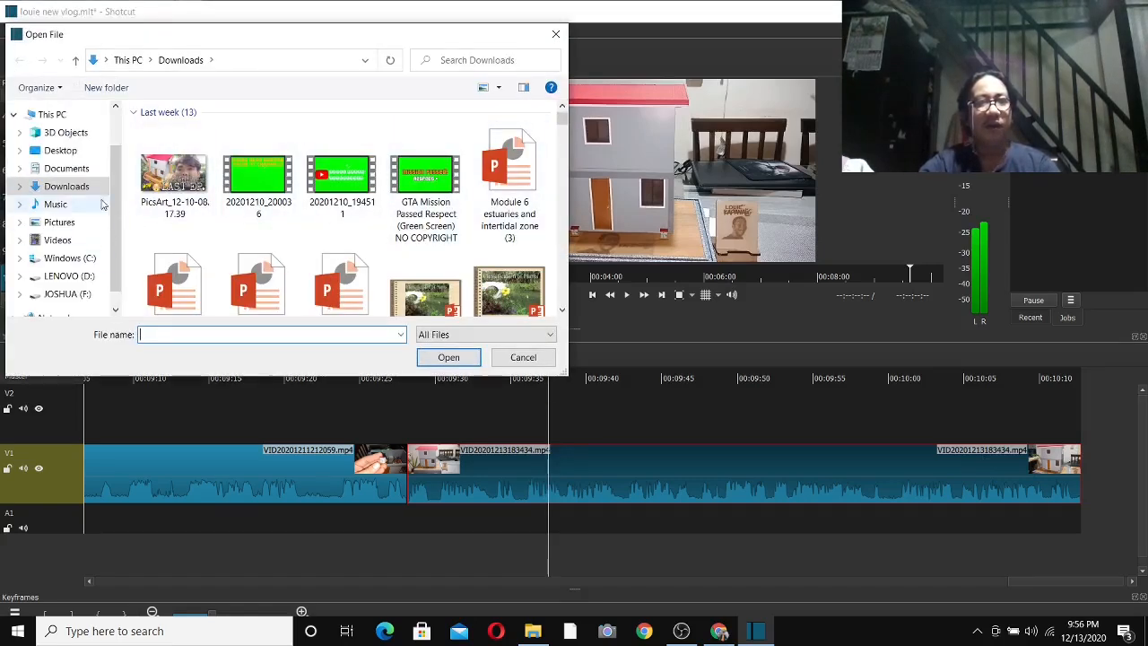
pyautogui.click(85, 152)
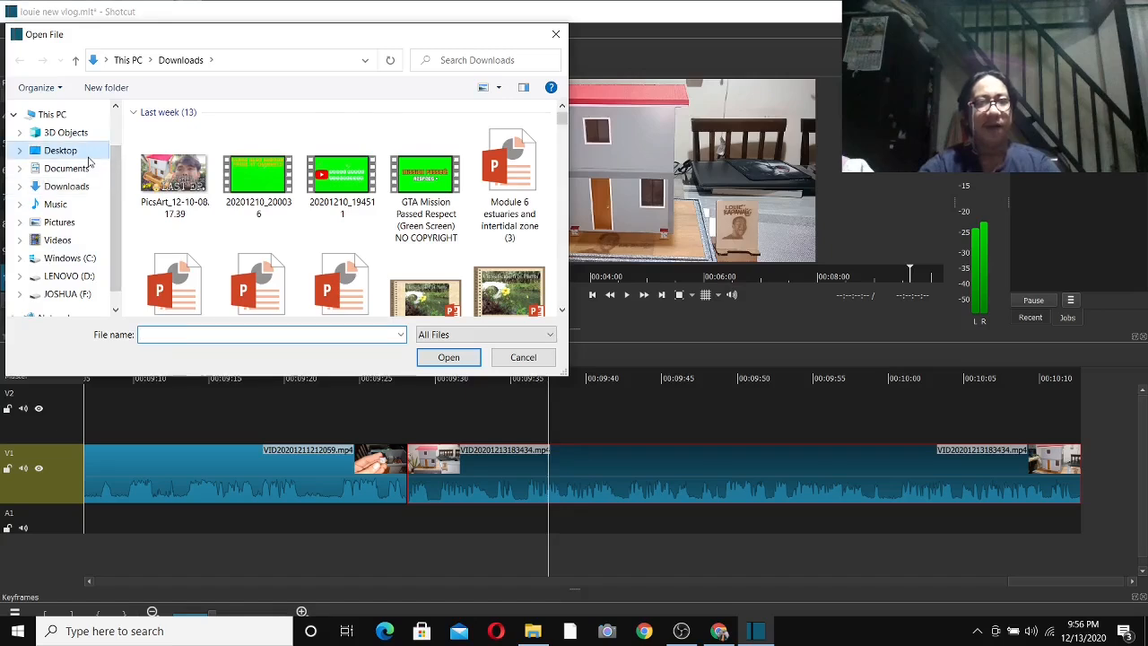
pyautogui.click(401, 192)
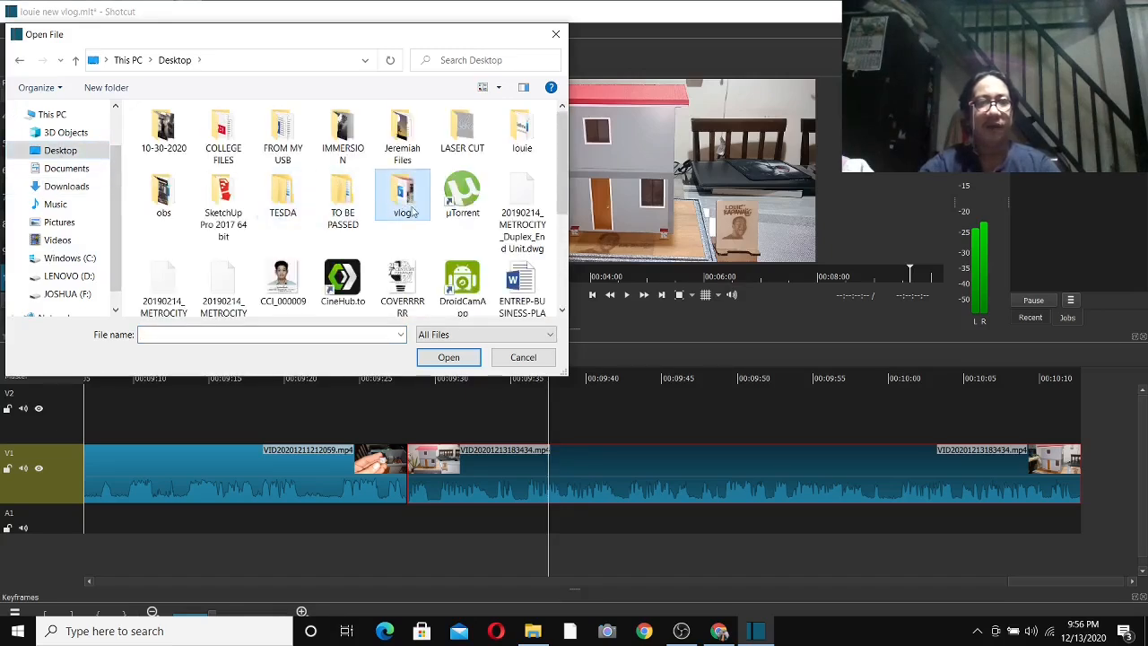
pyautogui.doubleClick(405, 196)
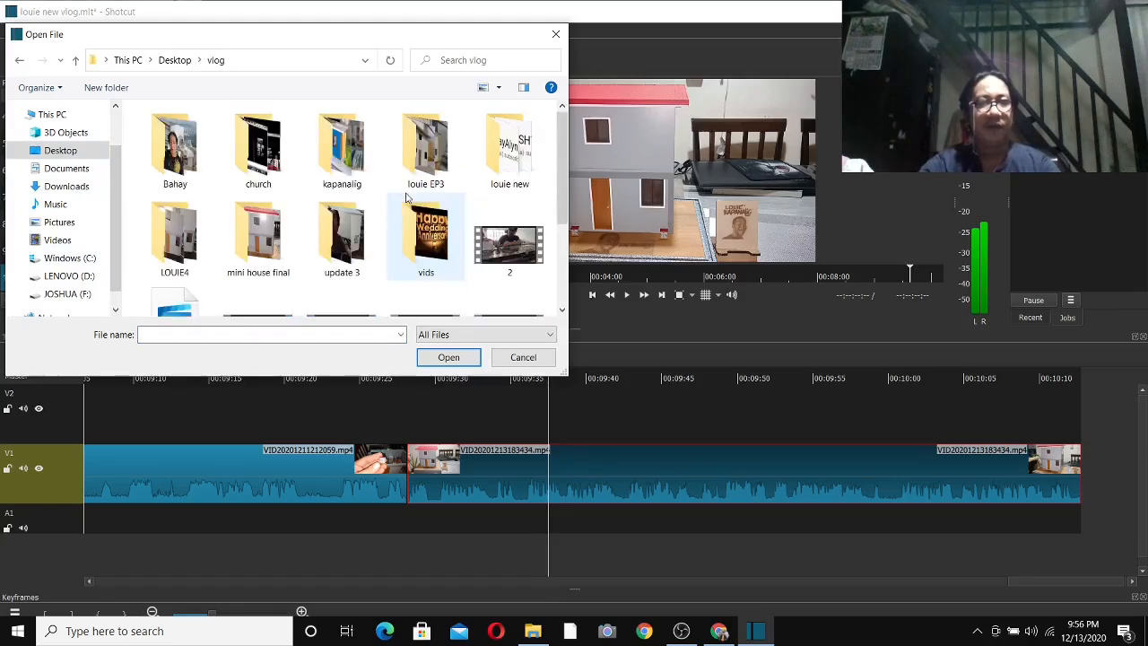
pyautogui.scroll(-3, 412, 213)
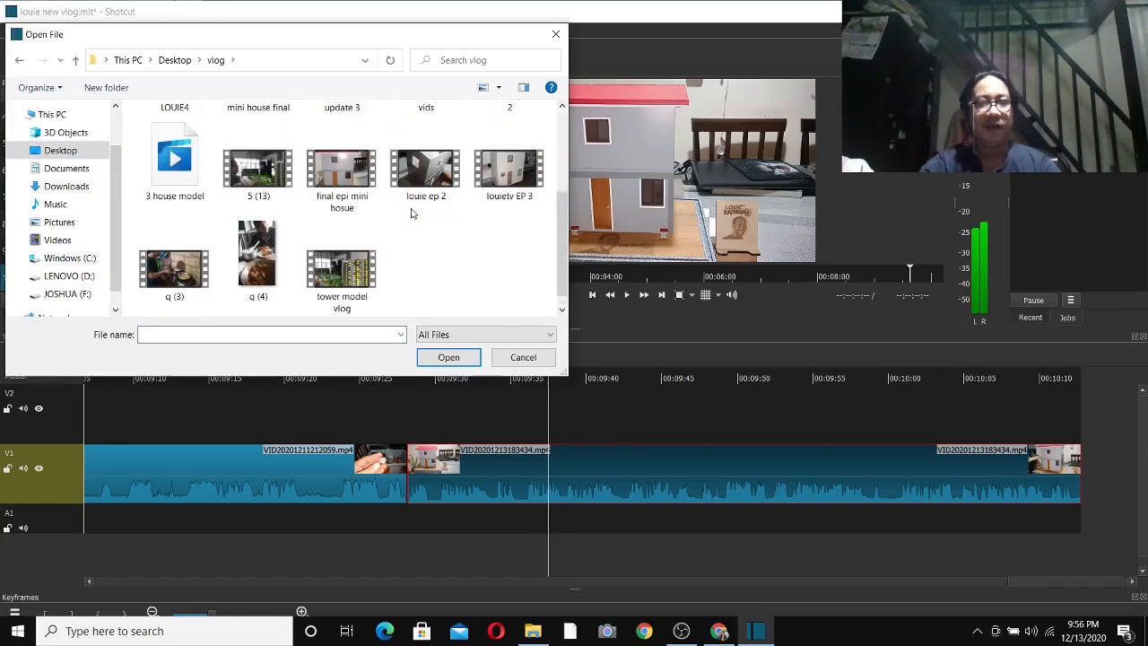
pyautogui.doubleClick(371, 274)
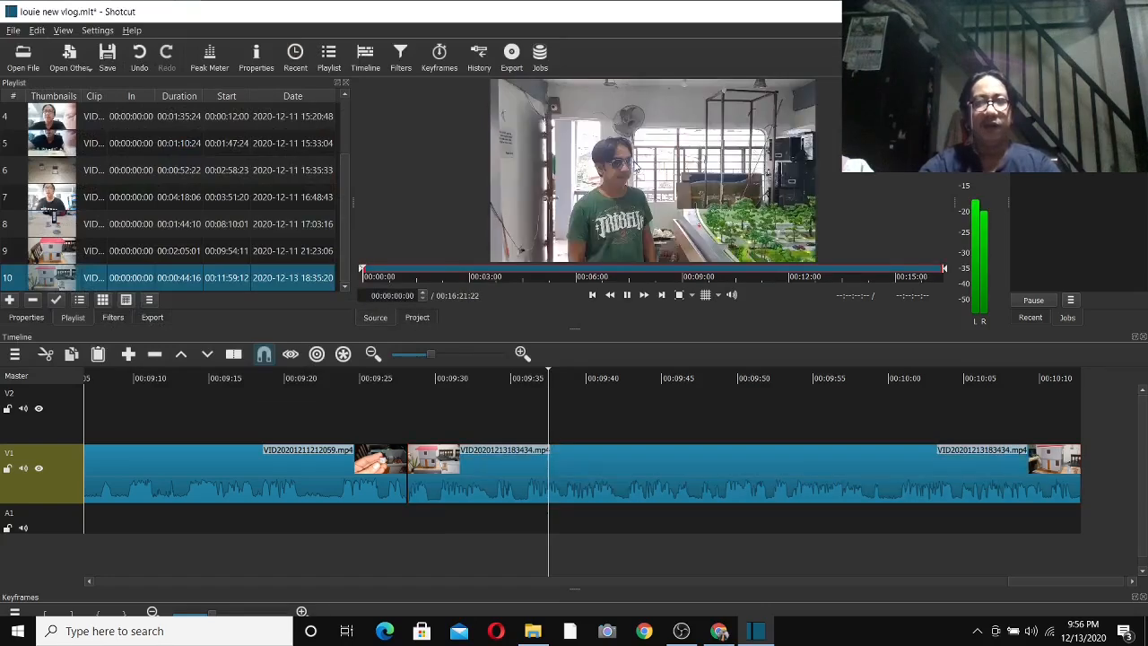
pyautogui.moveTo(643, 191); pyautogui.dragTo(632, 295)
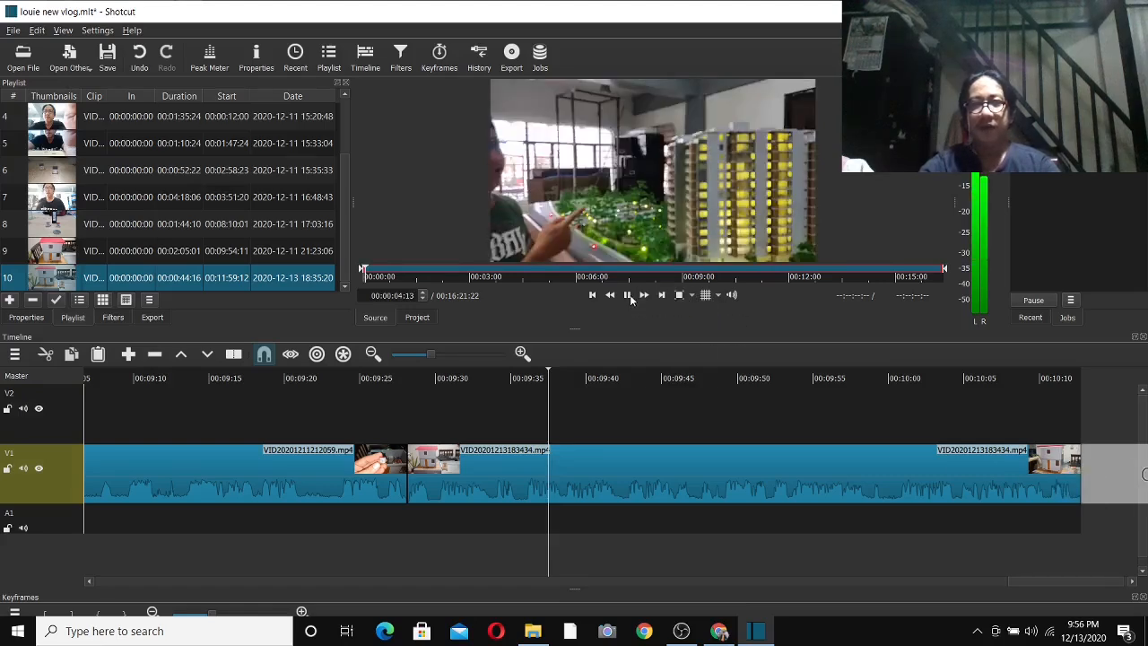
pyautogui.click(630, 297)
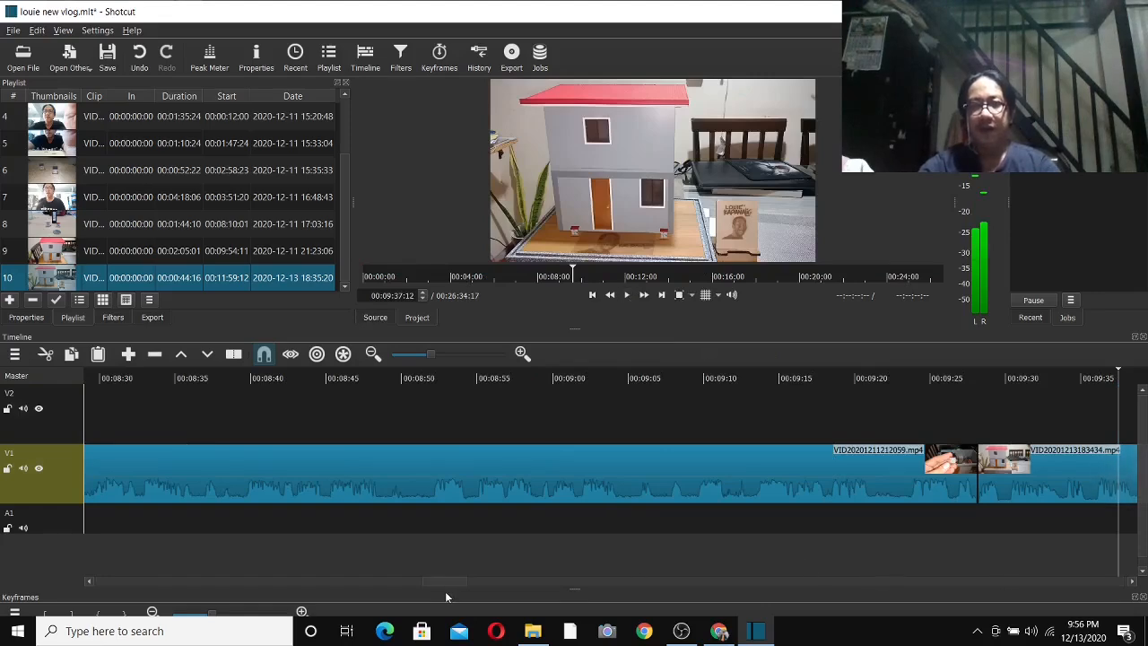
# - Split the tower model vlog.mp4 clip on V1 at 00:26:20:15, where its closing outro begins
pyautogui.moveTo(448, 581); pyautogui.dragTo(1138, 557)
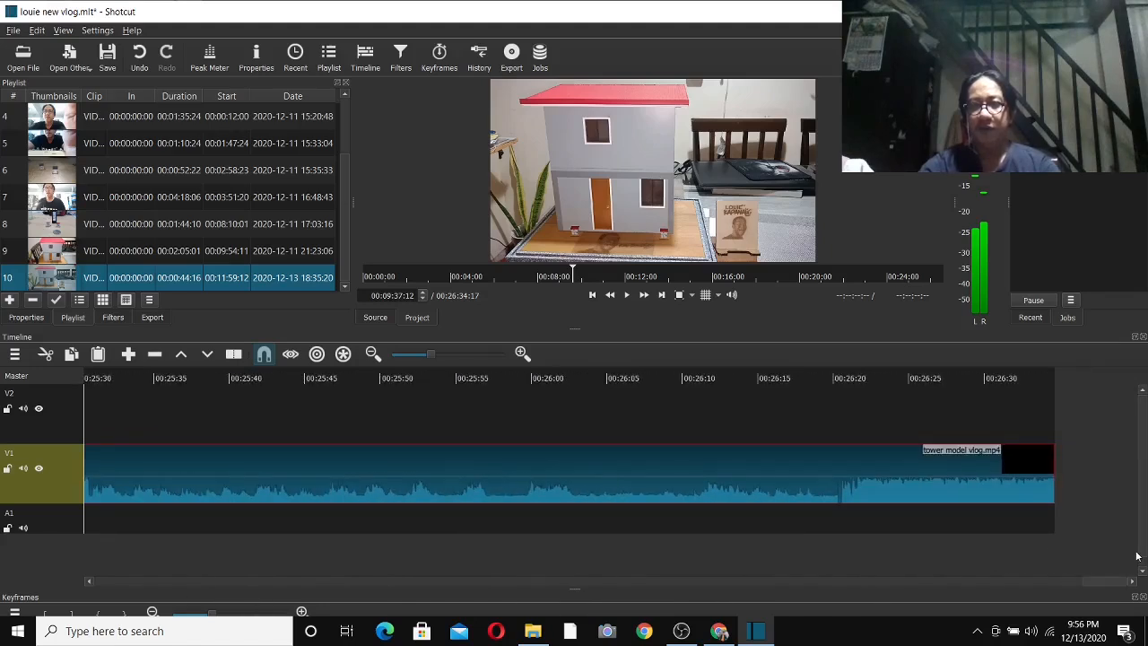
pyautogui.click(837, 375)
pyautogui.click(842, 381)
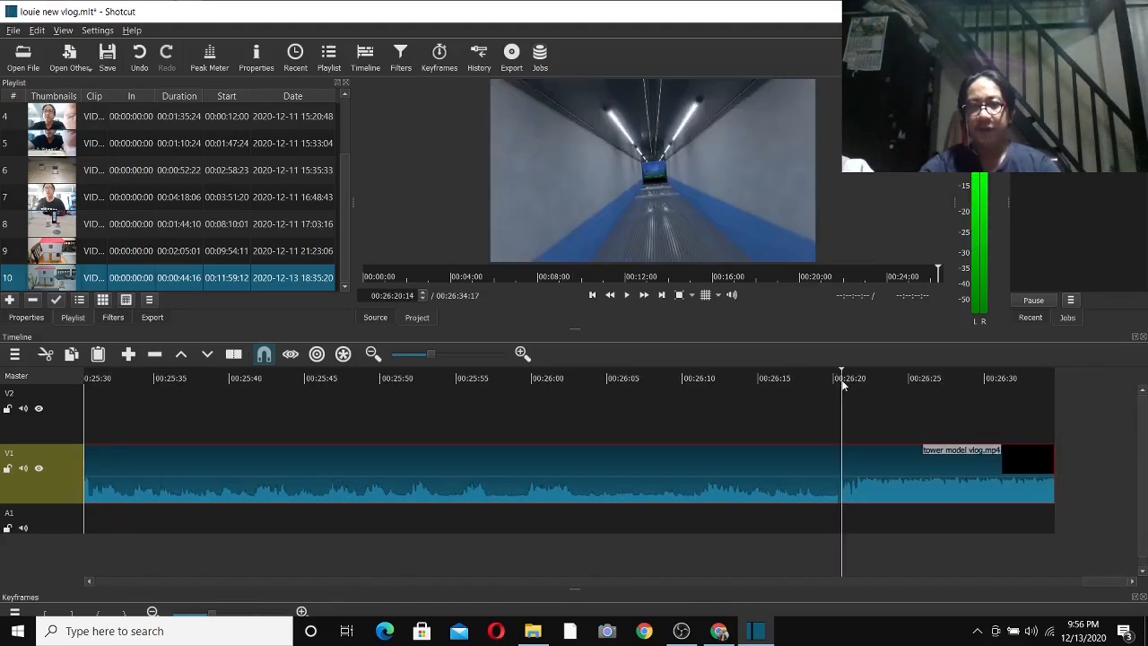
pyautogui.click(842, 378)
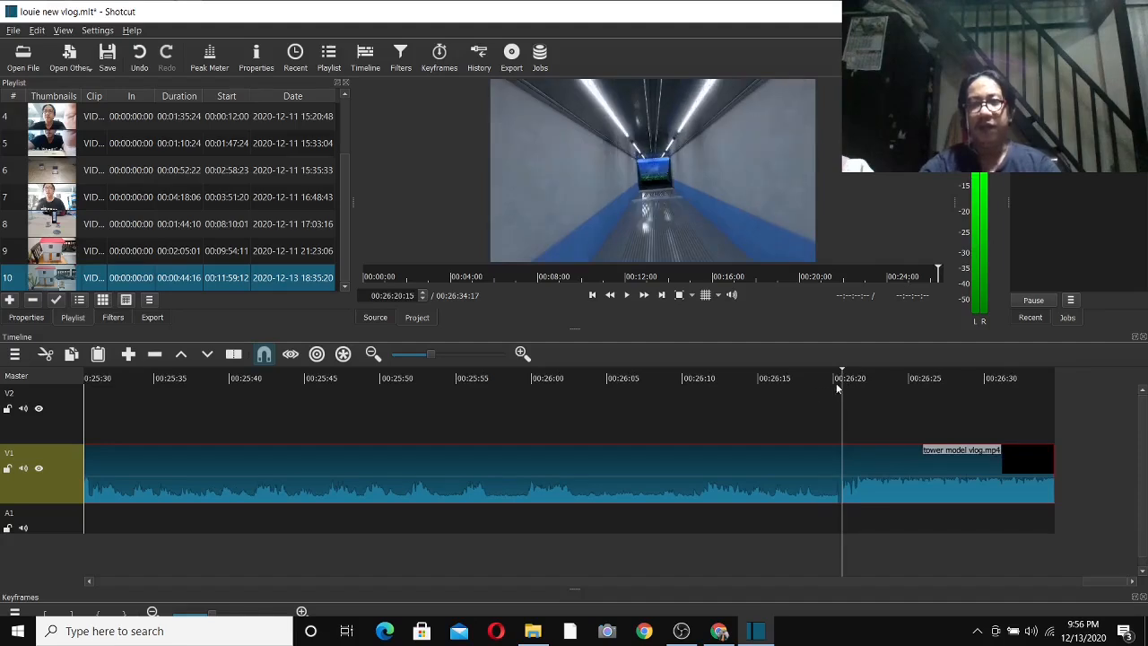
pyautogui.rightClick(760, 469)
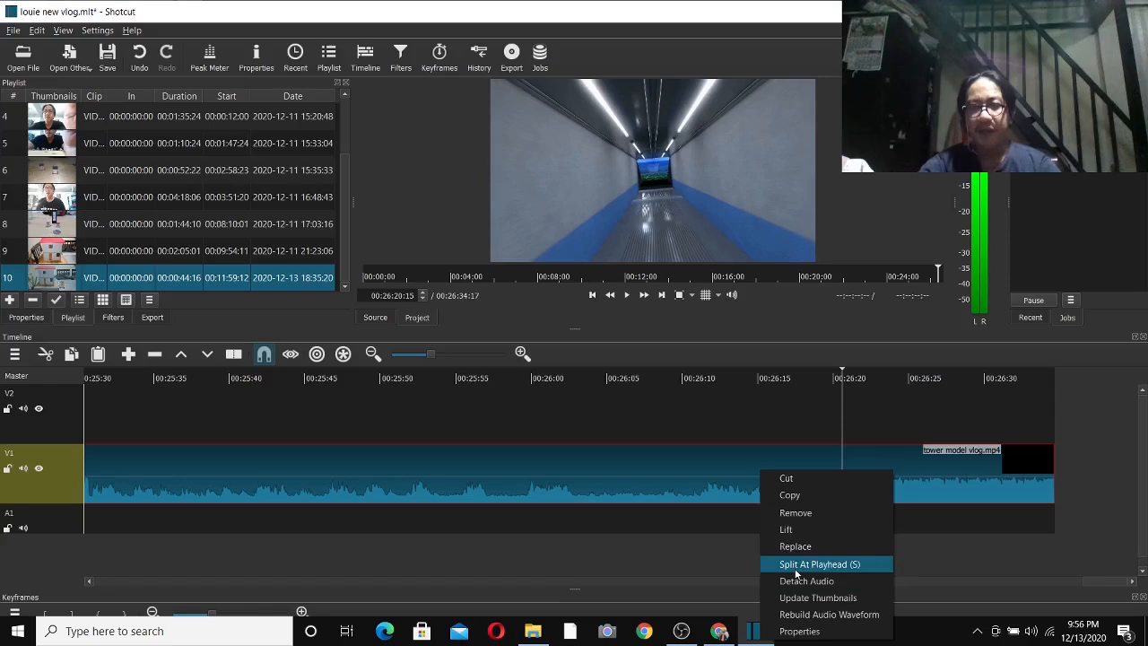
pyautogui.click(796, 565)
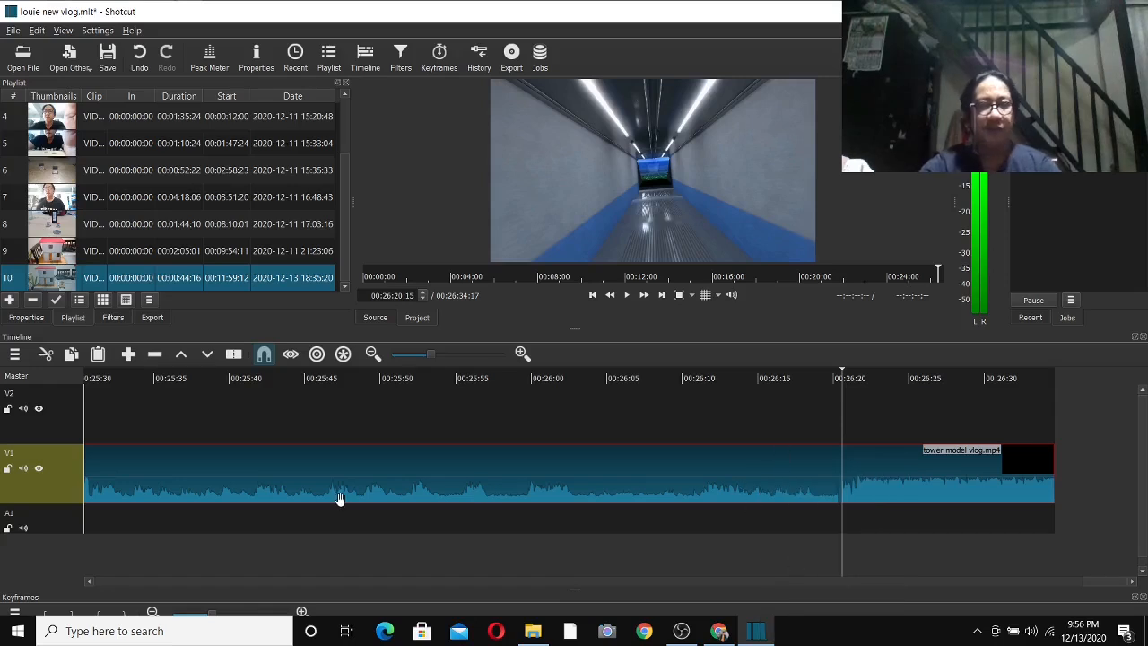
# - Remove the long part of tower model vlog.mp4 before the split, keeping only the outro right after VID20201213183434.mp4
pyautogui.click(677, 475)
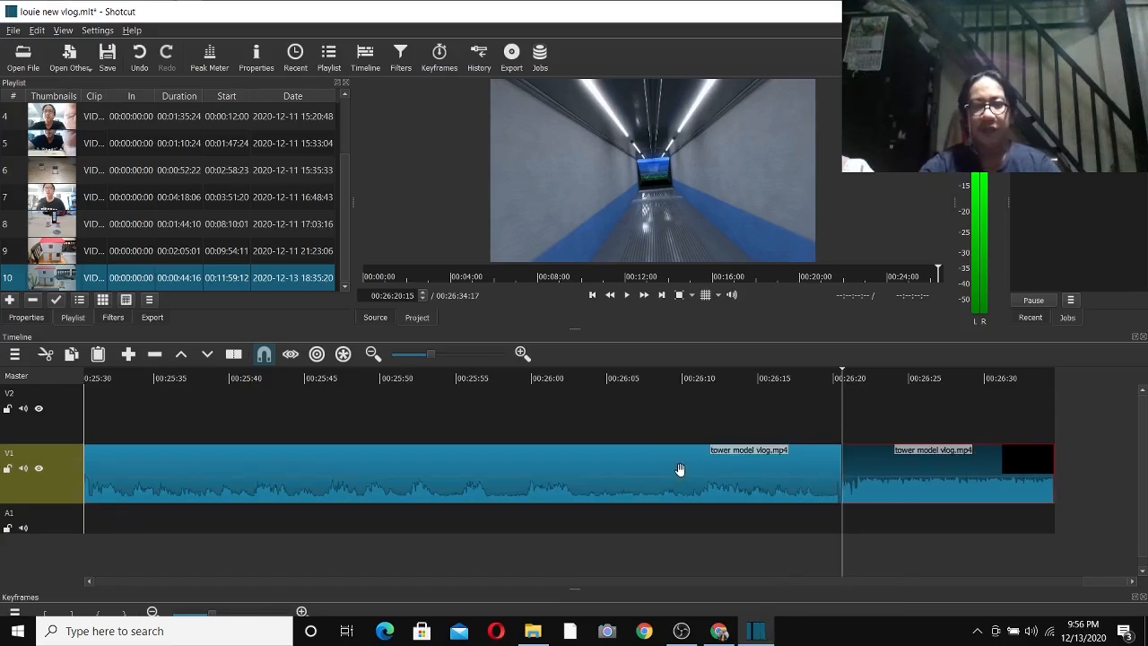
pyautogui.rightClick(681, 467)
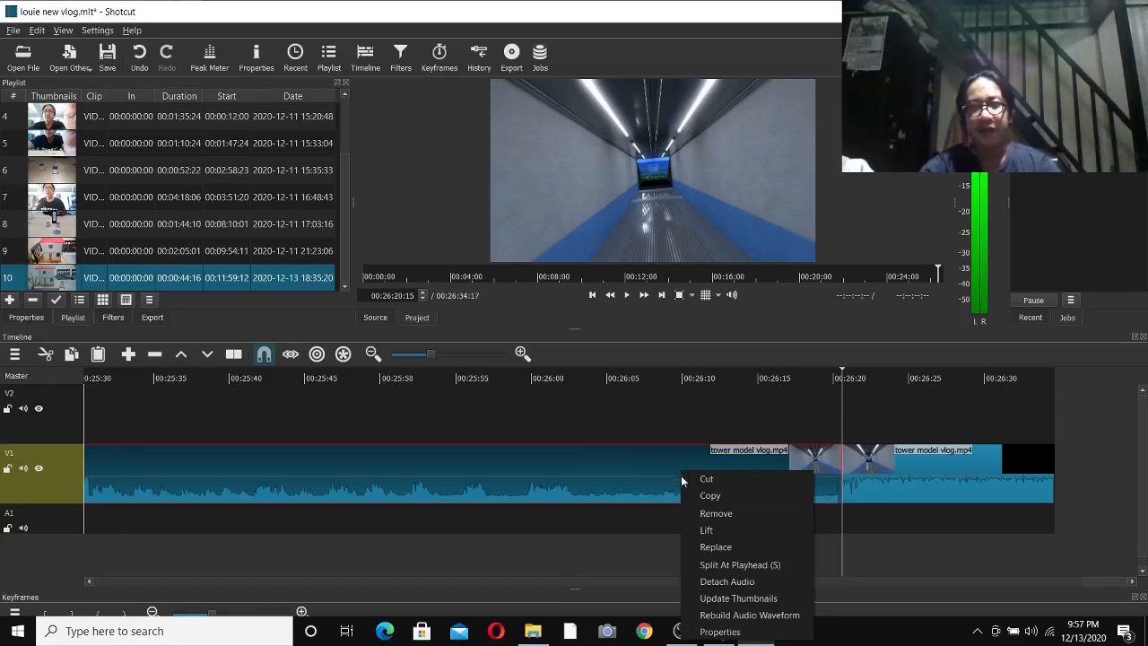
pyautogui.click(715, 513)
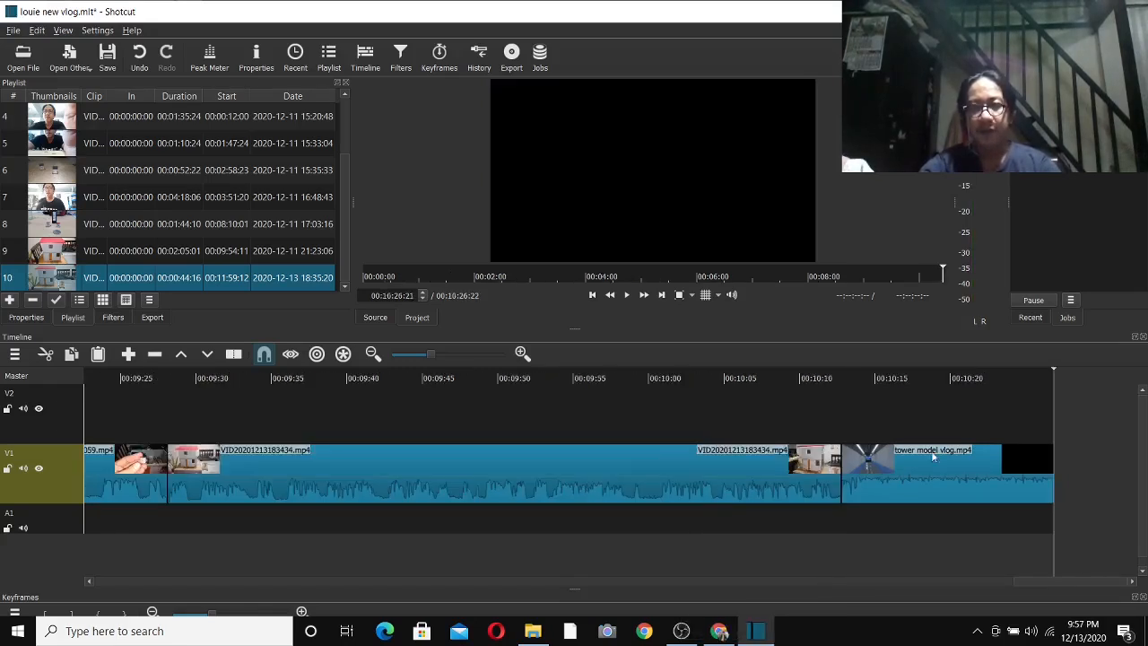
# - Play the timeline from the last seconds of VID20201213183434.mp4 into the outro and pause at 00:10:17:02
pyautogui.click(821, 380)
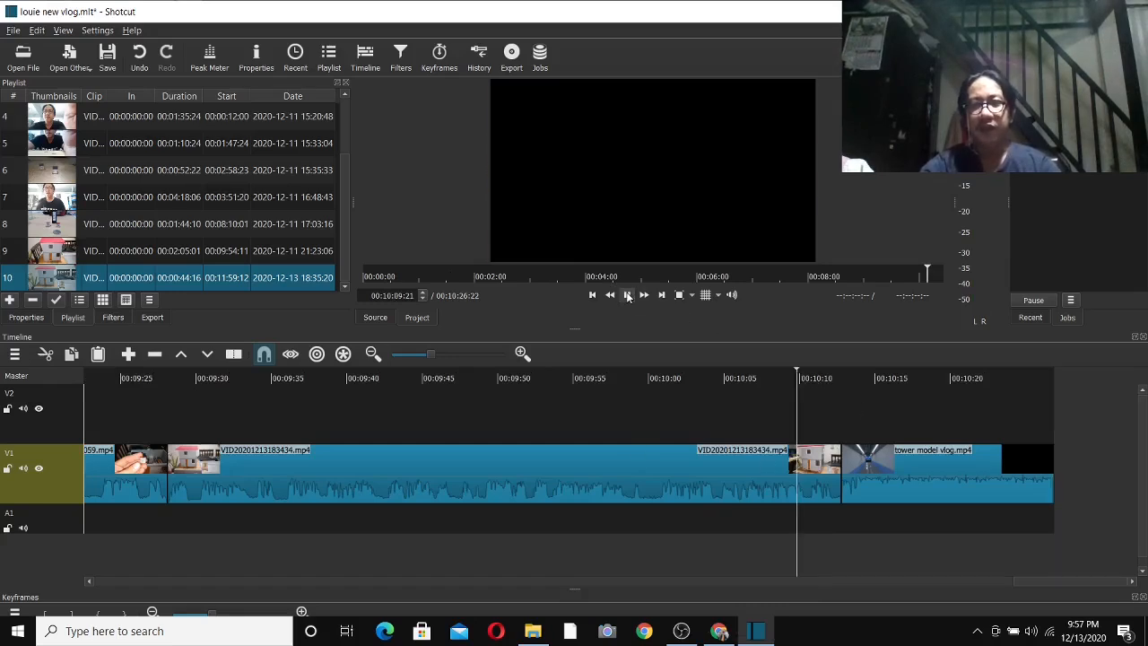
pyautogui.click(629, 295)
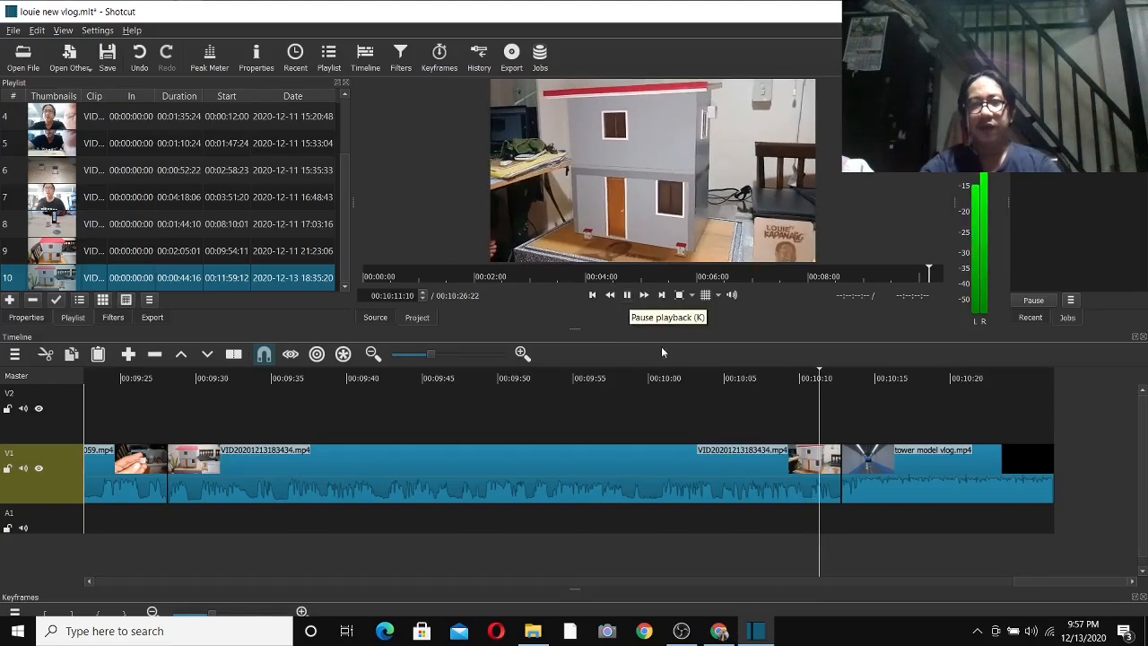
pyautogui.click(629, 298)
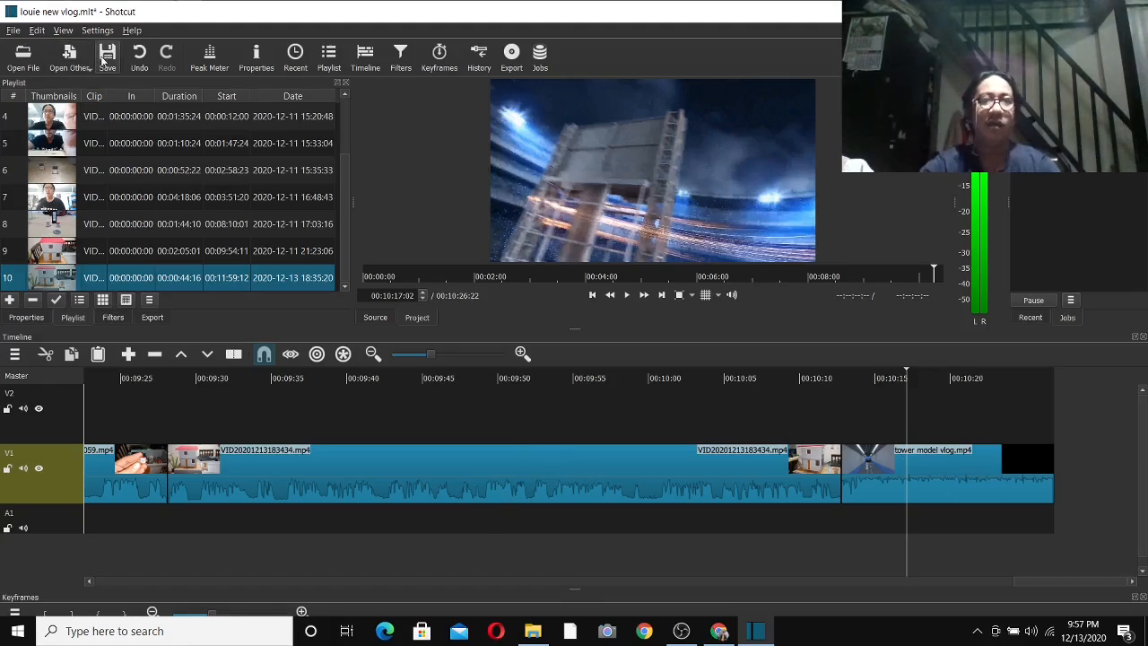
# - Save the project and start exporting the timeline to a file with the YouTube preset
pyautogui.click(107, 56)
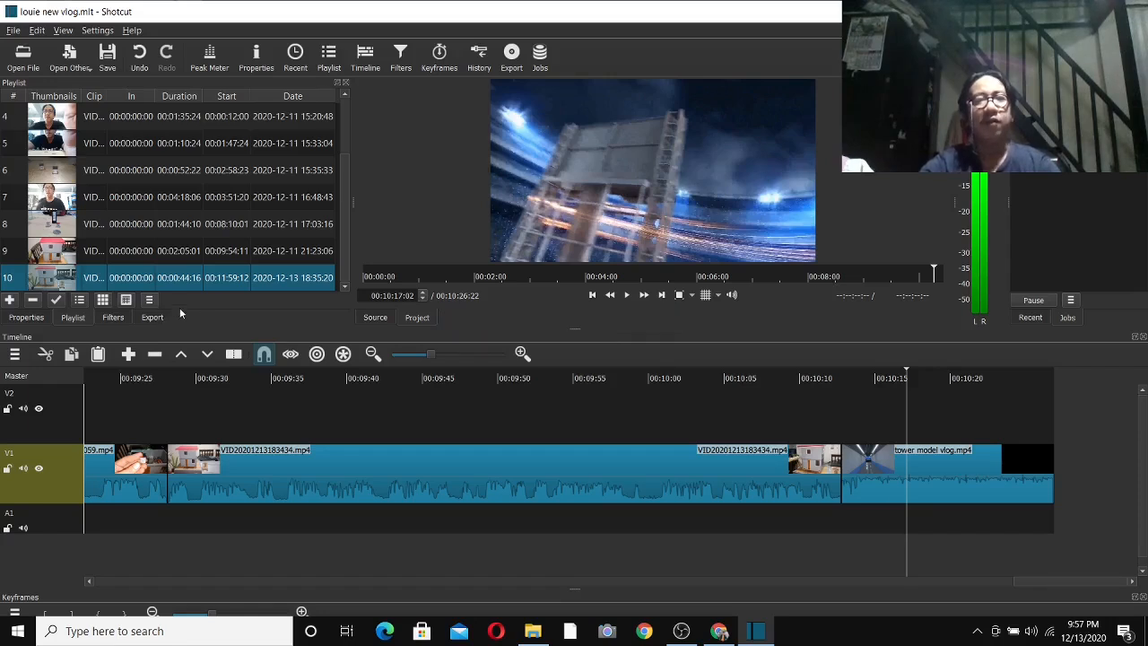
pyautogui.click(151, 317)
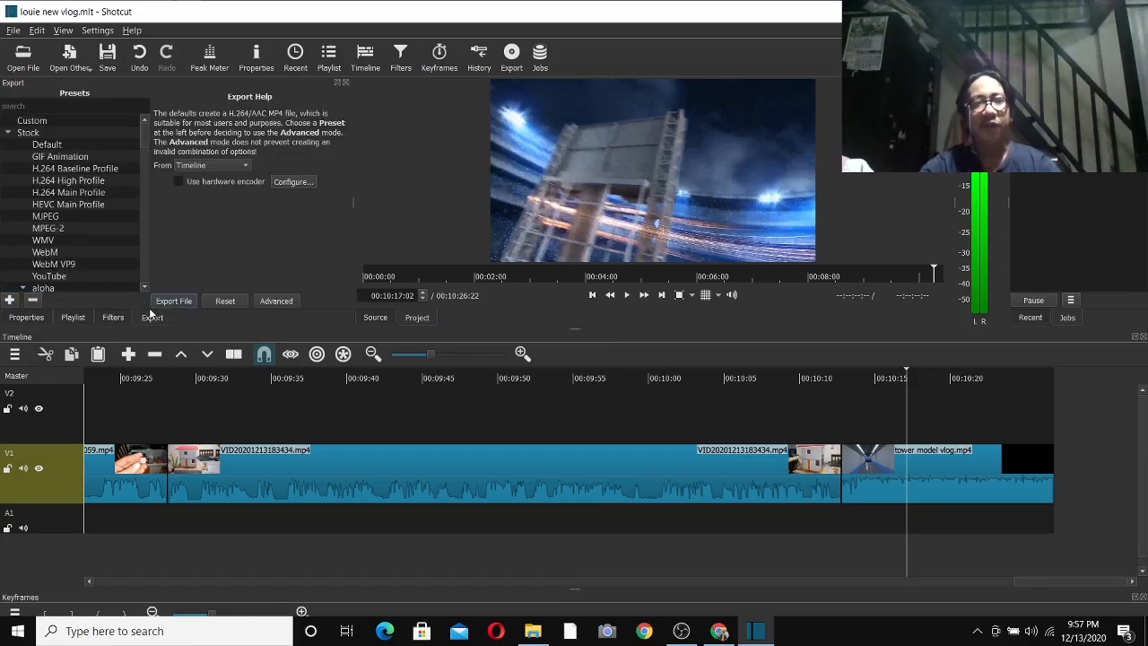
pyautogui.click(66, 277)
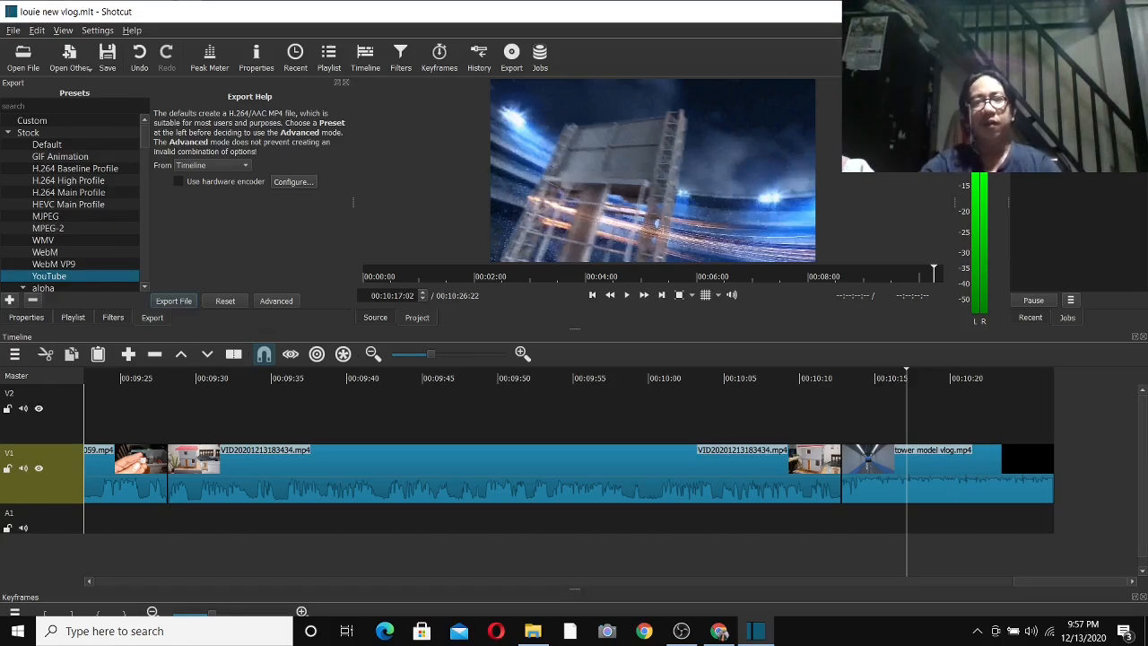
pyautogui.click(171, 301)
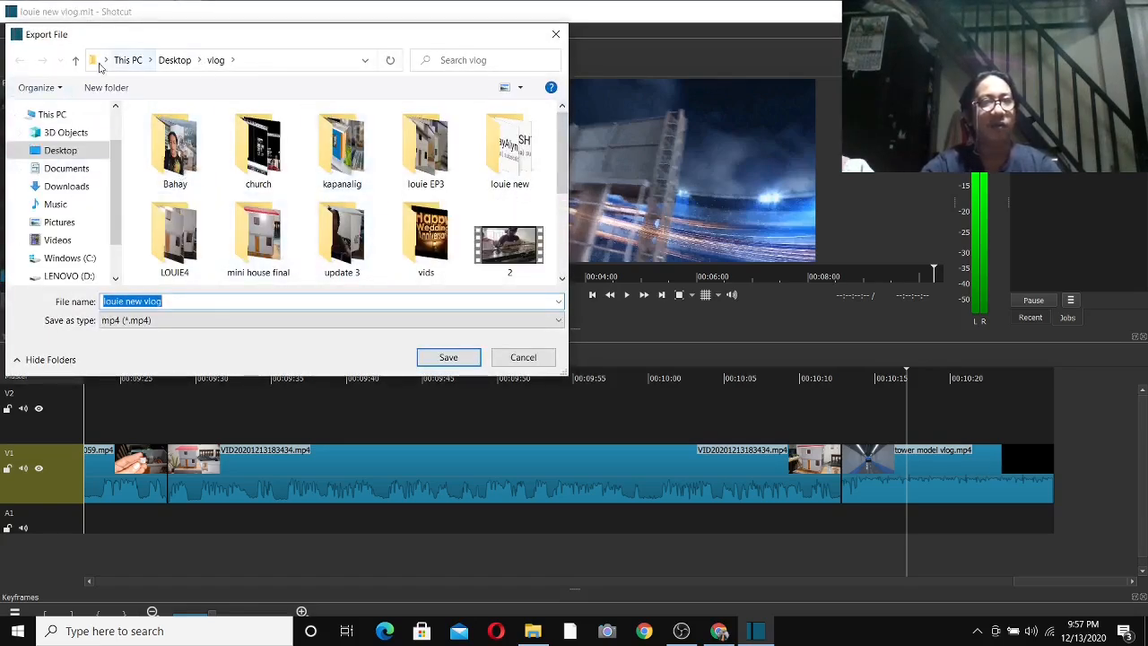
# - Choose the vlog folder on the Desktop as the export destination and name the MP4 file LOUIE NEW
pyautogui.click(71, 153)
pyautogui.doubleClick(409, 193)
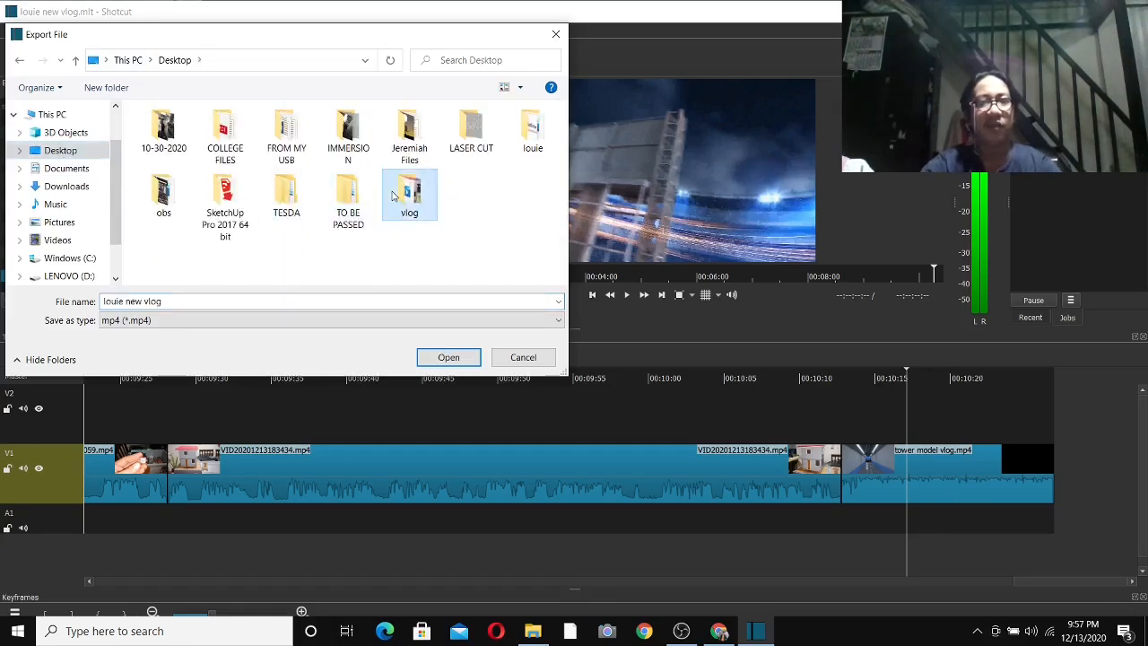
pyautogui.click(180, 303)
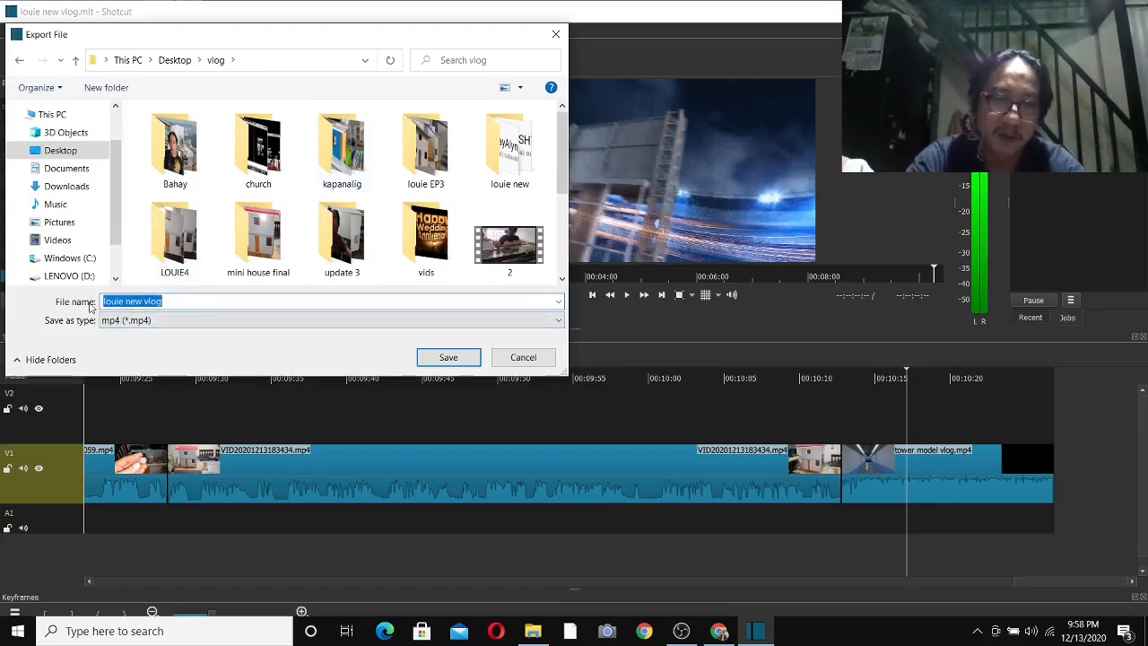
pyautogui.write('LOU')
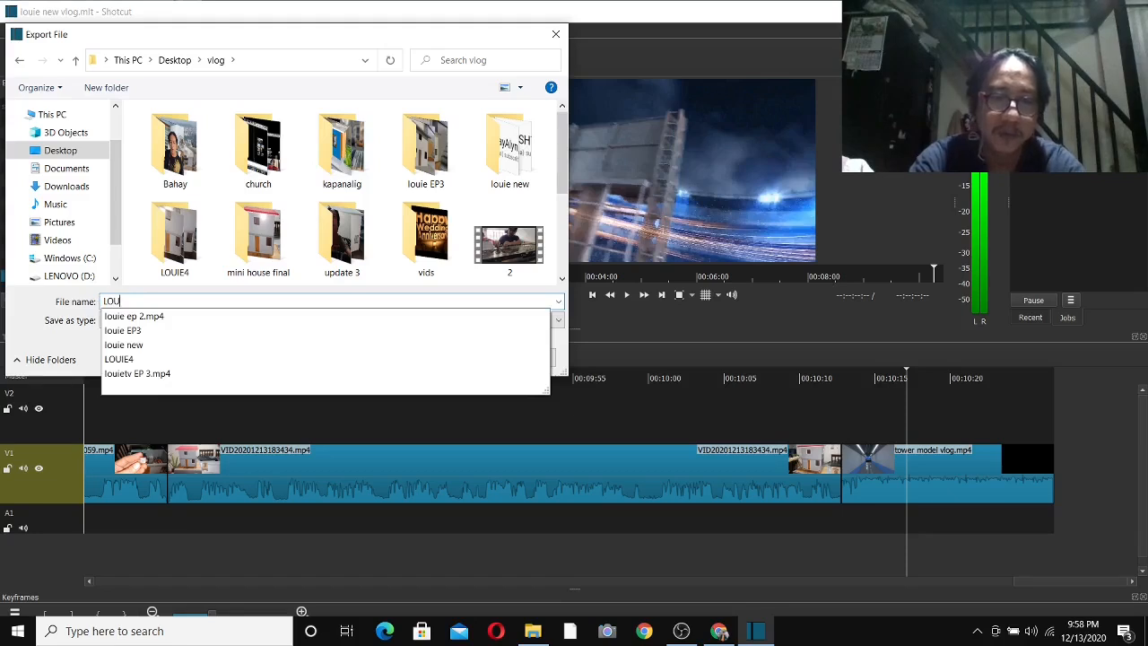
pyautogui.write('IE ')
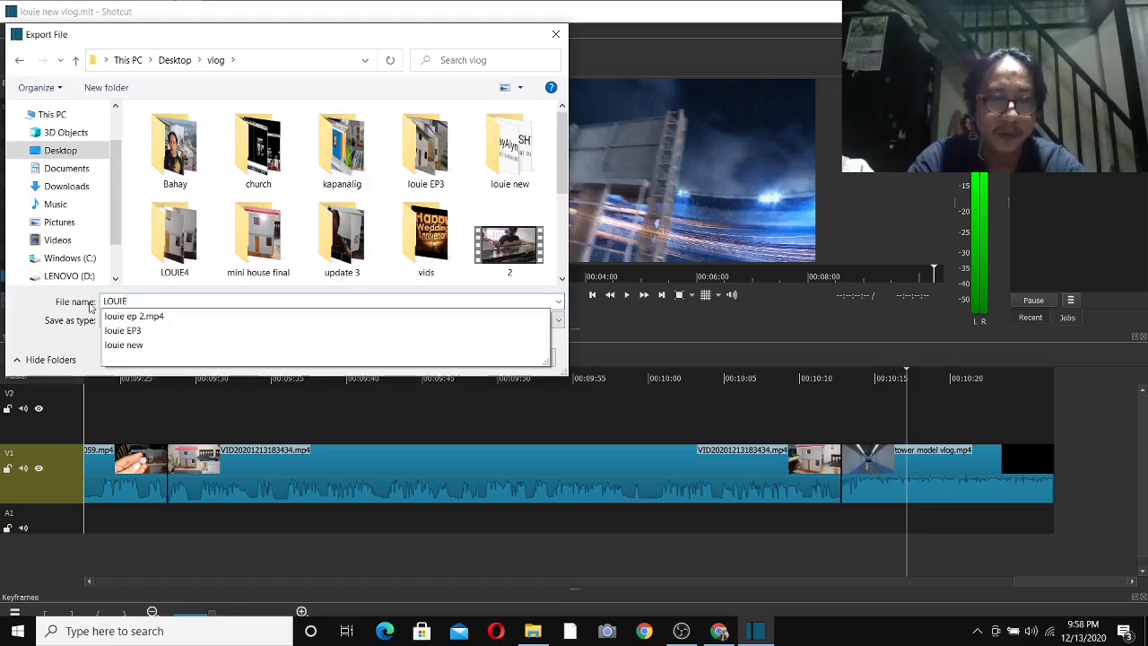
pyautogui.write('NEW')
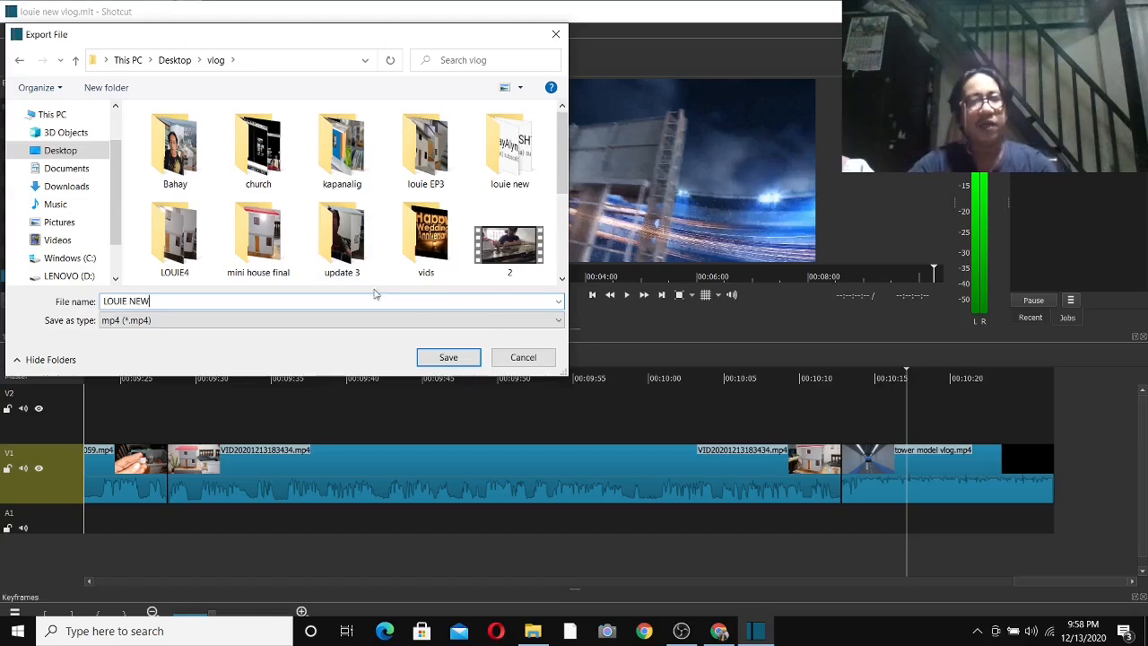